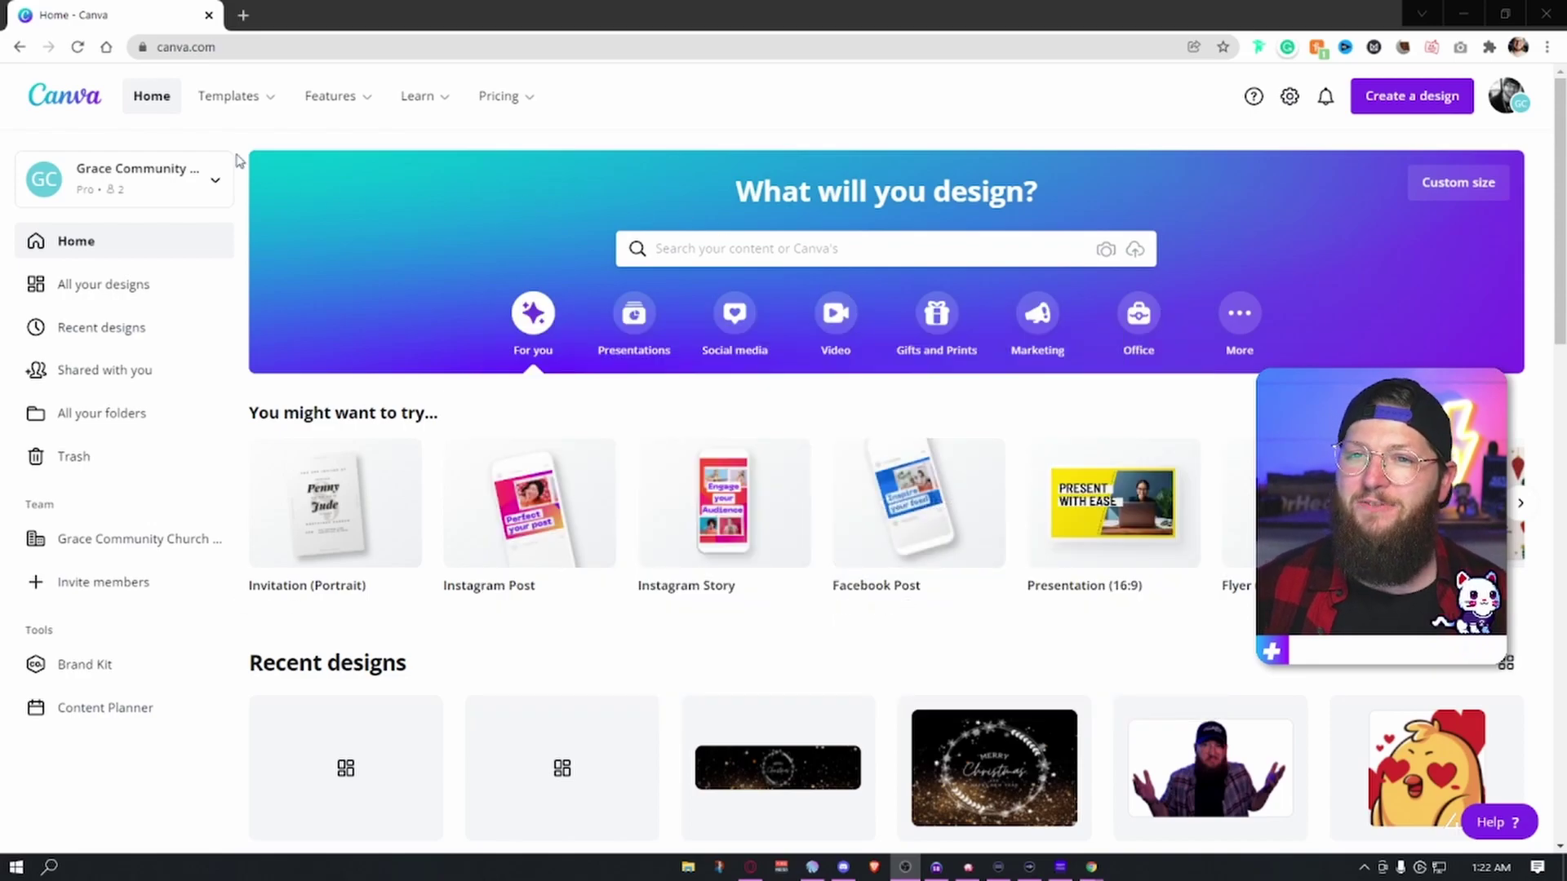
{"action": "left_click", "coordinate": [254, 51]}
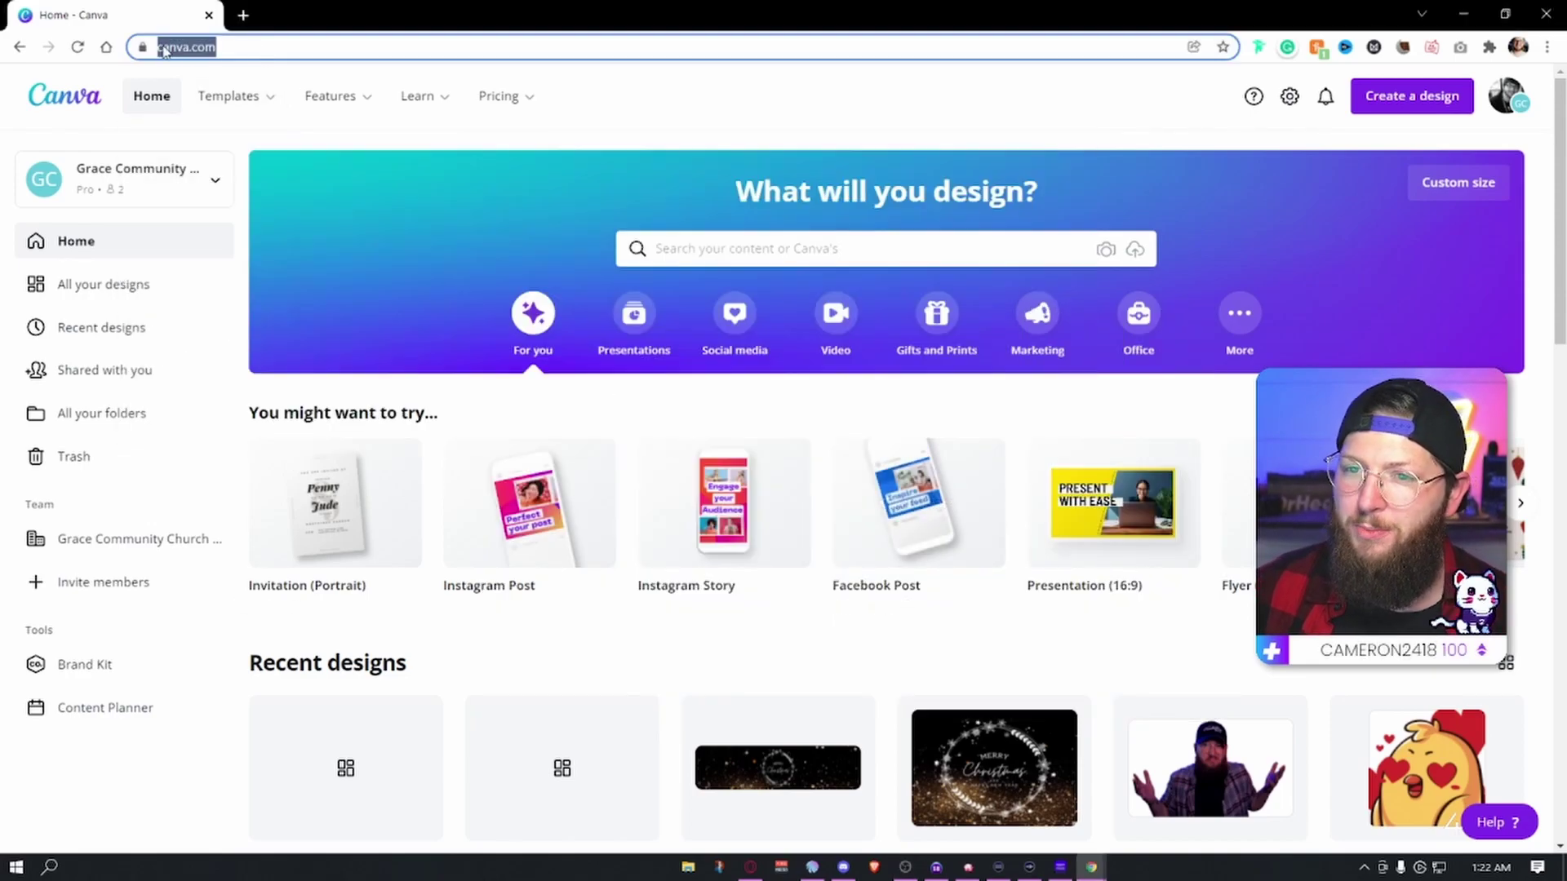
{"action": "left_click", "coordinate": [706, 89]}
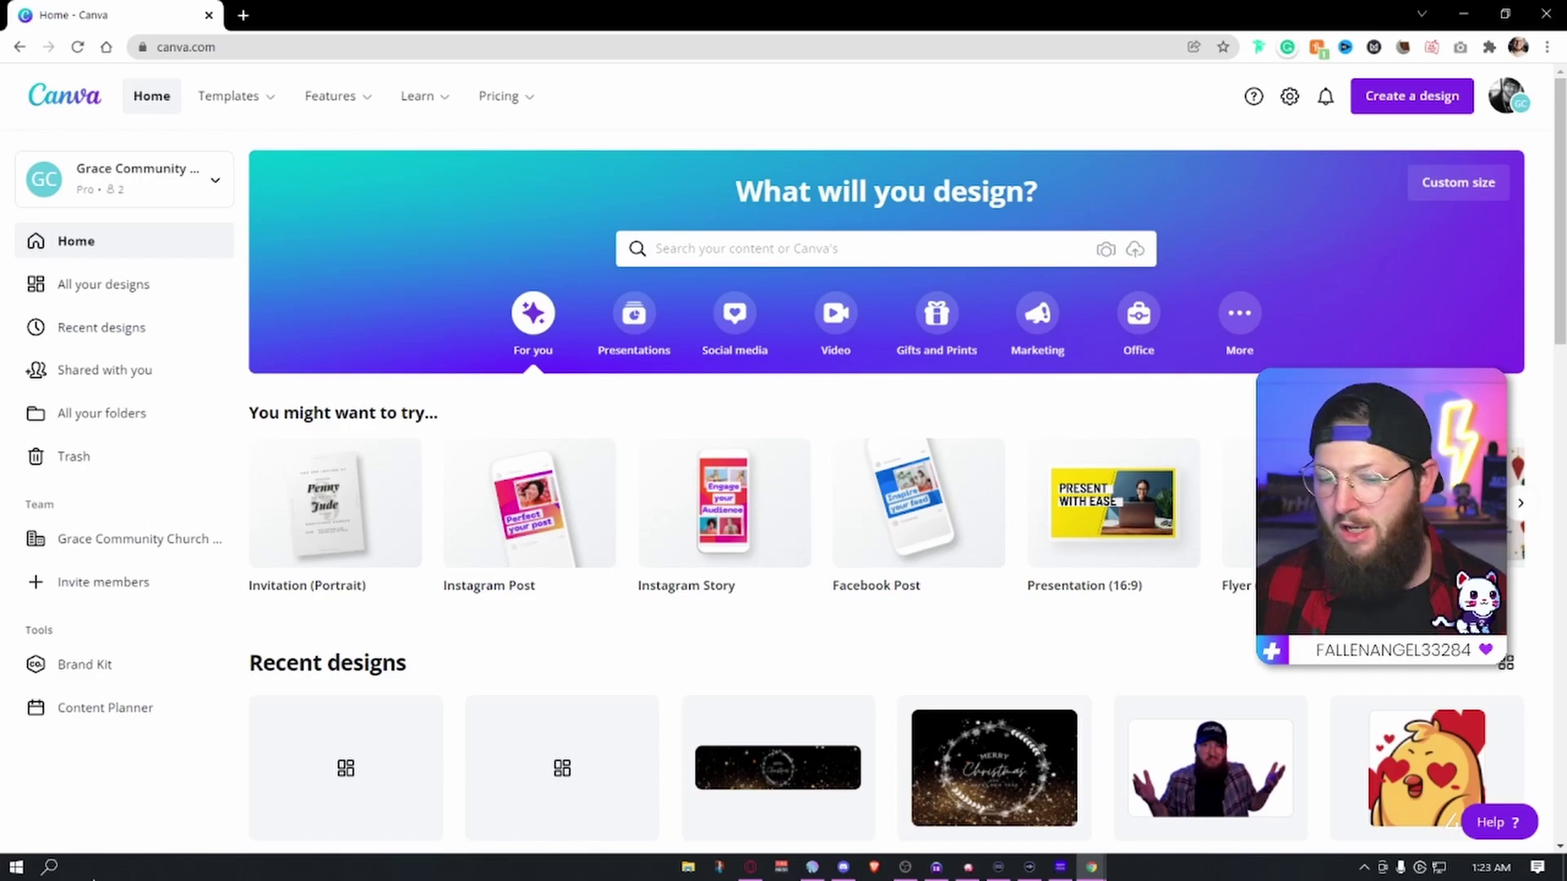
Step: Open the Calculator app and multiply 320 by 3
{"action": "left_click", "coordinate": [48, 869]}
{"action": "type", "text": "calc"}
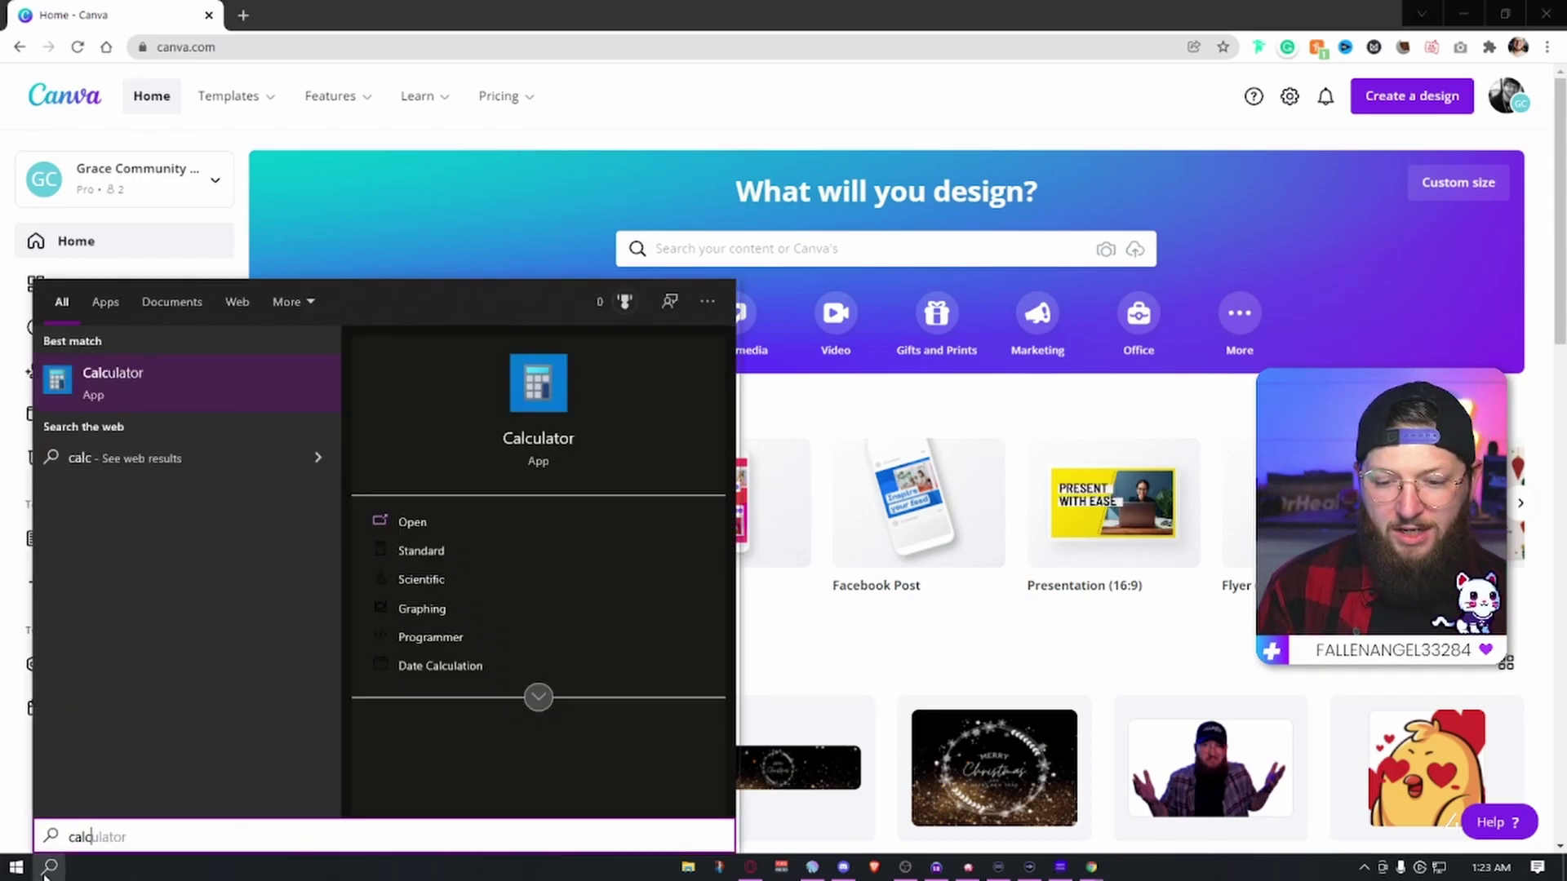
{"action": "key", "text": "Return"}
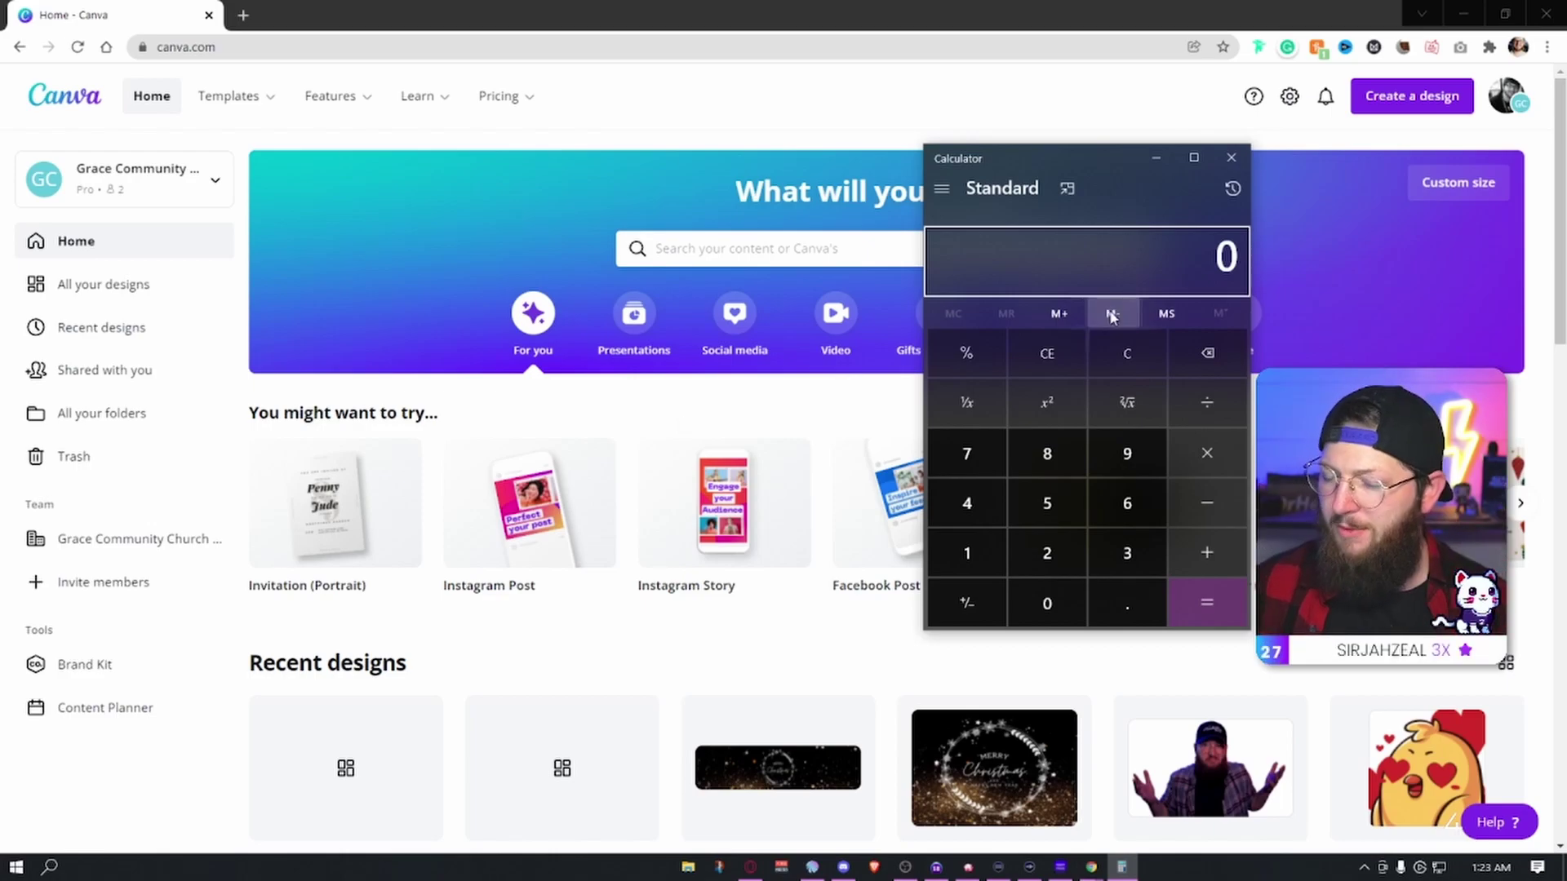
{"action": "type", "text": "320"}
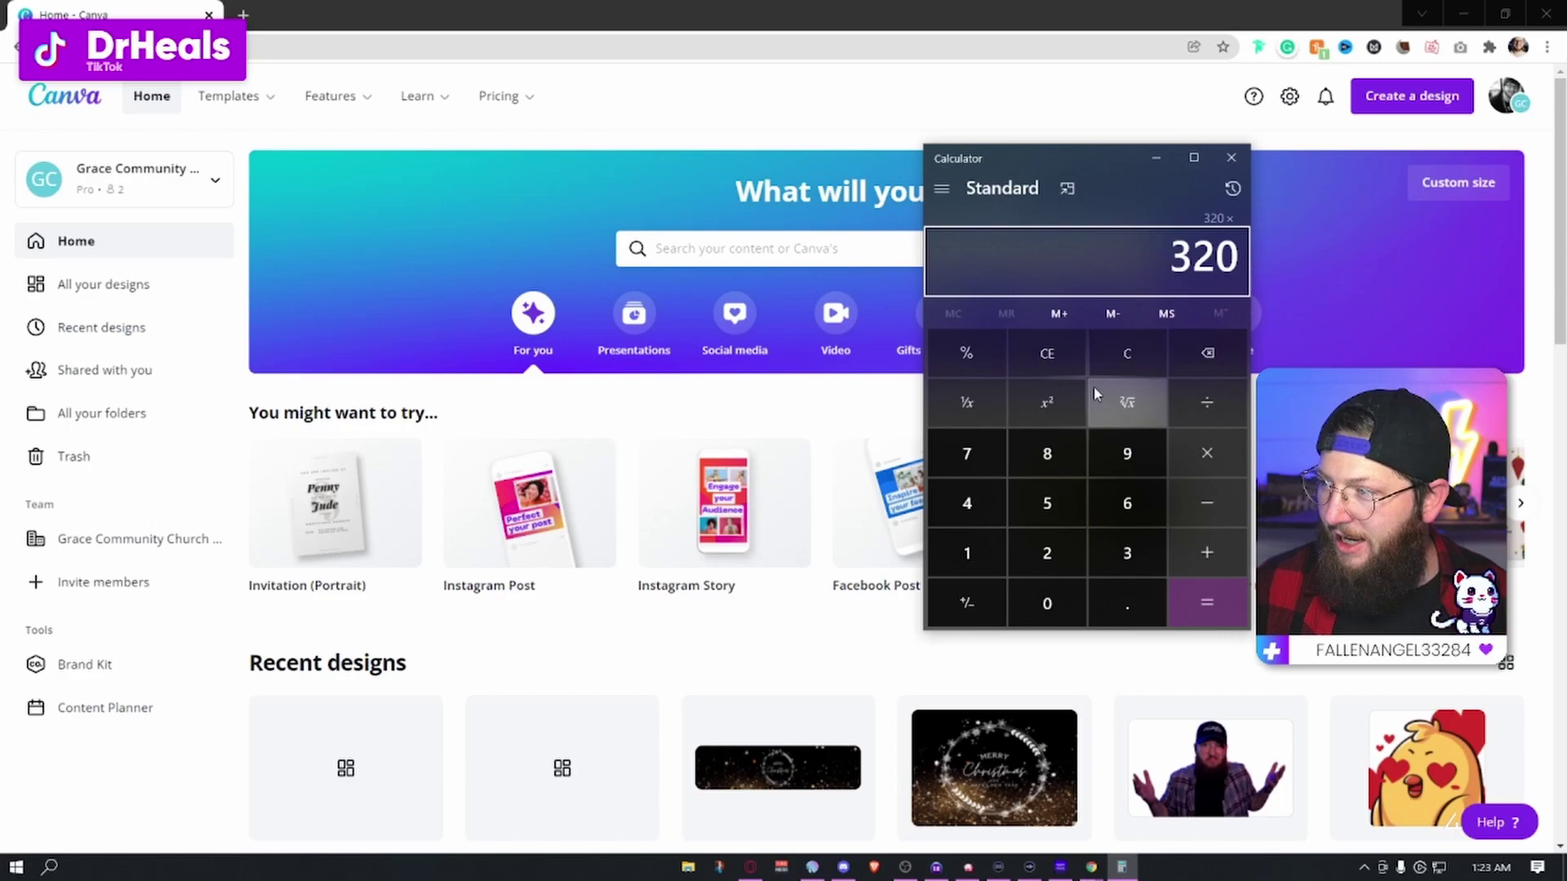
{"action": "key", "text": "3"}
{"action": "key", "text": "Return"}
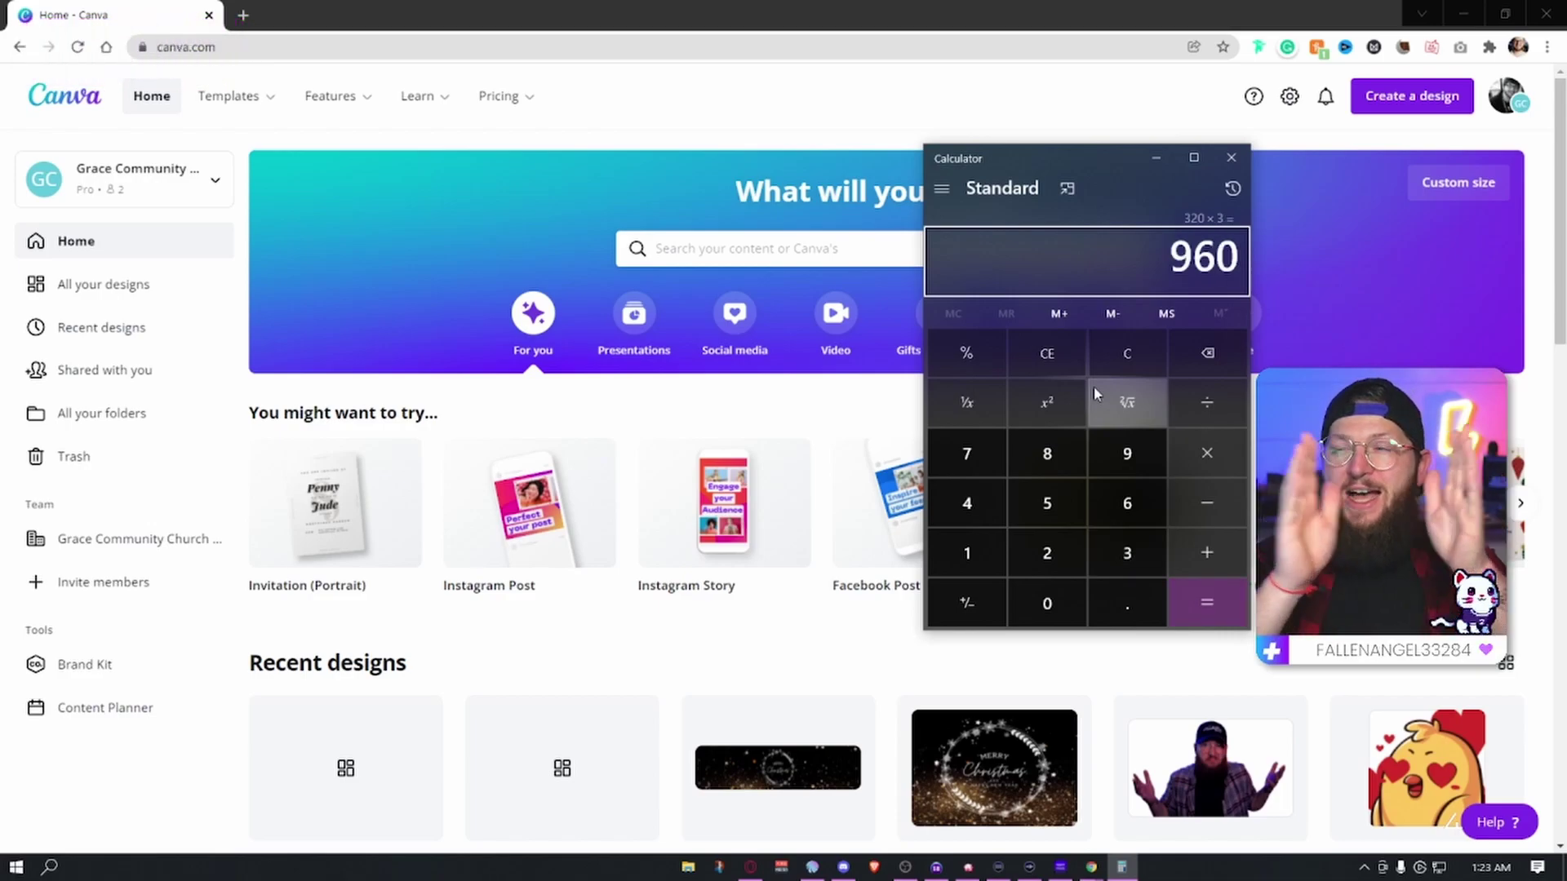
Step: Move the calculator aside and start a custom-size Canva design with a width of 975 px
{"action": "left_click_drag", "start_coordinate": [1138, 170], "coordinate": [493, 129]}
{"action": "left_click", "coordinate": [1411, 96]}
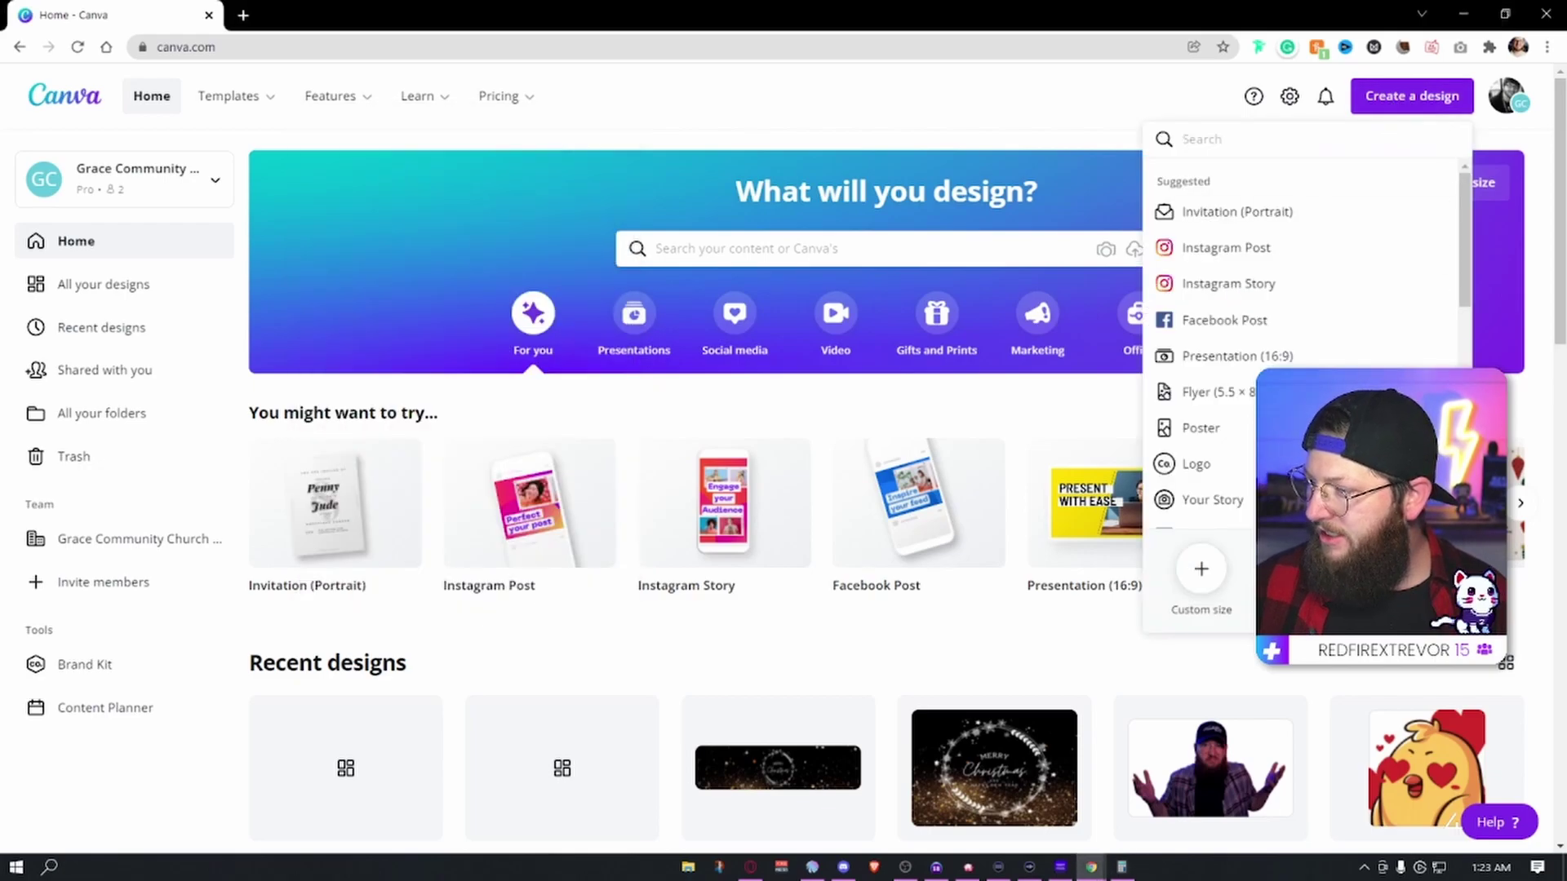
{"action": "left_click", "coordinate": [1198, 573]}
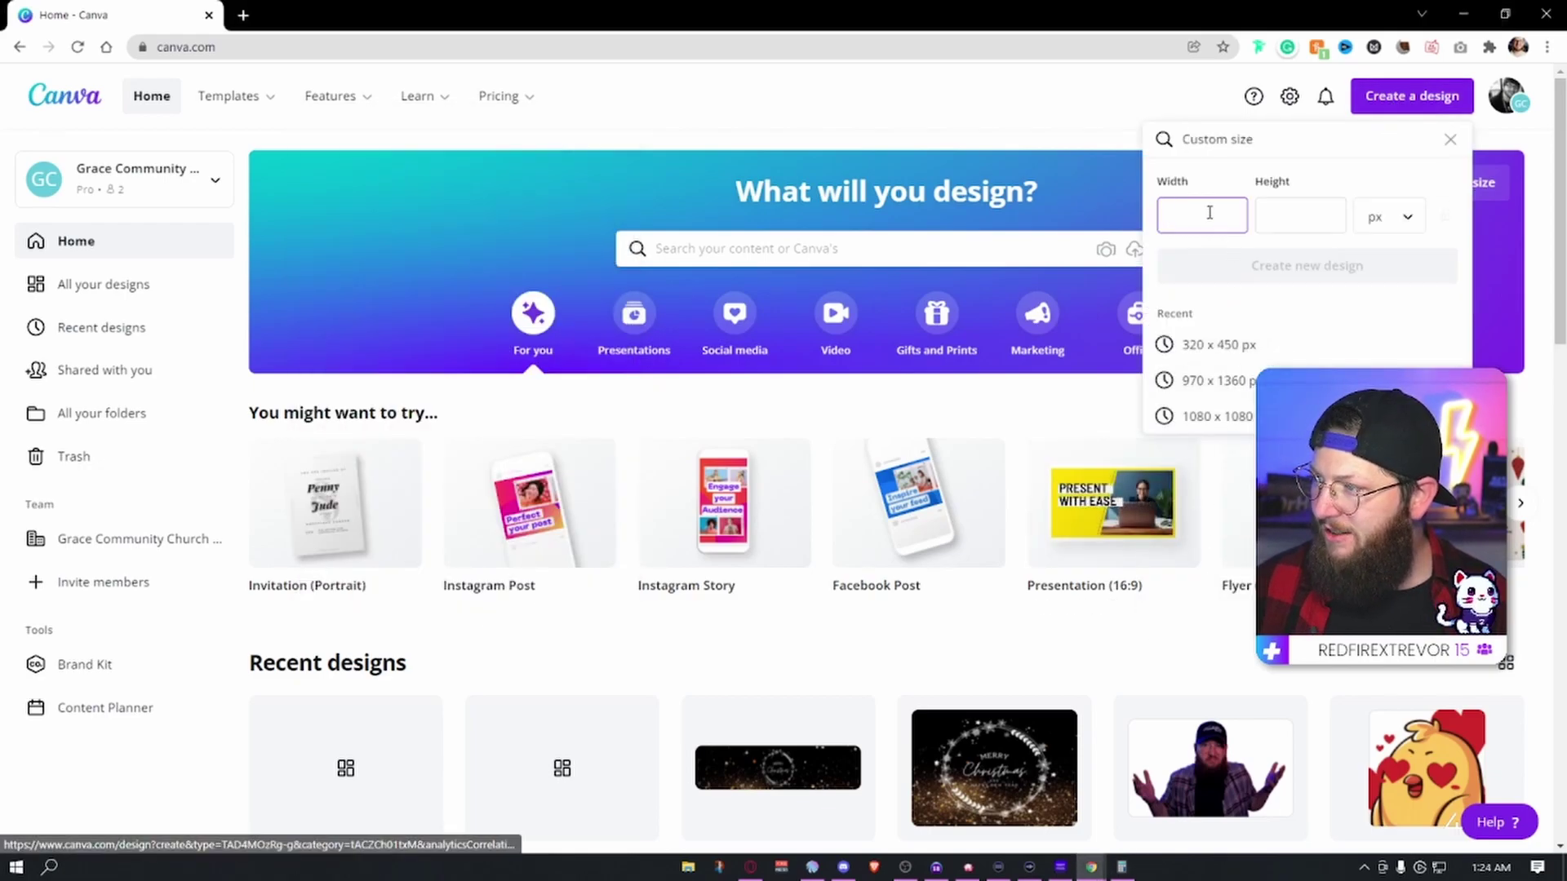
{"action": "type", "text": "960"}
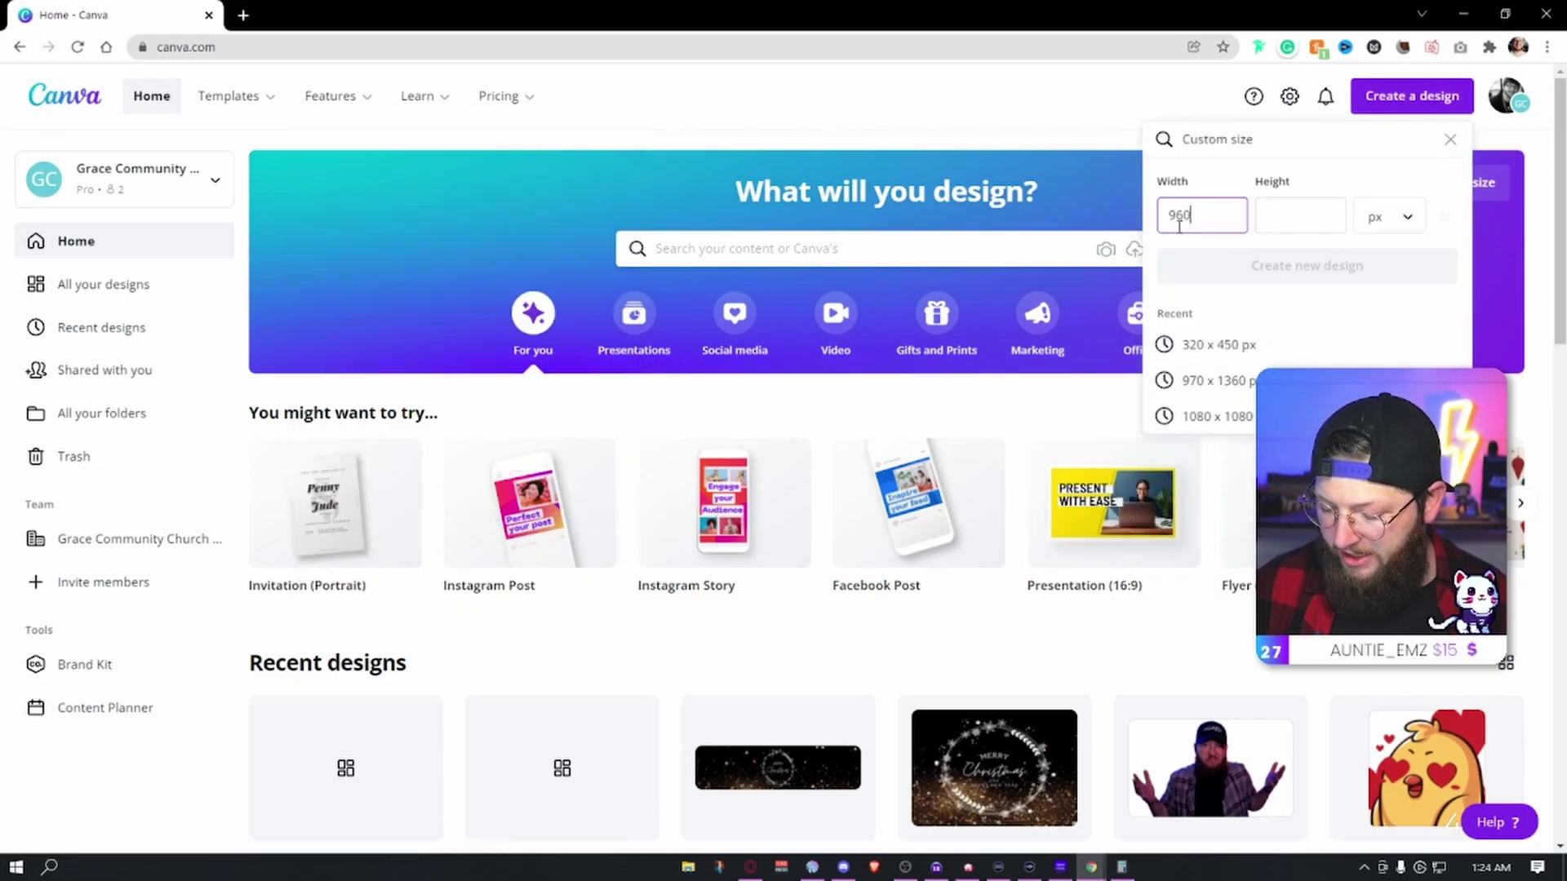
{"action": "left_click_drag", "start_coordinate": [1192, 216], "coordinate": [1175, 217]}
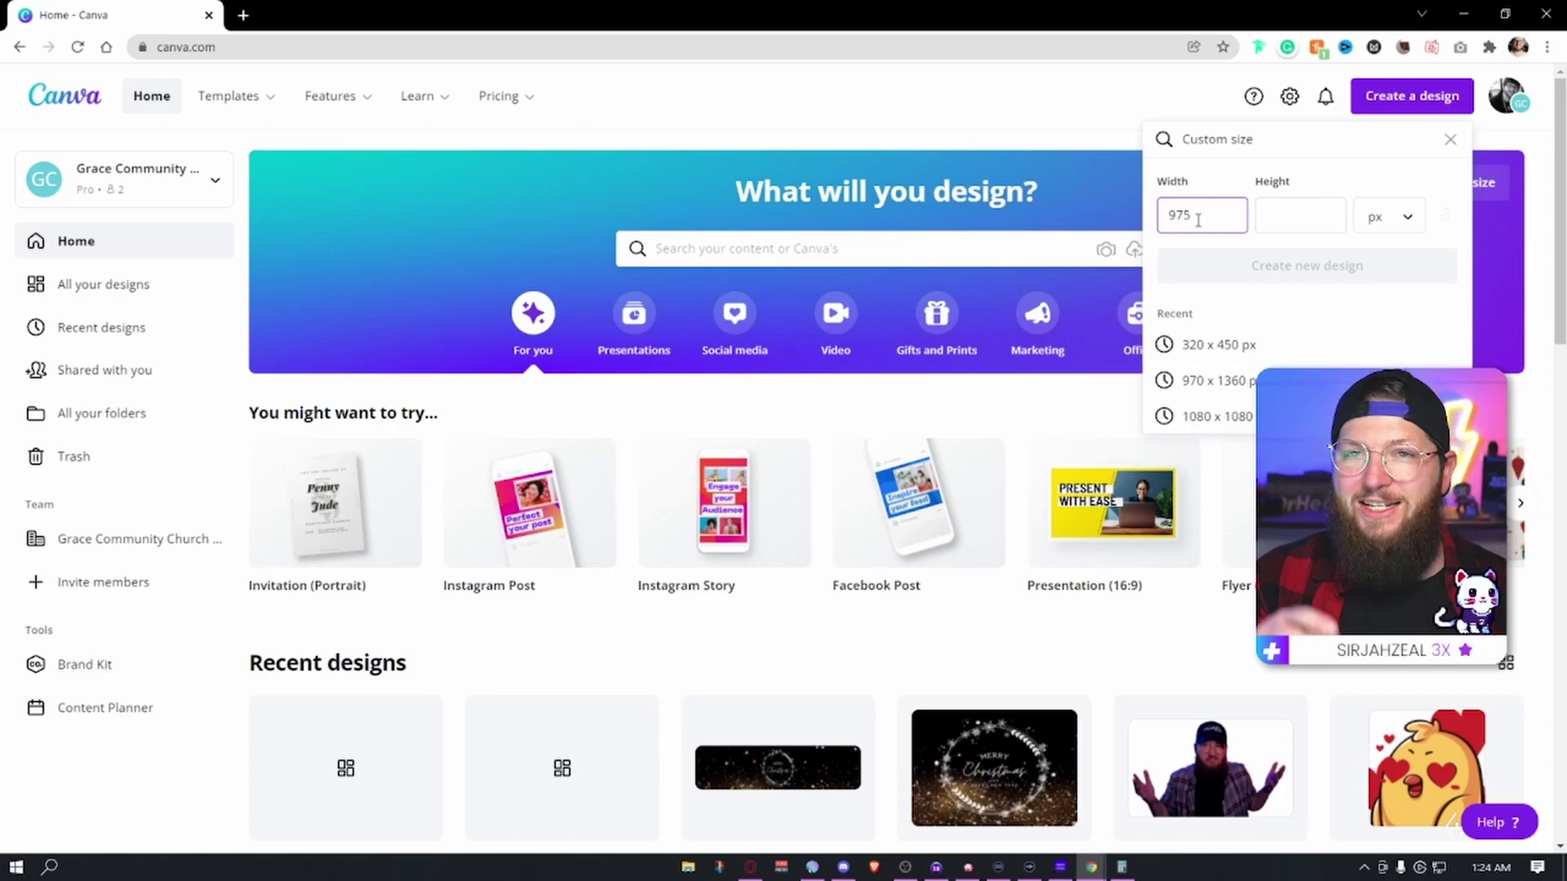
Step: Return to the calculator, clear it and multiply 430 by 2
{"action": "left_click", "coordinate": [1122, 866]}
{"action": "left_click", "coordinate": [506, 319]}
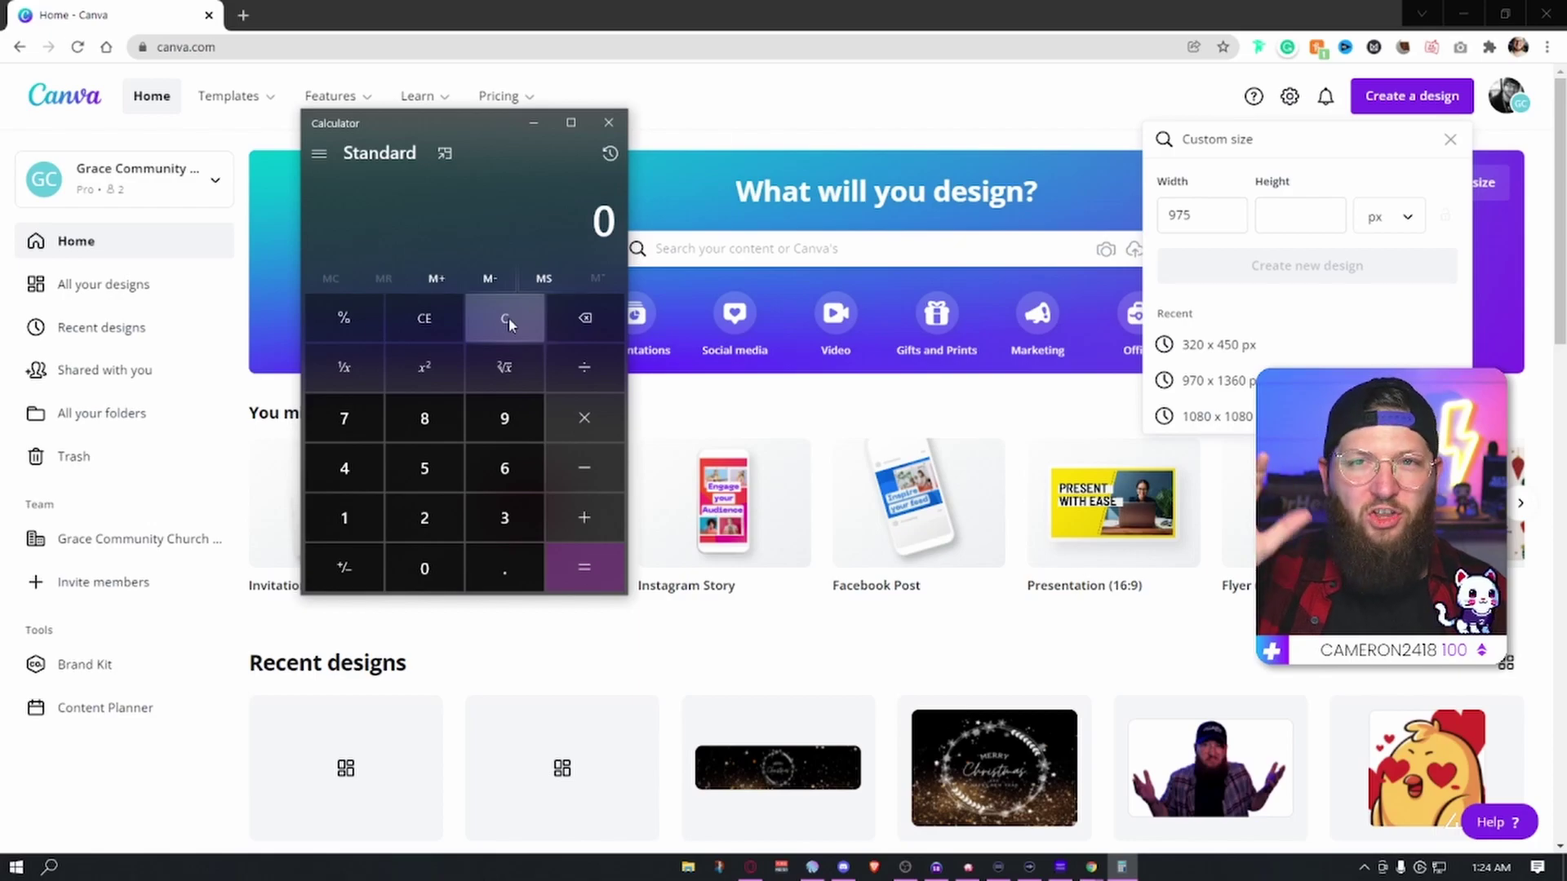
{"action": "type", "text": "430*"}
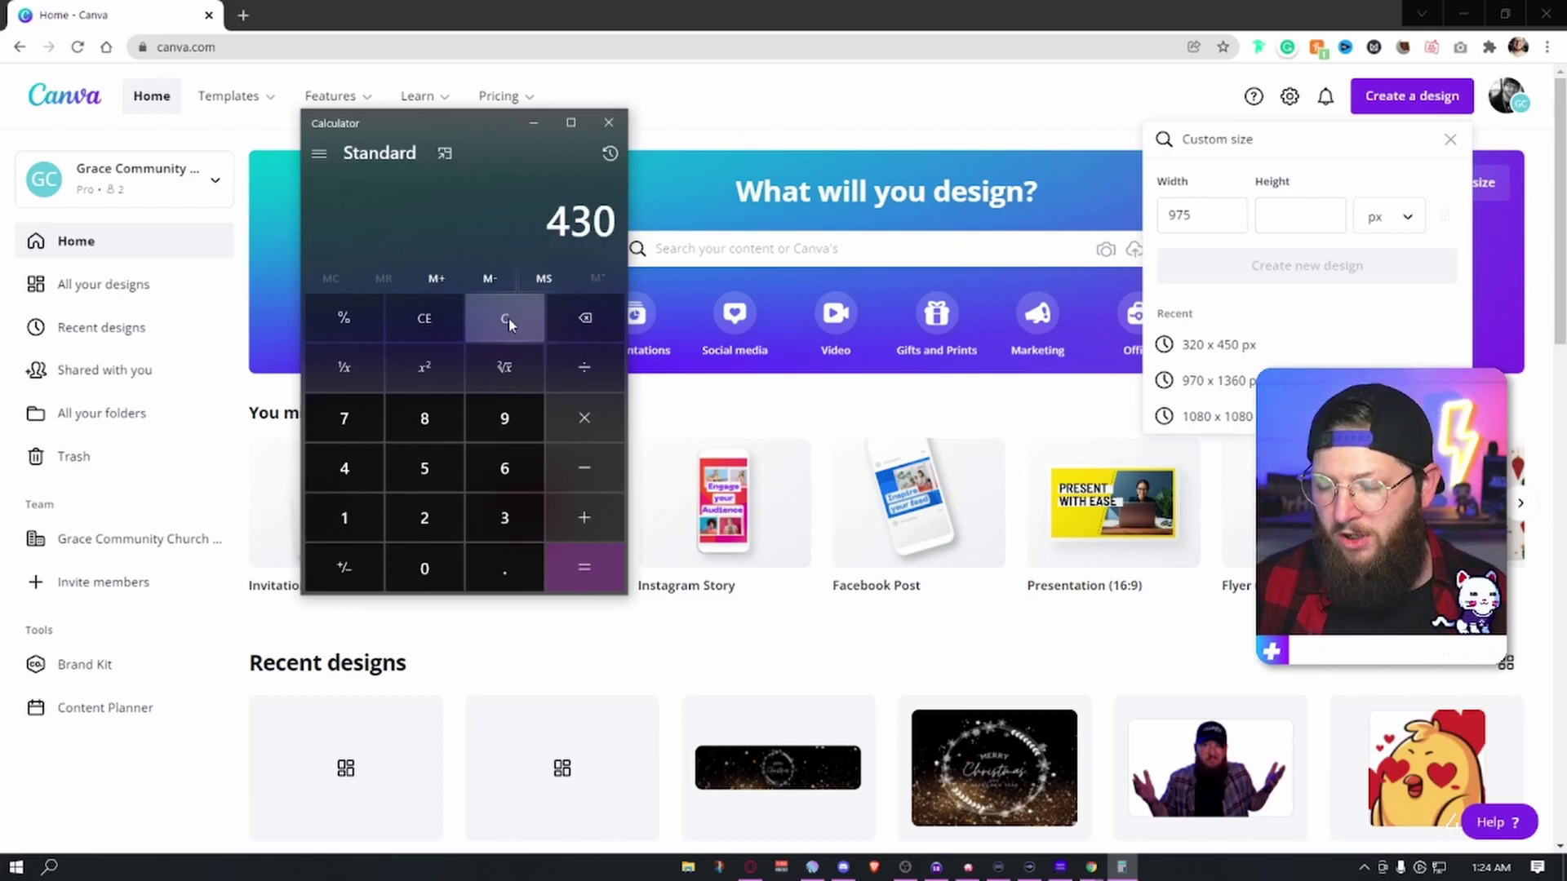
{"action": "type", "text": "3"}
{"action": "key", "text": "BackSpace"}
{"action": "type", "text": "2"}
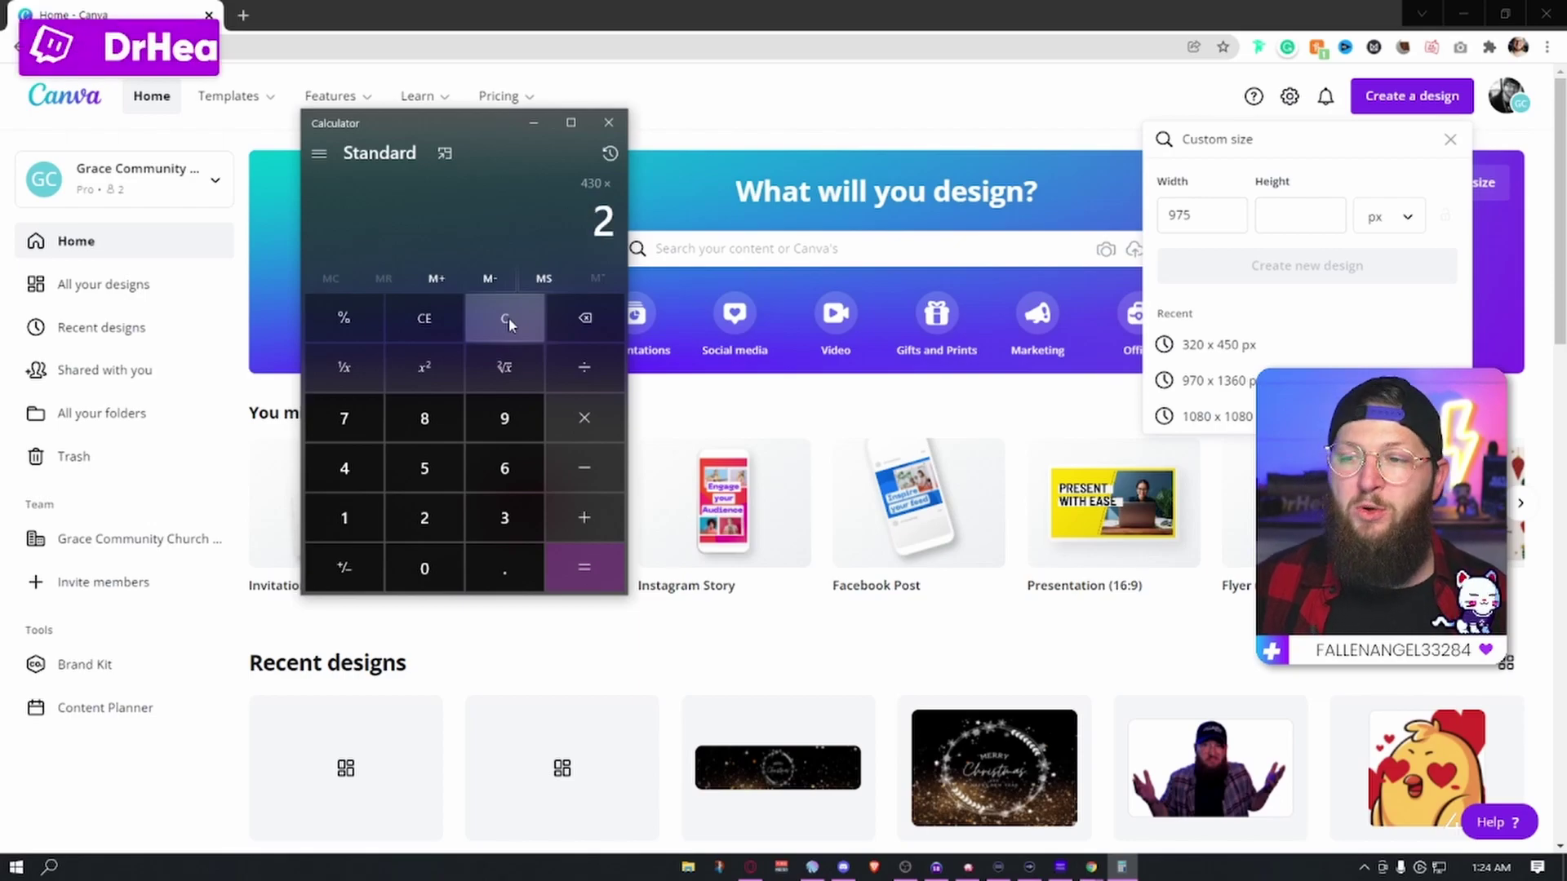
{"action": "key", "text": "Return"}
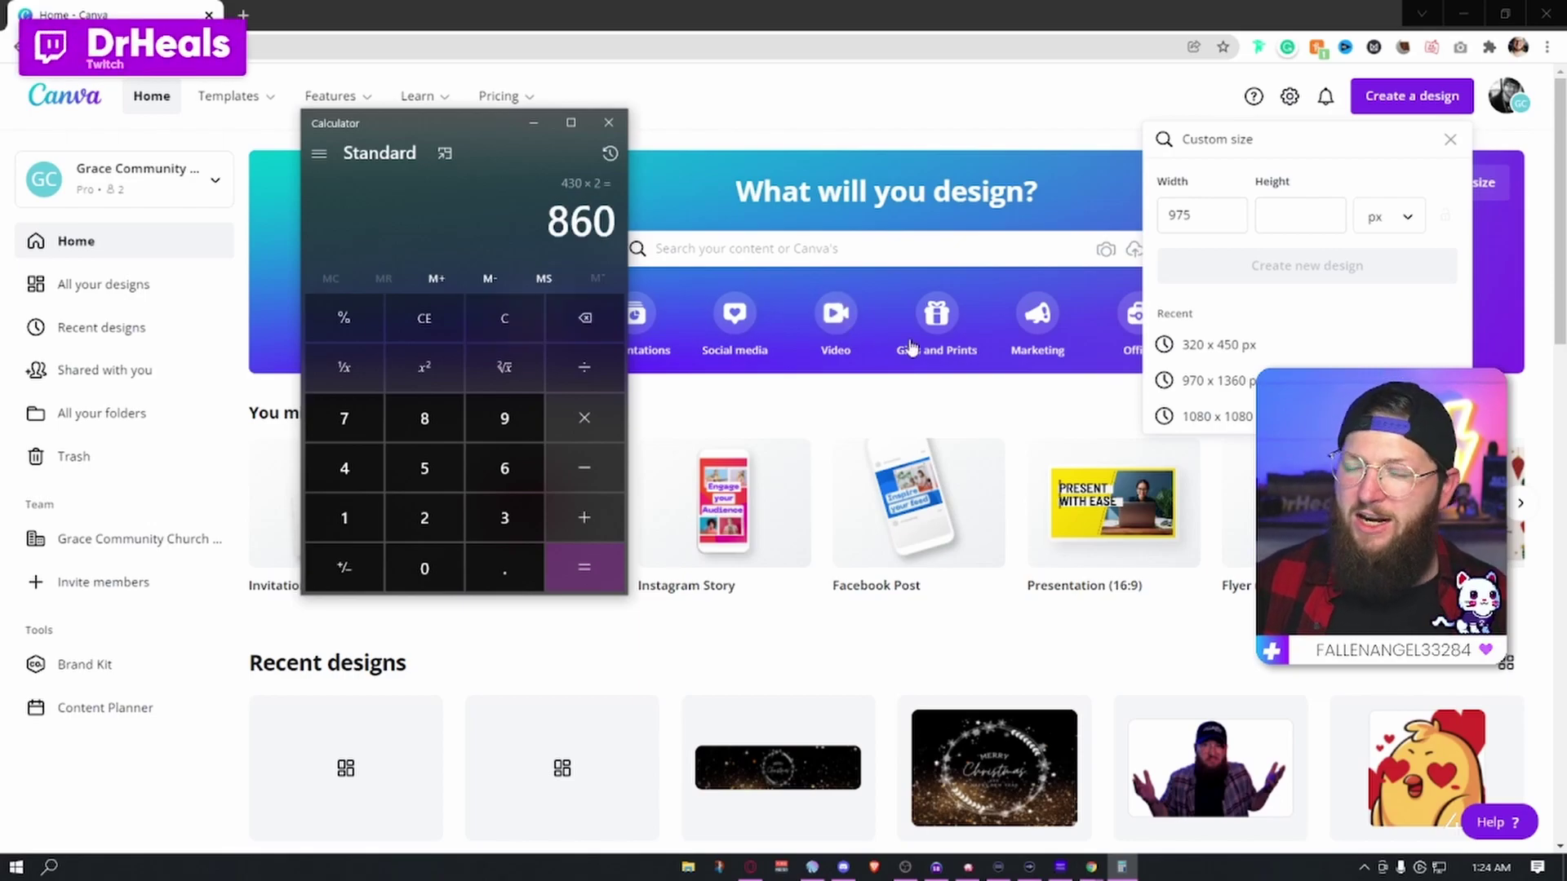
Step: Set the custom design's height to 900 px and create the new design
{"action": "left_click", "coordinate": [1294, 225]}
{"action": "type", "text": "9"}
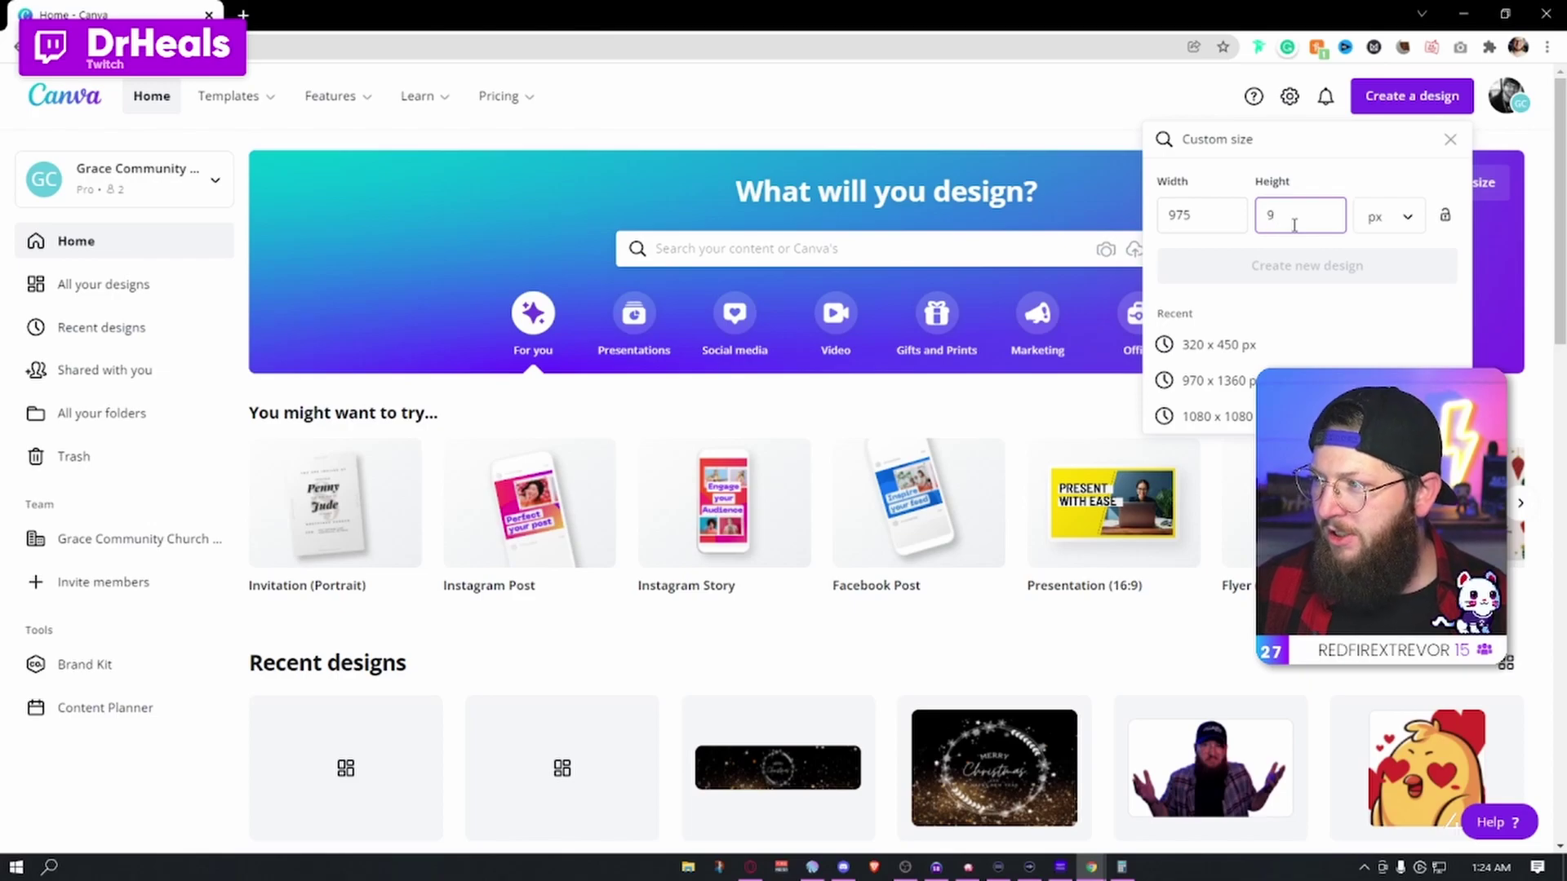
{"action": "type", "text": "00"}
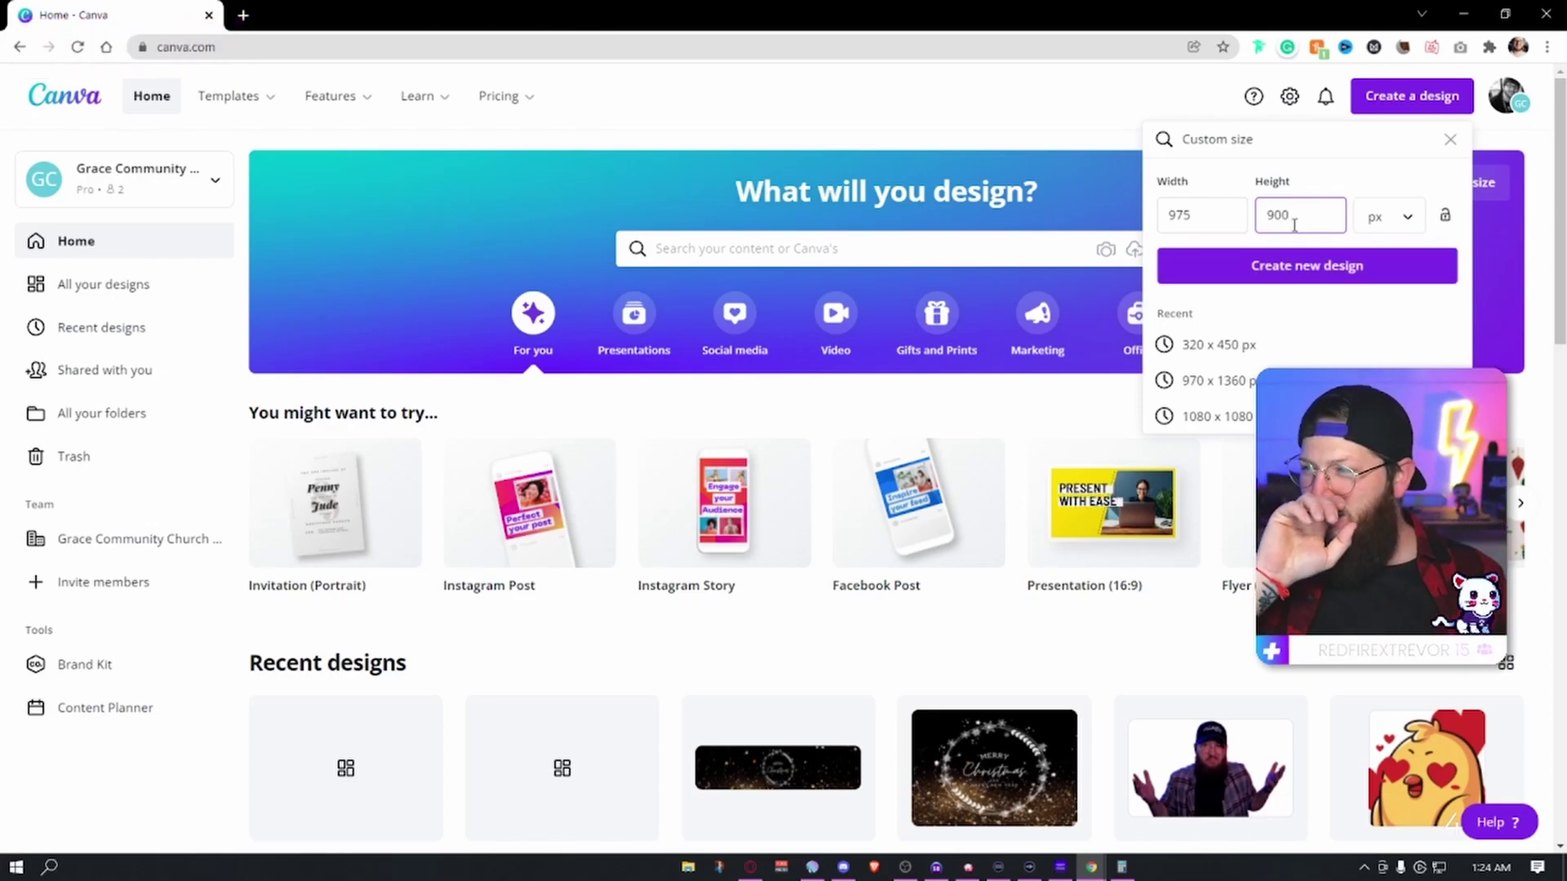
{"action": "left_click", "coordinate": [1263, 272]}
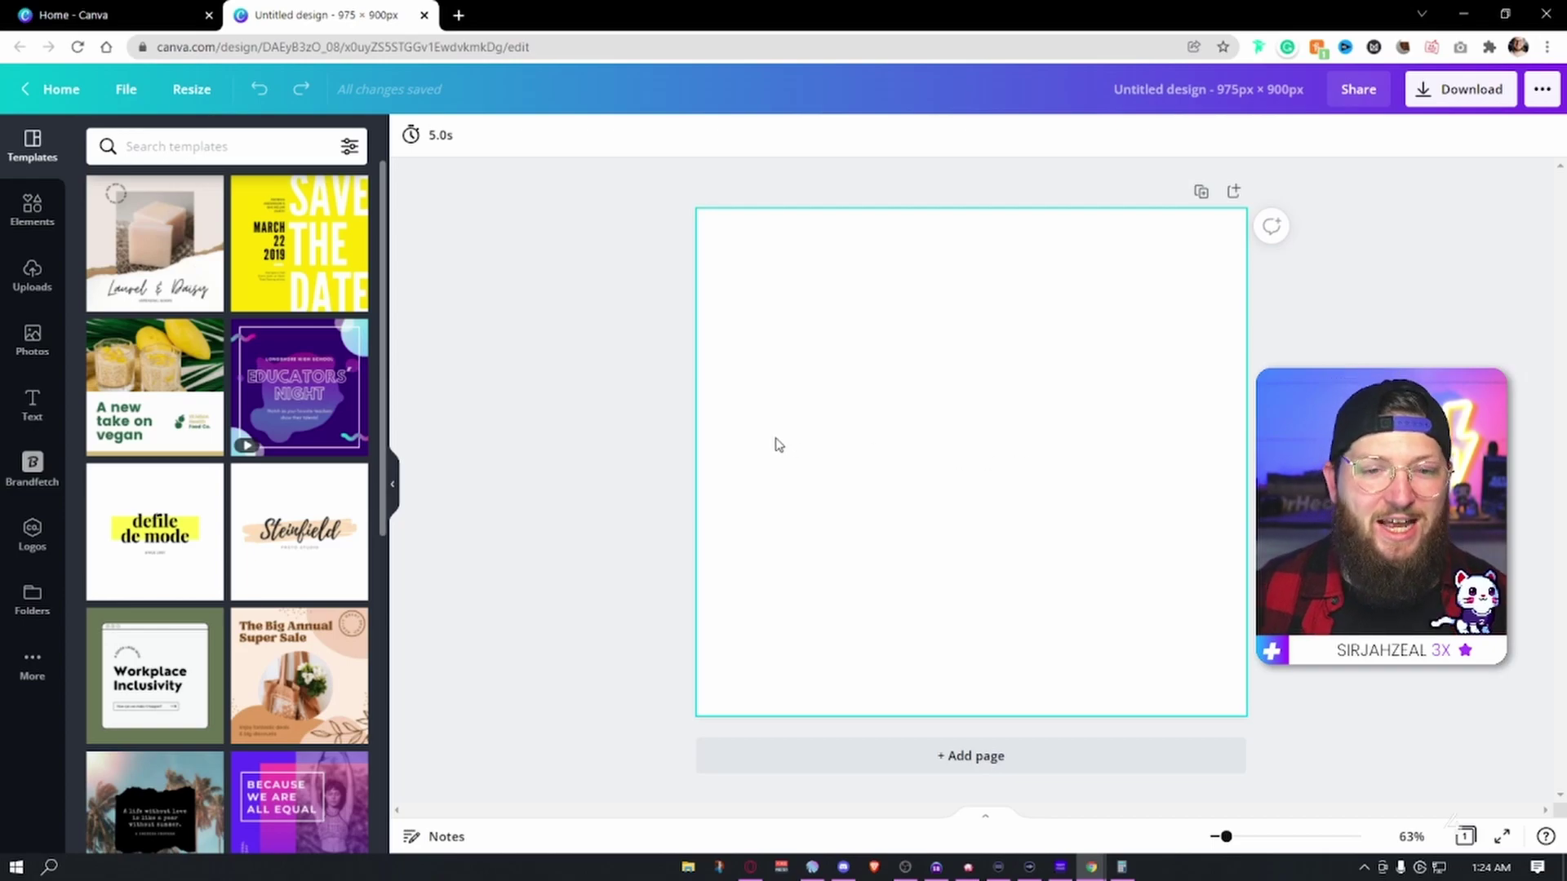
Step: Search Google Images for "abstract wallpaper" in a new browser tab and browse the pictures
{"action": "left_click", "coordinate": [459, 16]}
{"action": "type", "text": "abs"}
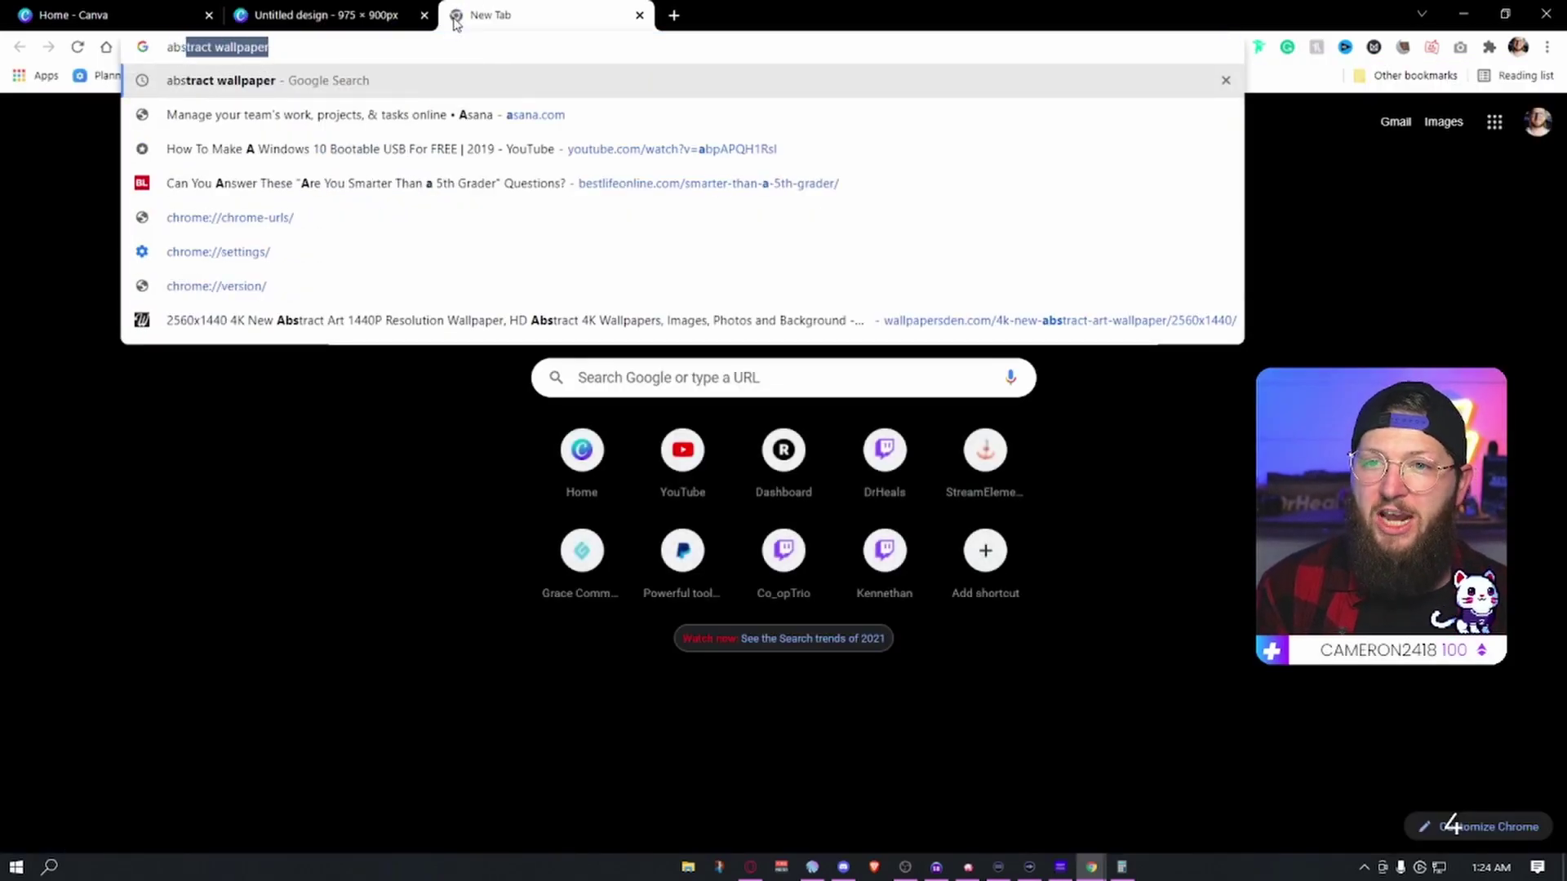
{"action": "type", "text": "tract wallpaper"}
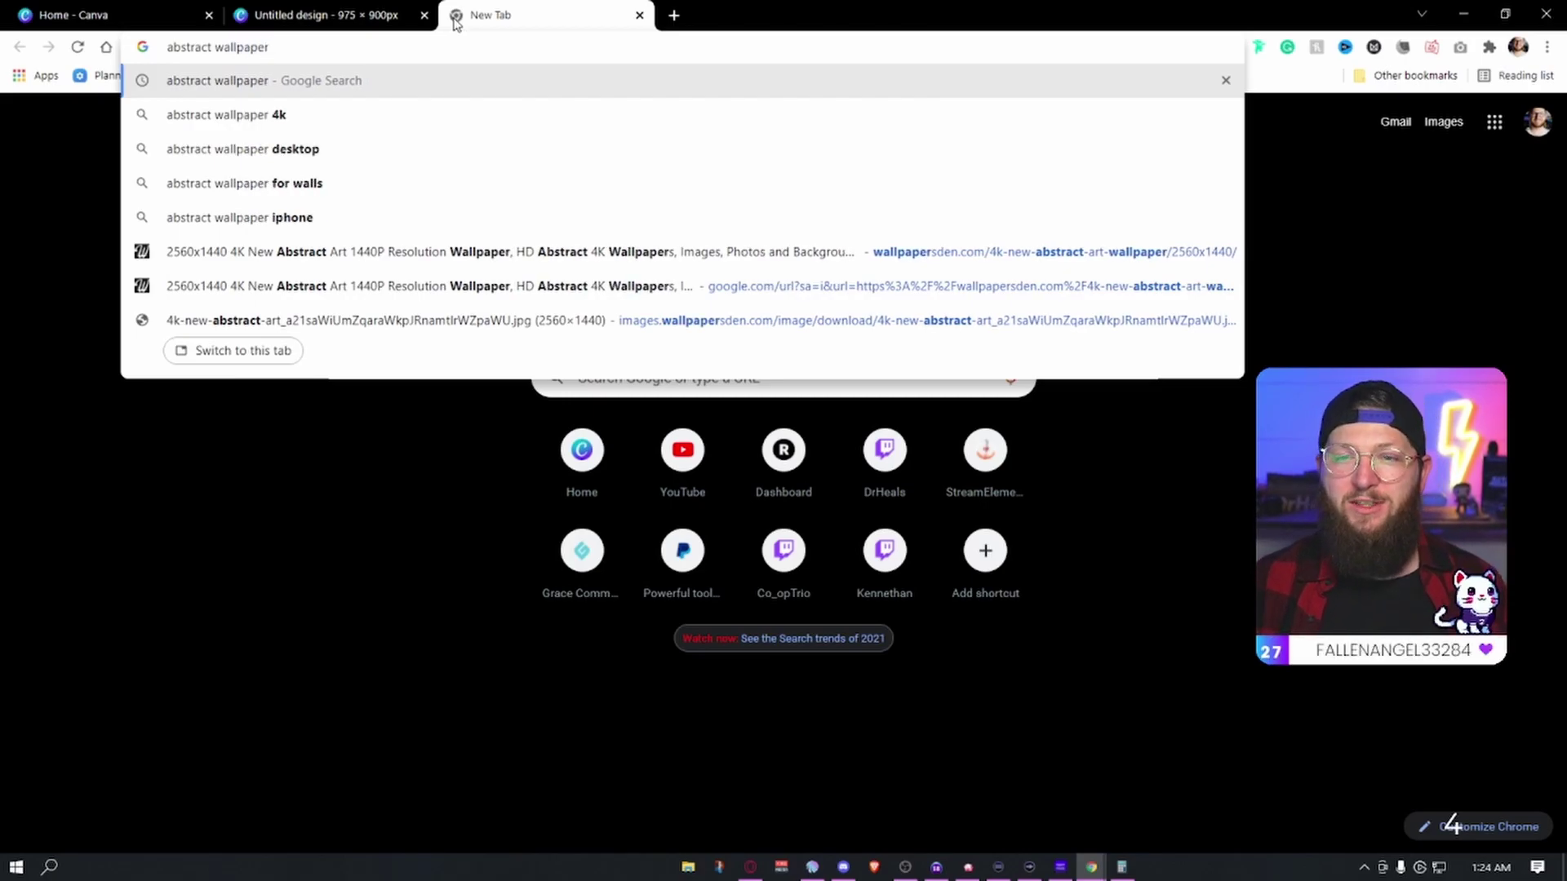
{"action": "key", "text": "Return"}
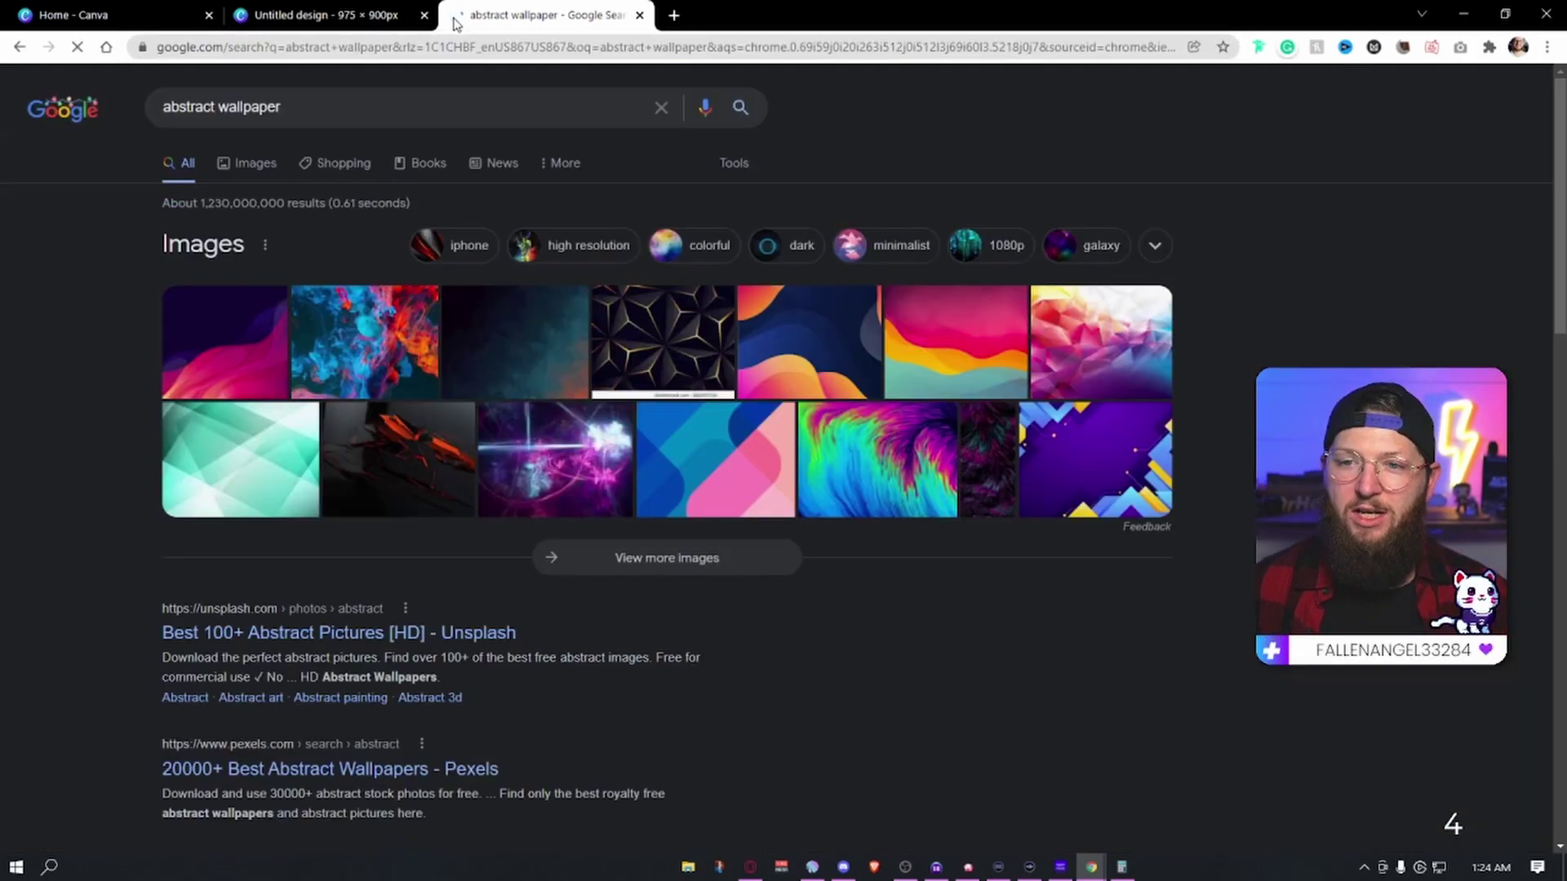
{"action": "left_click", "coordinate": [219, 173]}
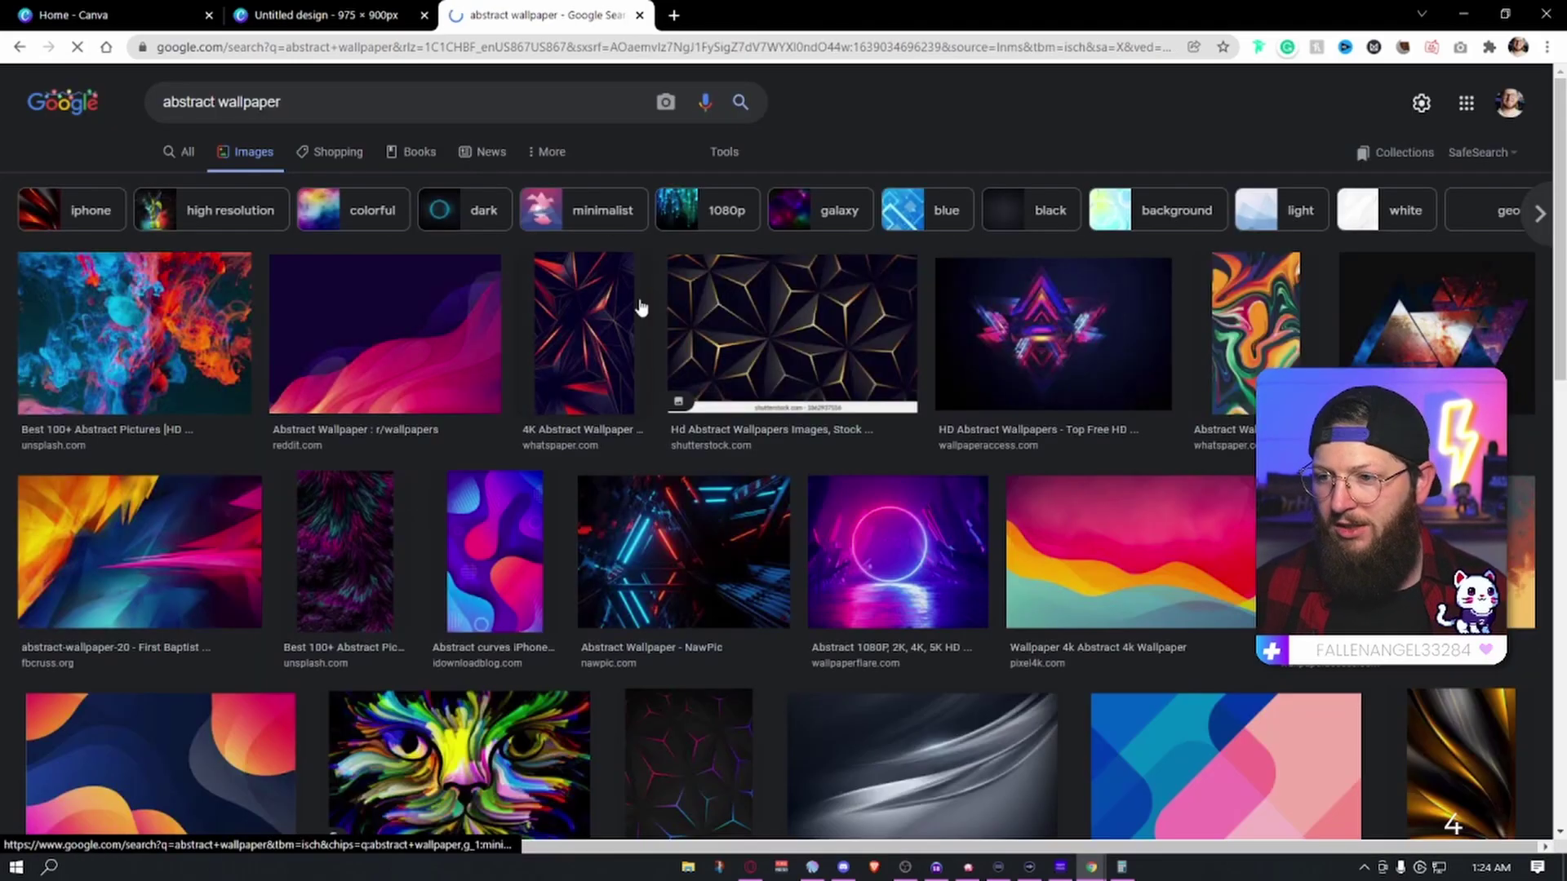
{"action": "scroll", "coordinate": [1073, 504], "scroll_direction": "down", "scroll_amount": 3}
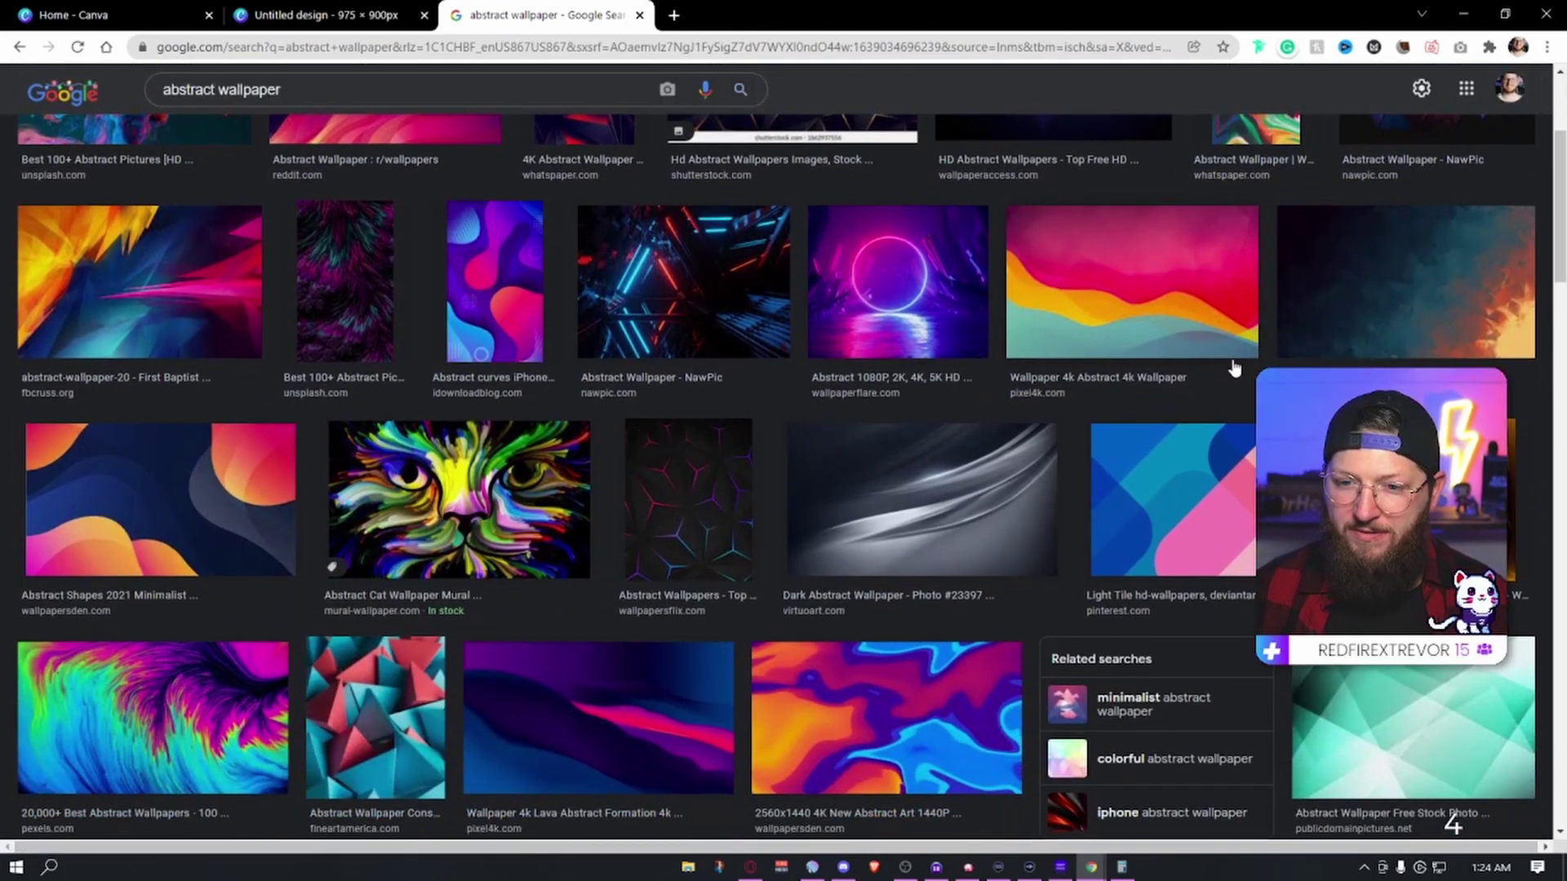
{"action": "scroll", "coordinate": [502, 659], "scroll_direction": "down", "scroll_amount": 3}
{"action": "scroll", "coordinate": [741, 636], "scroll_direction": "up", "scroll_amount": 6}
Step: Try the image search with "red abstract wallpaper" and look through the pictures
{"action": "left_click", "coordinate": [163, 102]}
{"action": "type", "text": "red"}
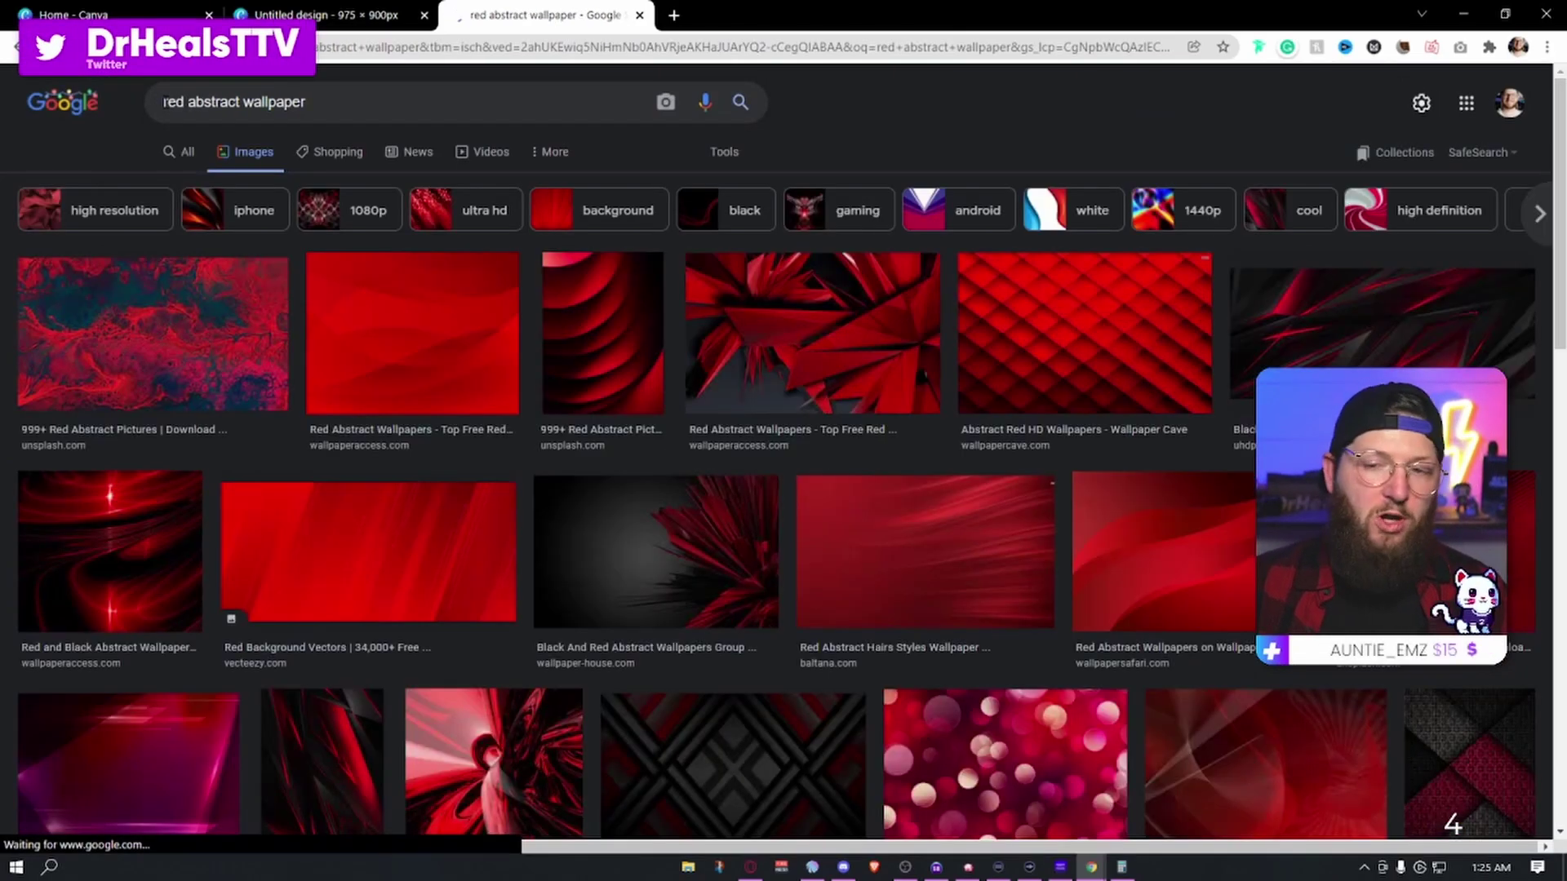
{"action": "scroll", "coordinate": [972, 591], "scroll_direction": "down", "scroll_amount": 2}
{"action": "scroll", "coordinate": [571, 408], "scroll_direction": "up", "scroll_amount": 2}
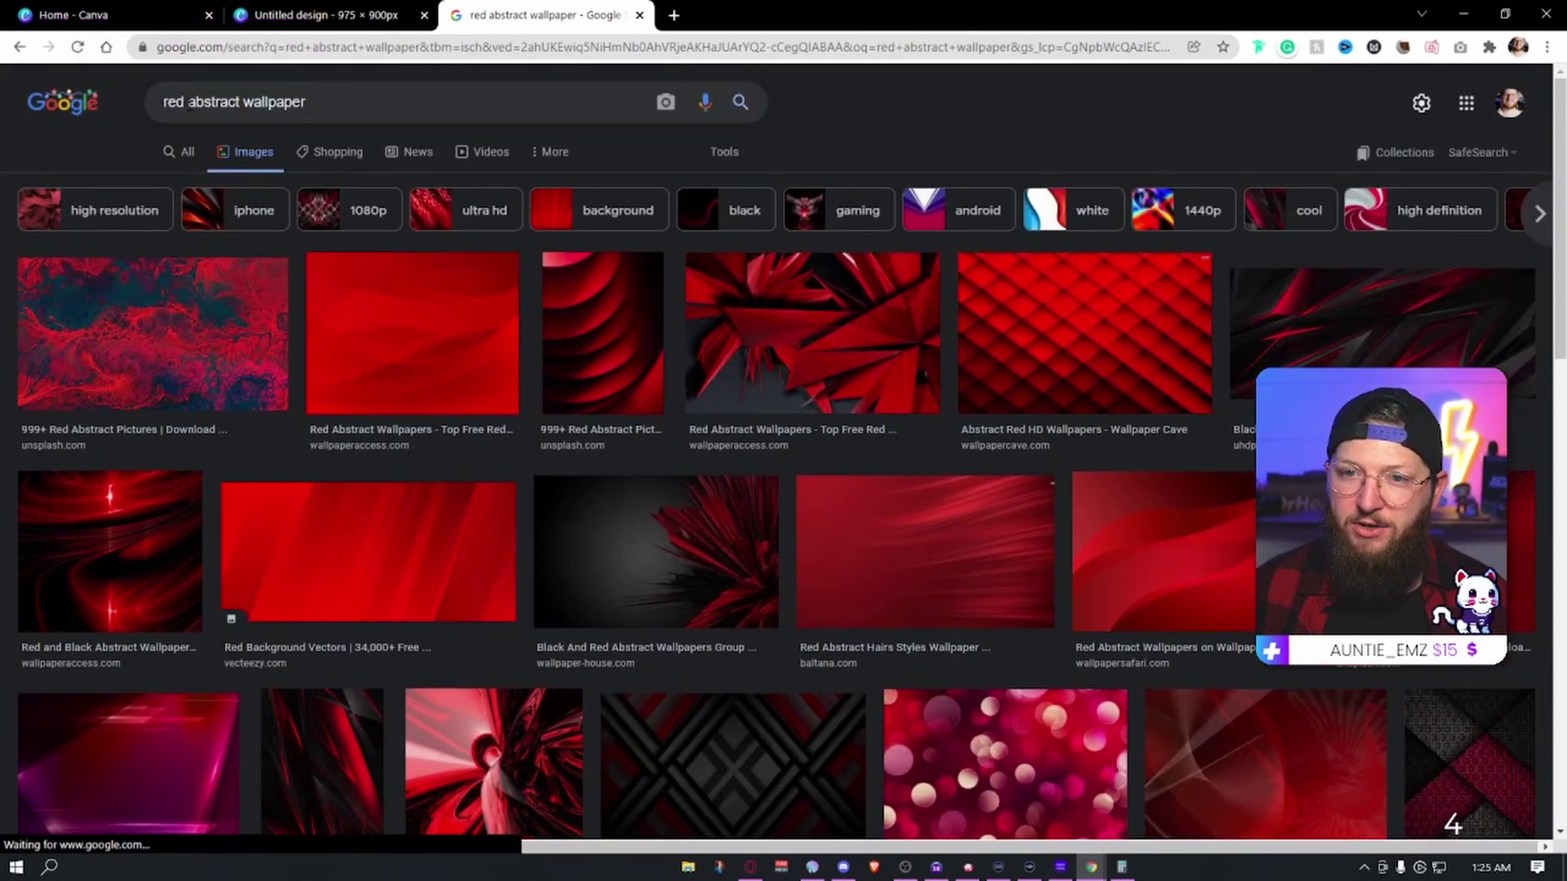
Step: Remove "red" from the query and search for "abstract wallpaper" again
{"action": "left_click_drag", "start_coordinate": [186, 102], "coordinate": [113, 110]}
{"action": "key", "text": "BackSpace"}
{"action": "key", "text": "Return"}
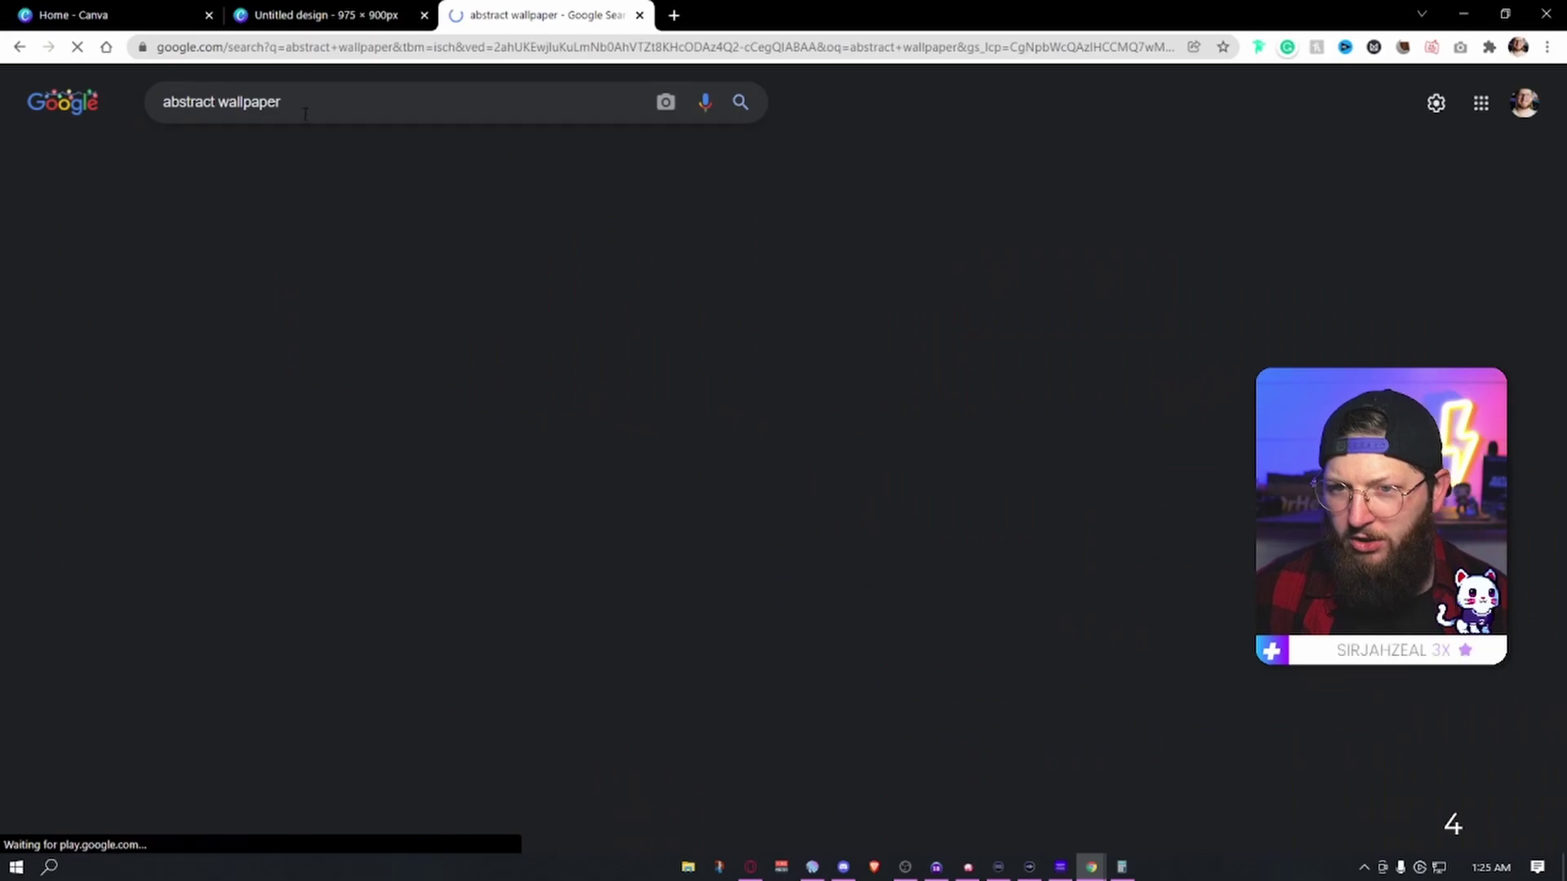
Step: Open the swirled orange, purple and blue wallpaper from wallpapersden.com and copy the image
{"action": "scroll", "coordinate": [1130, 571], "scroll_direction": "down", "scroll_amount": 6}
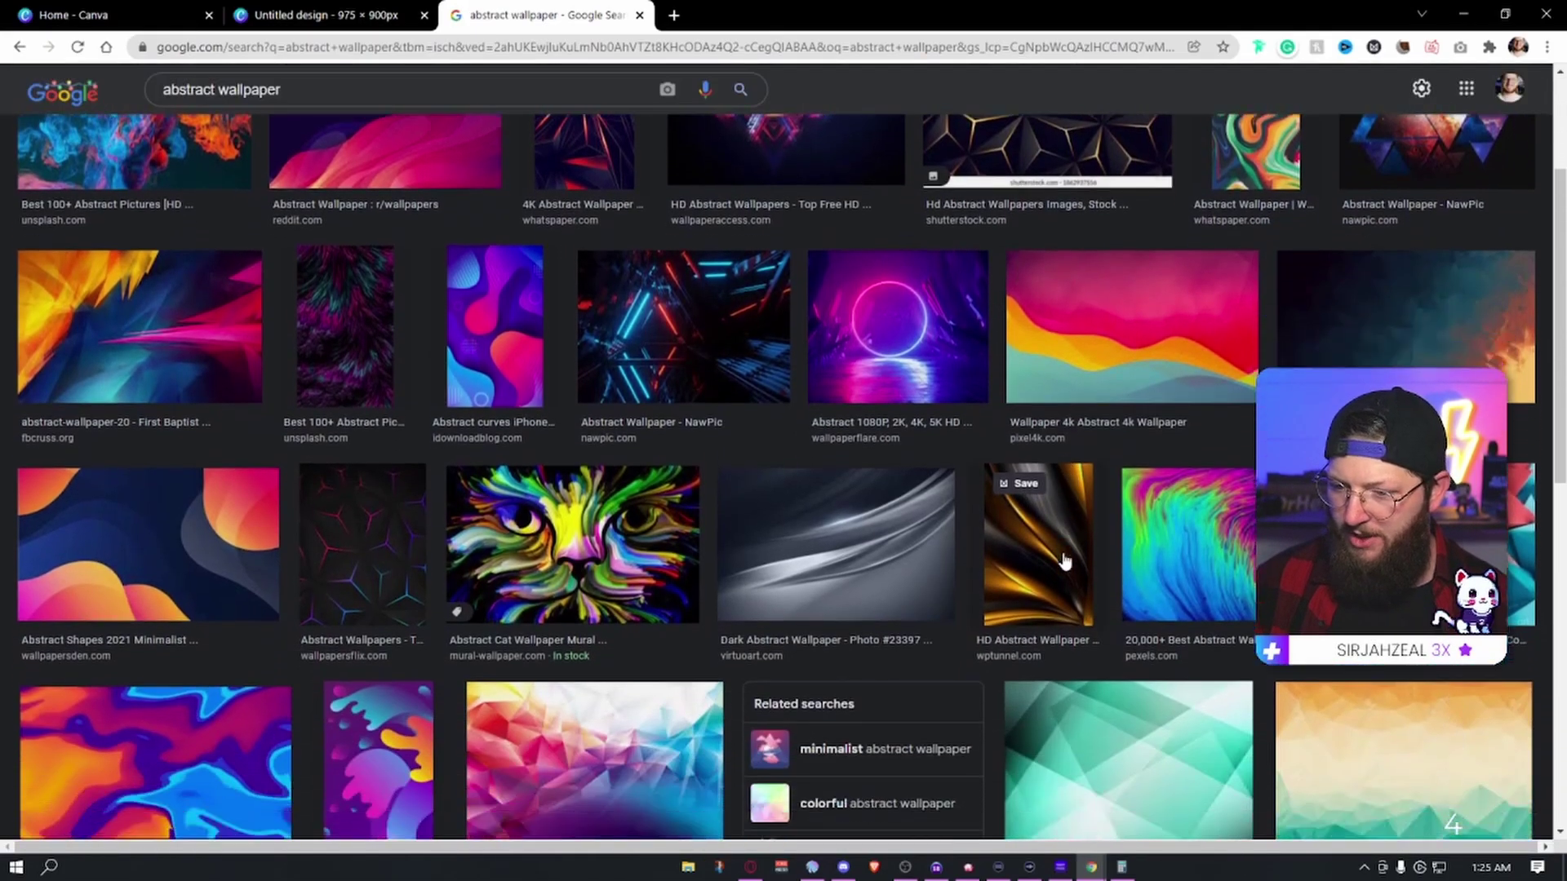
{"action": "left_click", "coordinate": [166, 438]}
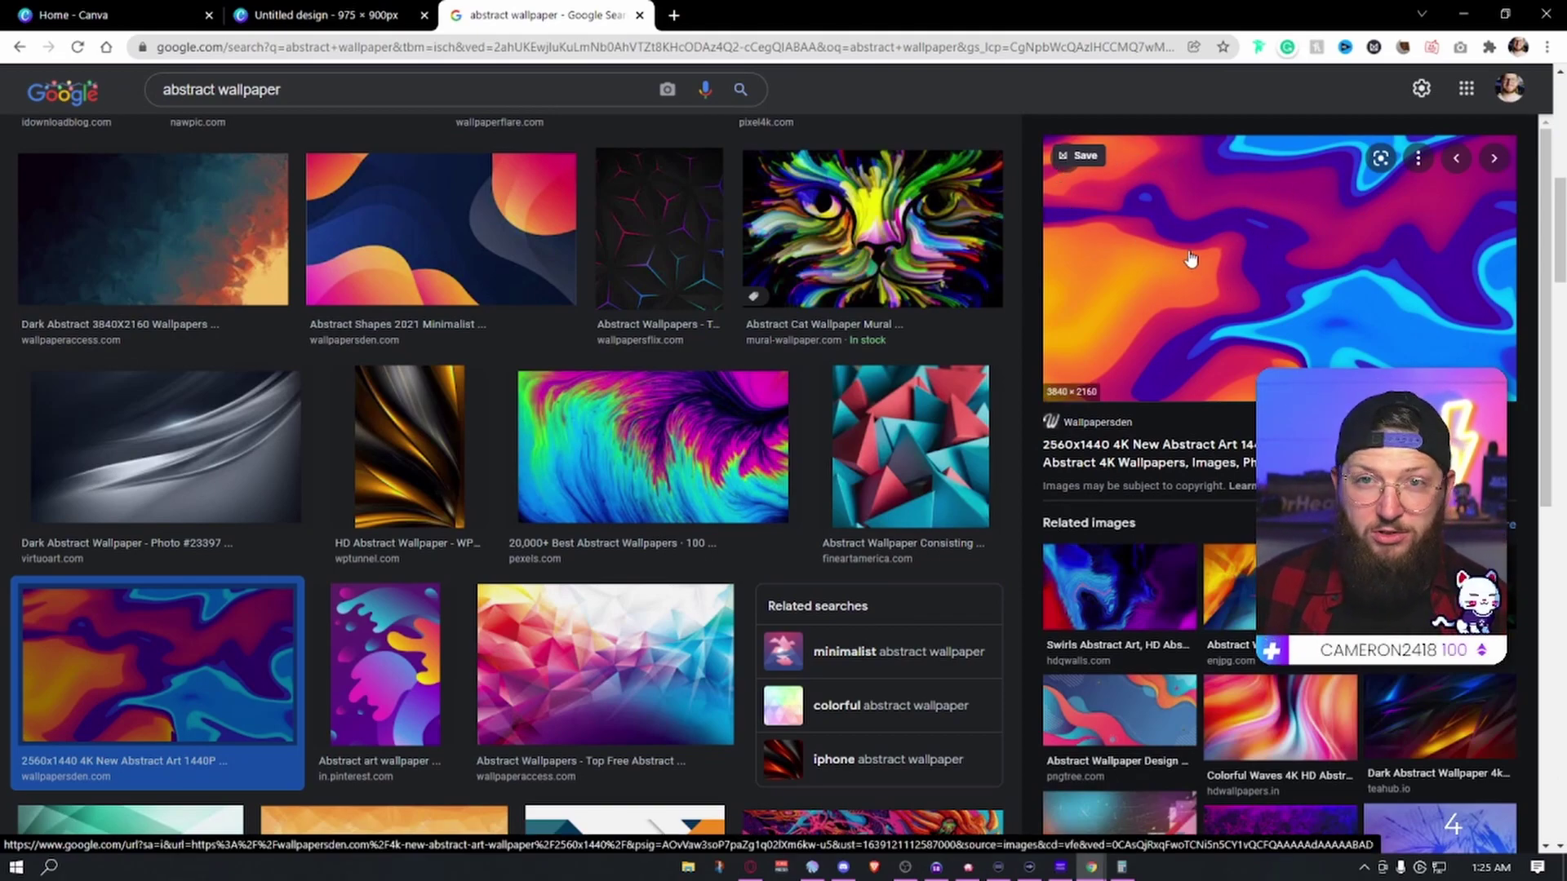
{"action": "right_click", "coordinate": [1250, 250]}
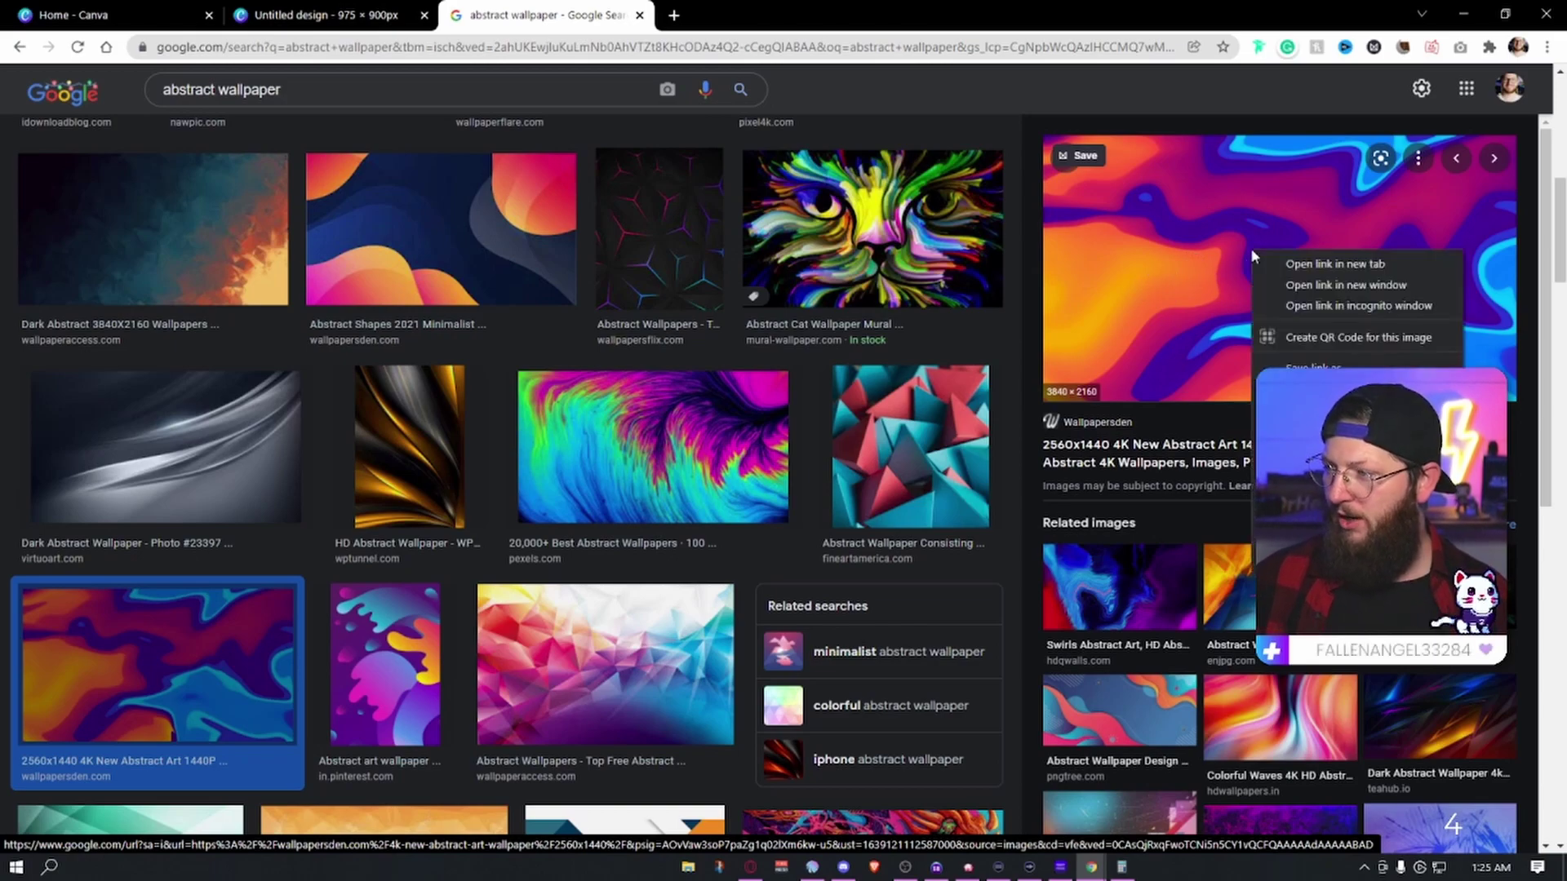
{"action": "left_click", "coordinate": [1314, 462]}
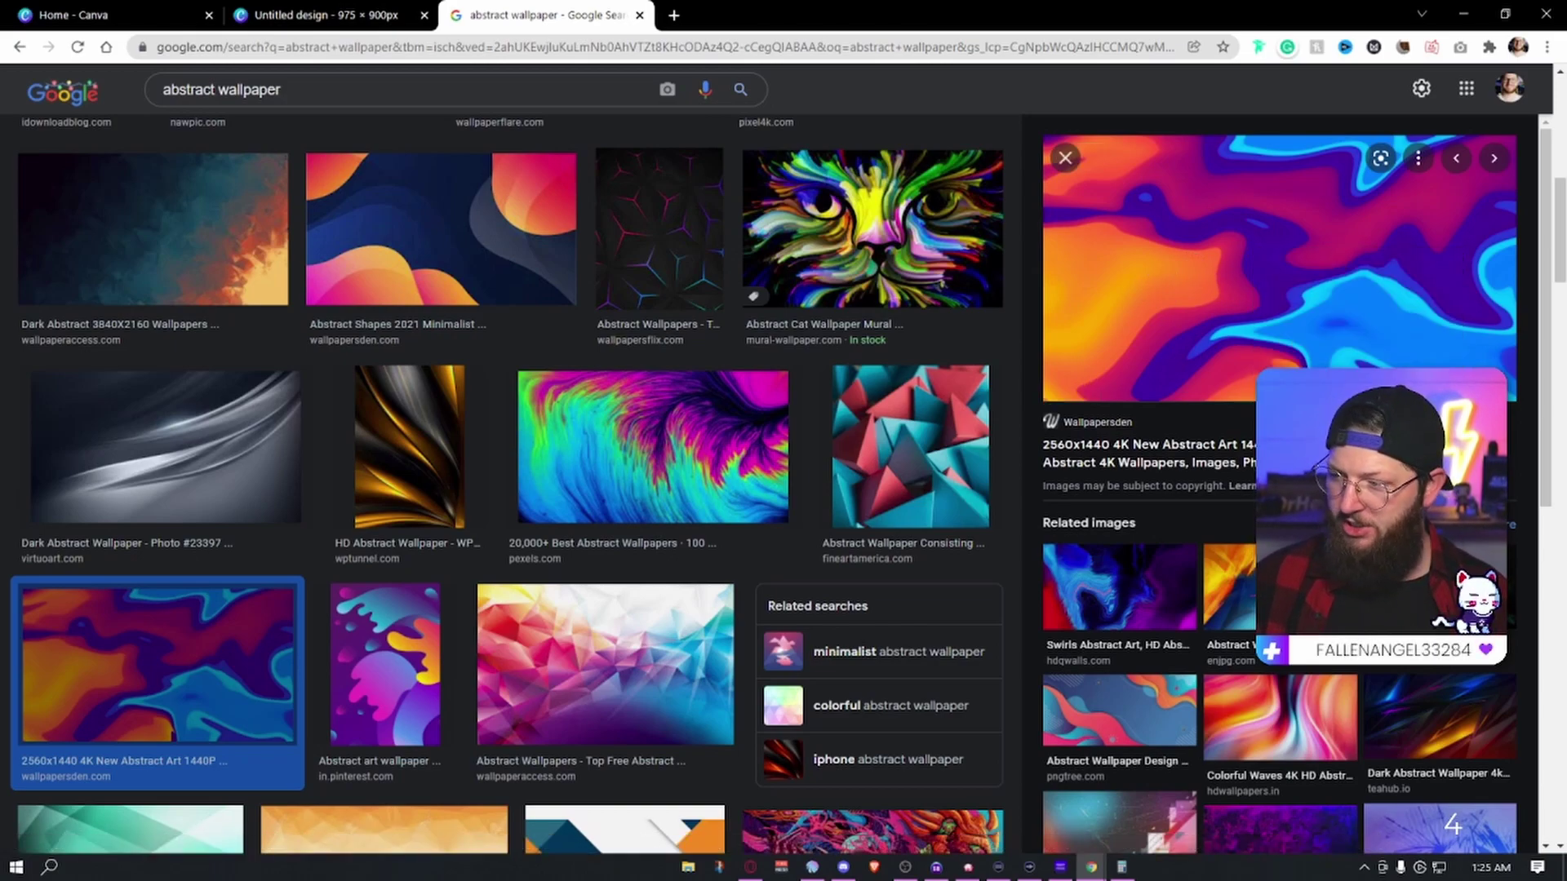
Step: Switch to the 975 × 900 px Canva design and paste the copied wallpaper onto the blank page
{"action": "left_click", "coordinate": [329, 16]}
{"action": "right_click", "coordinate": [906, 377]}
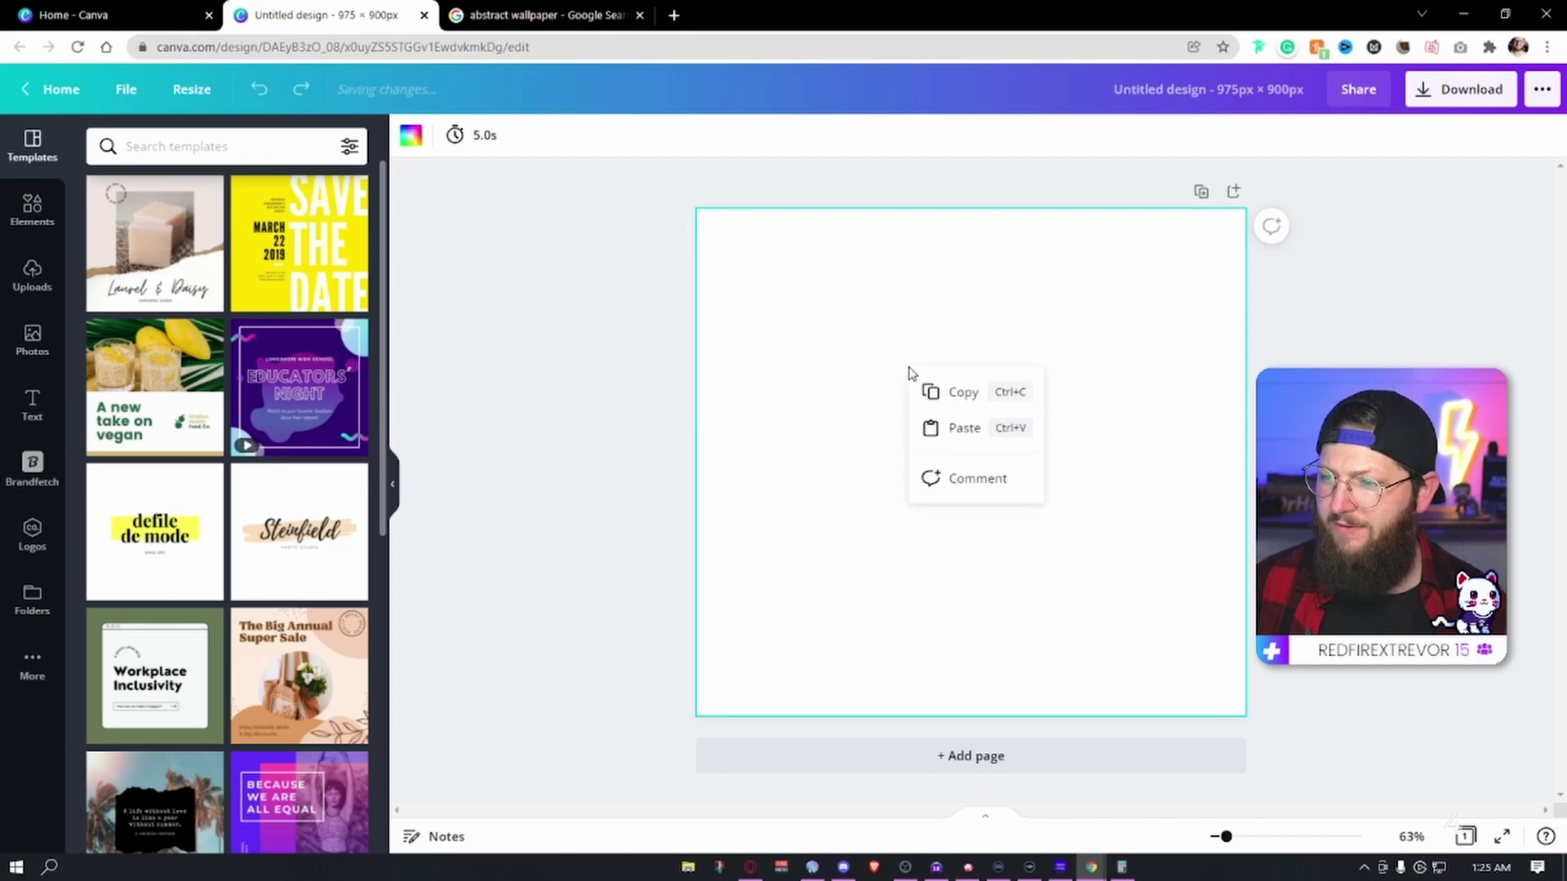
{"action": "left_click", "coordinate": [1005, 426]}
{"action": "left_click", "coordinate": [1196, 514]}
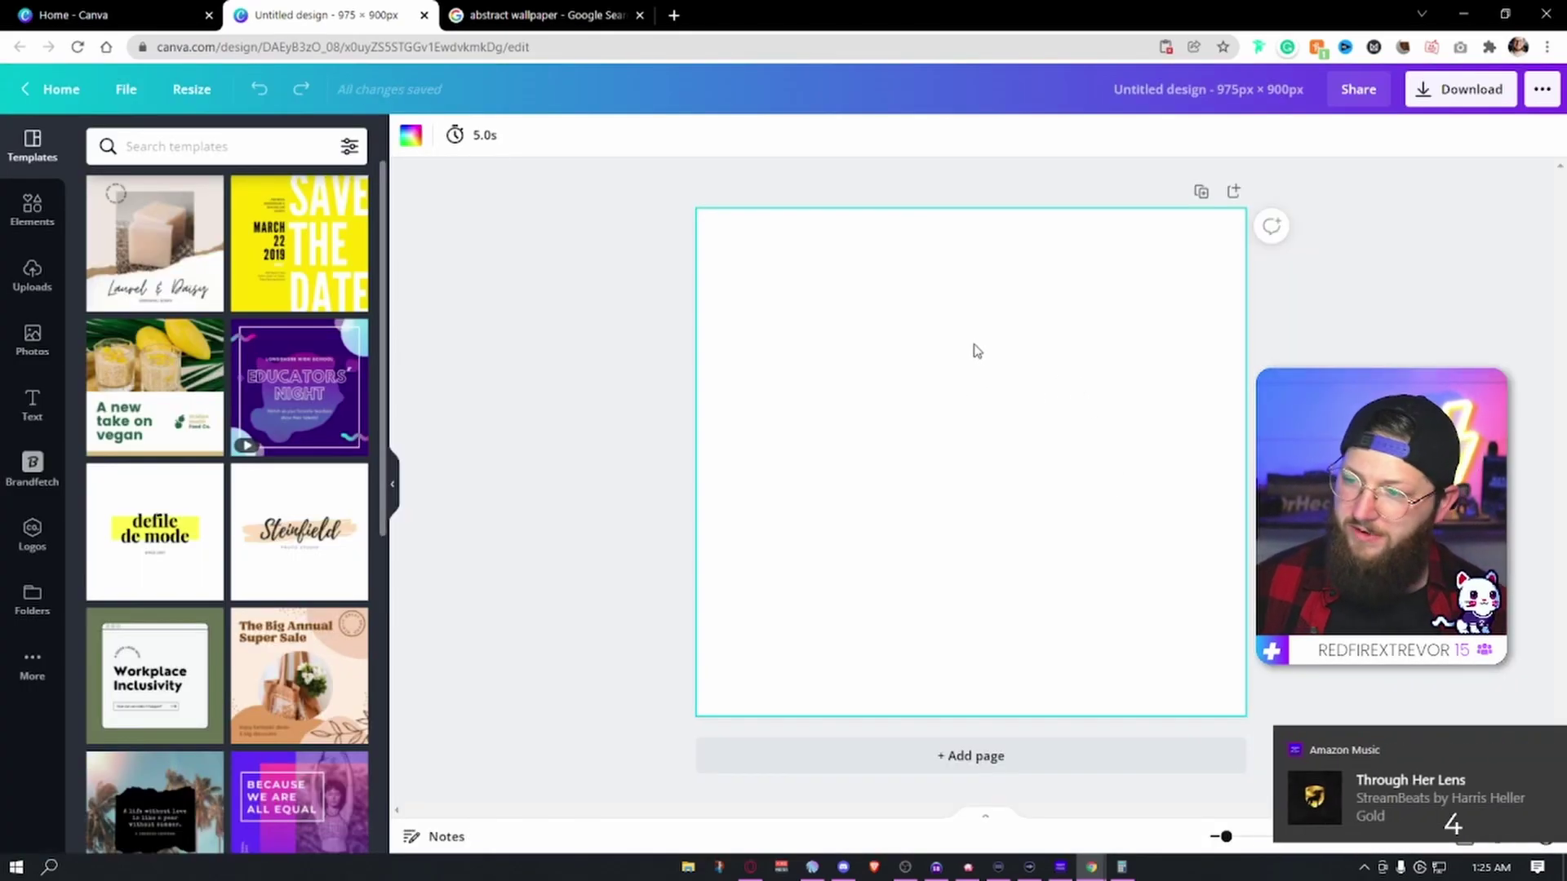
{"action": "key", "text": "ctrl+v"}
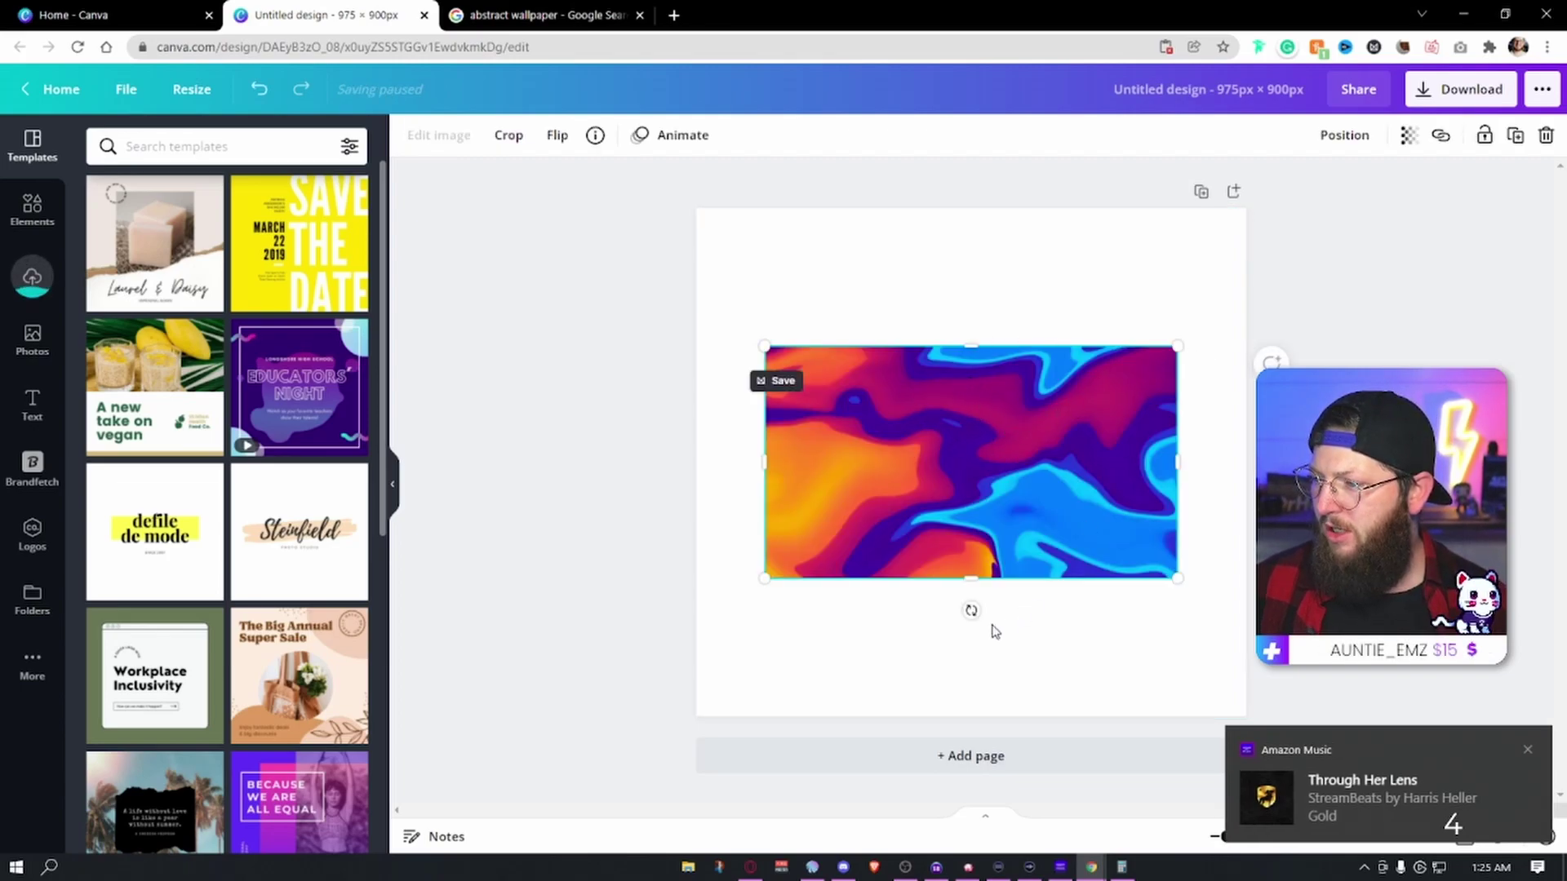
Step: Rotate the wallpaper a quarter turn clockwise to portrait and place it in the page's upper-left corner
{"action": "left_click_drag", "start_coordinate": [972, 609], "coordinate": [751, 466]}
{"action": "left_click_drag", "start_coordinate": [833, 382], "coordinate": [769, 372]}
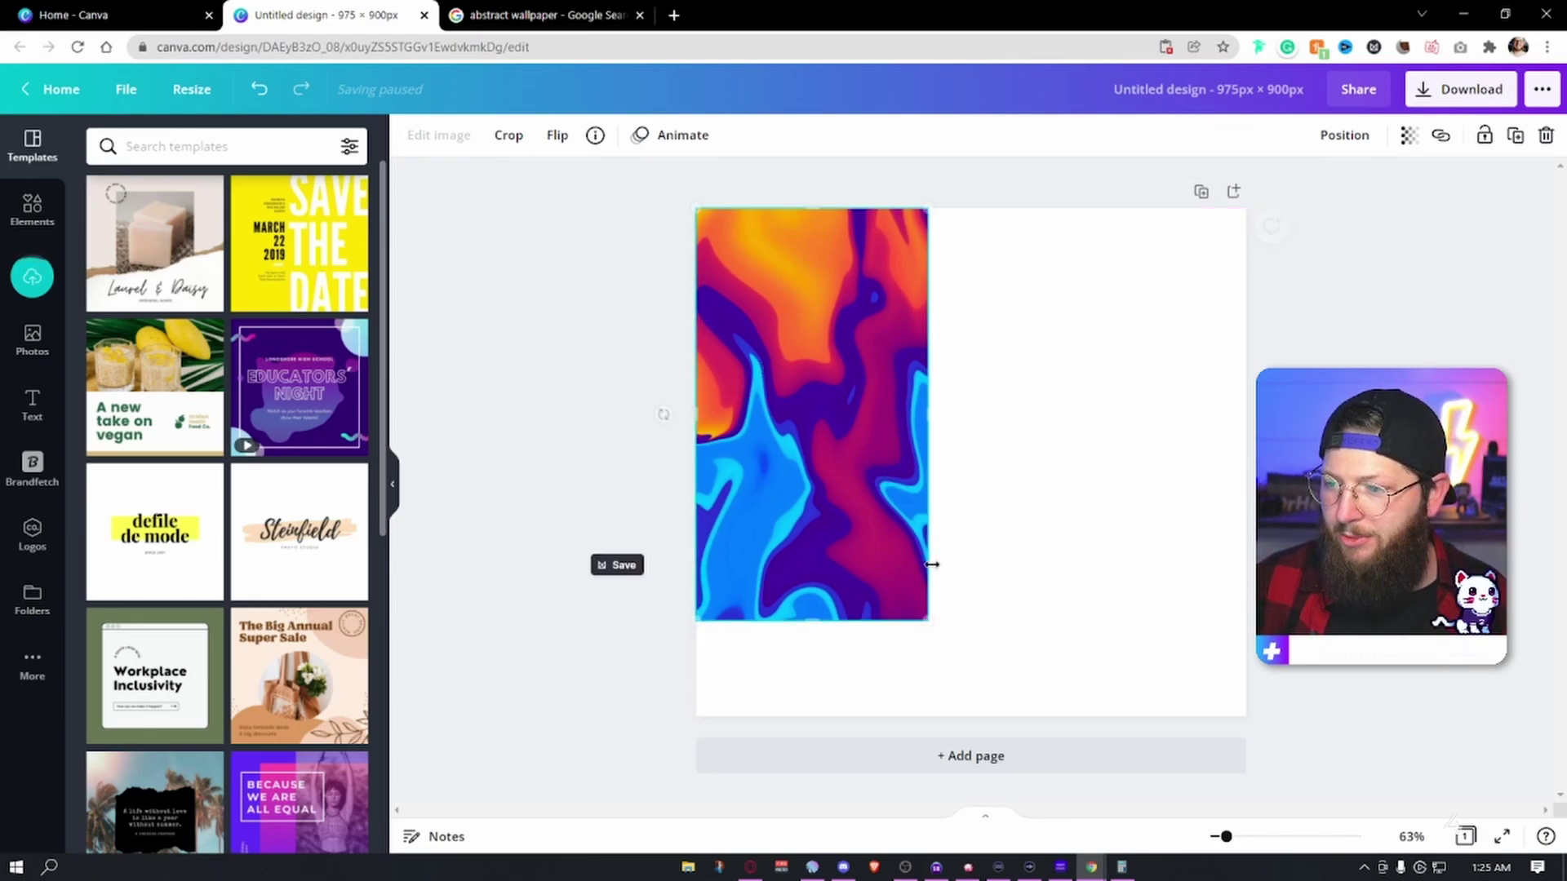
Step: Try to enlarge and reposition the rotated wallpaper so it covers the whole page
{"action": "left_click_drag", "start_coordinate": [936, 627], "coordinate": [1528, 867]}
{"action": "left_click_drag", "start_coordinate": [1203, 660], "coordinate": [1281, 688]}
{"action": "left_click", "coordinate": [1314, 603]}
{"action": "left_click", "coordinate": [1204, 564]}
{"action": "left_click_drag", "start_coordinate": [945, 397], "coordinate": [951, 382]}
{"action": "left_click_drag", "start_coordinate": [947, 341], "coordinate": [1020, 400]}
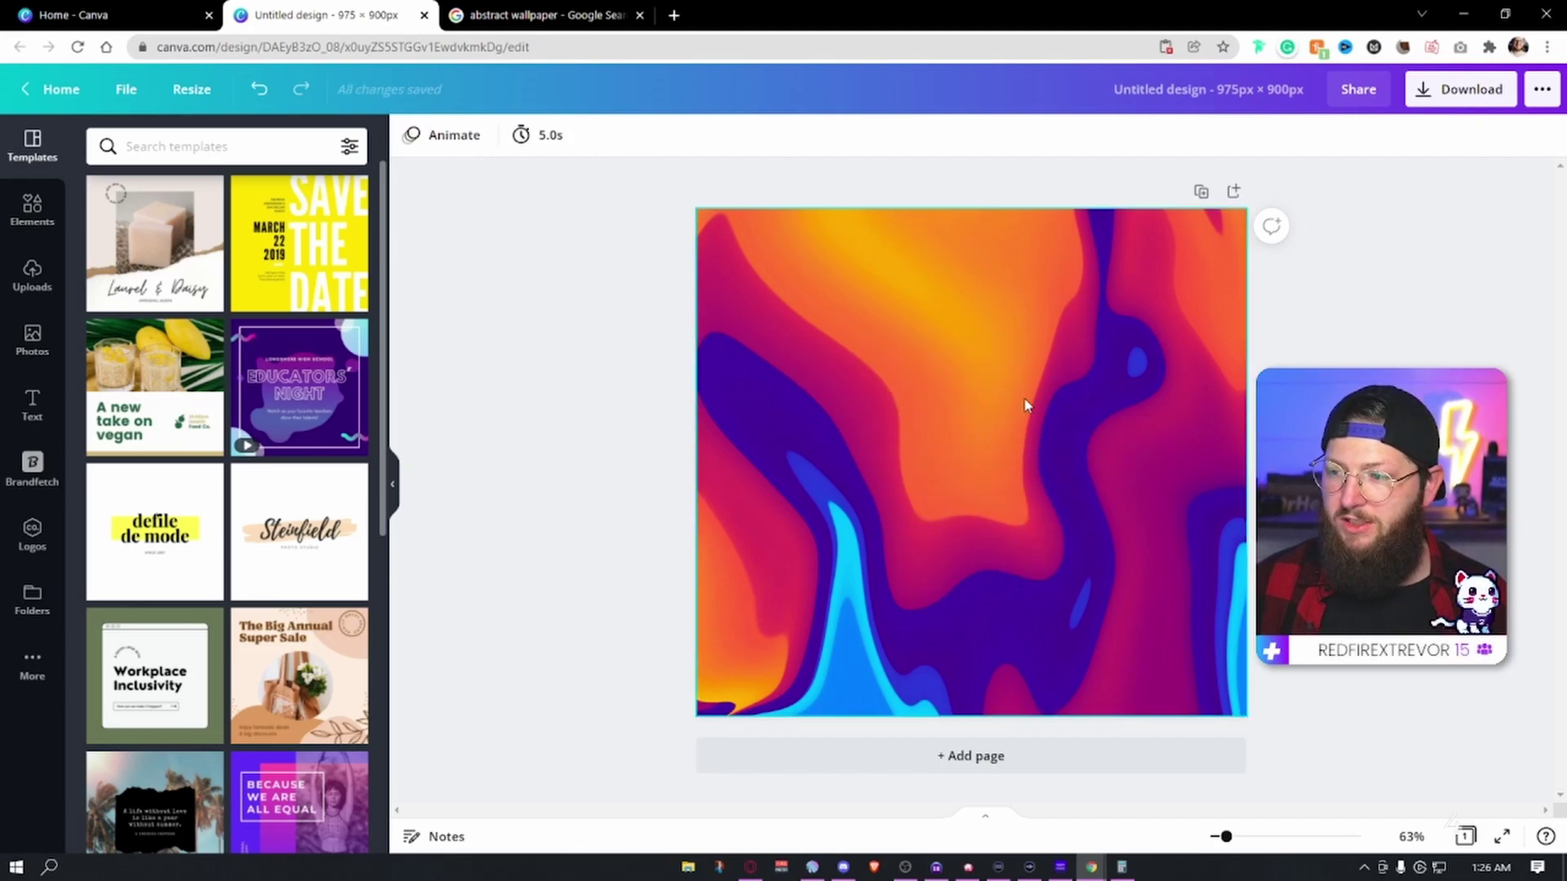
Step: Detach the wallpaper from the page background and move it to the page's left side
{"action": "right_click", "coordinate": [1026, 406]}
{"action": "left_click", "coordinate": [1122, 634]}
{"action": "left_click_drag", "start_coordinate": [992, 468], "coordinate": [850, 442]}
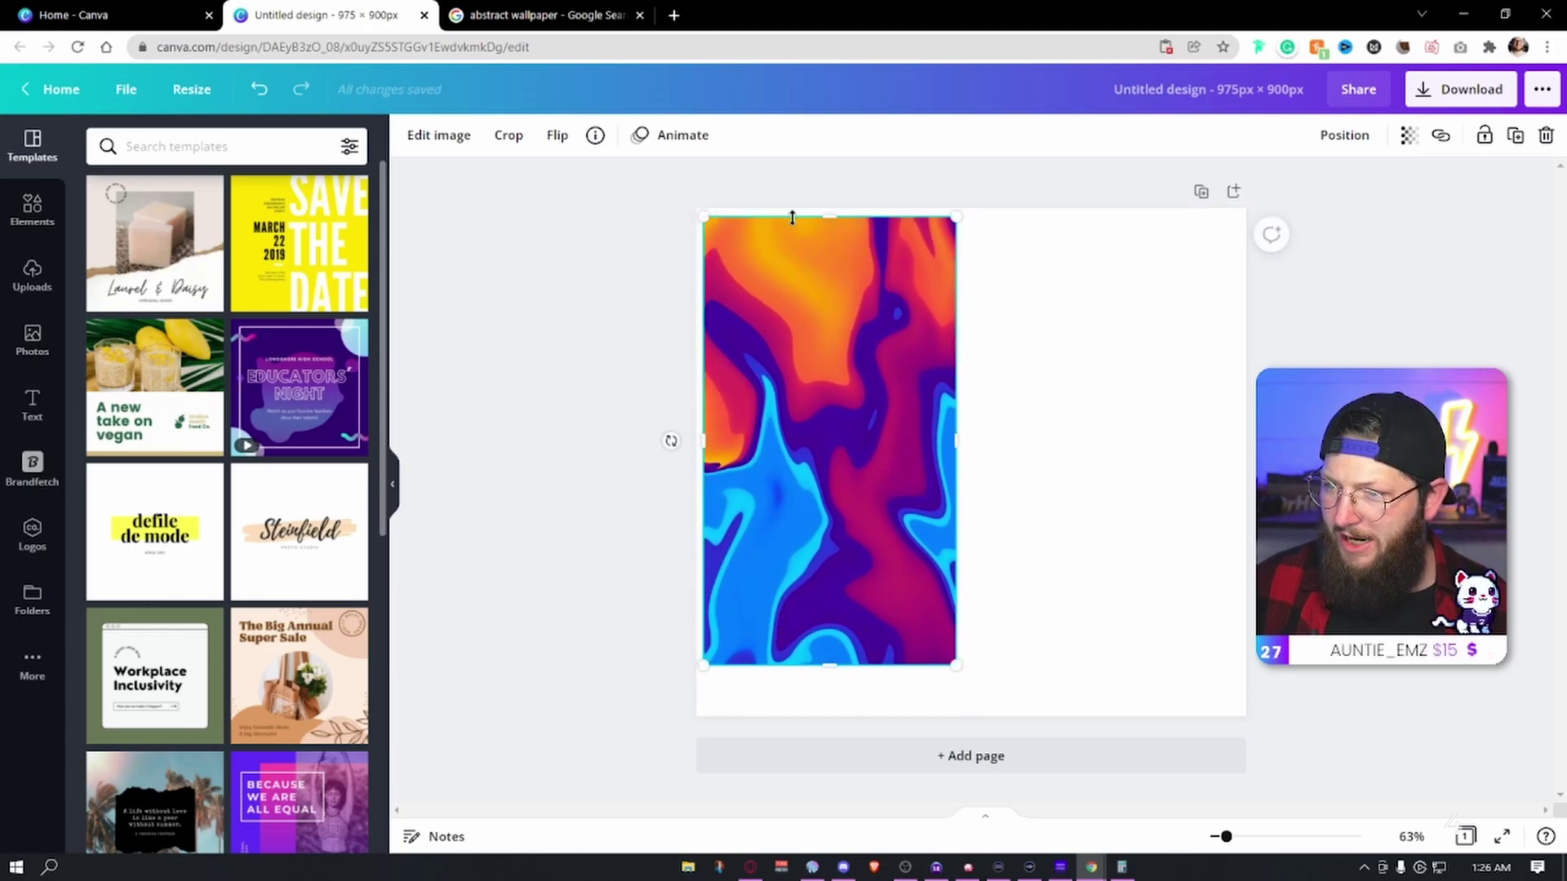
Step: Stretch the wallpaper toward the page's right and bottom edges so it nearly fills the page, and check its crop
{"action": "left_click_drag", "start_coordinate": [957, 445], "coordinate": [1240, 474]}
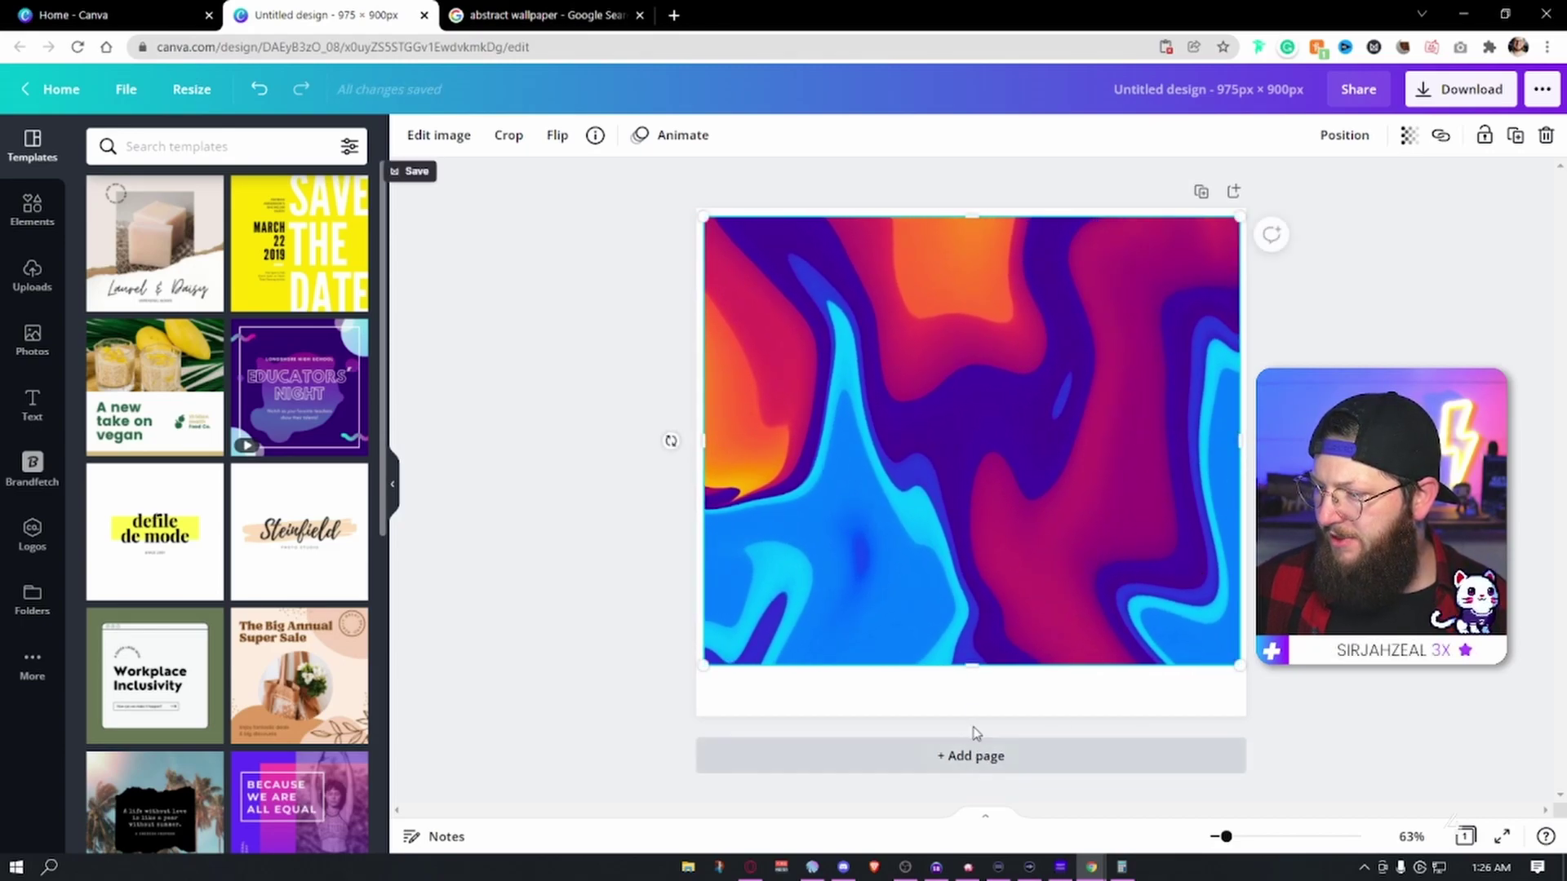
{"action": "left_click_drag", "start_coordinate": [970, 664], "coordinate": [972, 708]}
{"action": "left_click", "coordinate": [1024, 400]}
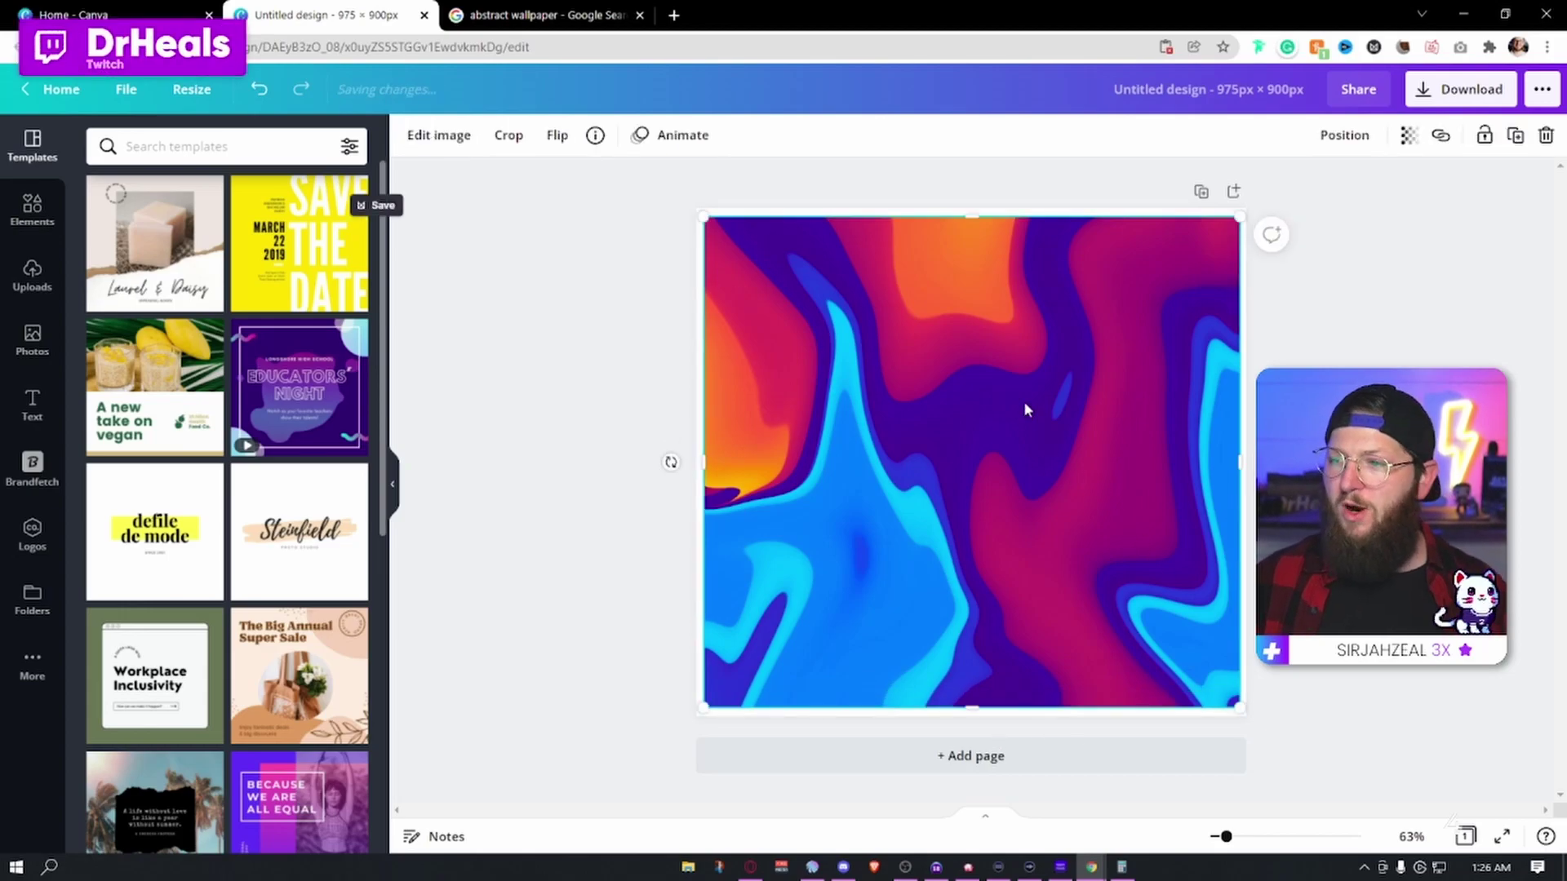
{"action": "double_click", "coordinate": [1020, 393]}
{"action": "mouse_move", "coordinate": [1044, 355]}
{"action": "left_mouse_down"}
{"action": "mouse_move", "coordinate": [1053, 525]}
{"action": "mouse_move", "coordinate": [1049, 355]}
{"action": "left_mouse_up"}
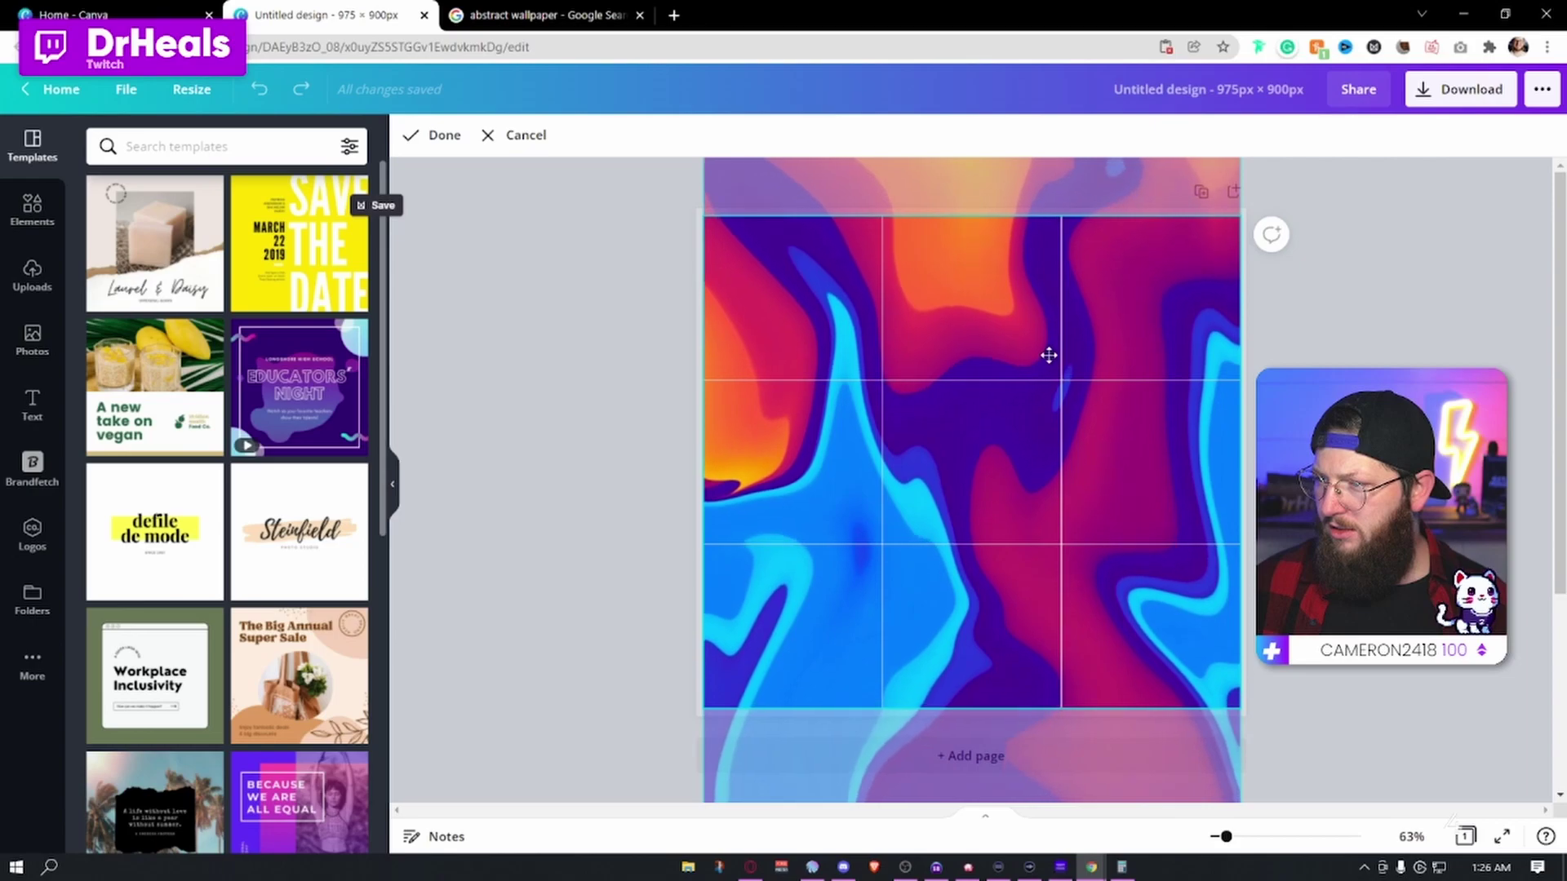
{"action": "left_click", "coordinate": [1330, 506]}
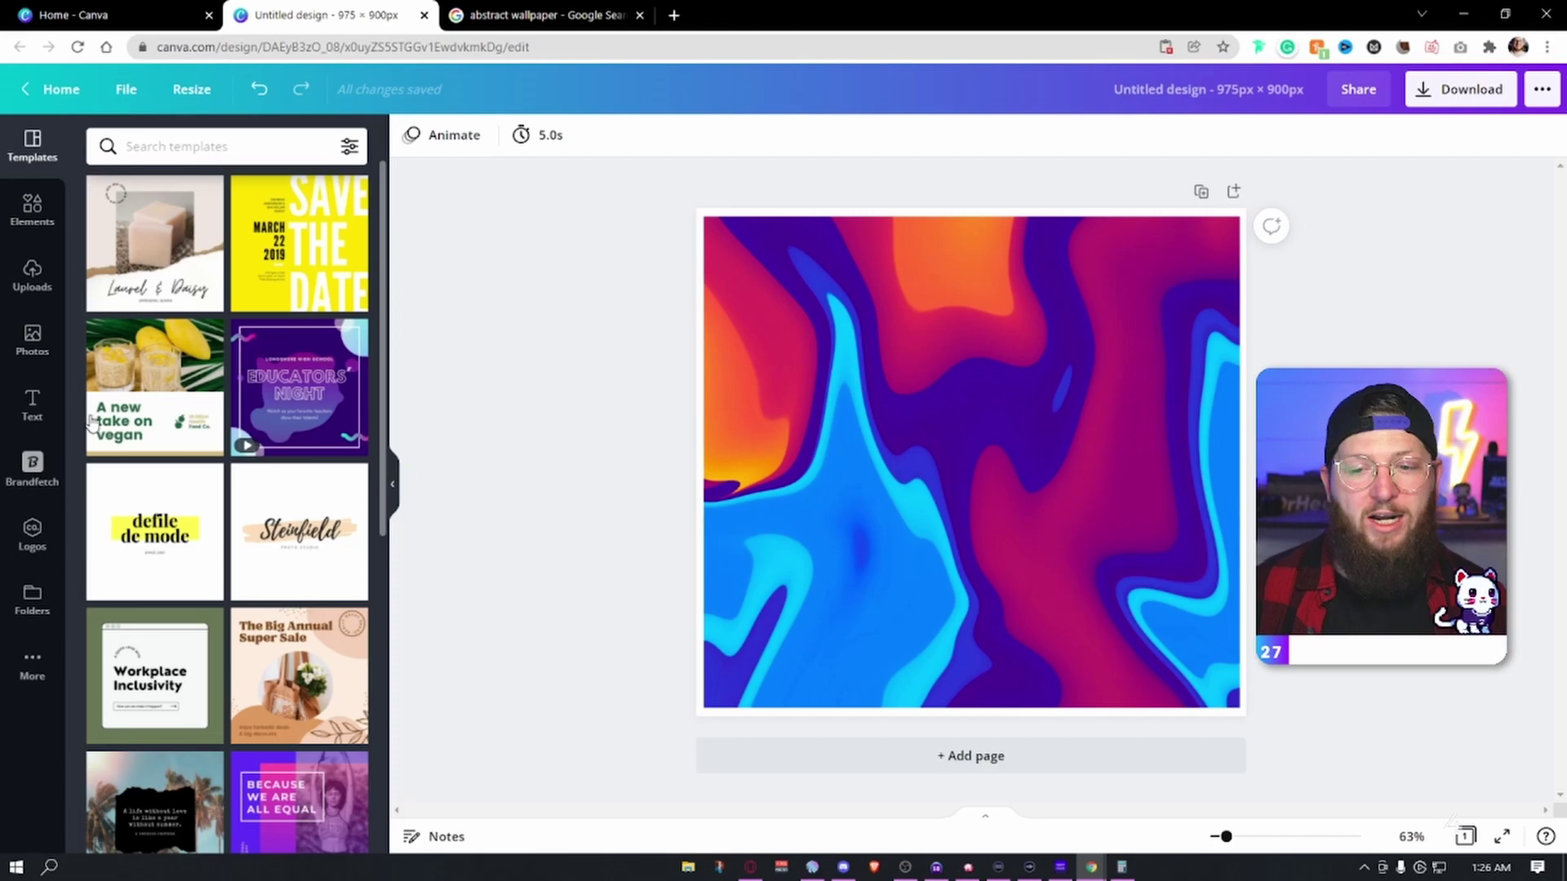
Step: Open the full Frames collection in the elements library and browse its shapes
{"action": "left_click", "coordinate": [31, 209]}
{"action": "scroll", "coordinate": [245, 651], "scroll_direction": "down", "scroll_amount": 5}
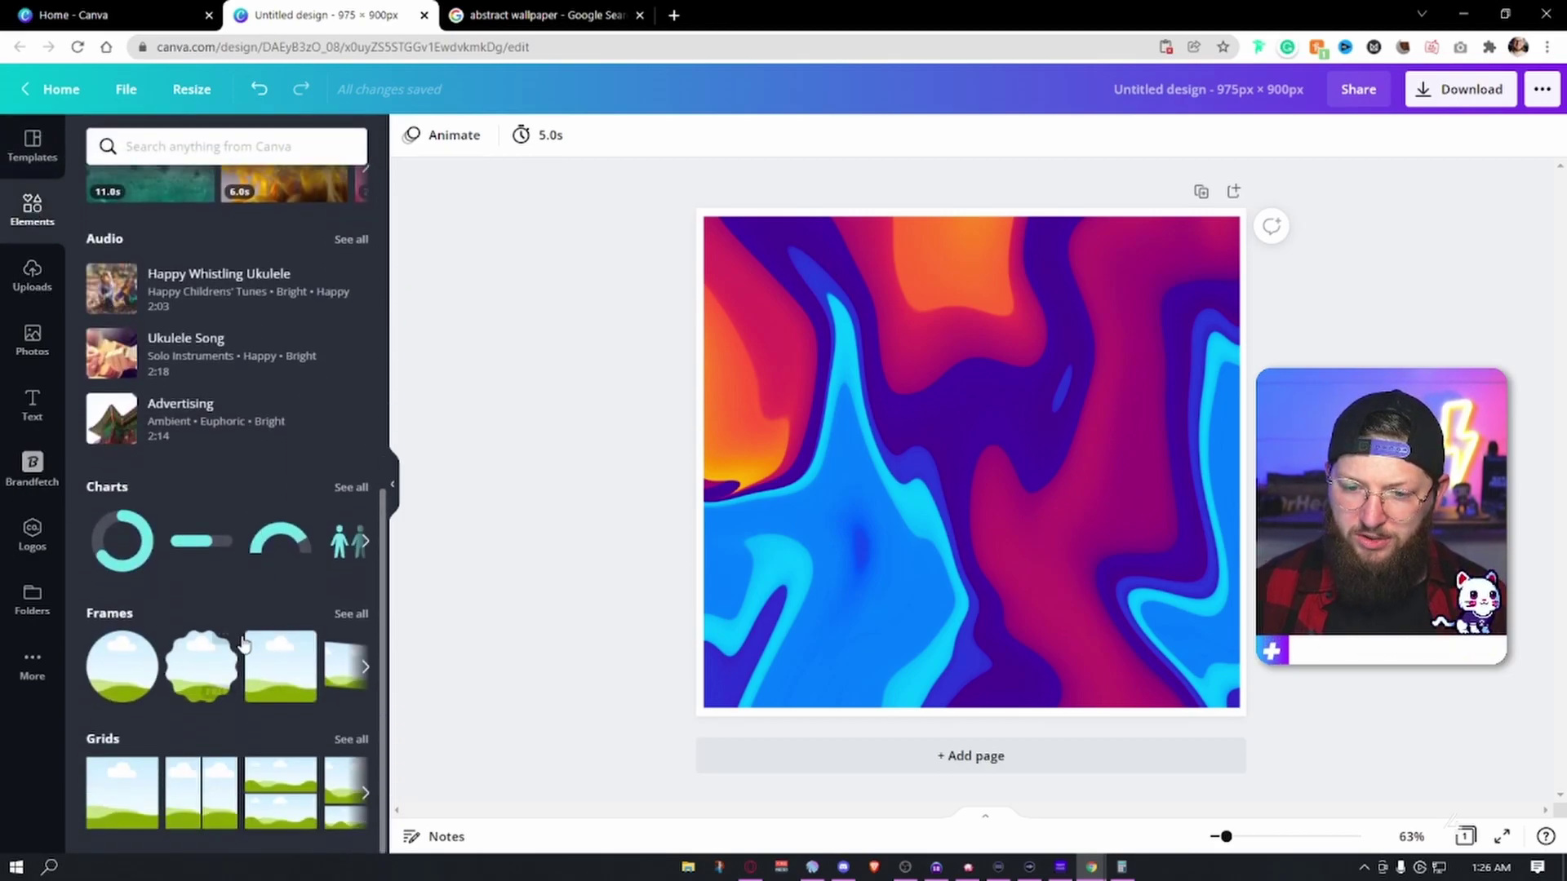
{"action": "left_click", "coordinate": [346, 615]}
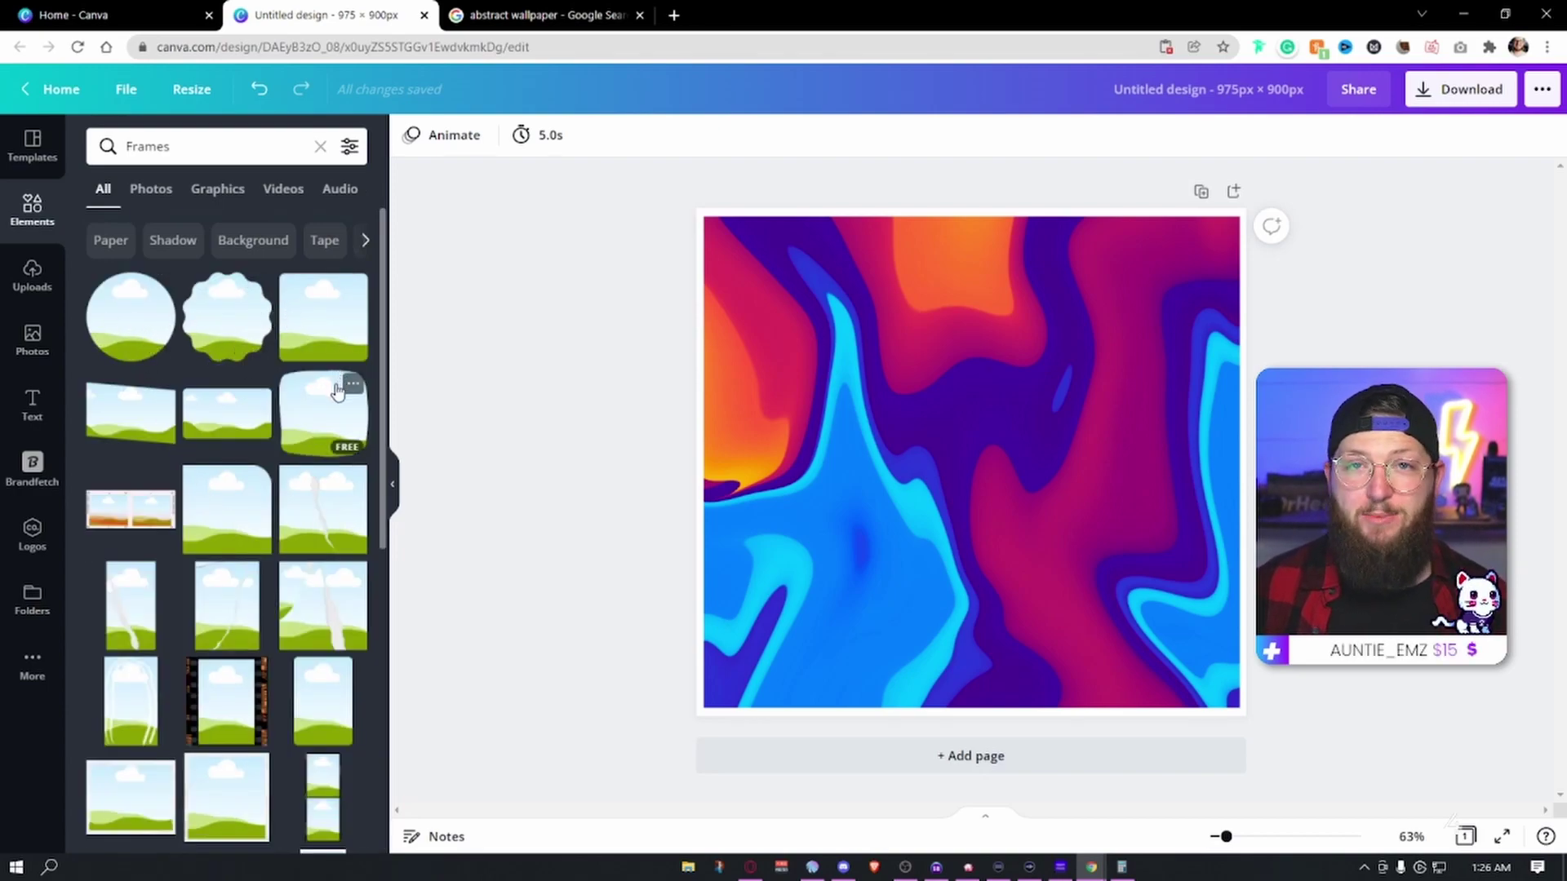
{"action": "scroll", "coordinate": [276, 703], "scroll_direction": "down", "scroll_amount": 7}
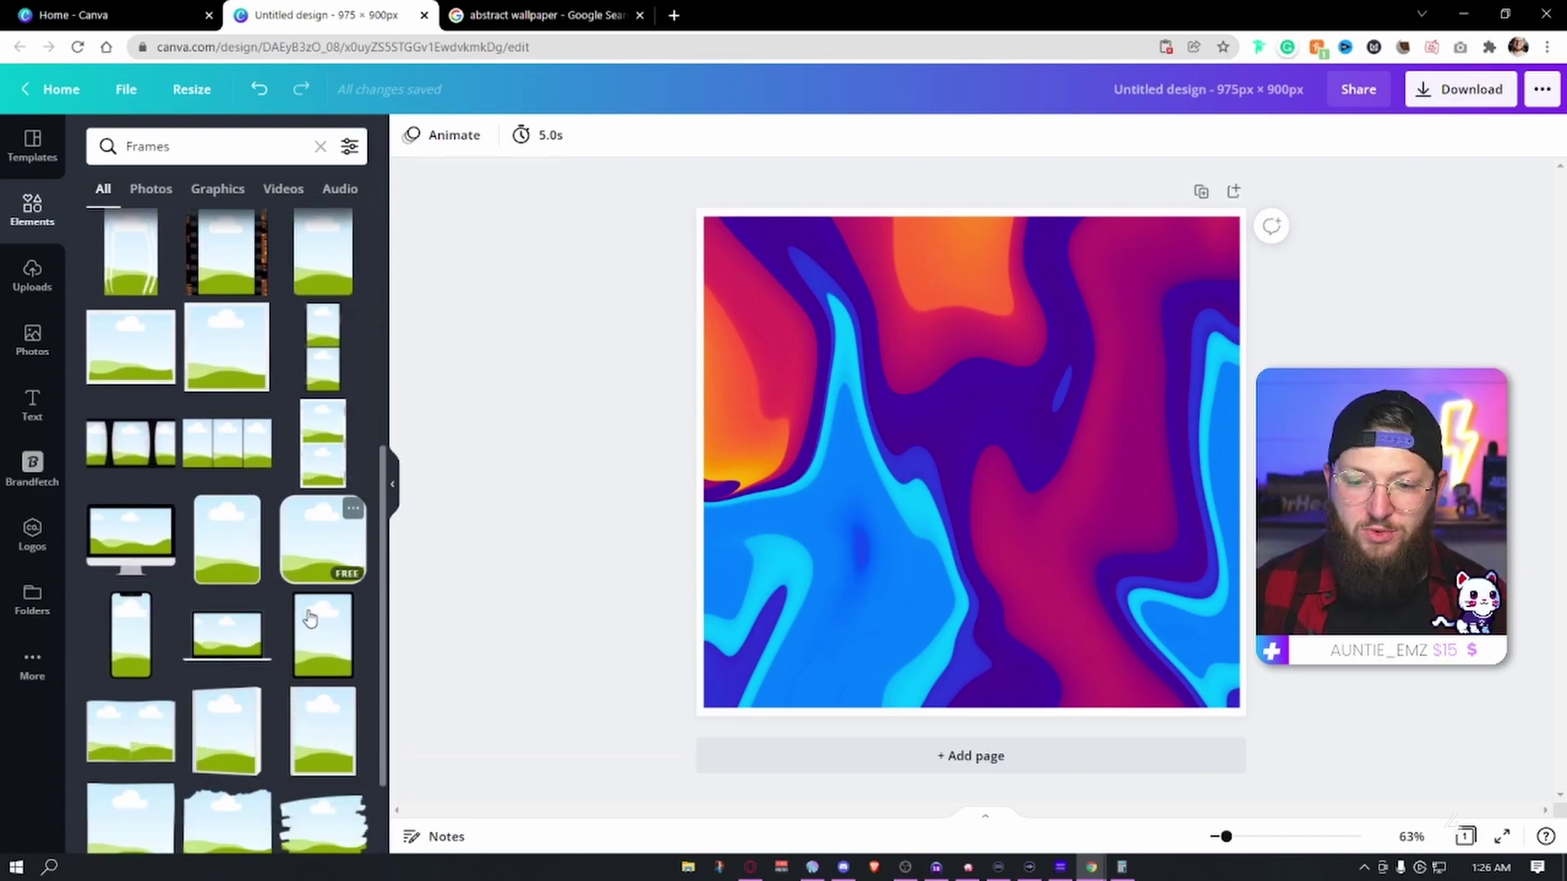
{"action": "scroll", "coordinate": [305, 671], "scroll_direction": "down", "scroll_amount": 5}
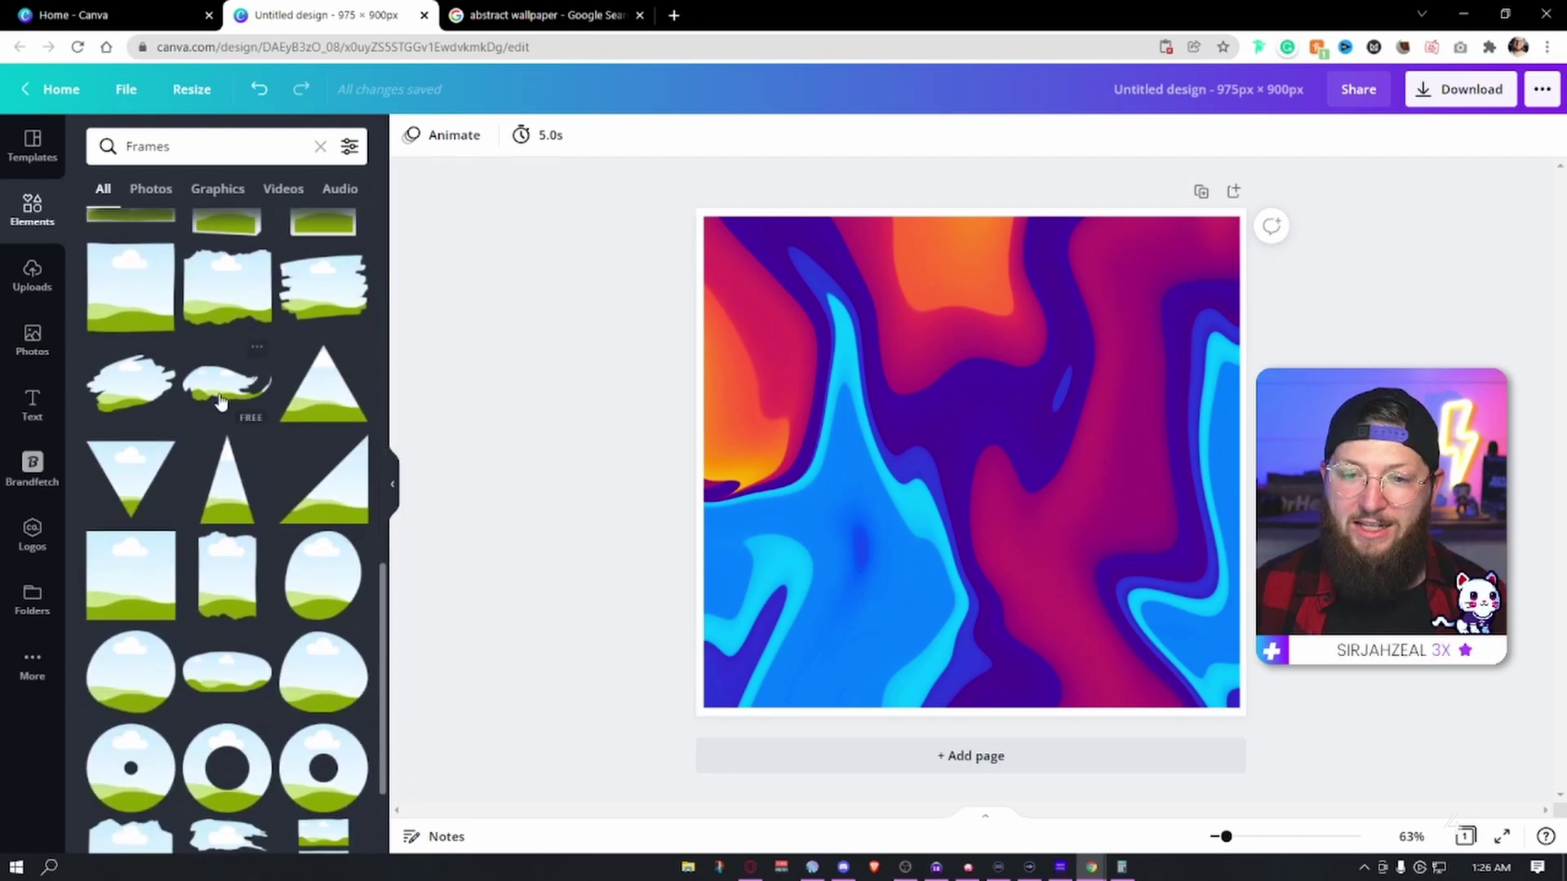
Step: Try a brush-stroke frame over the upper part of the wallpaper and remove it
{"action": "left_click", "coordinate": [272, 396]}
{"action": "left_click_drag", "start_coordinate": [960, 486], "coordinate": [874, 357]}
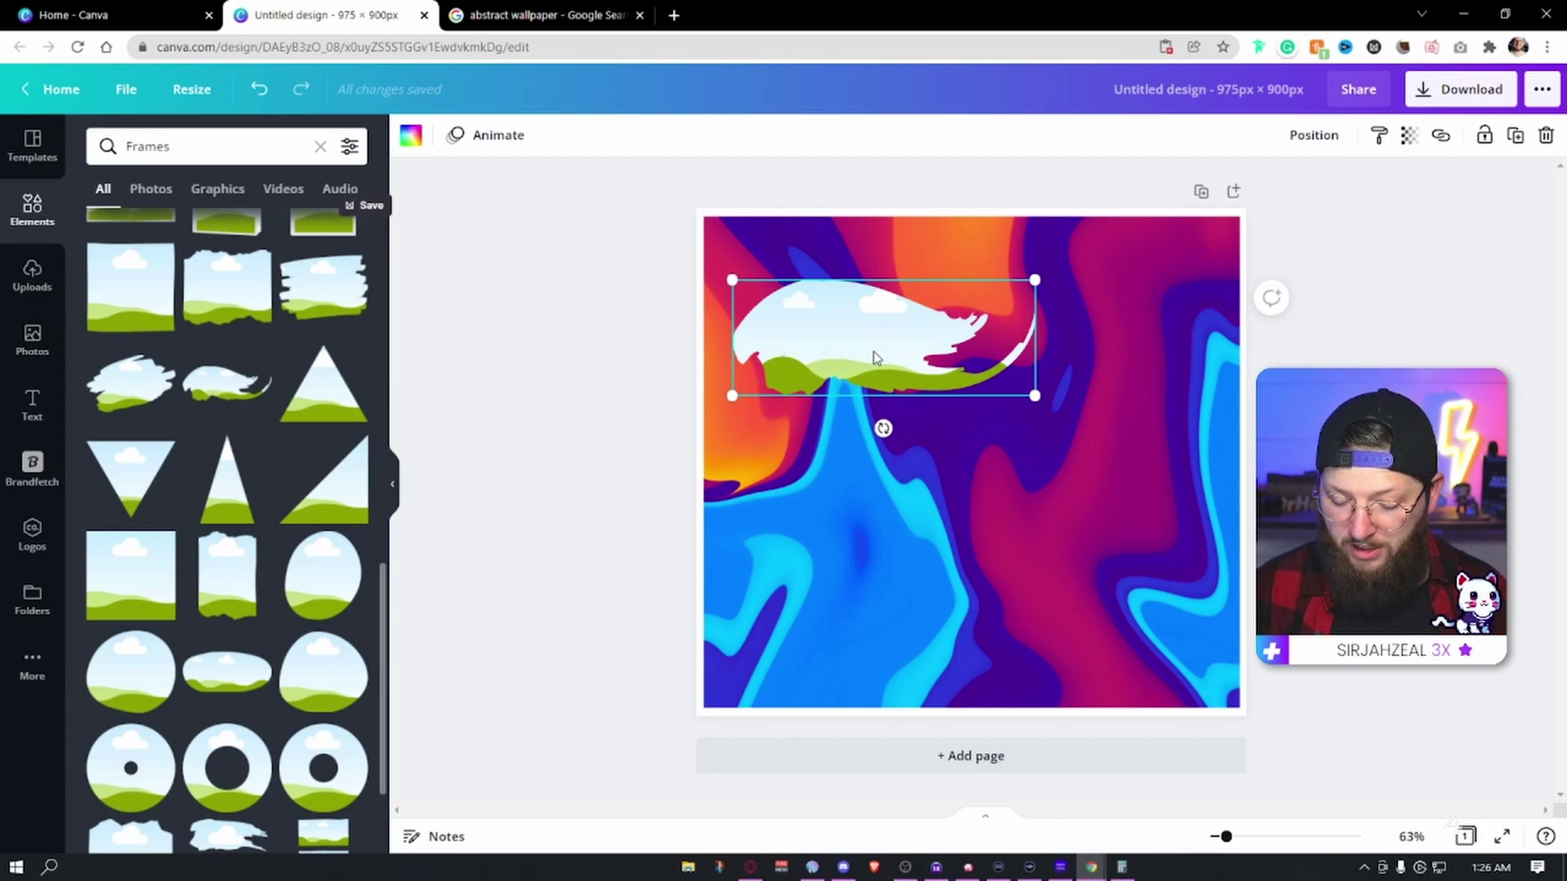
{"action": "key", "text": "Delete"}
Step: Add the portrait frame with rounded corners and place it over the wallpaper's upper-left area
{"action": "scroll", "coordinate": [327, 489], "scroll_direction": "up", "scroll_amount": 5}
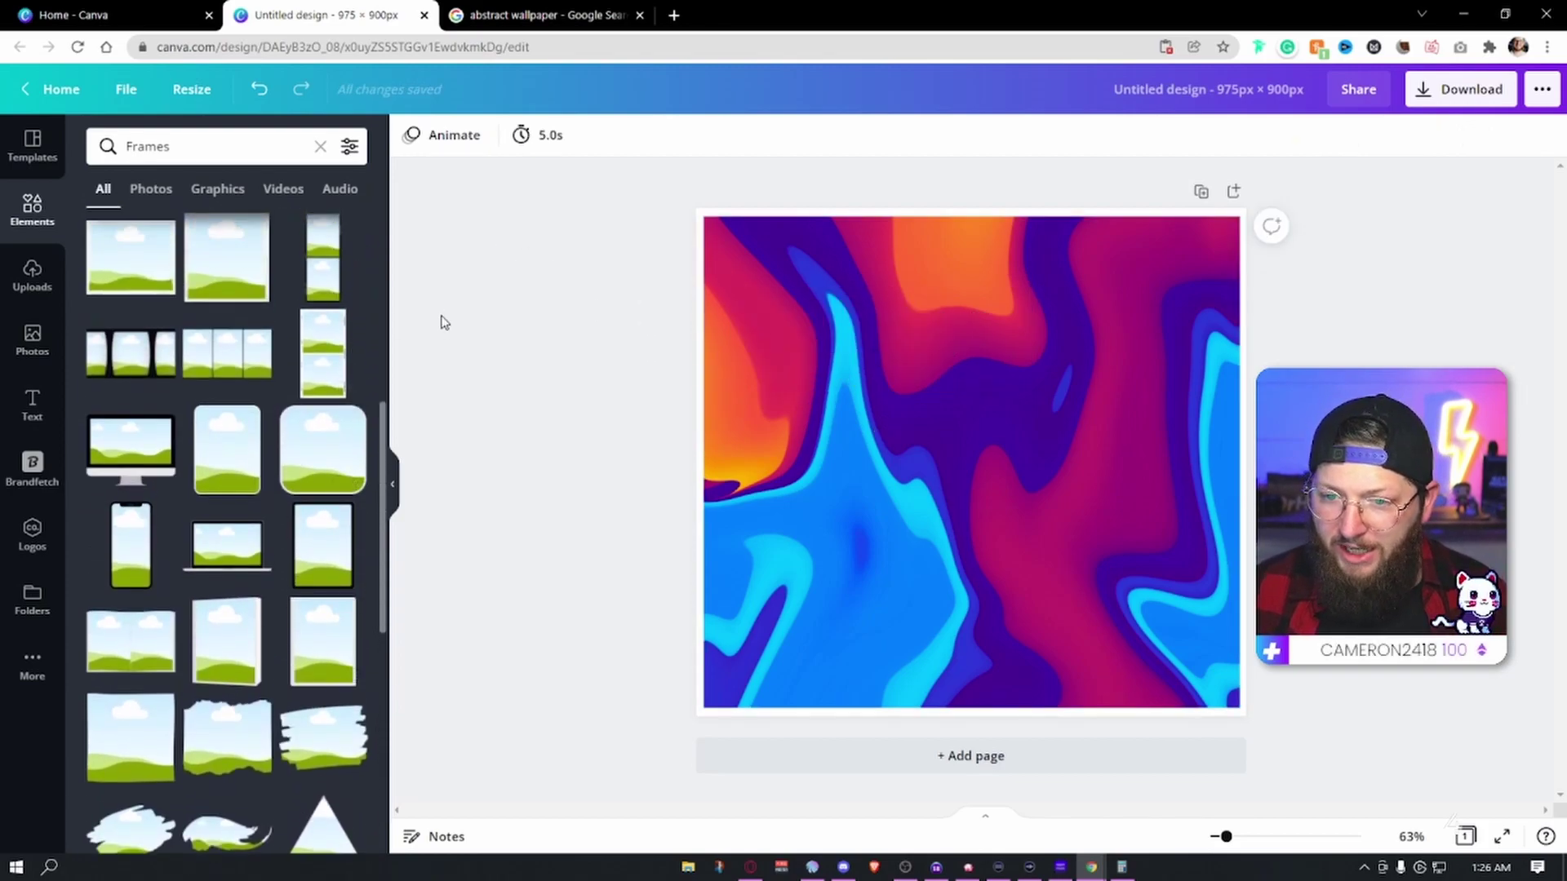
{"action": "scroll", "coordinate": [326, 530], "scroll_direction": "up", "scroll_amount": 4}
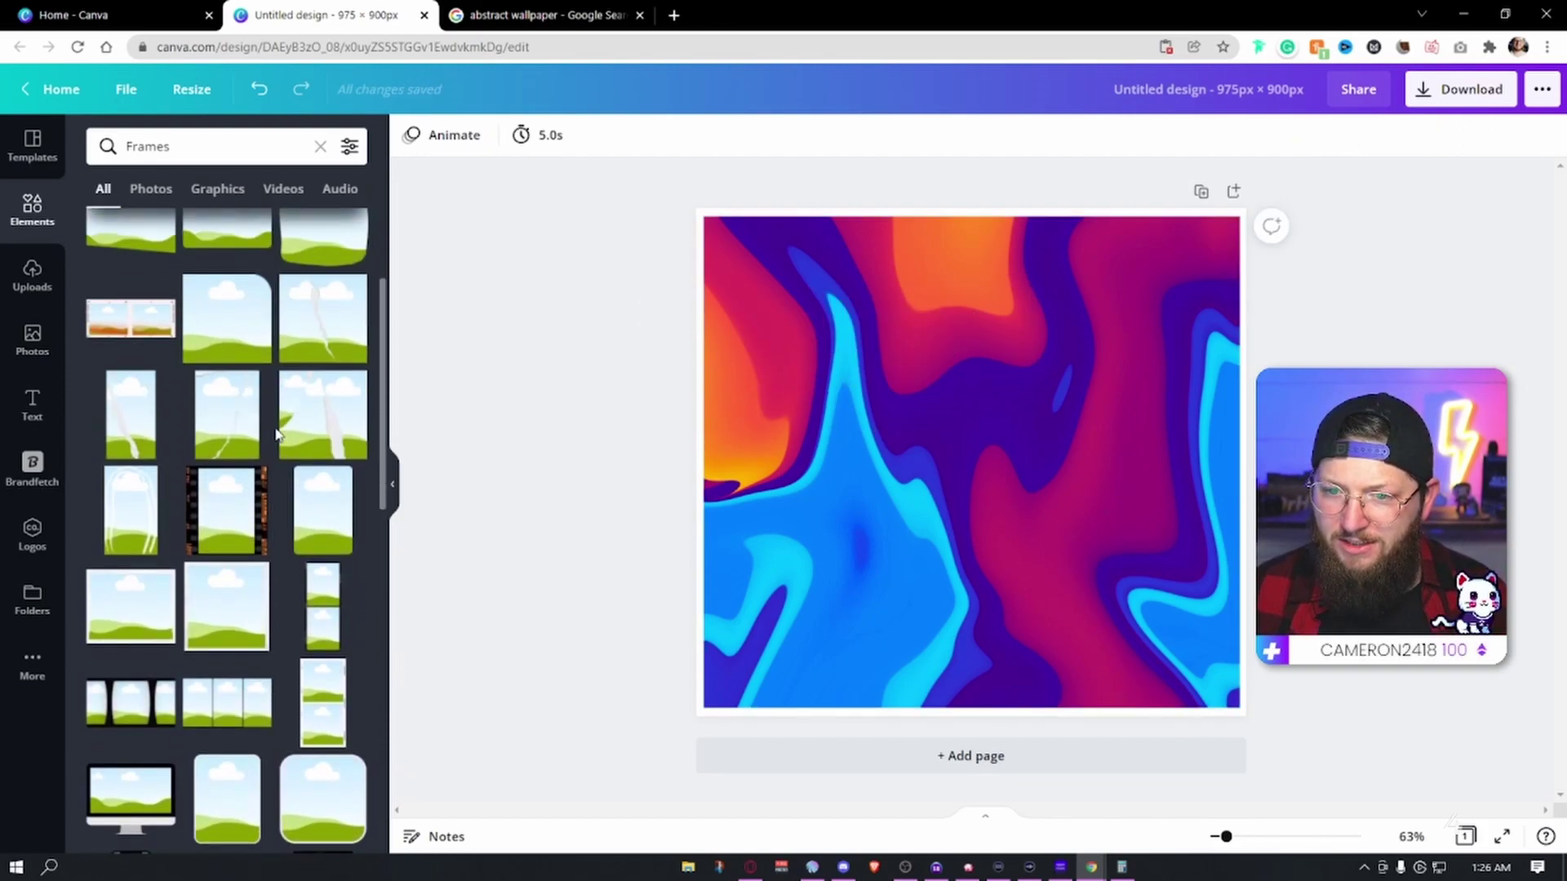
{"action": "left_click", "coordinate": [328, 543]}
{"action": "left_click_drag", "start_coordinate": [952, 482], "coordinate": [844, 419]}
Step: Try a dark-bordered portrait frame beside the rounded frame for comparison and delete it
{"action": "scroll", "coordinate": [336, 546], "scroll_direction": "down", "scroll_amount": 5}
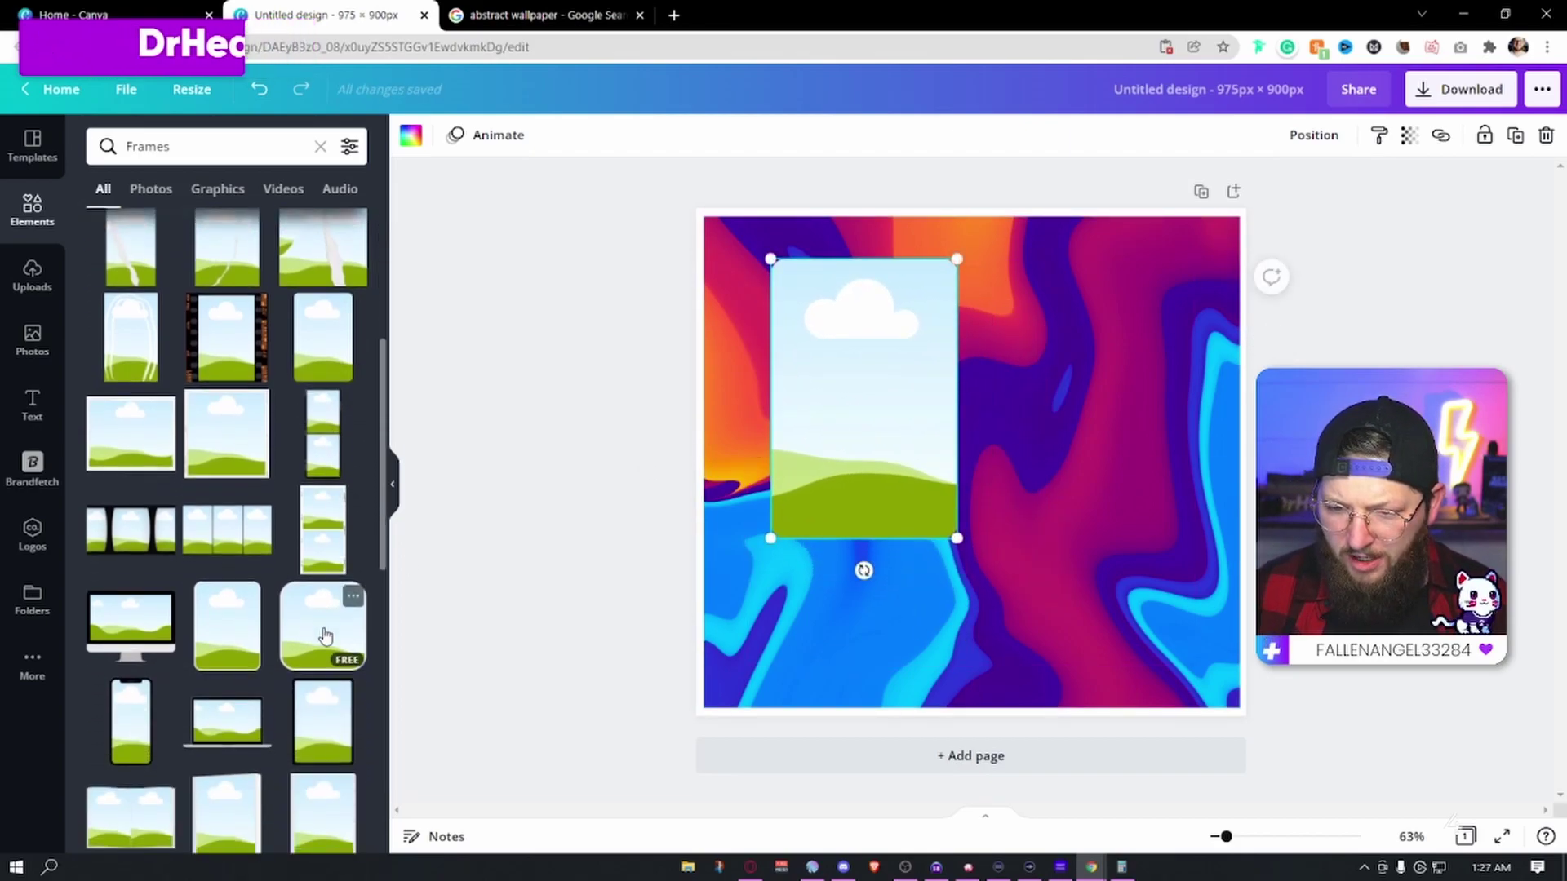
{"action": "scroll", "coordinate": [234, 637], "scroll_direction": "down", "scroll_amount": 7}
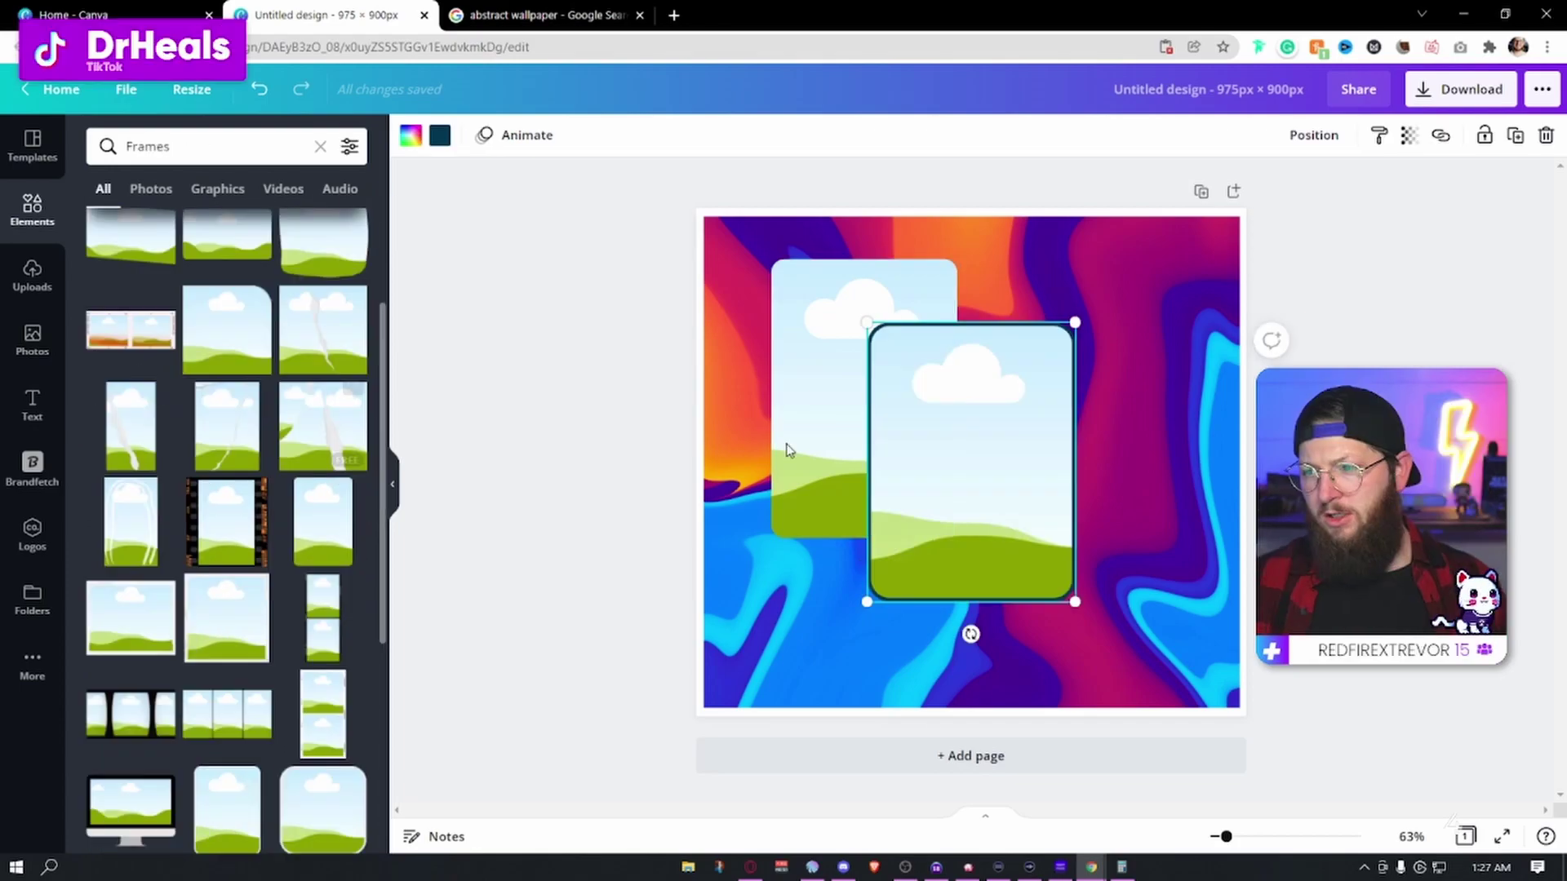
{"action": "left_click_drag", "start_coordinate": [1053, 478], "coordinate": [1132, 404]}
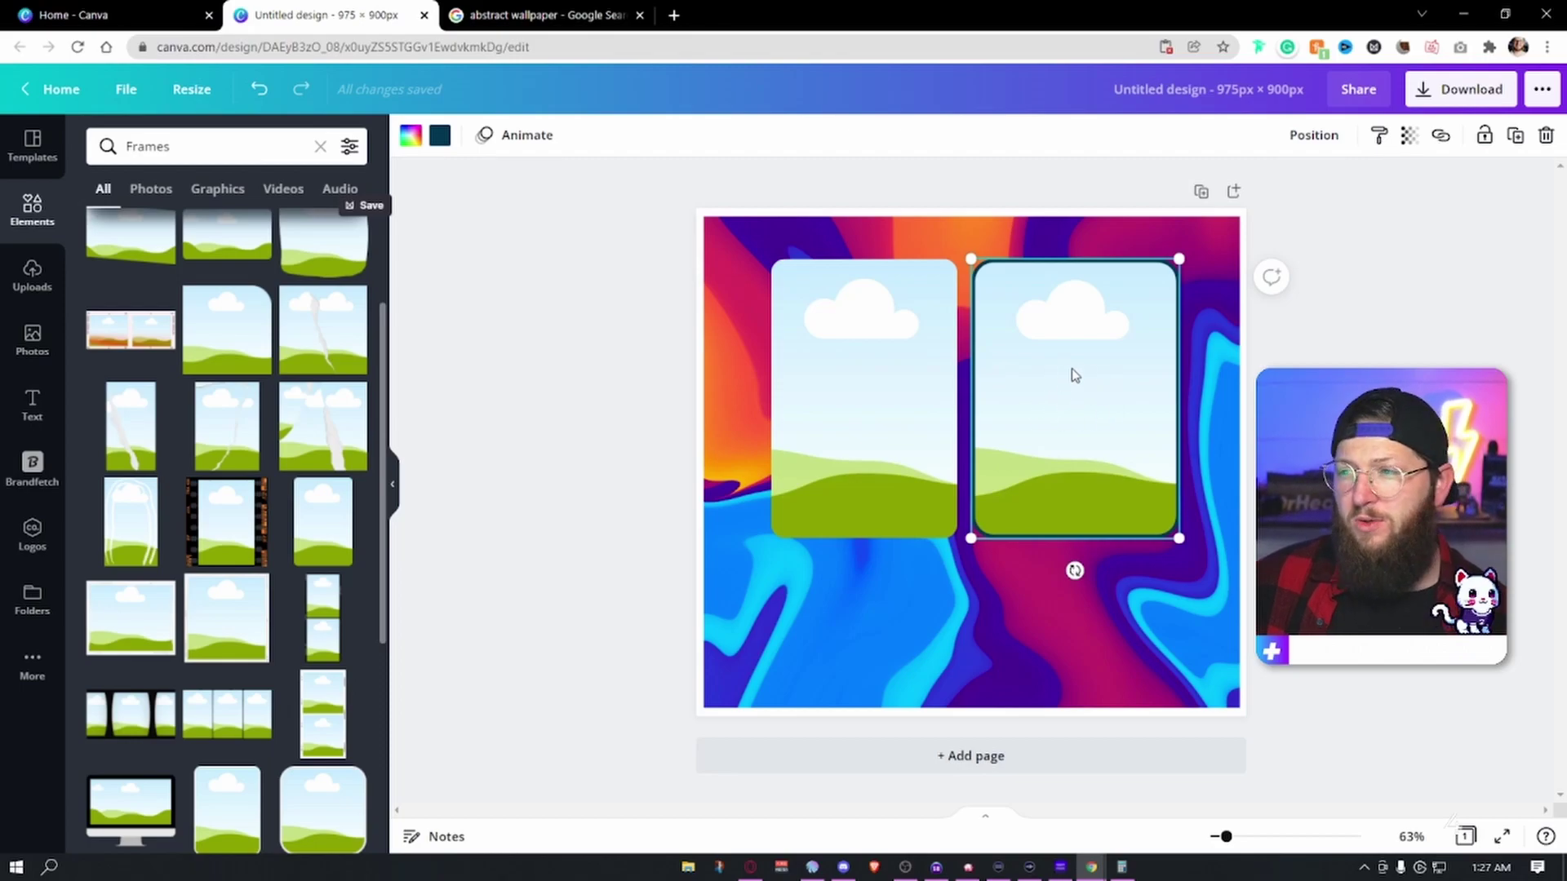
{"action": "left_click_drag", "start_coordinate": [865, 378], "coordinate": [854, 367]}
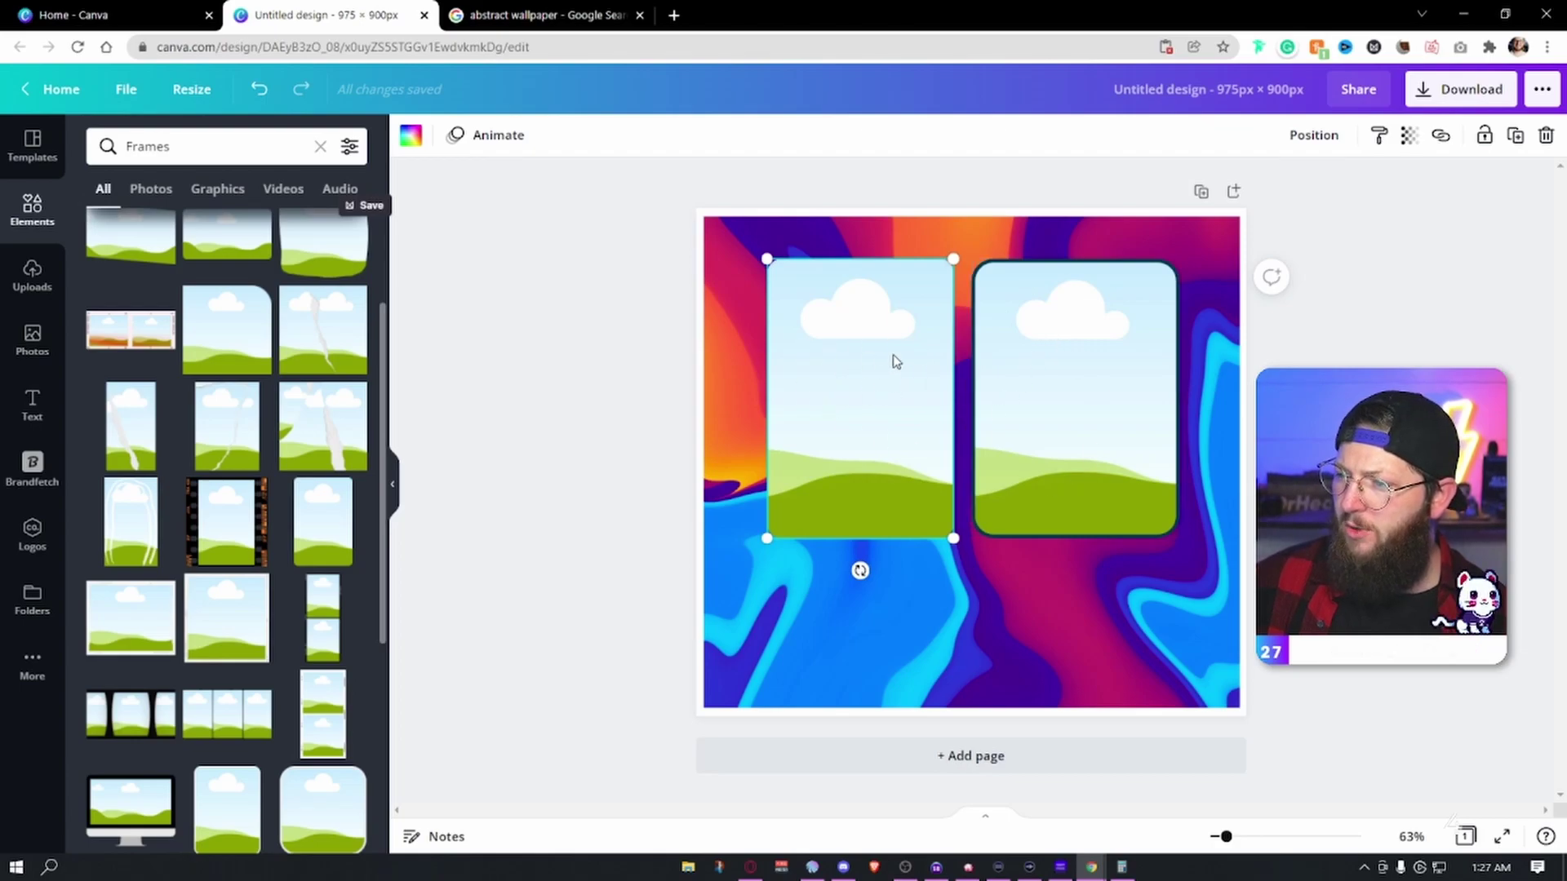
{"action": "left_click", "coordinate": [1069, 377]}
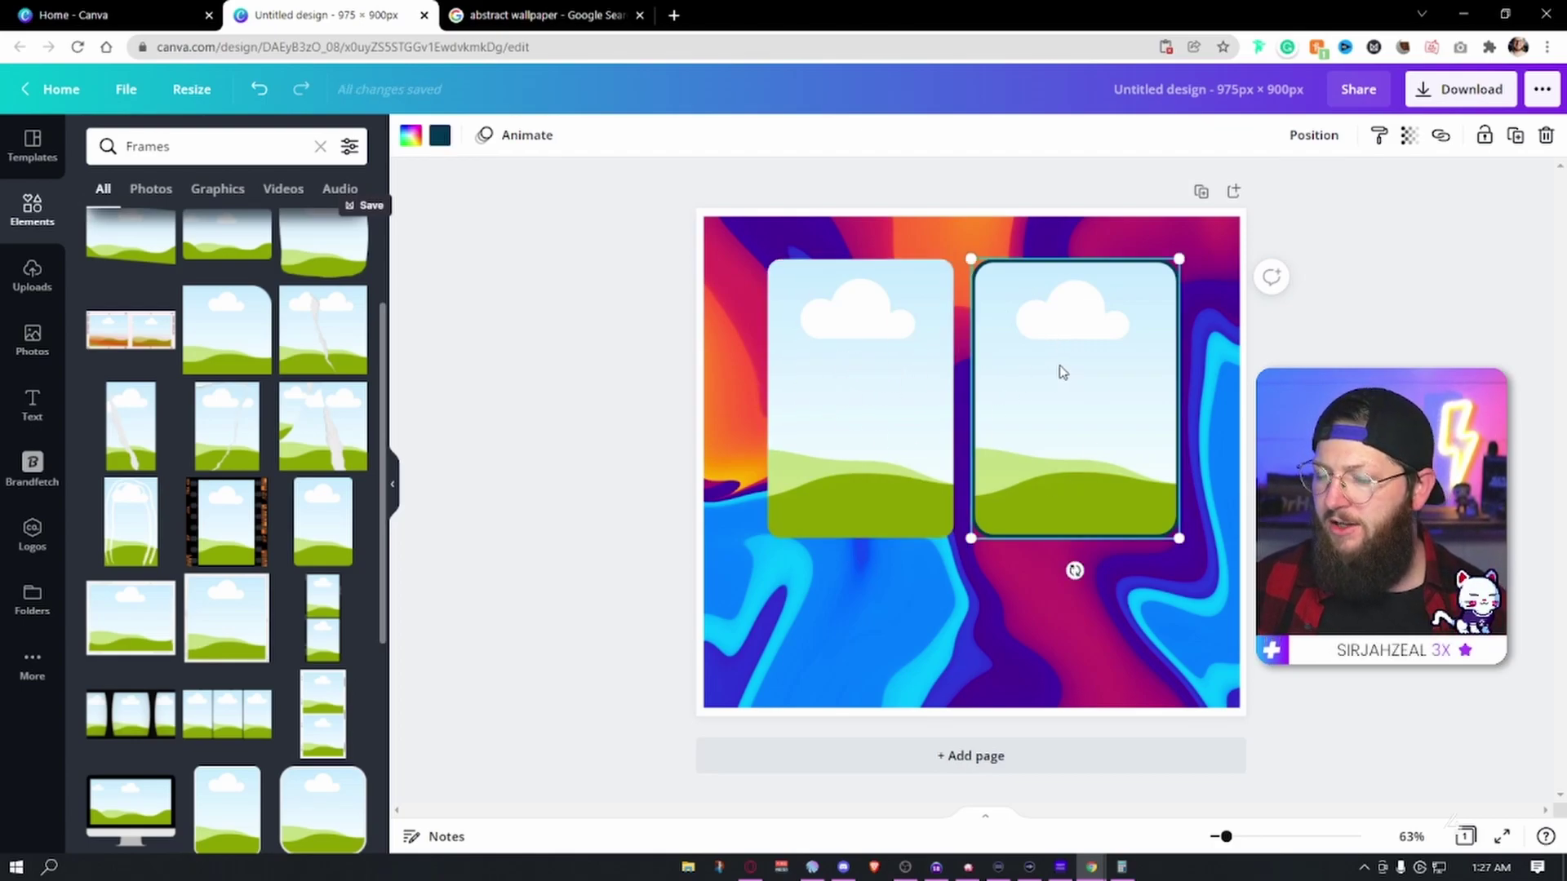
{"action": "key", "text": "Delete"}
Step: Move the rounded frame into the page's upper-left corner and shrink it to half the page height
{"action": "left_click_drag", "start_coordinate": [846, 374], "coordinate": [777, 323]}
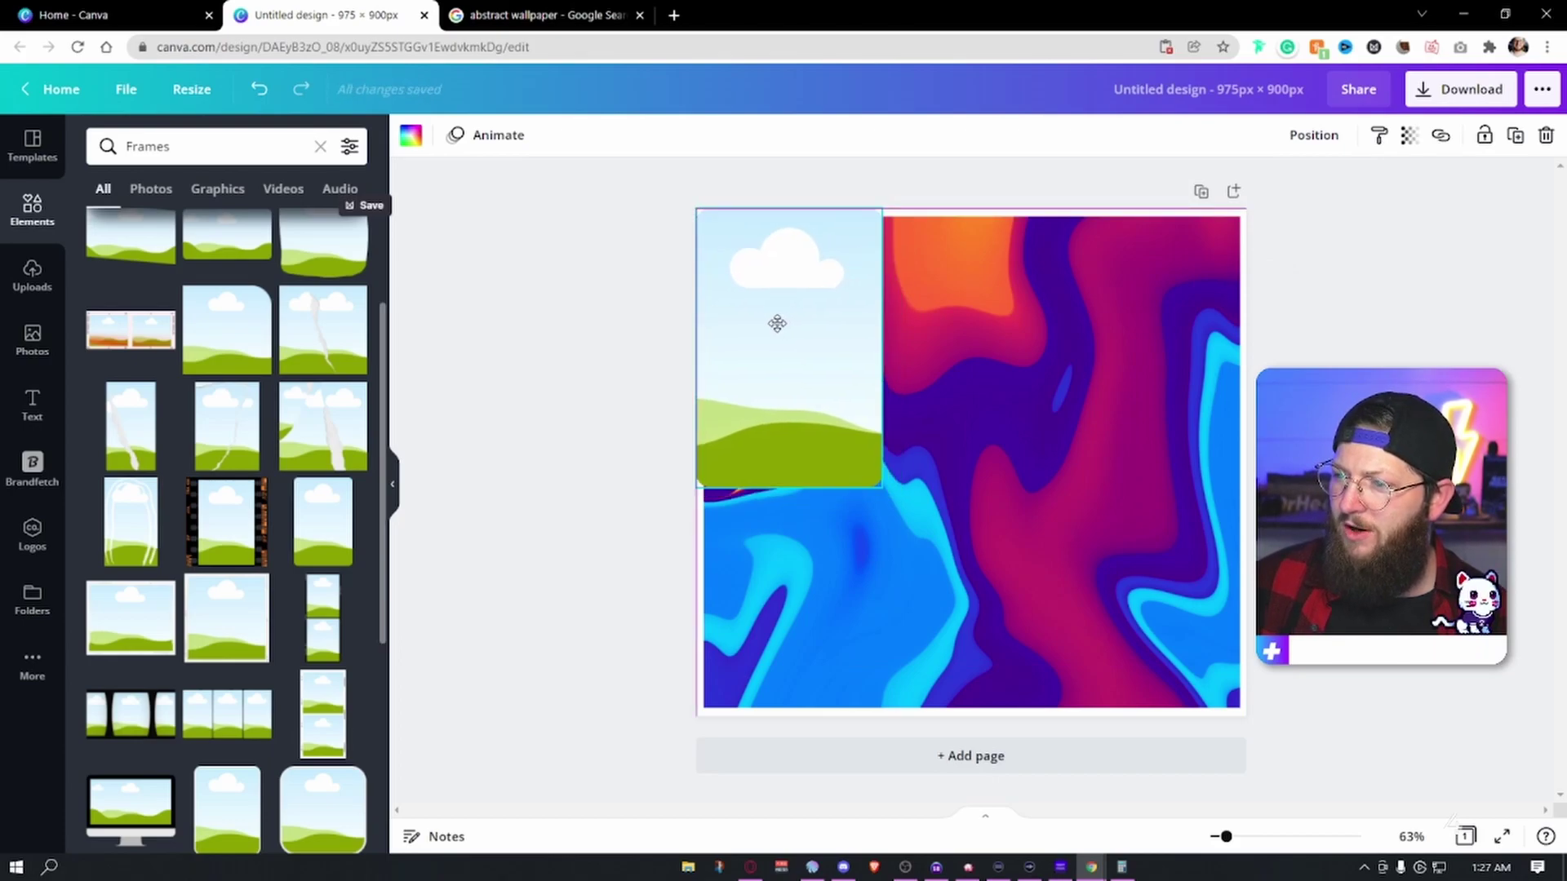
{"action": "left_click_drag", "start_coordinate": [780, 323], "coordinate": [780, 323]}
{"action": "left_click_drag", "start_coordinate": [881, 487], "coordinate": [851, 466]}
Step: Duplicate the frame directly below the original to test the two-row fit, and delete the copy
{"action": "key", "text": "ctrl+d"}
{"action": "left_click_drag", "start_coordinate": [825, 352], "coordinate": [832, 593]}
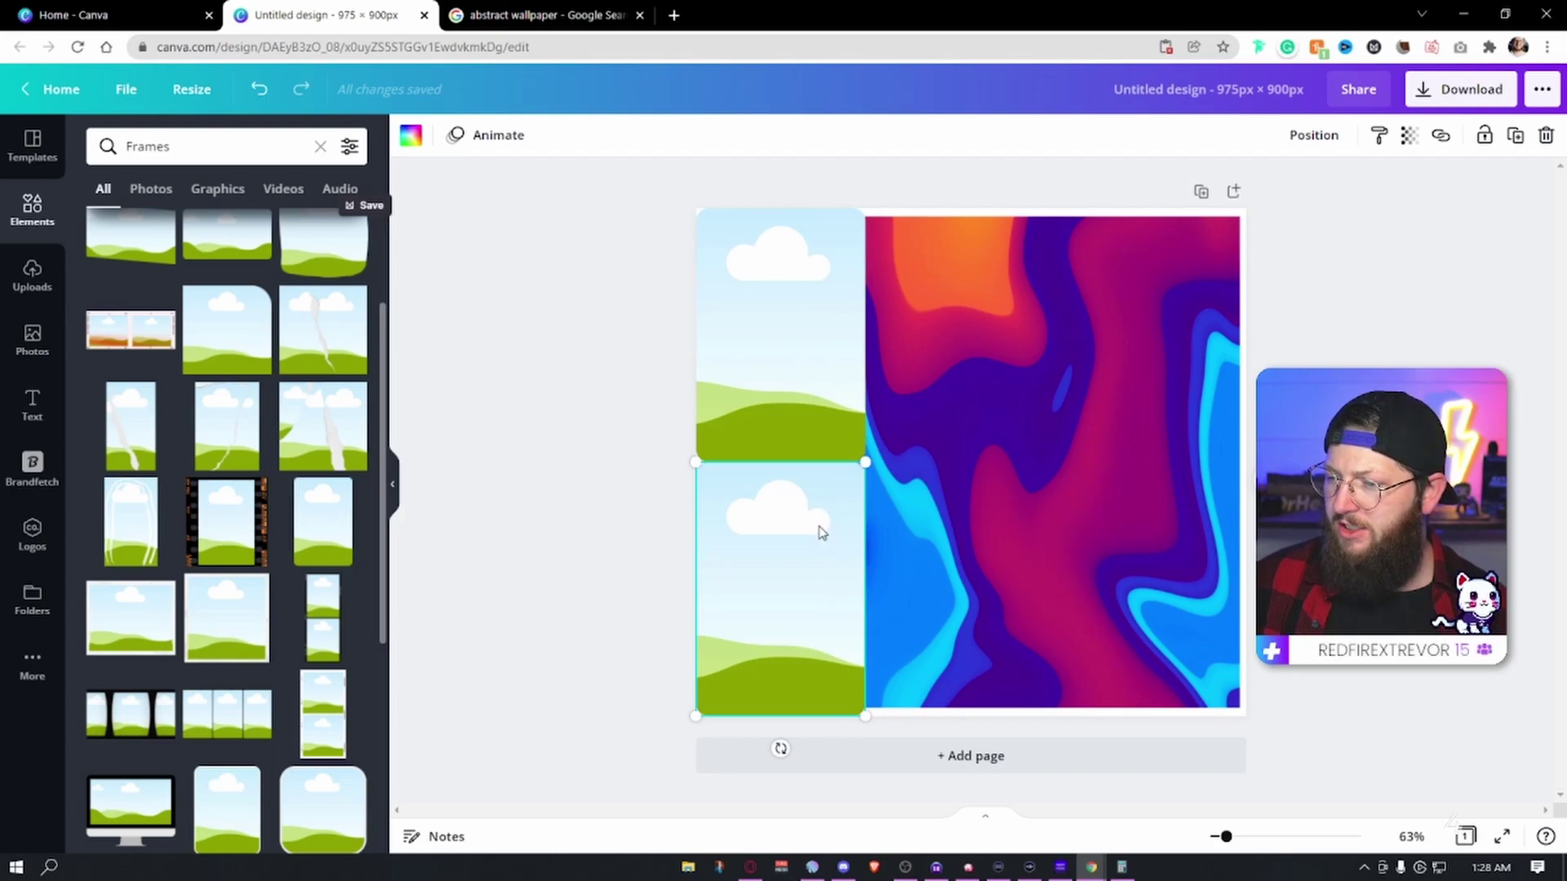
{"action": "key", "text": "Delete"}
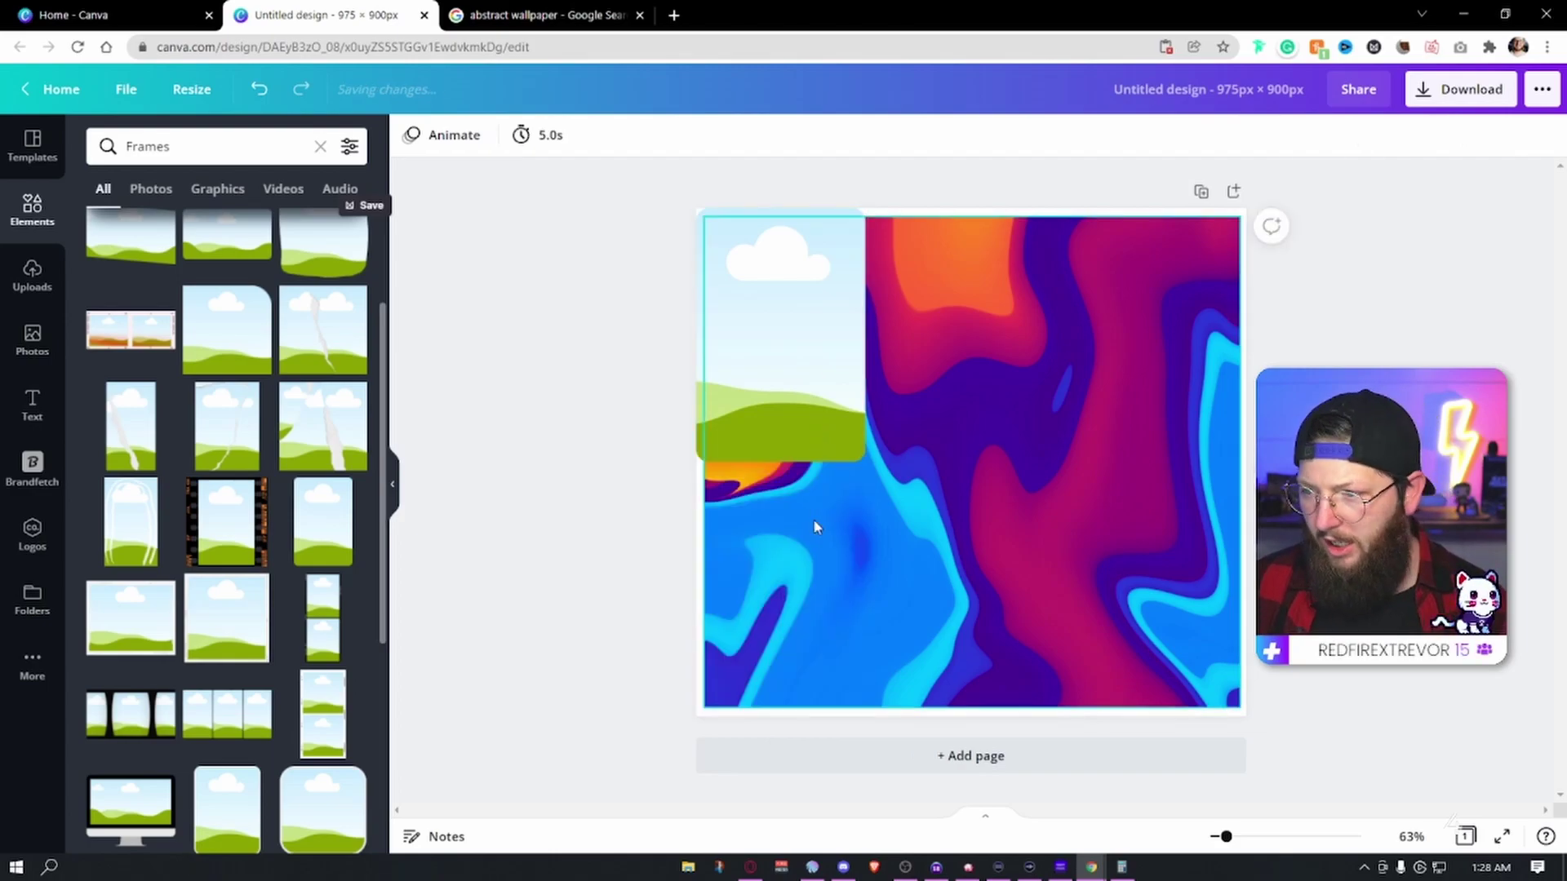
Step: Move the wallpaper off its position and drop it into the rounded frame to fill it
{"action": "left_click_drag", "start_coordinate": [982, 487], "coordinate": [973, 478]}
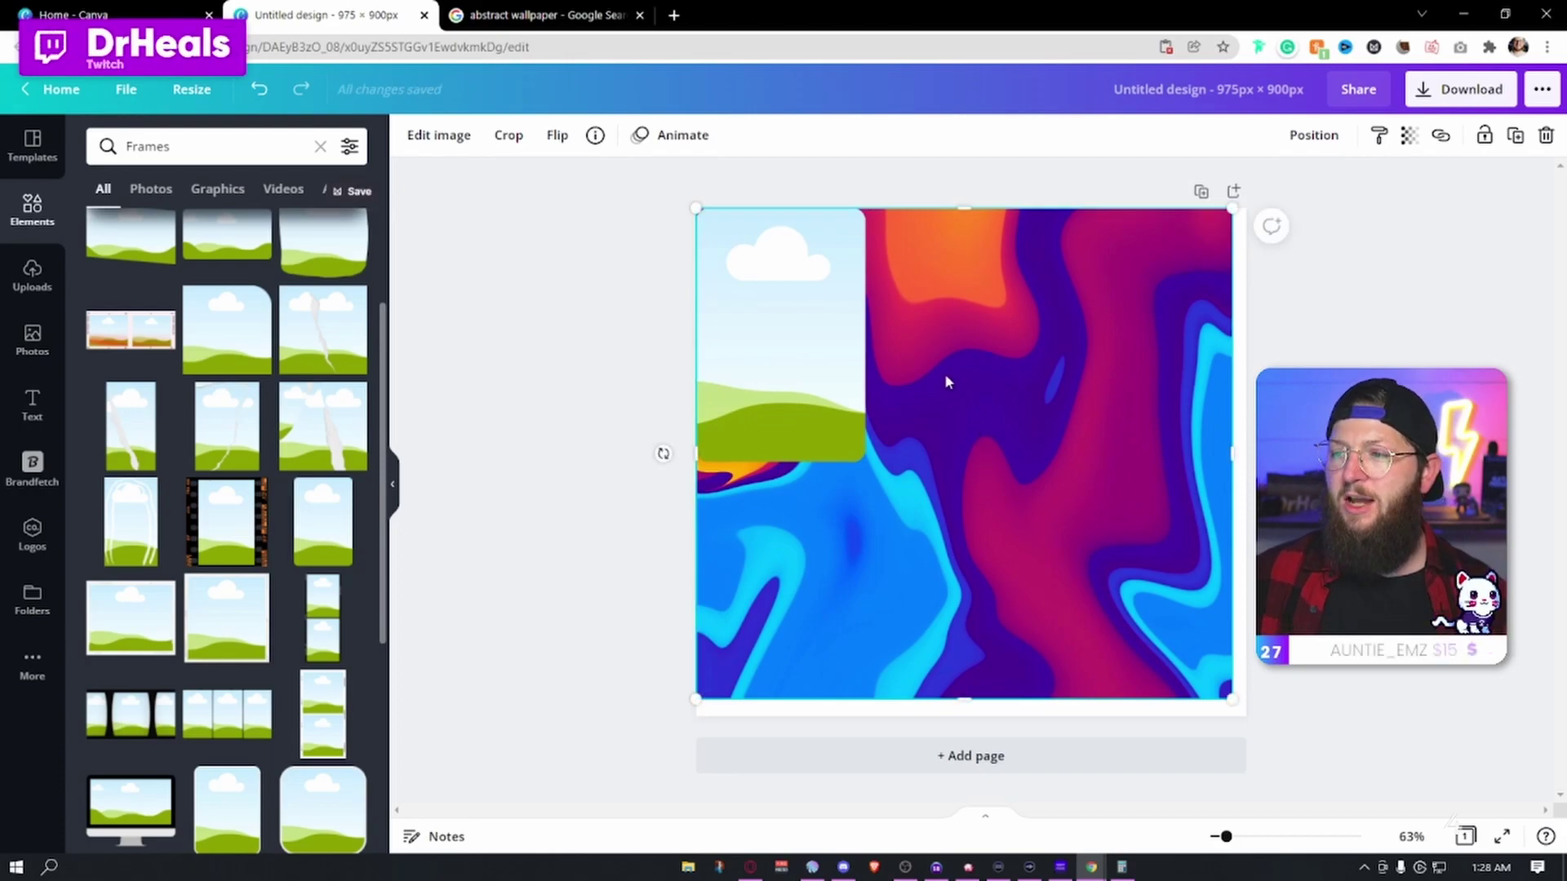
{"action": "left_click_drag", "start_coordinate": [966, 356], "coordinate": [817, 329]}
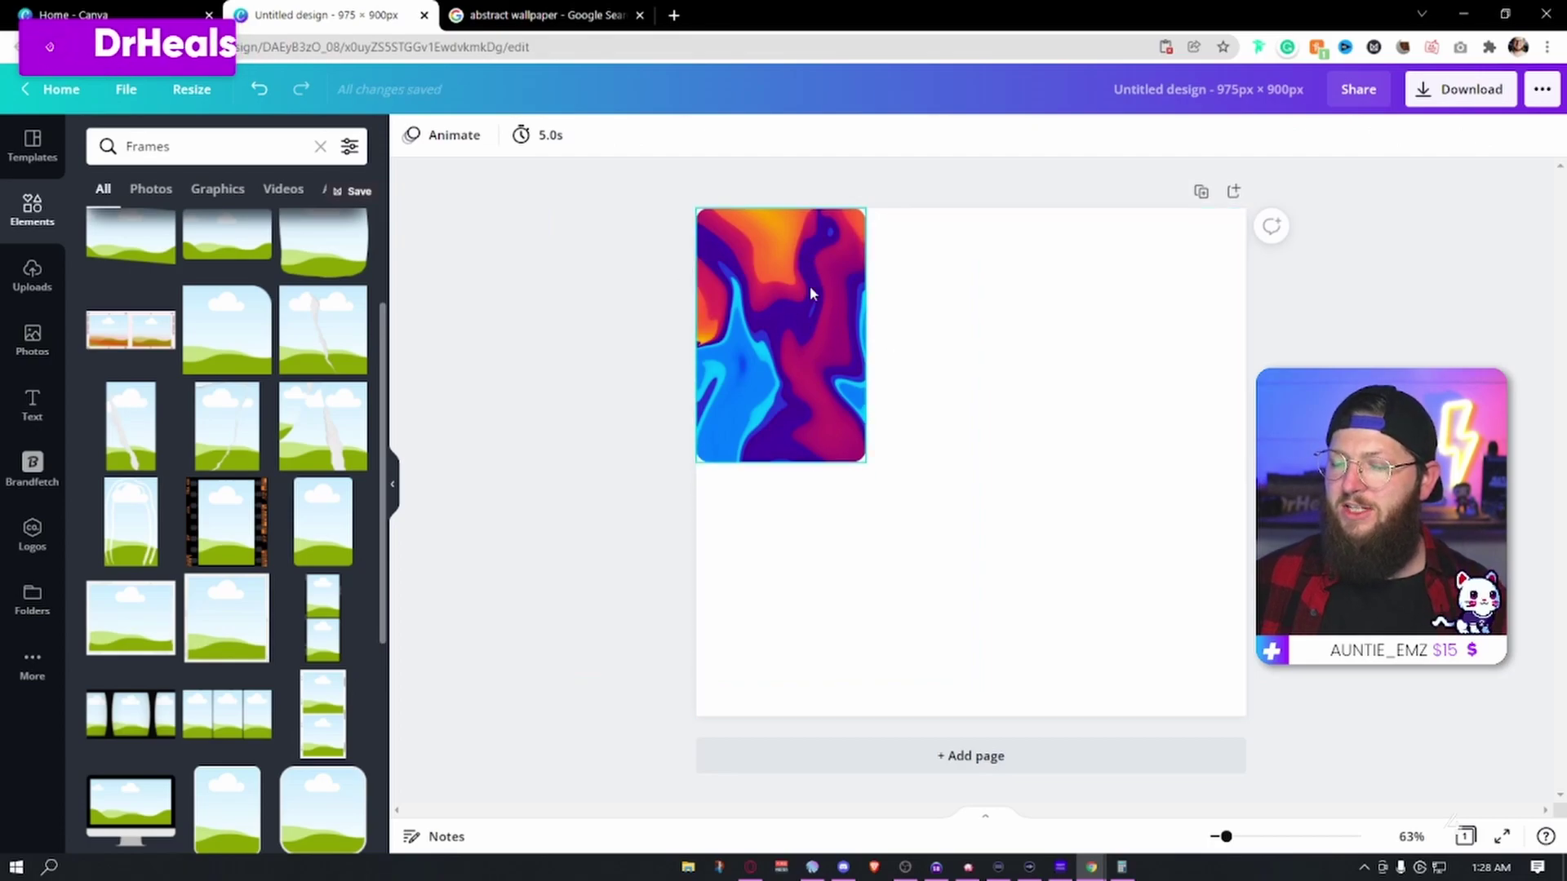
Step: Enlarge the wallpaper inside the frame to the full page width, keeping it aligned with the page's upper-left corner
{"action": "double_click", "coordinate": [810, 325]}
{"action": "left_click_drag", "start_coordinate": [816, 339], "coordinate": [829, 381]}
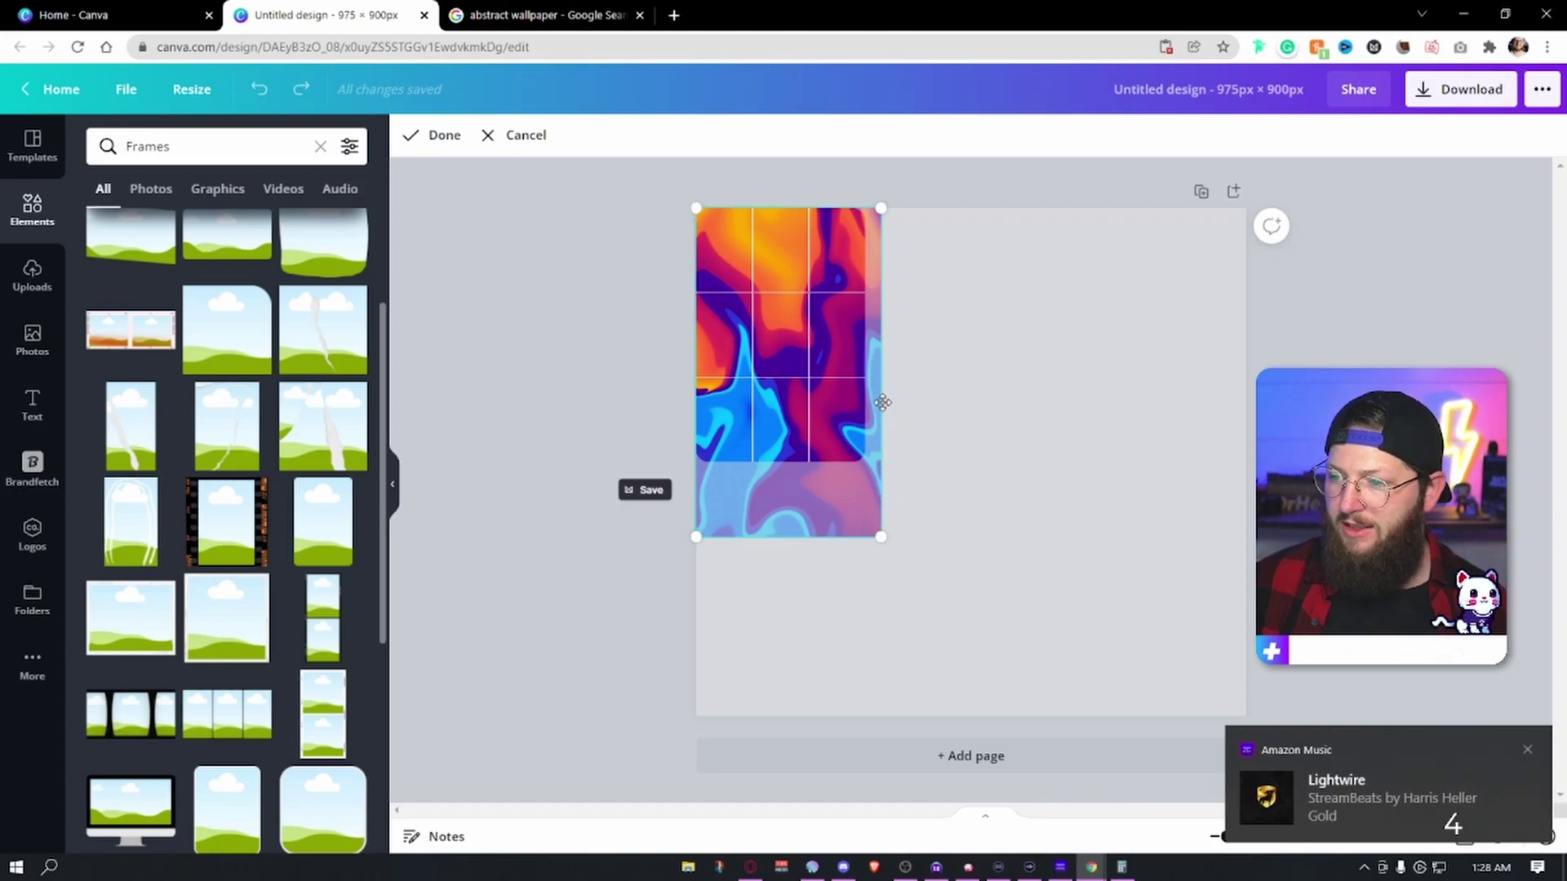
{"action": "left_click_drag", "start_coordinate": [880, 537], "coordinate": [1565, 879]}
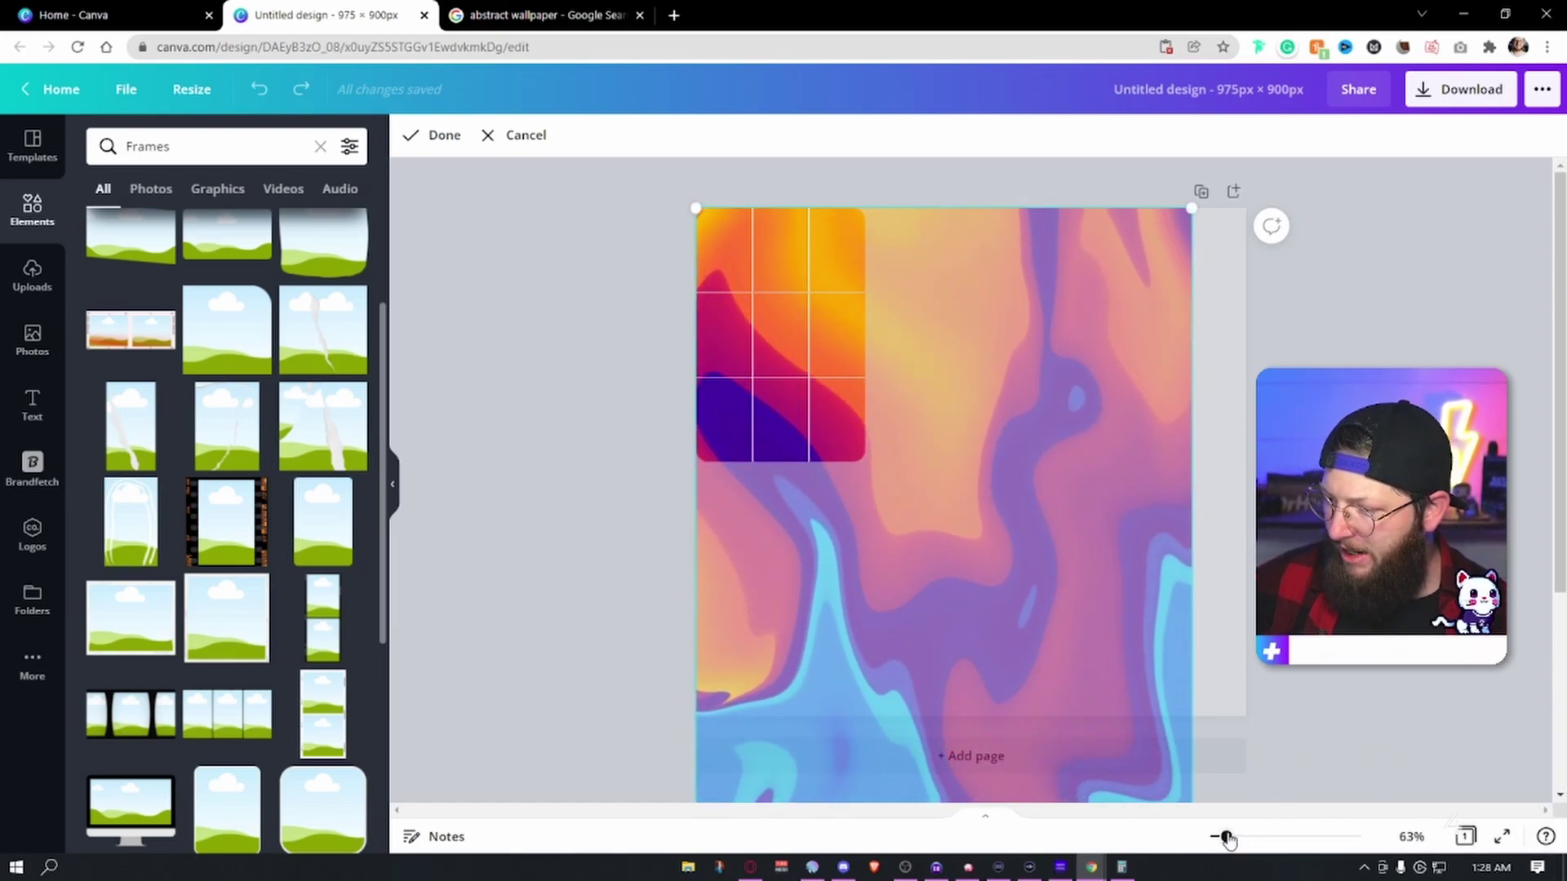
{"action": "left_click_drag", "start_coordinate": [1226, 839], "coordinate": [1218, 836]}
{"action": "left_click_drag", "start_coordinate": [1121, 297], "coordinate": [1139, 261]}
{"action": "left_click_drag", "start_coordinate": [1043, 380], "coordinate": [1046, 446]}
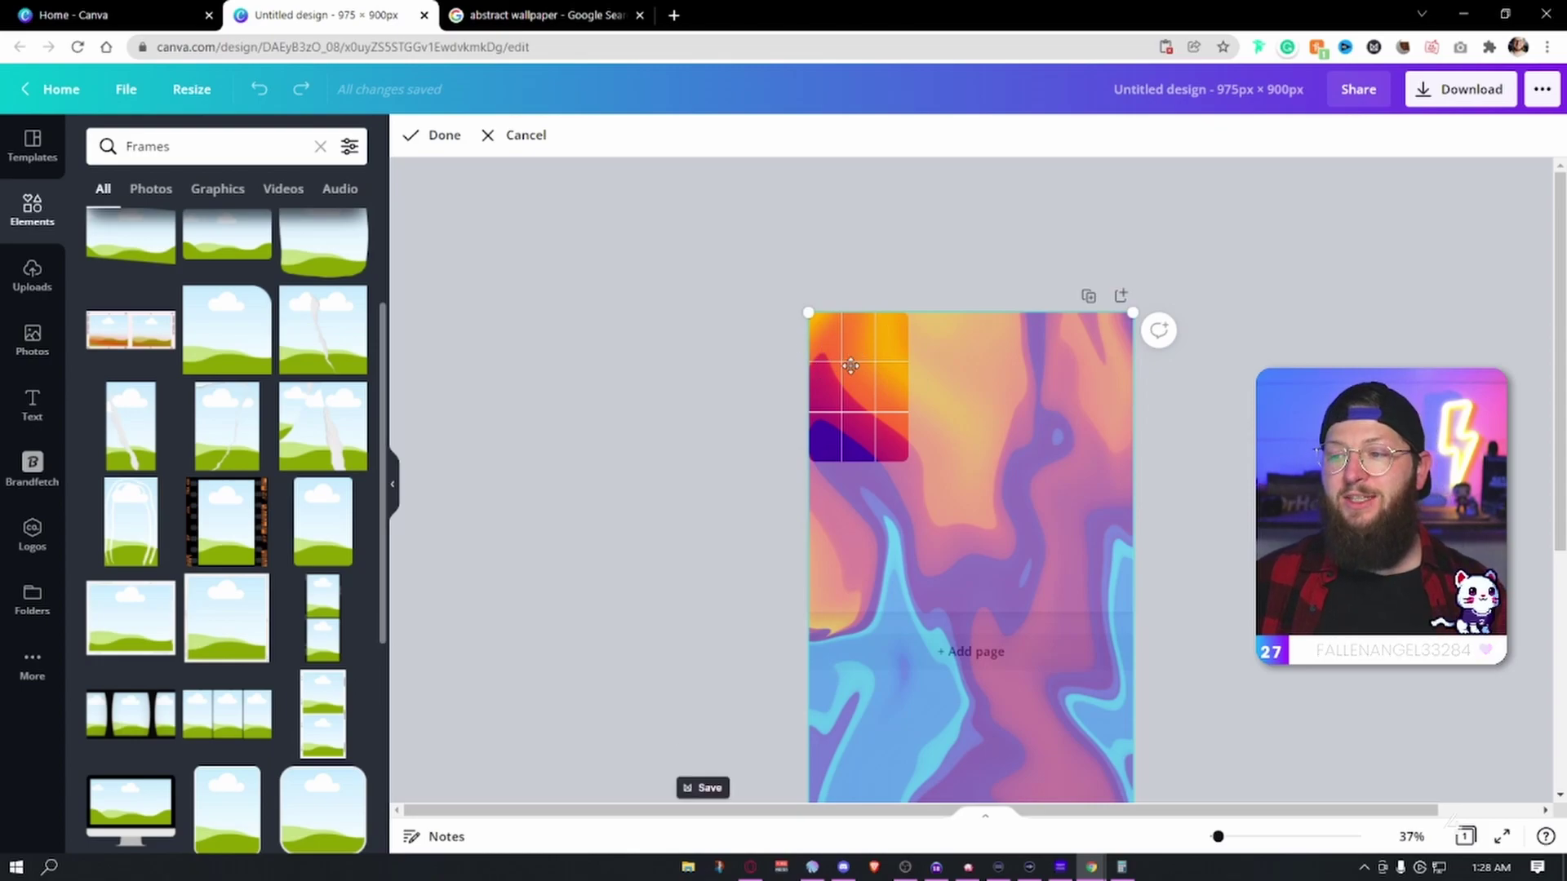
{"action": "left_click", "coordinate": [1231, 421]}
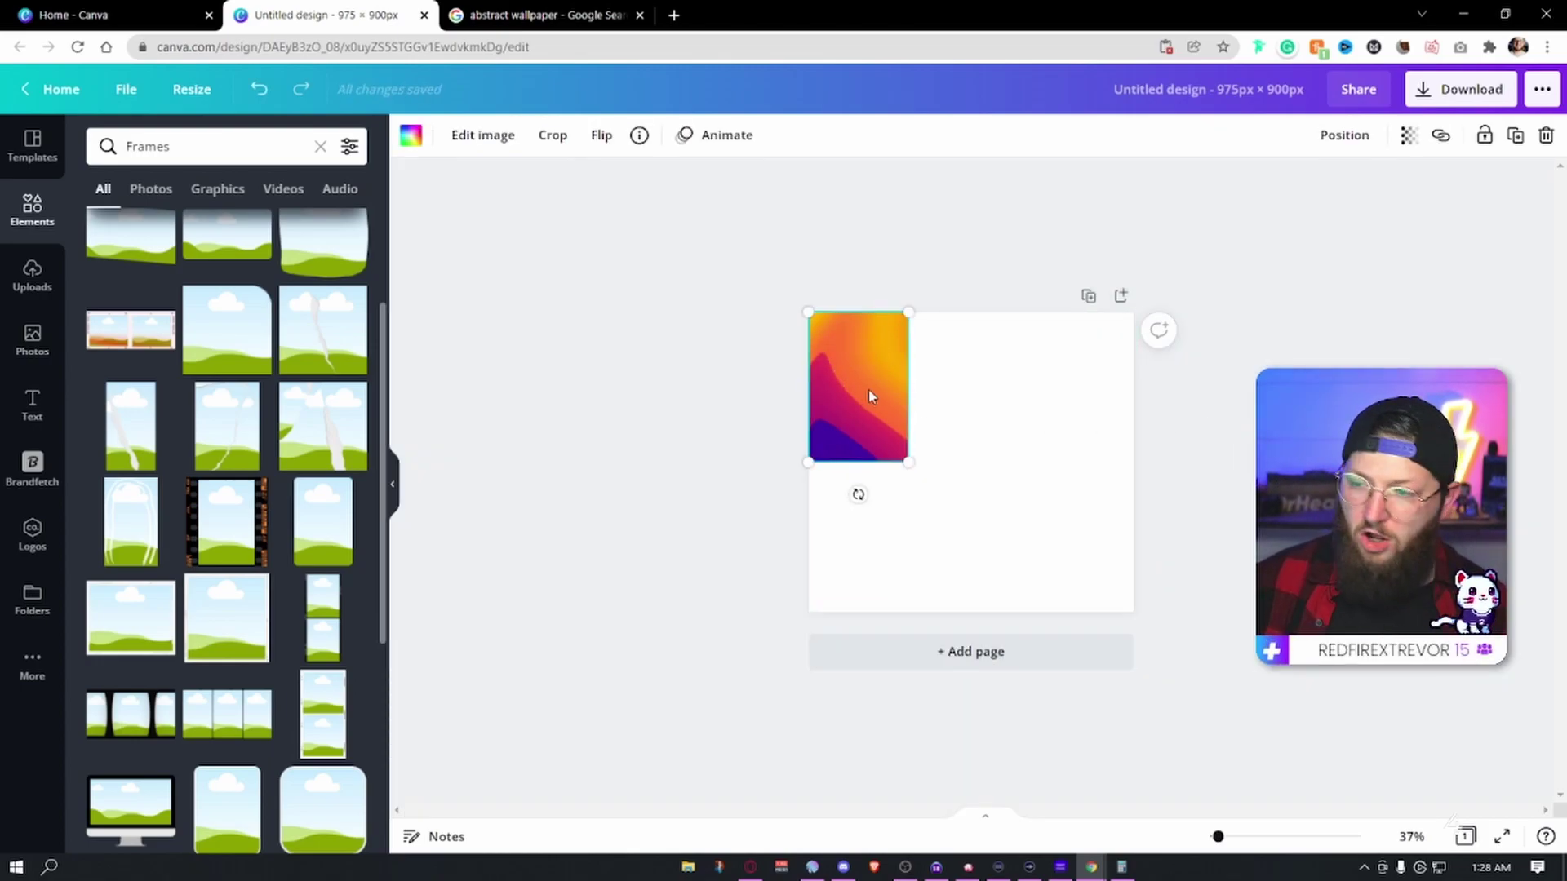
Step: Duplicate the filled frame to its right and shift the copy's wallpaper until its left edge meets the page's left edge
{"action": "left_click_drag", "start_coordinate": [884, 389], "coordinate": [983, 393]}
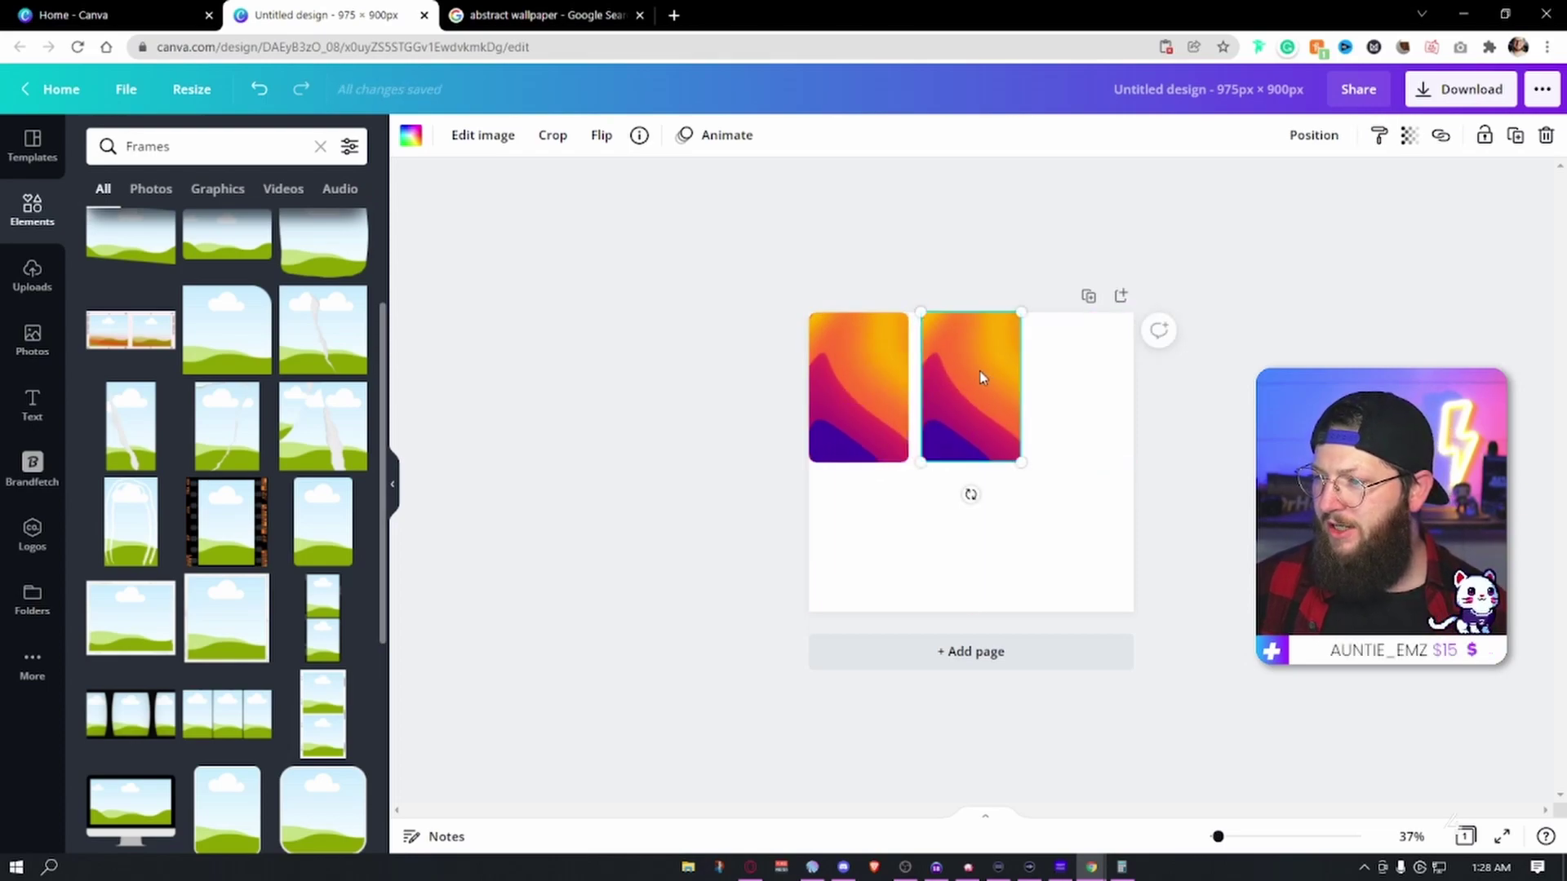
{"action": "double_click", "coordinate": [982, 378]}
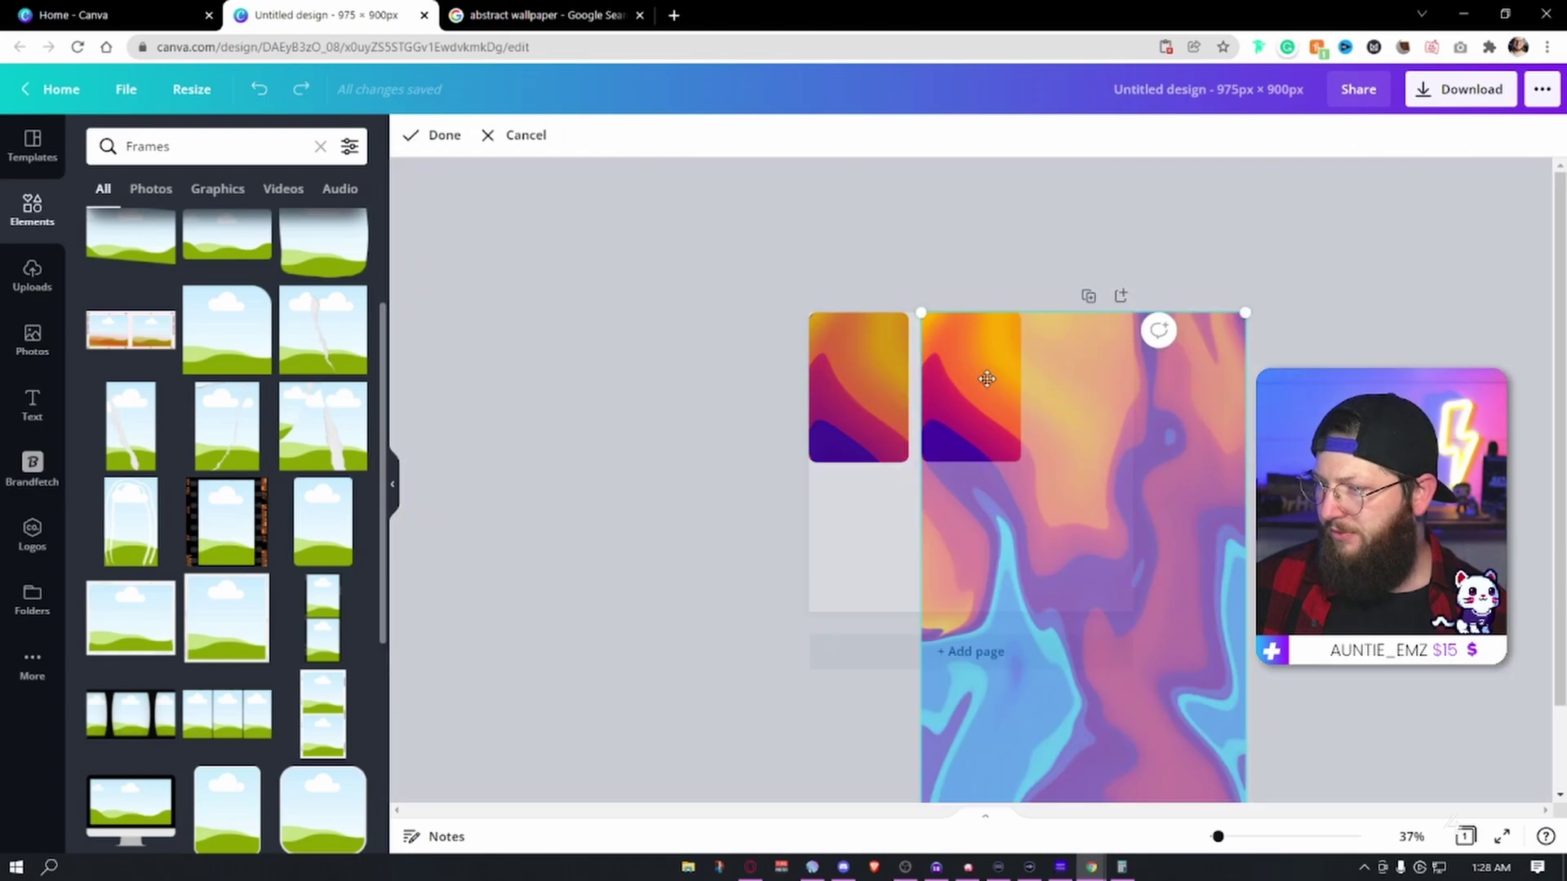
{"action": "left_click_drag", "start_coordinate": [963, 381], "coordinate": [870, 383]}
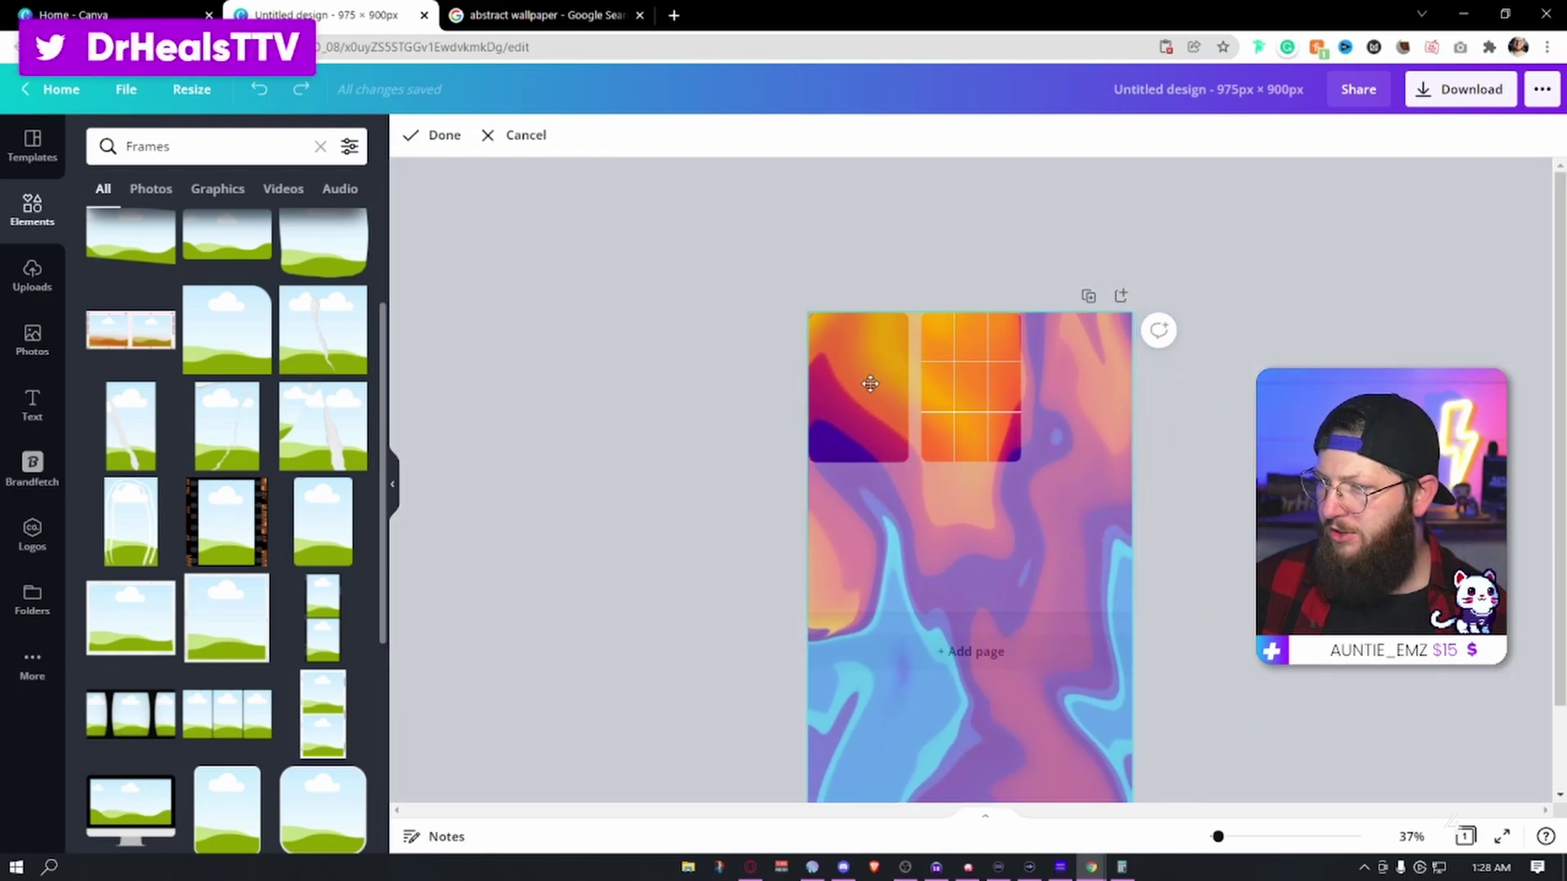
{"action": "left_click", "coordinate": [1297, 456]}
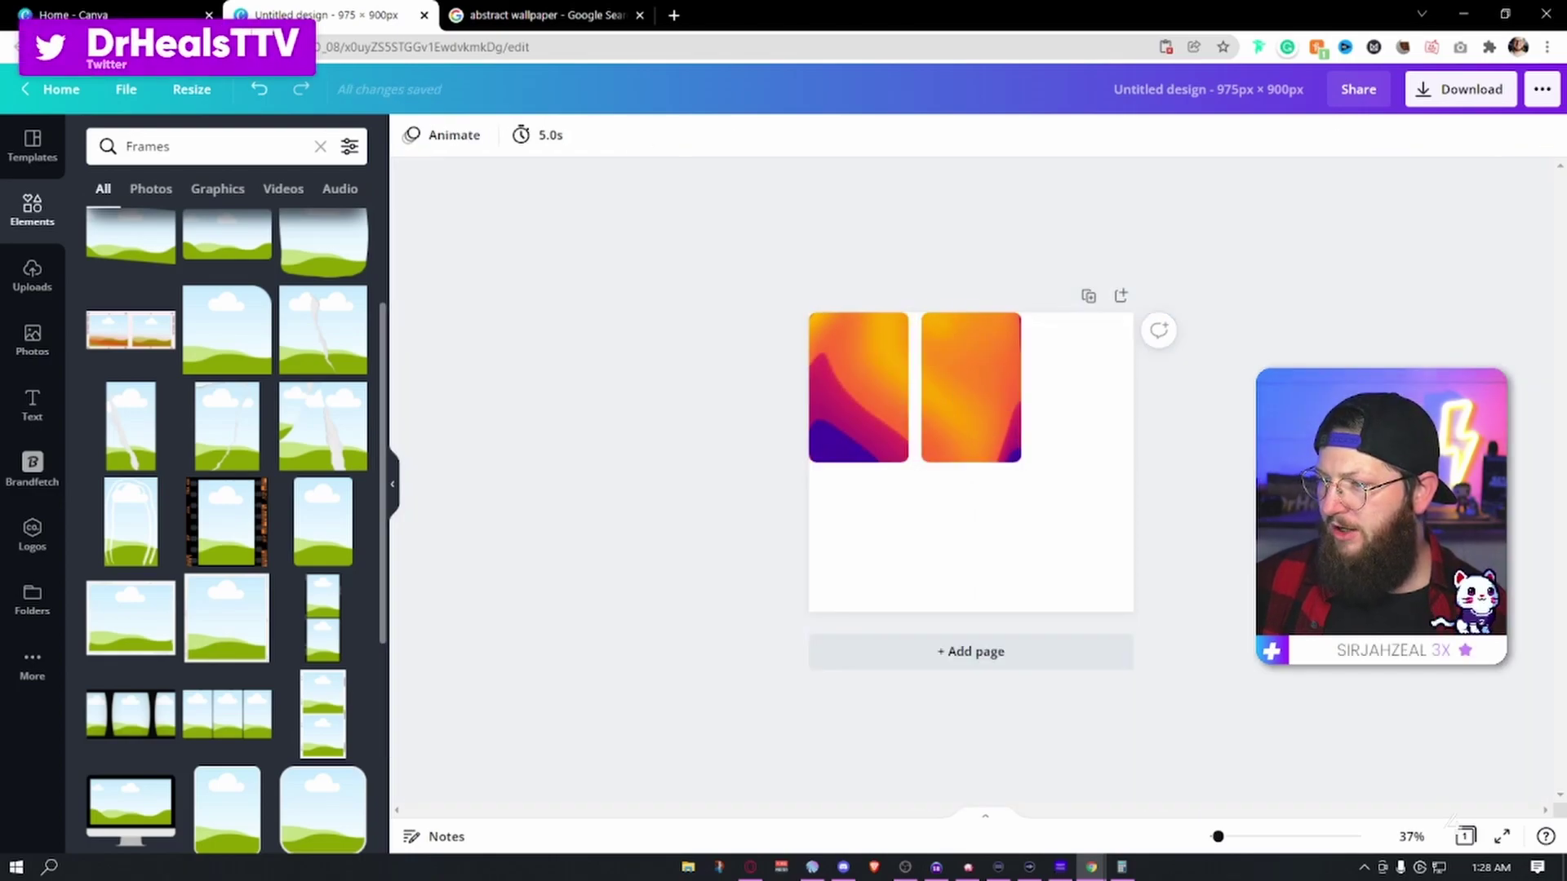
Step: Move the second tile flush against the first and realign its wallpaper with the page edges so the picture continues across both
{"action": "double_click", "coordinate": [995, 404]}
{"action": "key", "text": "Escape"}
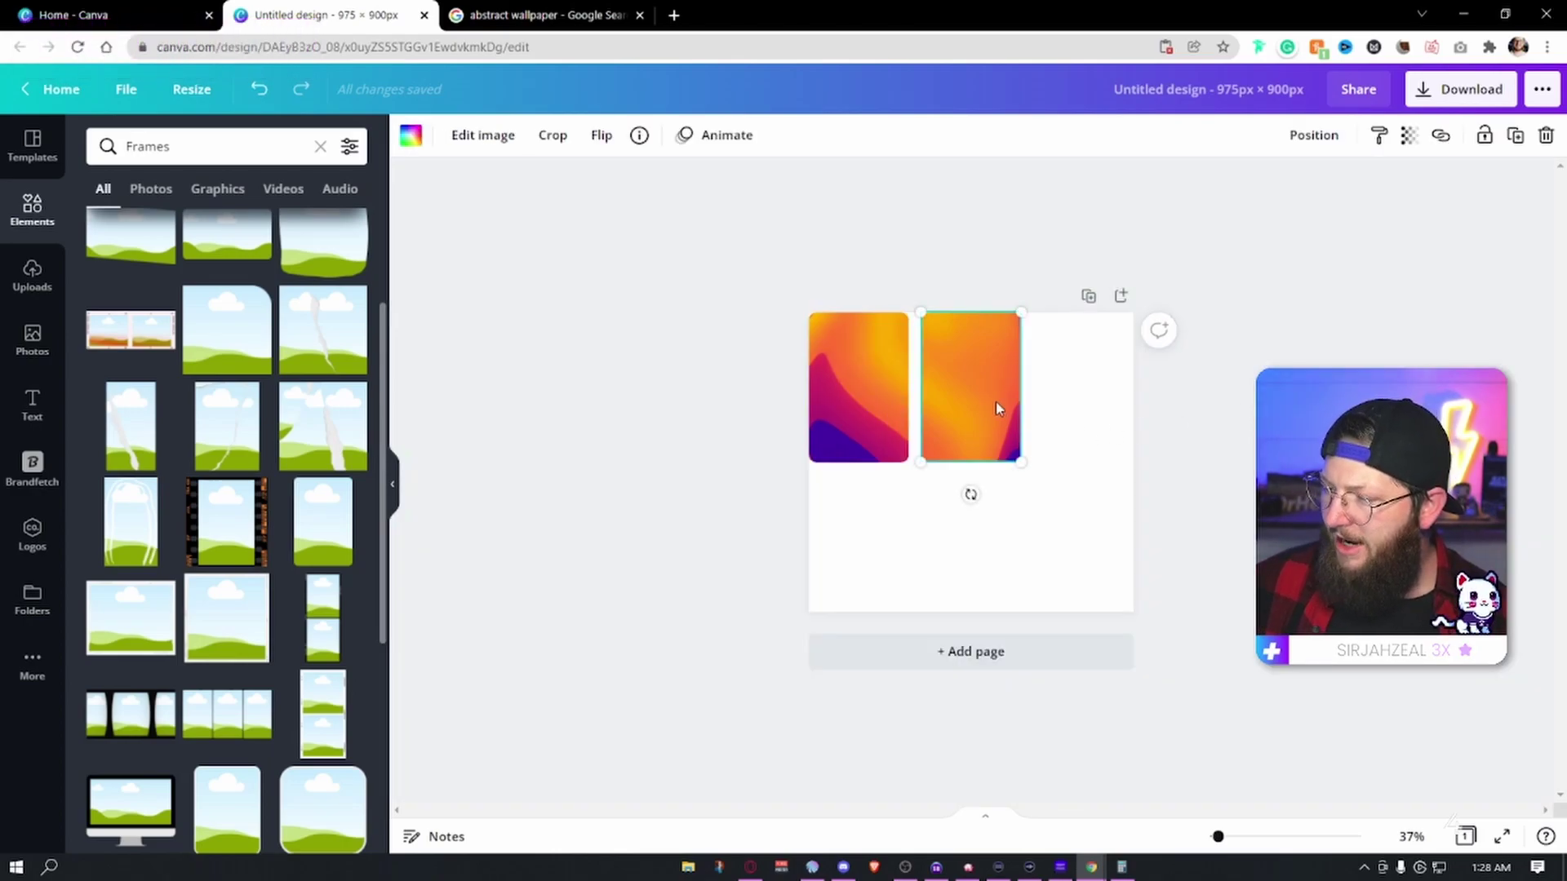
{"action": "left_click_drag", "start_coordinate": [983, 398], "coordinate": [976, 397]}
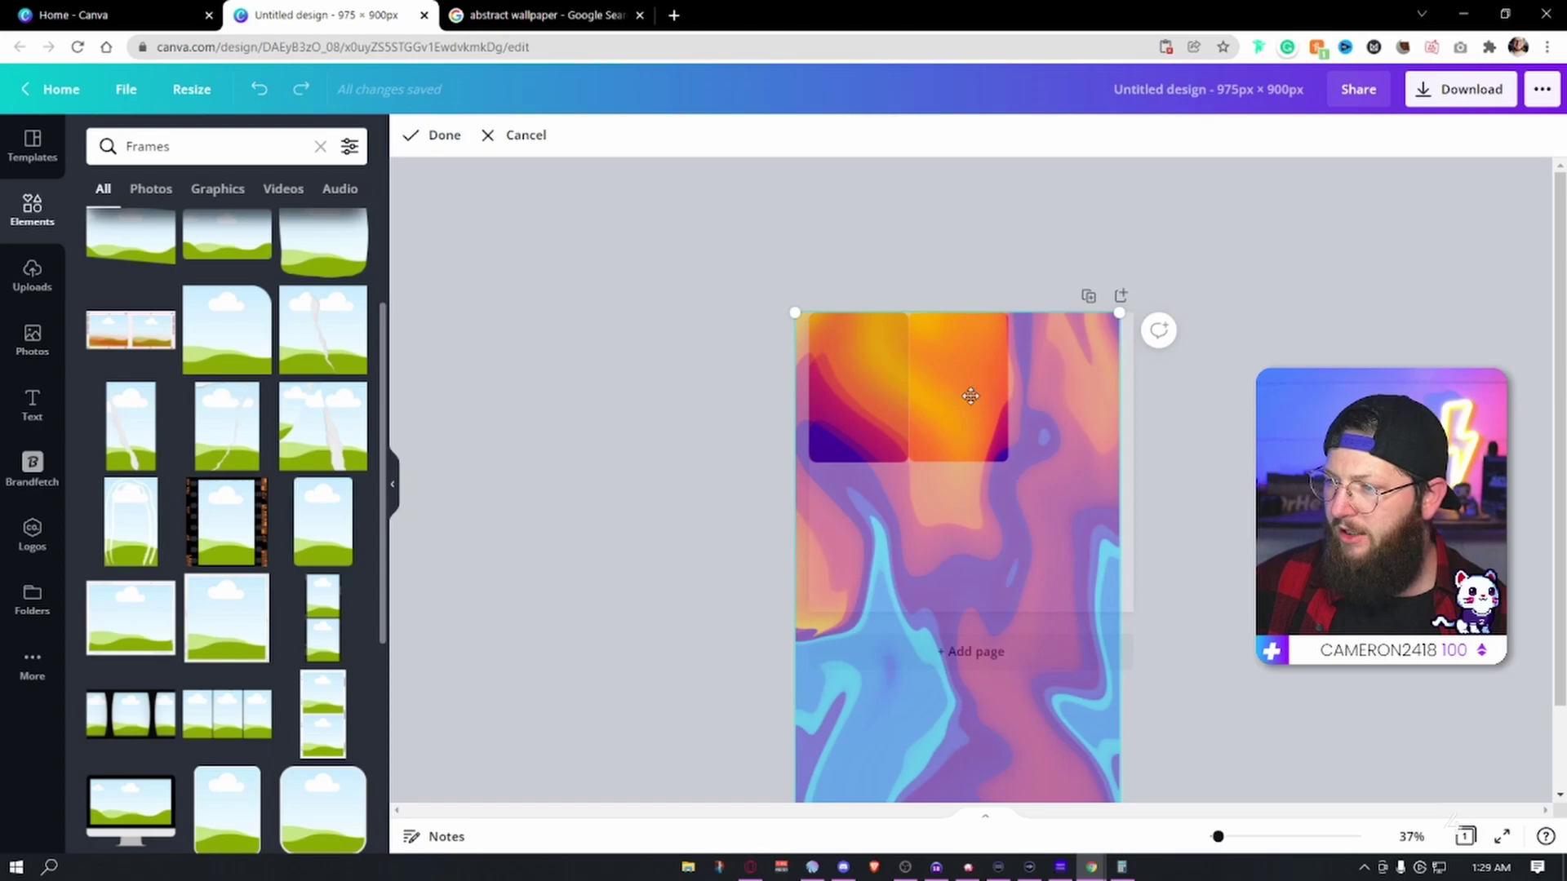
{"action": "double_click", "coordinate": [951, 395]}
{"action": "left_click_drag", "start_coordinate": [978, 392], "coordinate": [993, 393]}
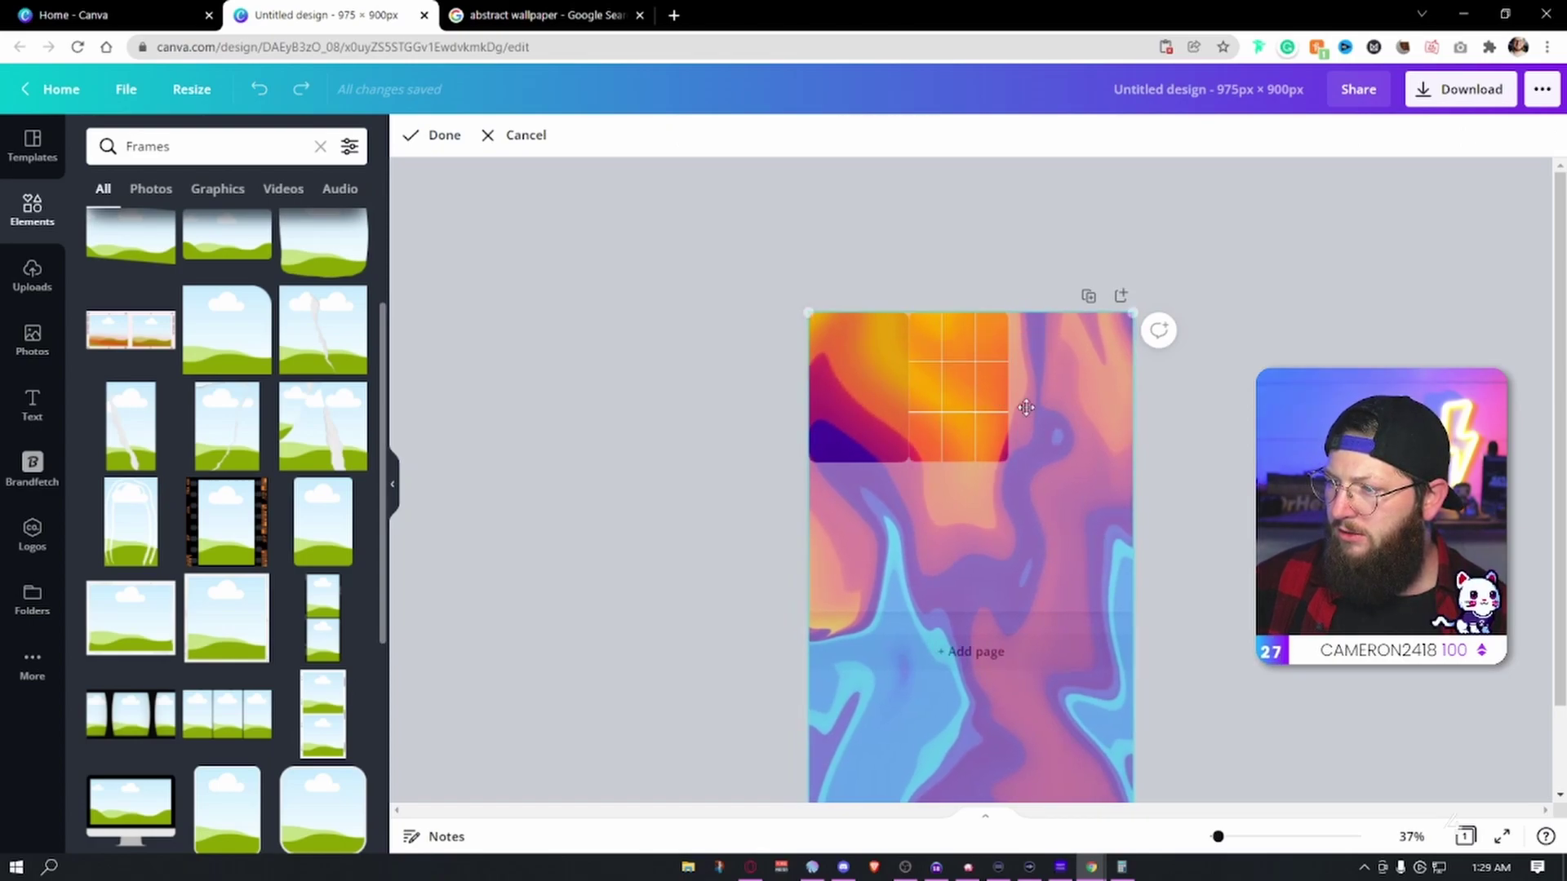
{"action": "left_click", "coordinate": [1204, 326]}
{"action": "left_click", "coordinate": [1205, 327]}
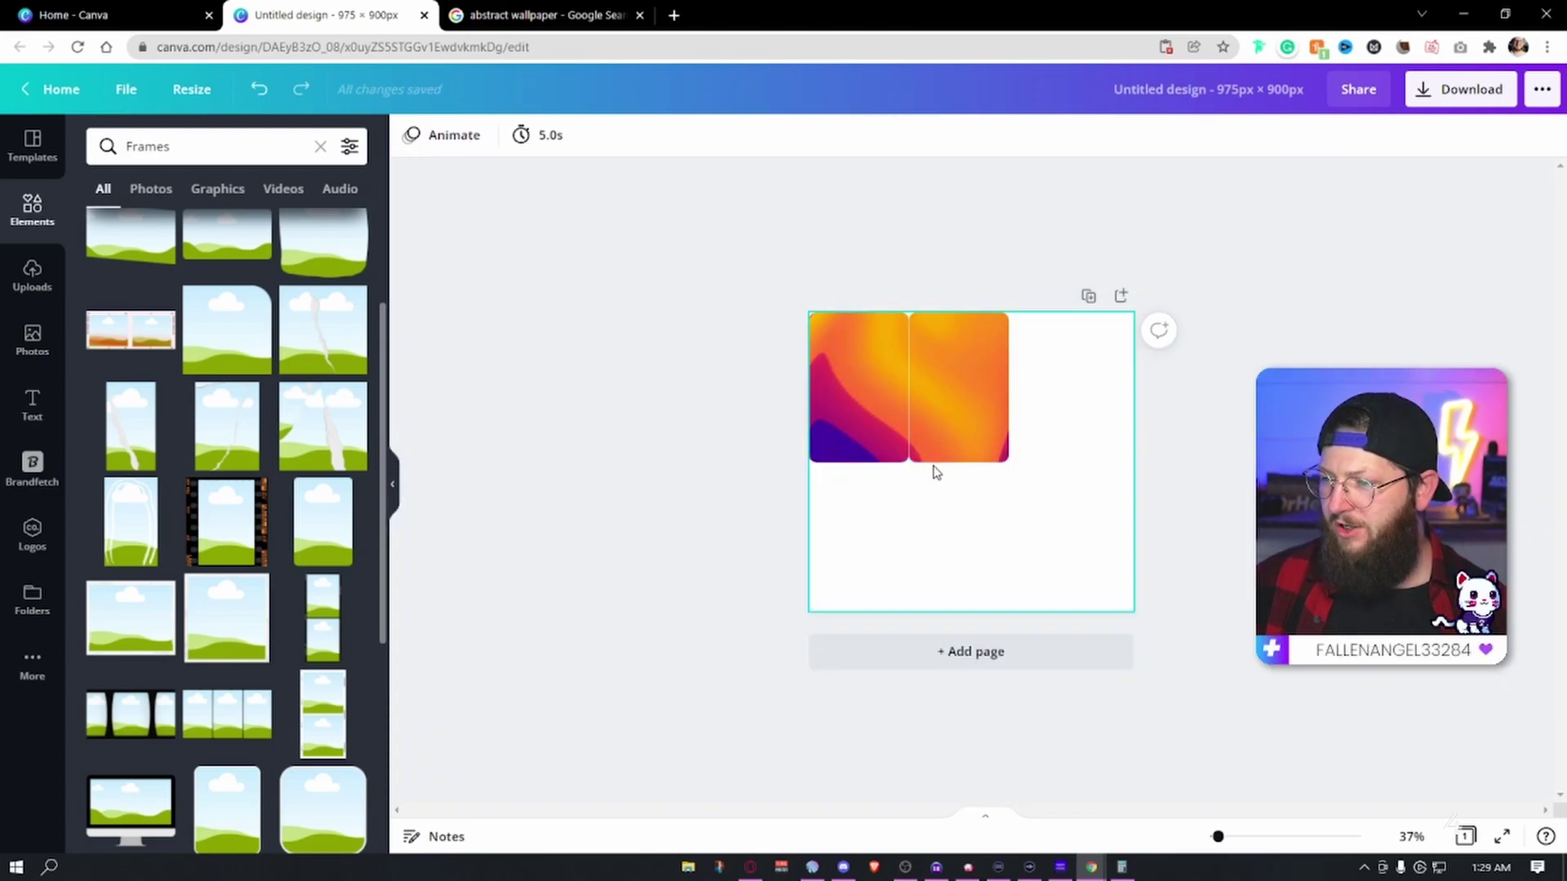
Step: Duplicate the second tile flush to its right as a third tile and realign its wallpaper to the page
{"action": "left_click", "coordinate": [976, 414]}
{"action": "left_click", "coordinate": [1042, 422]}
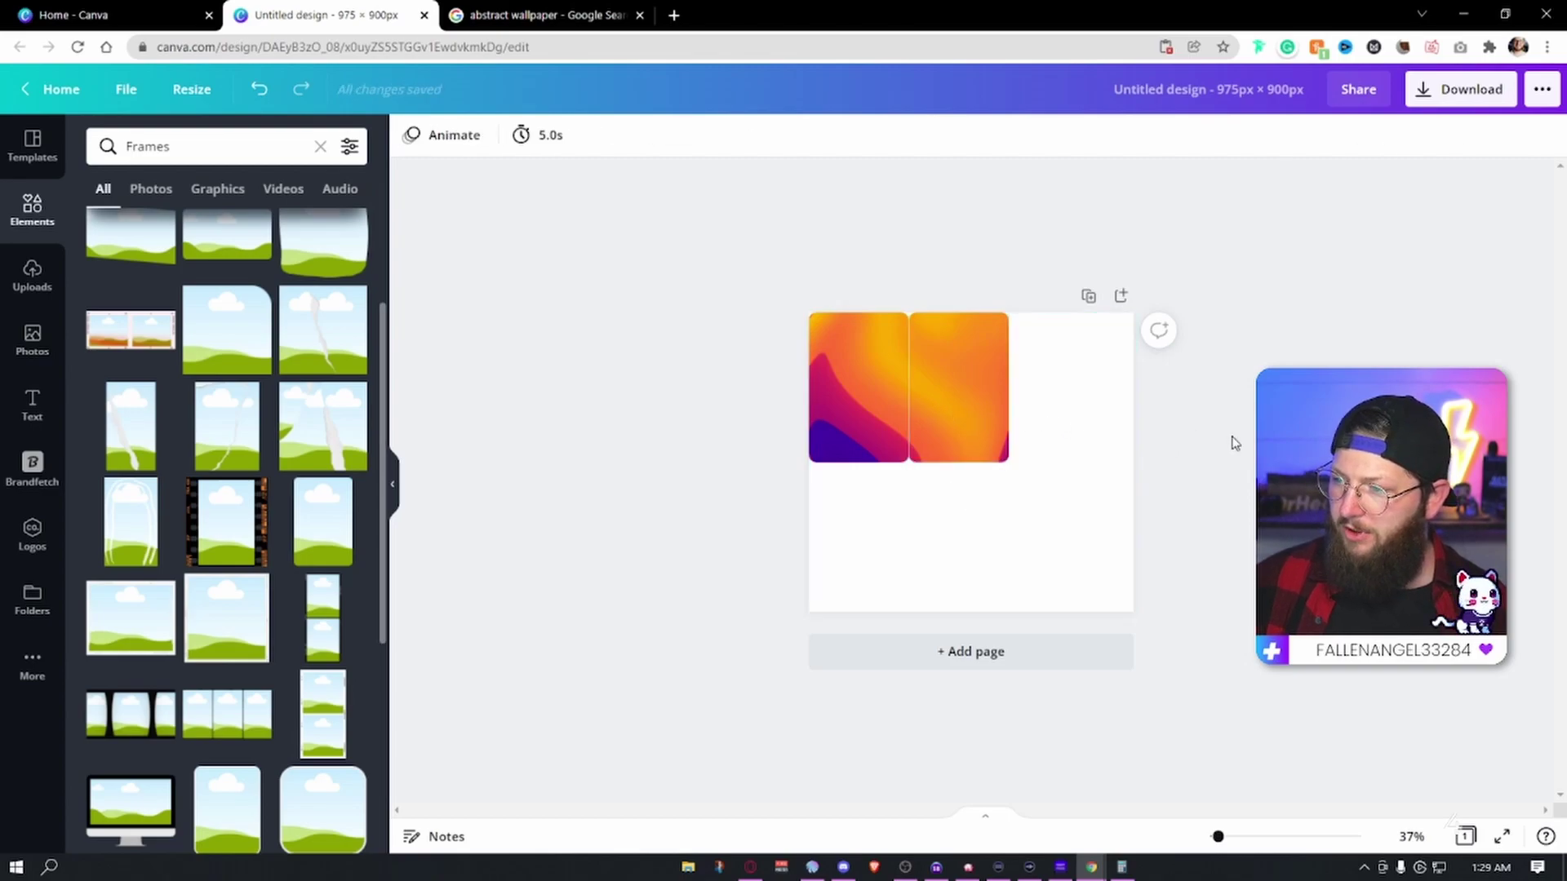
{"action": "left_click", "coordinate": [1000, 429]}
{"action": "mouse_move", "coordinate": [964, 423]}
{"action": "left_mouse_down"}
{"action": "mouse_move", "coordinate": [1065, 424]}
{"action": "mouse_move", "coordinate": [974, 420]}
{"action": "left_mouse_up"}
{"action": "double_click", "coordinate": [1077, 414]}
{"action": "left_click", "coordinate": [1199, 479]}
{"action": "key", "text": "Escape"}
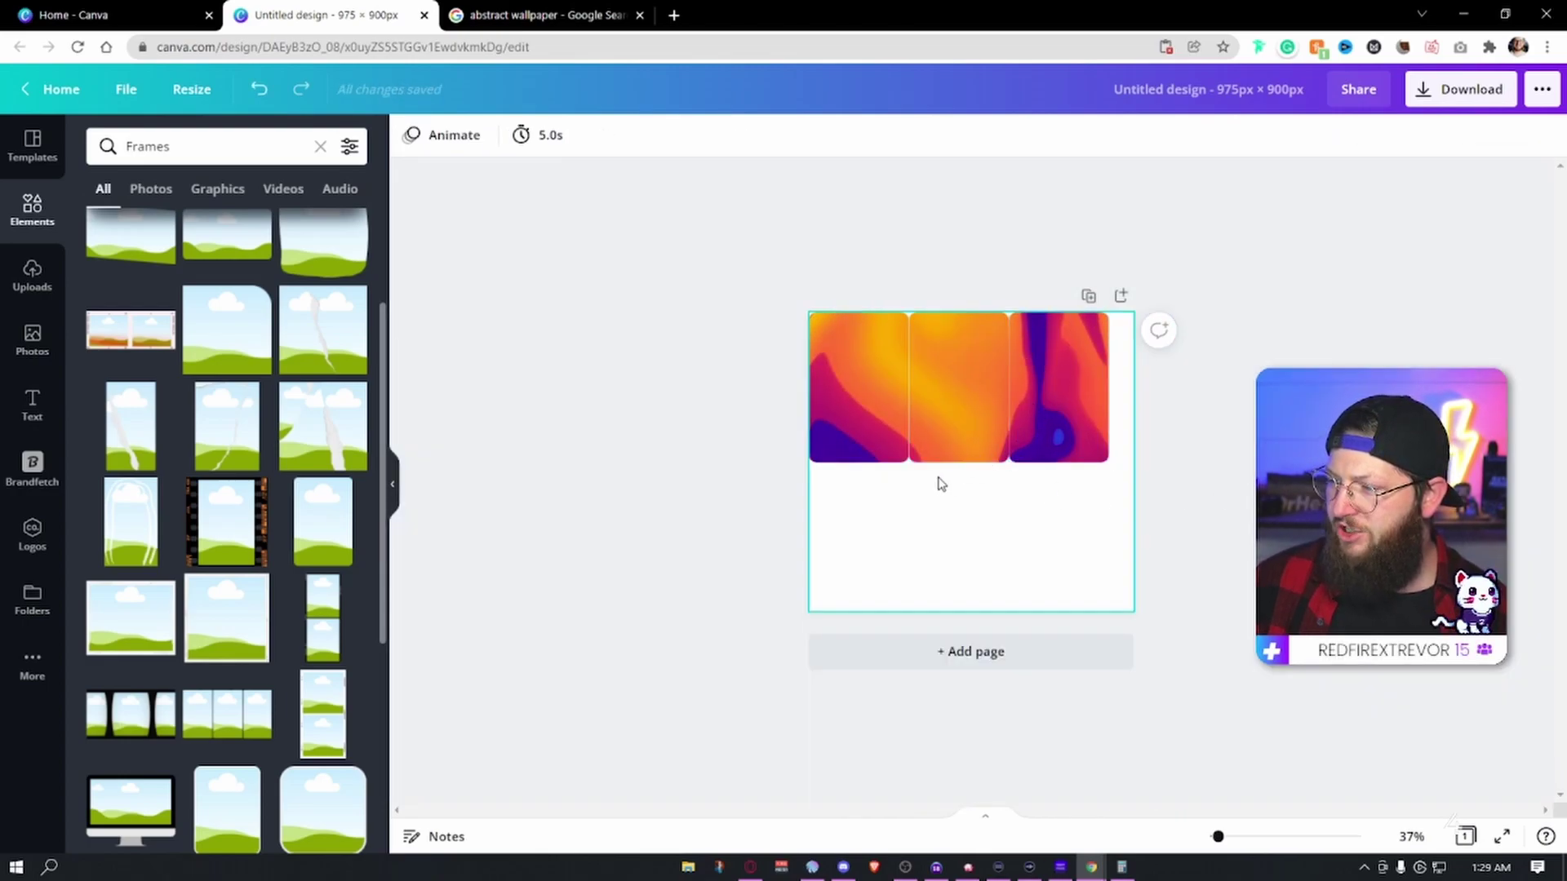
Step: Duplicate the row of three tiles flush beneath itself and realign the lower-left copy's wallpaper with the page's upper edge
{"action": "left_click", "coordinate": [858, 409]}
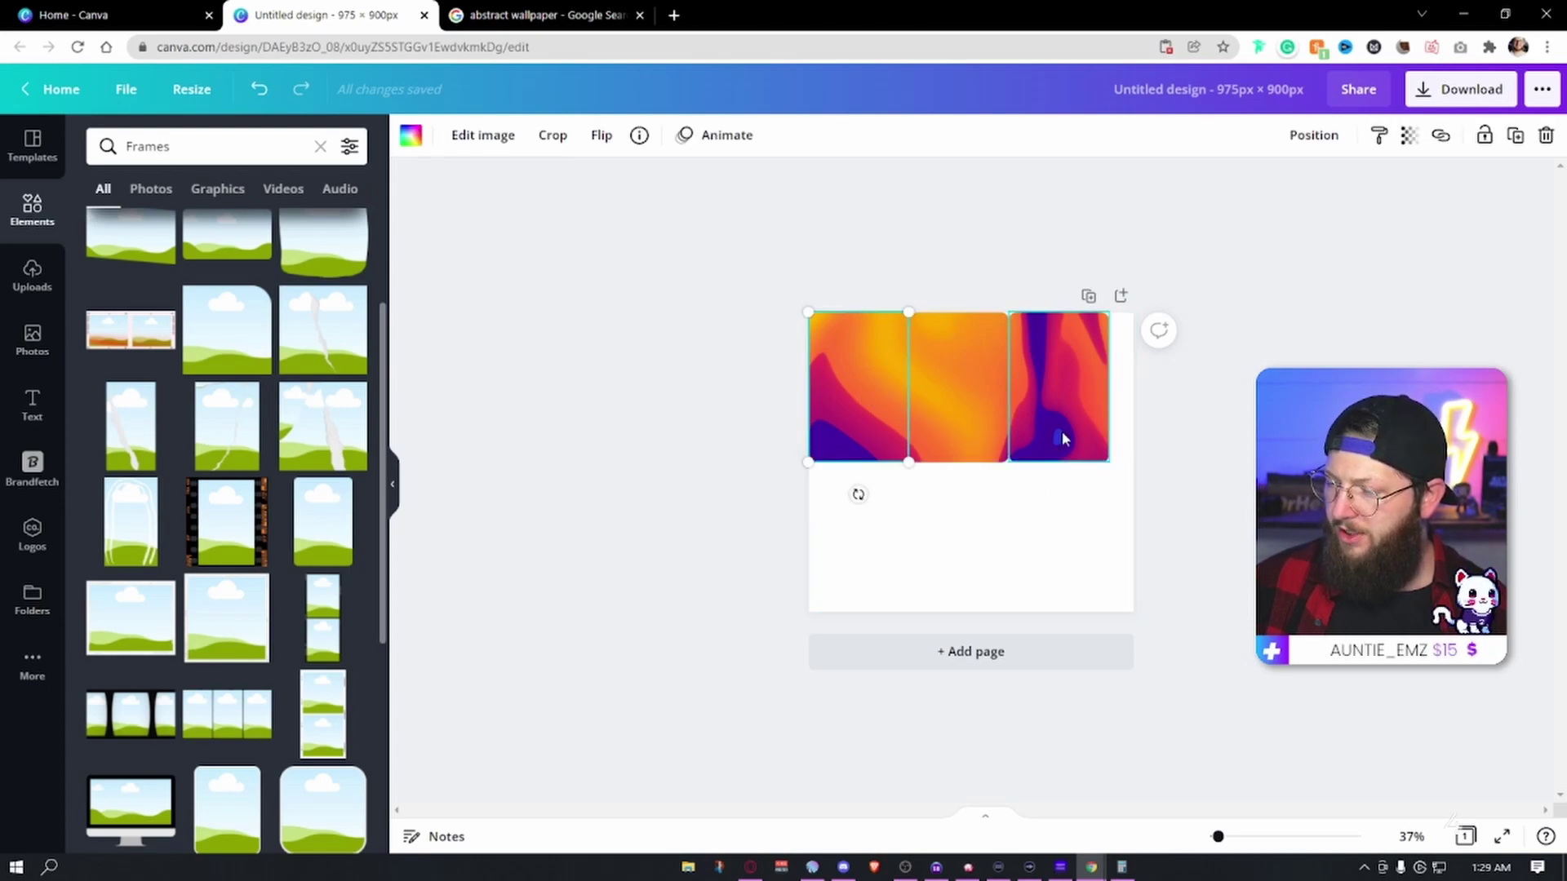
{"action": "left_click_drag", "start_coordinate": [1191, 426], "coordinate": [867, 444]}
{"action": "left_click_drag", "start_coordinate": [969, 401], "coordinate": [967, 548]}
{"action": "left_click", "coordinate": [966, 394]}
{"action": "left_click_drag", "start_coordinate": [966, 394], "coordinate": [885, 395]}
{"action": "double_click", "coordinate": [850, 544]}
{"action": "left_click", "coordinate": [1224, 577]}
Step: Shift the wallpaper inside the lower middle tile up to the page's upper edge so it continues the tile above
{"action": "left_click", "coordinate": [945, 536]}
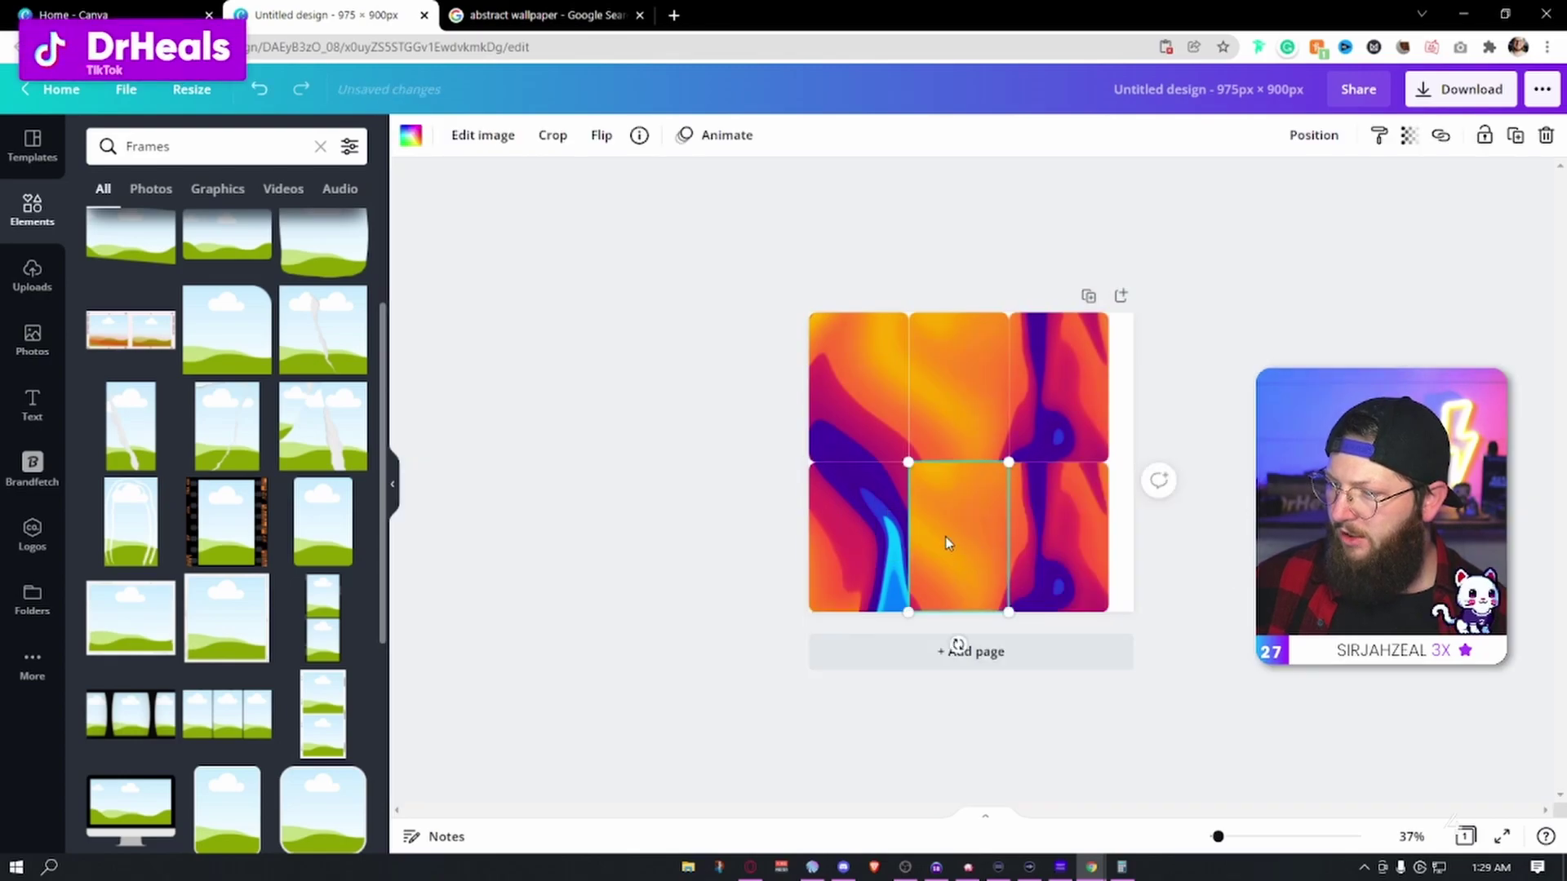
{"action": "double_click", "coordinate": [945, 536]}
{"action": "left_click_drag", "start_coordinate": [951, 562], "coordinate": [954, 406]}
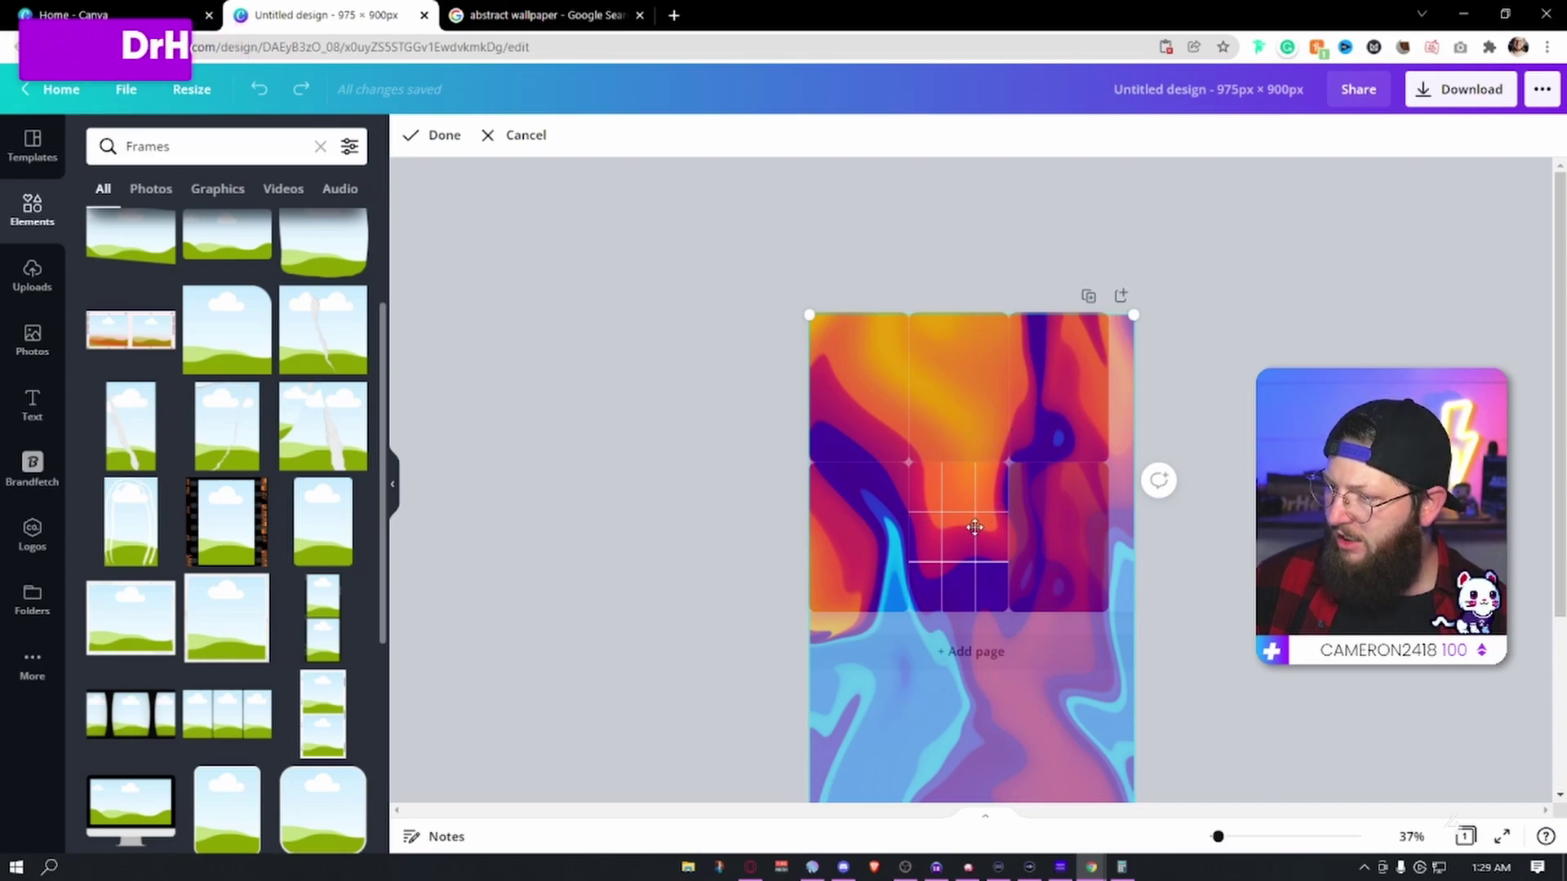
{"action": "left_click_drag", "start_coordinate": [970, 523], "coordinate": [968, 520]}
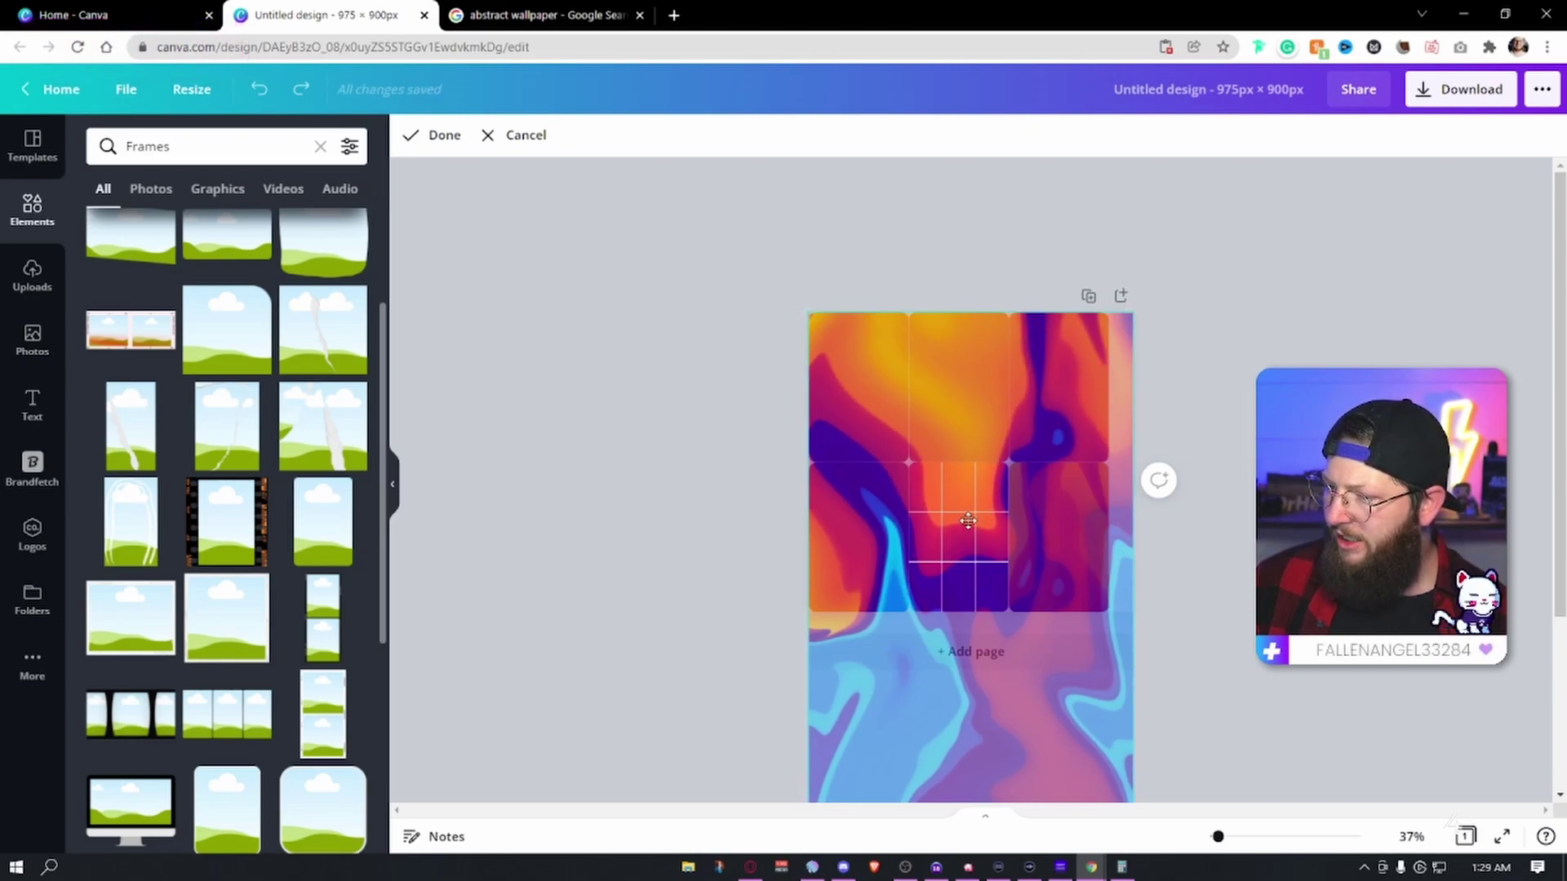
{"action": "left_click", "coordinate": [1182, 545]}
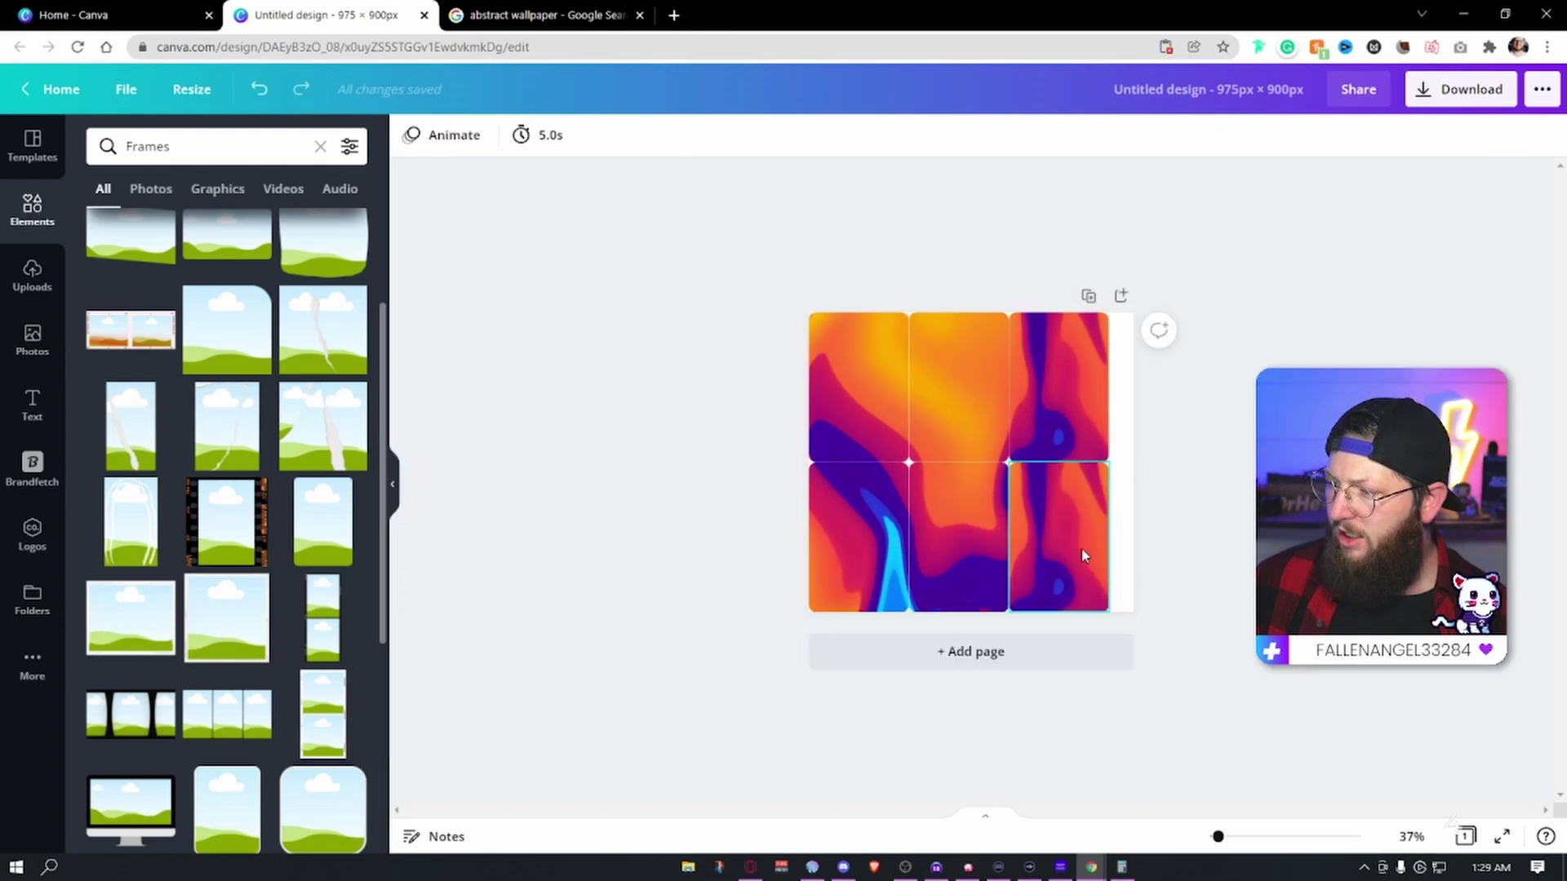
Step: Move the lower-right tile's wallpaper up to match the page edges so the picture runs on across both rows
{"action": "double_click", "coordinate": [1075, 537]}
{"action": "left_click_drag", "start_coordinate": [1078, 552], "coordinate": [1080, 395]}
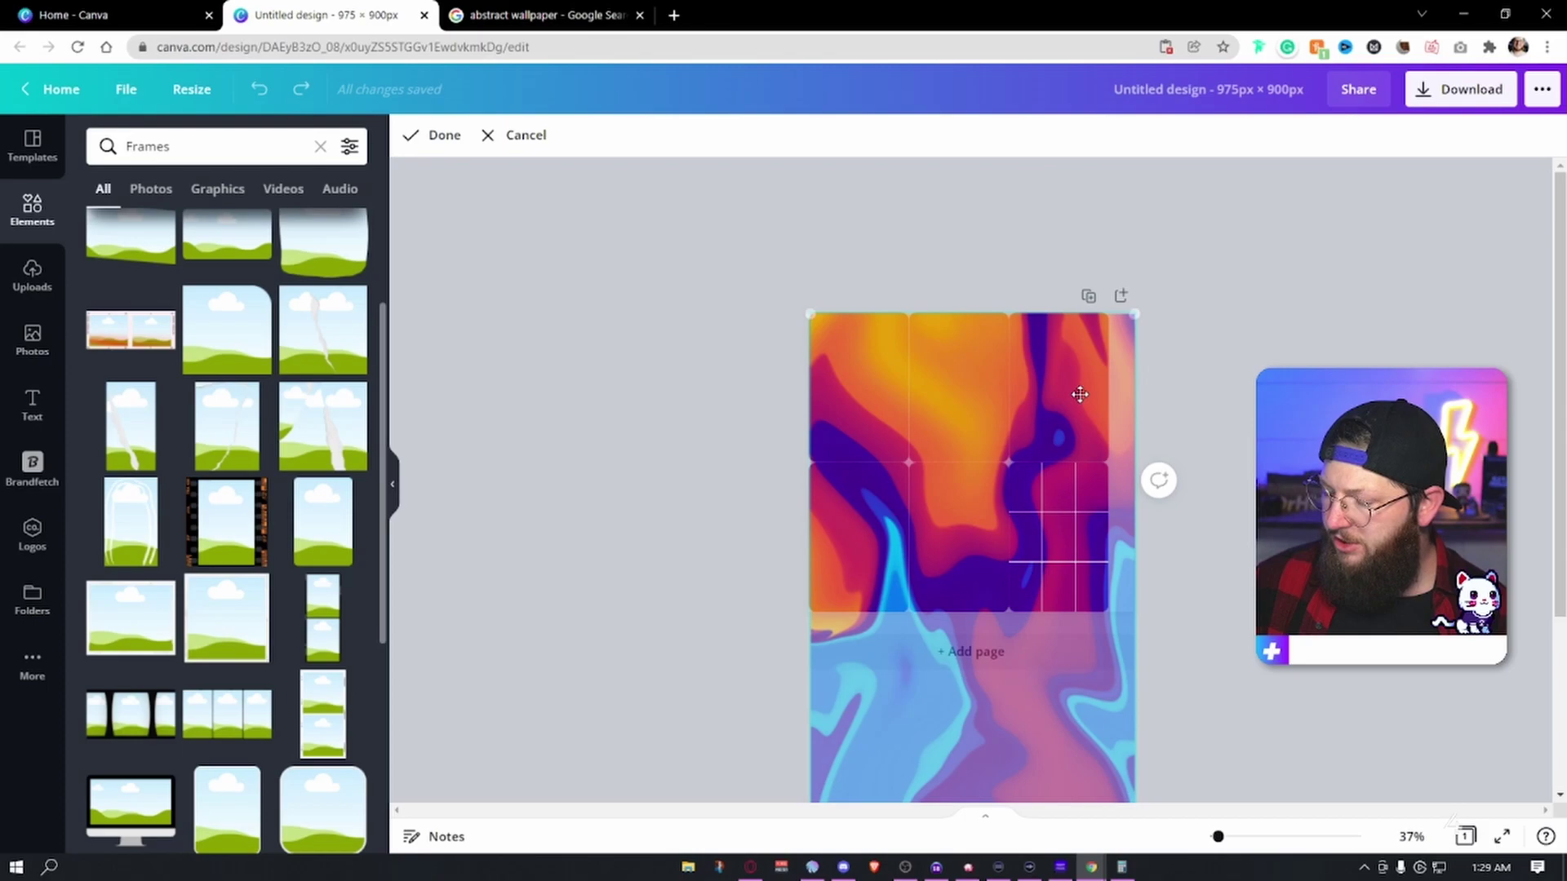
{"action": "left_click", "coordinate": [1266, 571]}
{"action": "left_click", "coordinate": [1266, 571]}
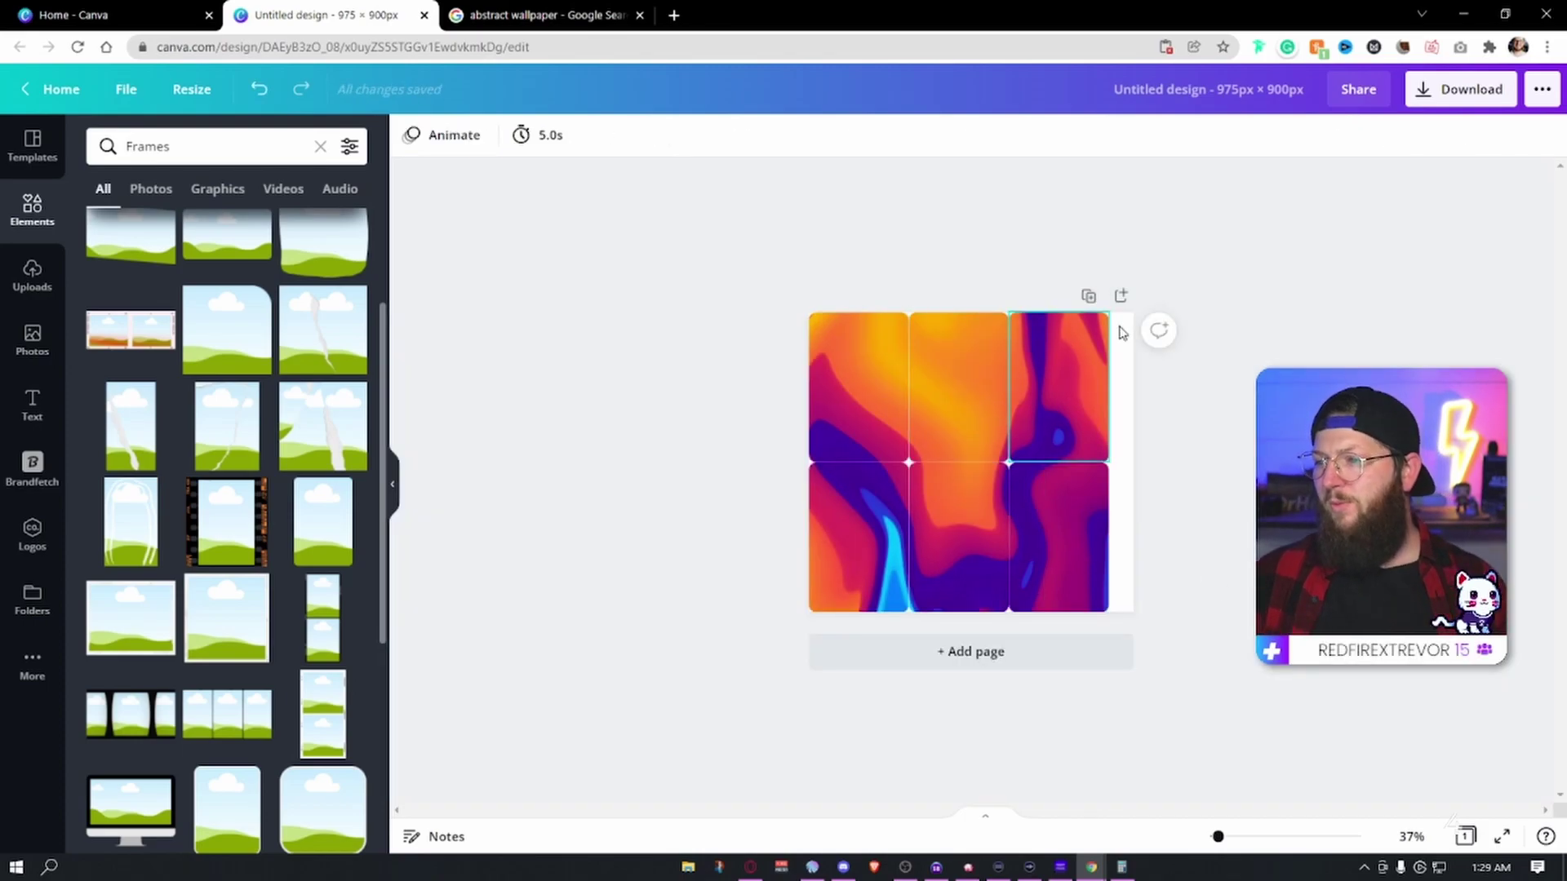
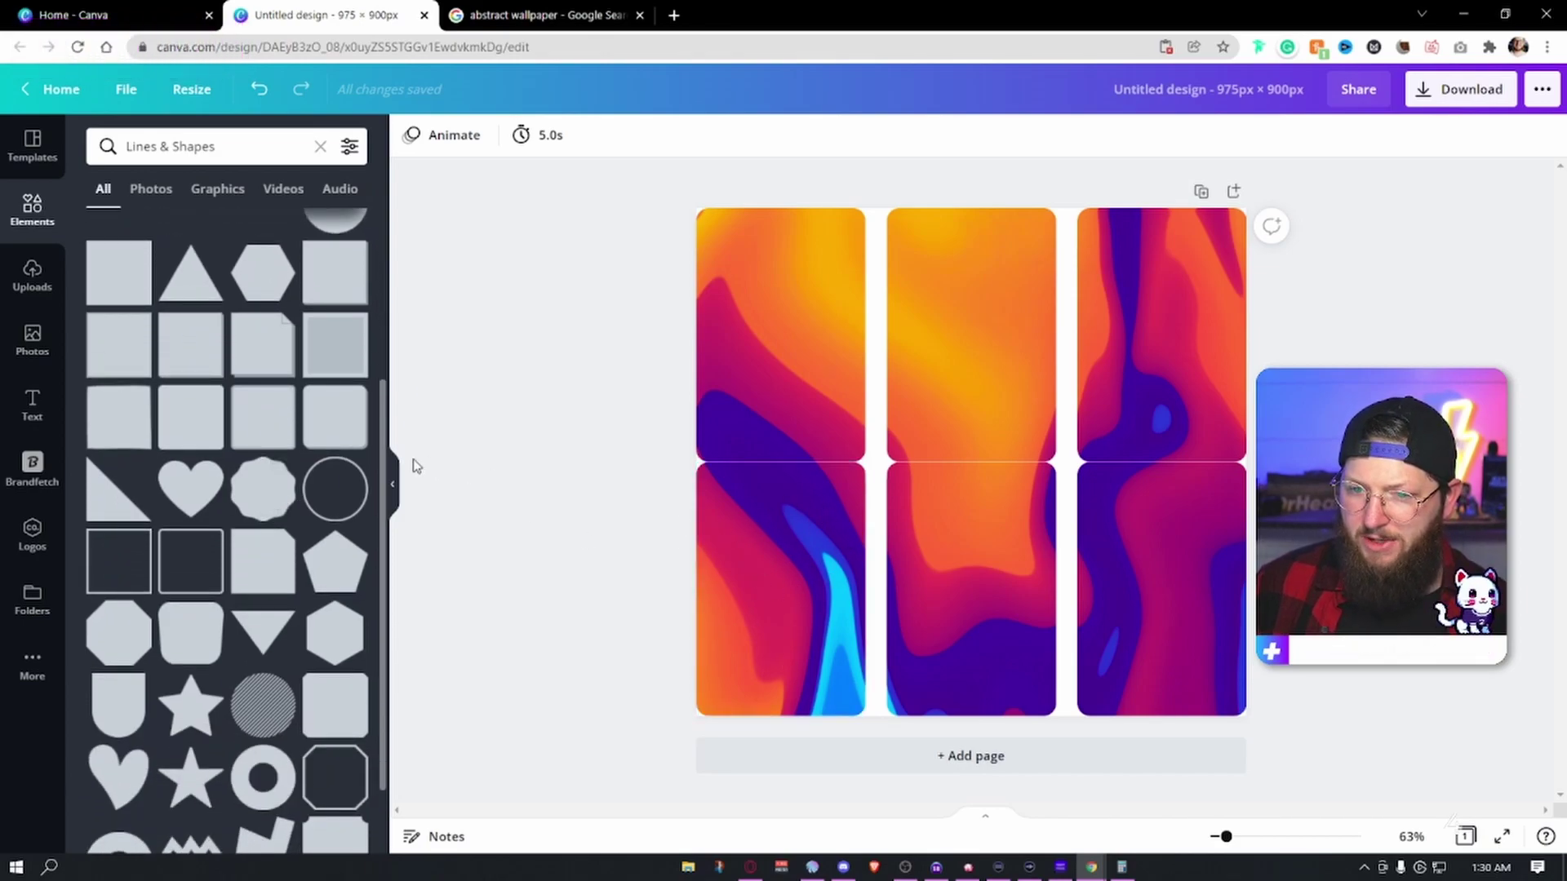
Step: Add a rounded square shape and fit it over the upper-left tile with a height of 450 px
{"action": "left_click", "coordinate": [179, 420]}
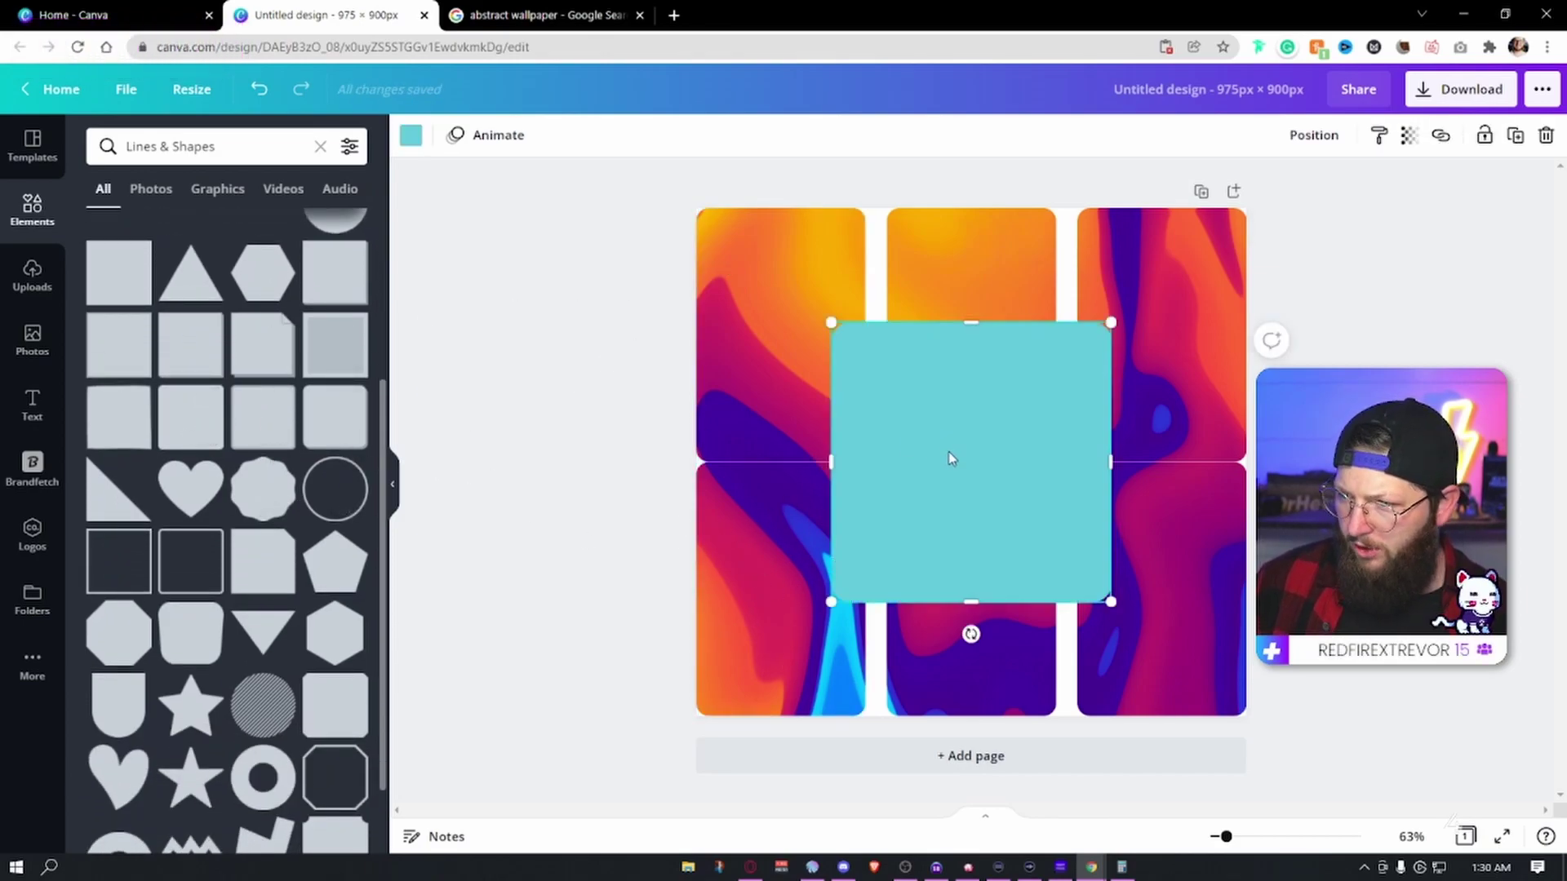
{"action": "left_click_drag", "start_coordinate": [949, 454], "coordinate": [825, 343]}
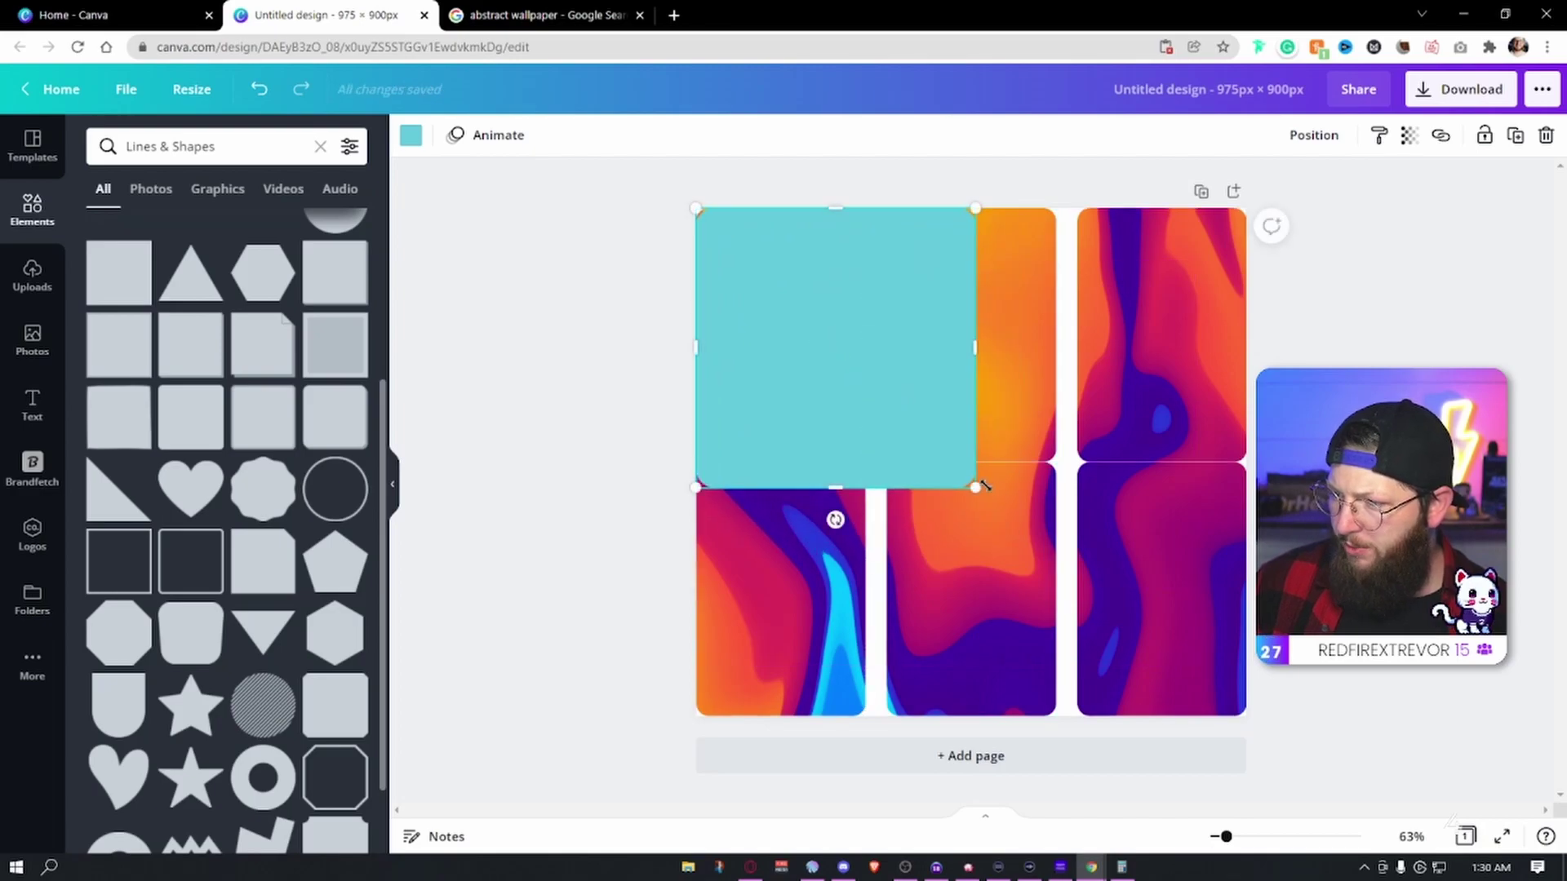
{"action": "left_click_drag", "start_coordinate": [983, 486], "coordinate": [930, 447]}
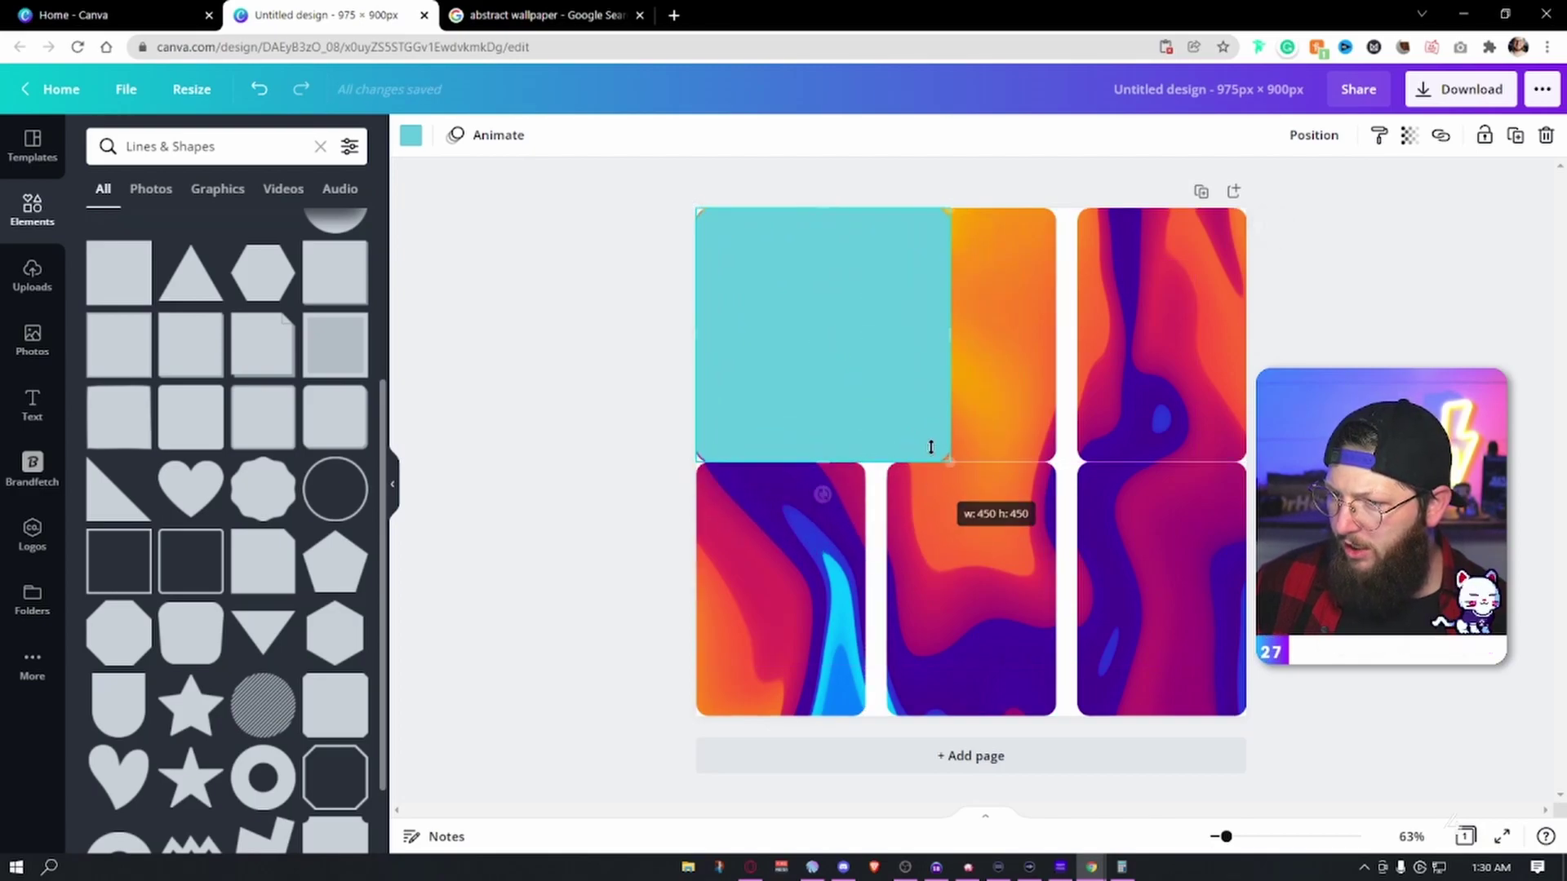
{"action": "left_click_drag", "start_coordinate": [949, 334], "coordinate": [865, 330]}
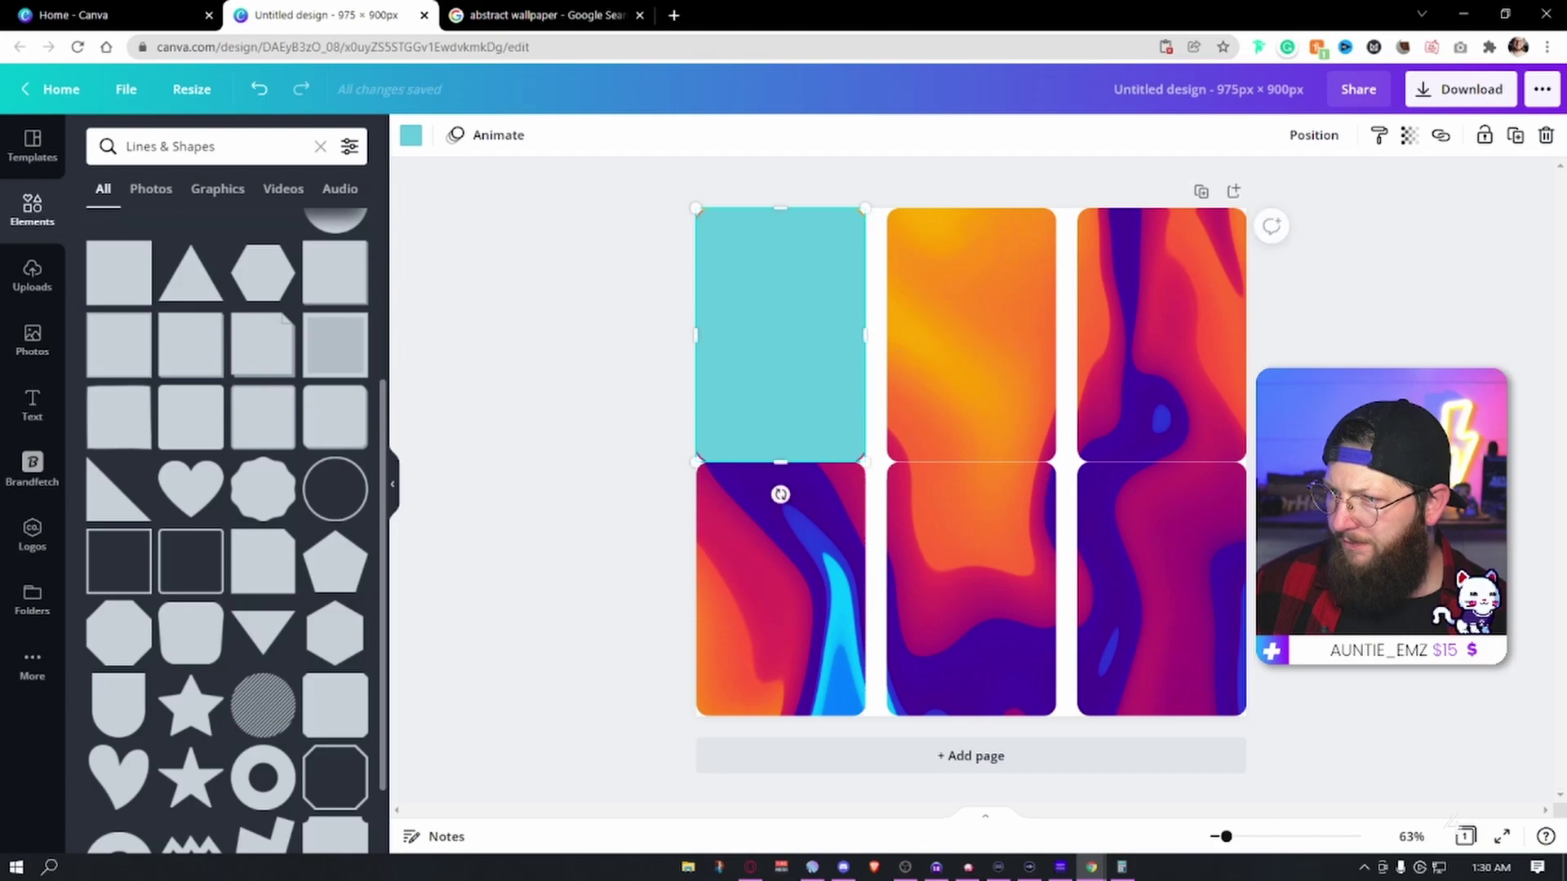
{"action": "key", "text": "Escape"}
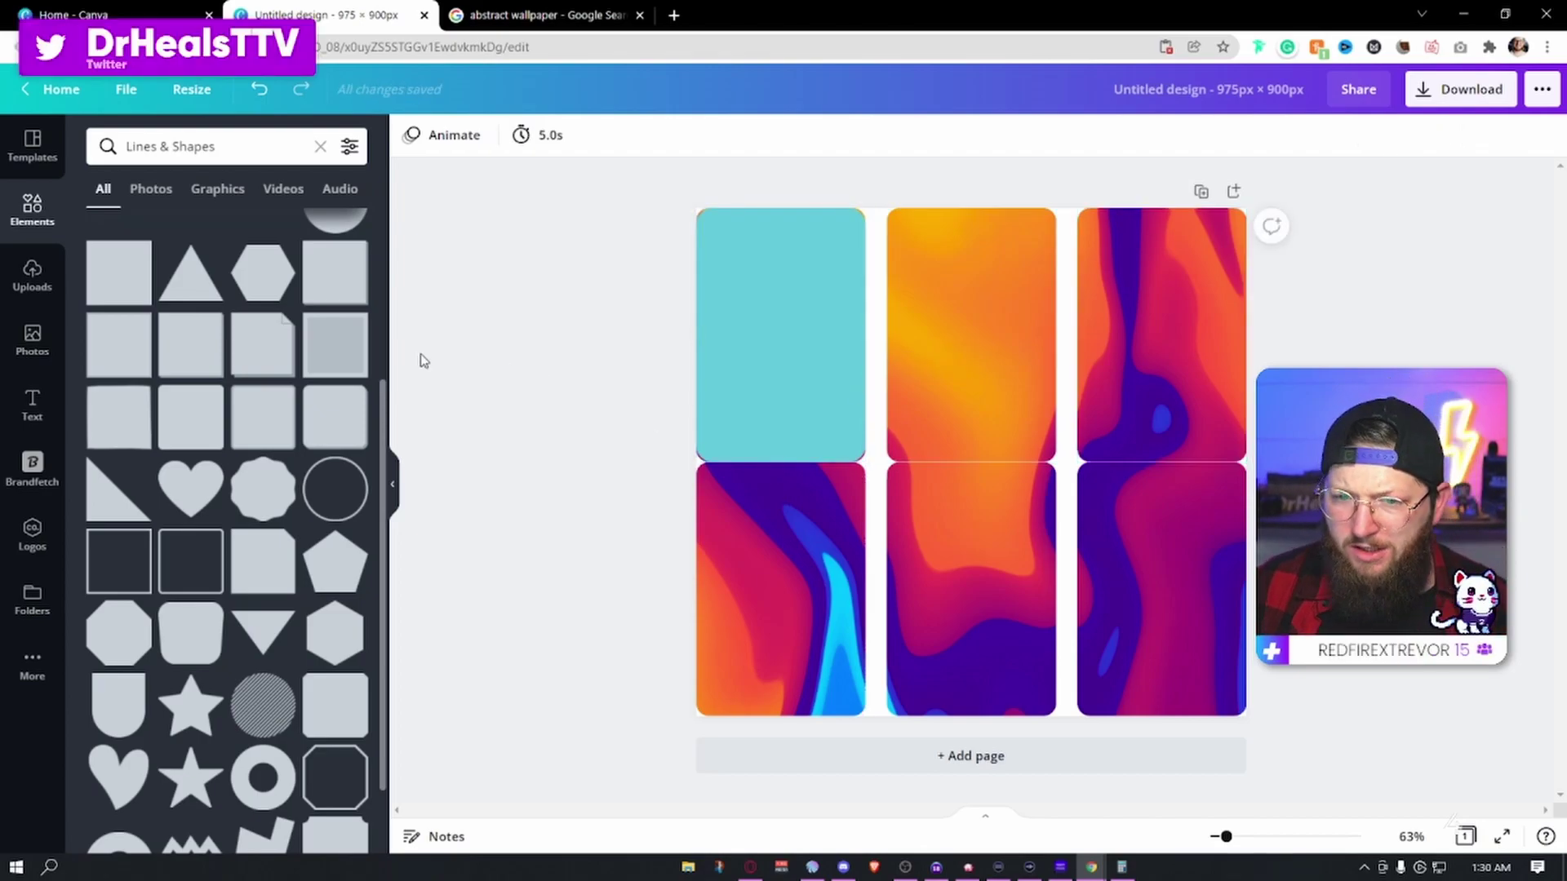
Step: Recolour the shape covering the upper-left tile to black
{"action": "scroll", "coordinate": [245, 352], "scroll_direction": "up", "scroll_amount": 1}
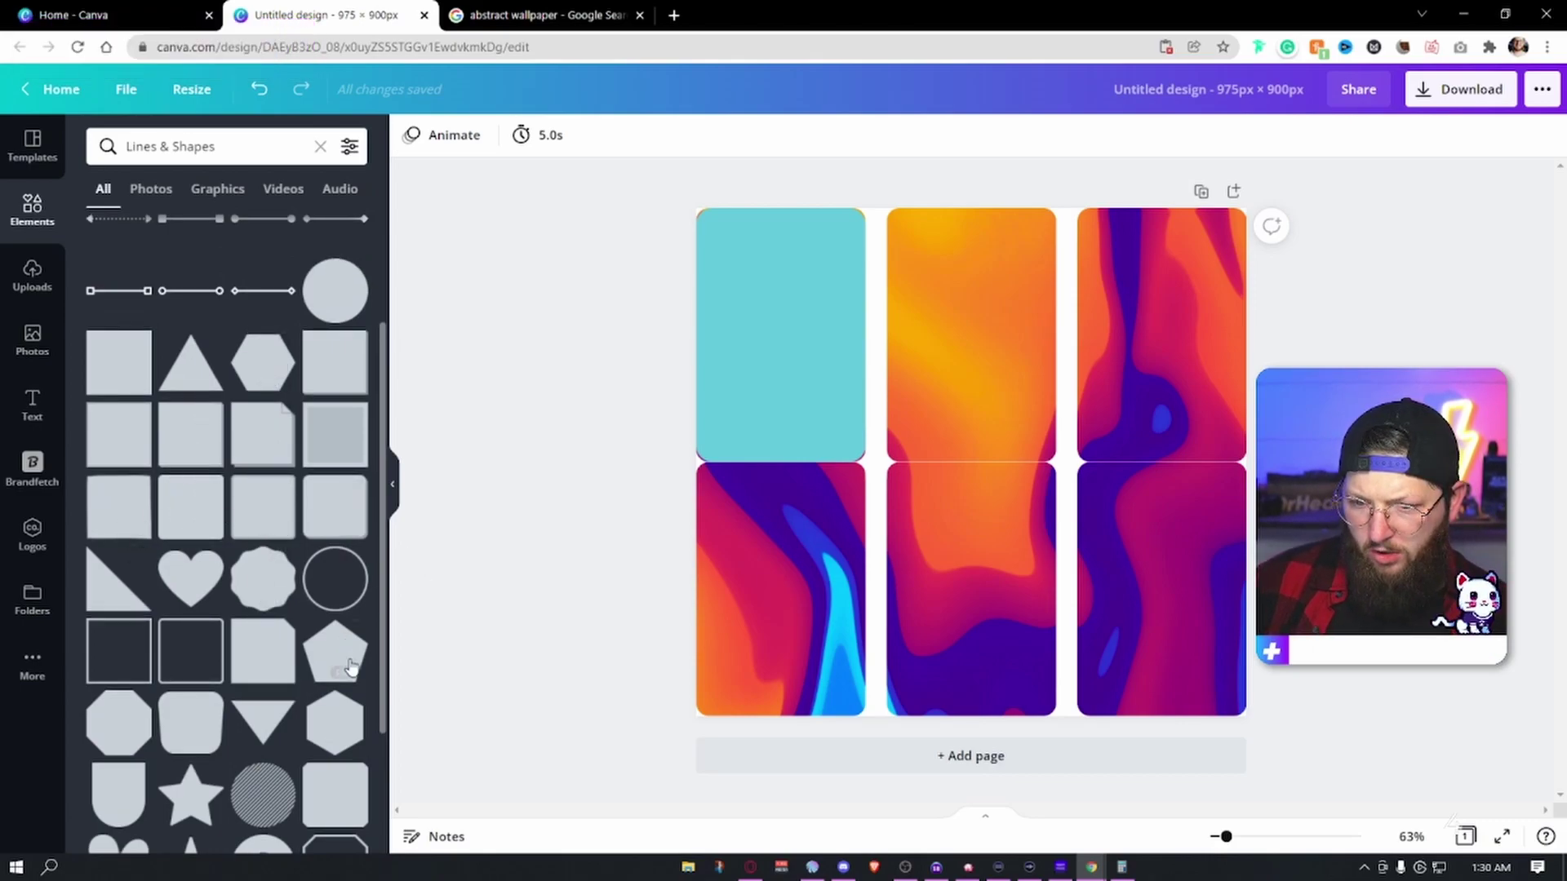
{"action": "scroll", "coordinate": [331, 653], "scroll_direction": "down", "scroll_amount": 3}
{"action": "scroll", "coordinate": [329, 694], "scroll_direction": "down", "scroll_amount": 3}
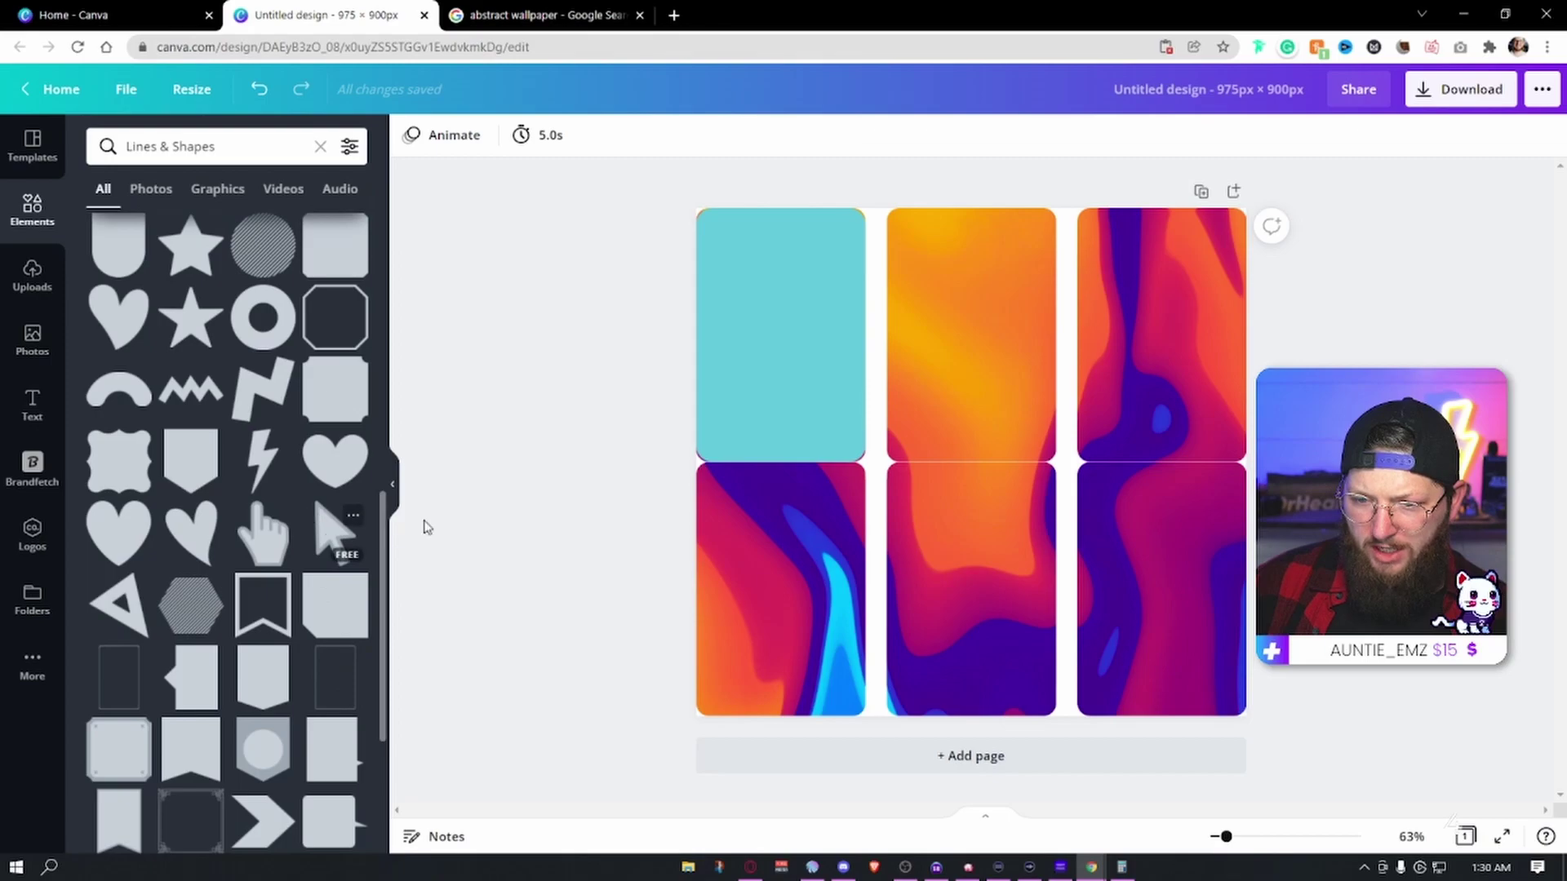
{"action": "left_click", "coordinate": [773, 341]}
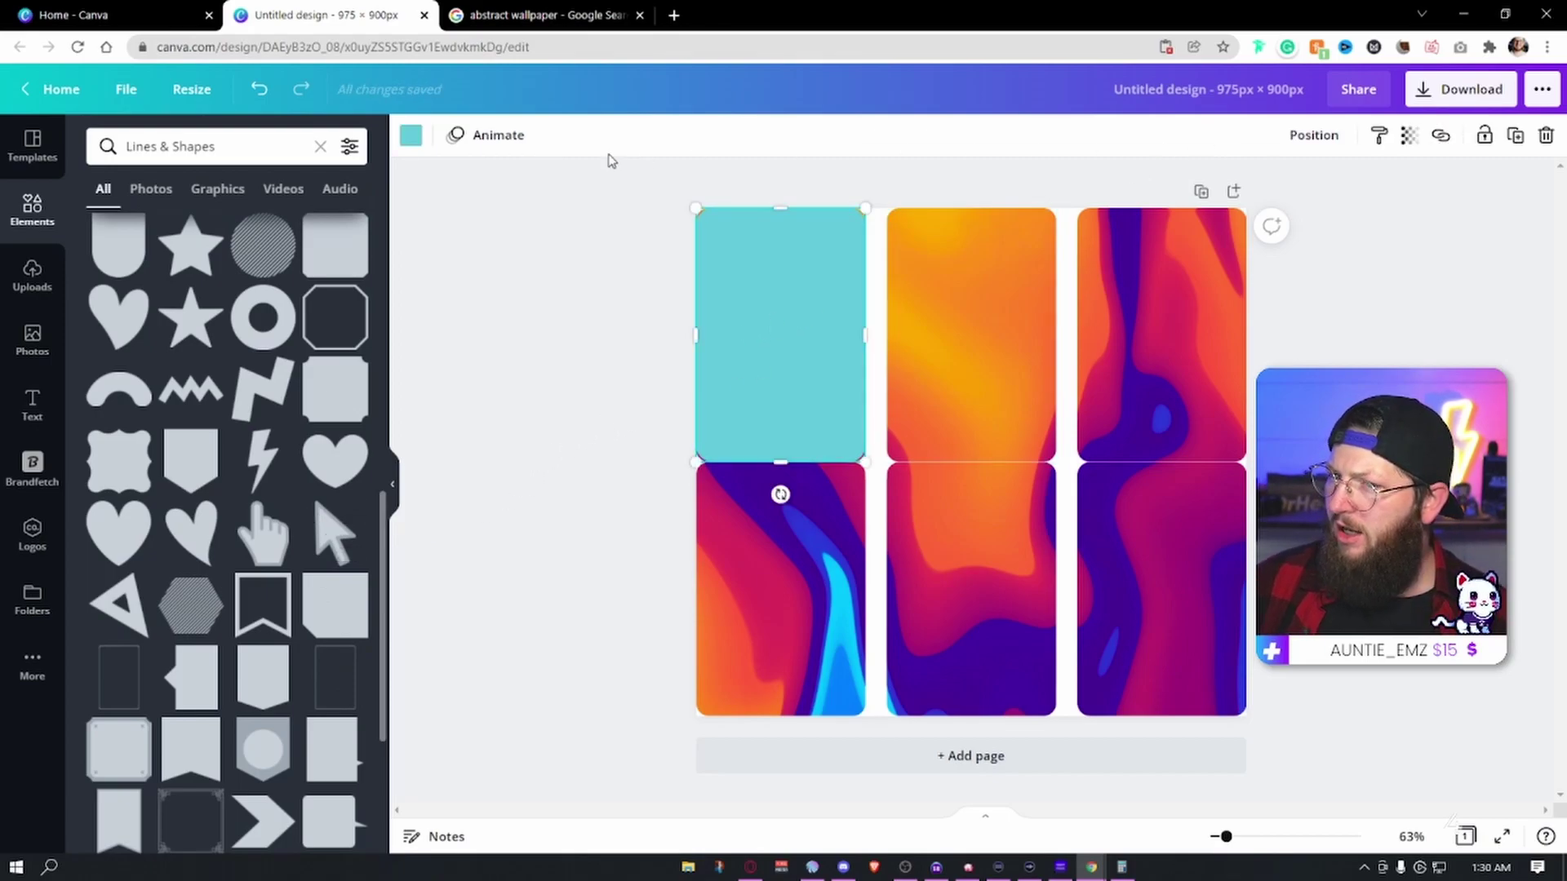
{"action": "left_click", "coordinate": [412, 139]}
{"action": "left_click", "coordinate": [104, 233]}
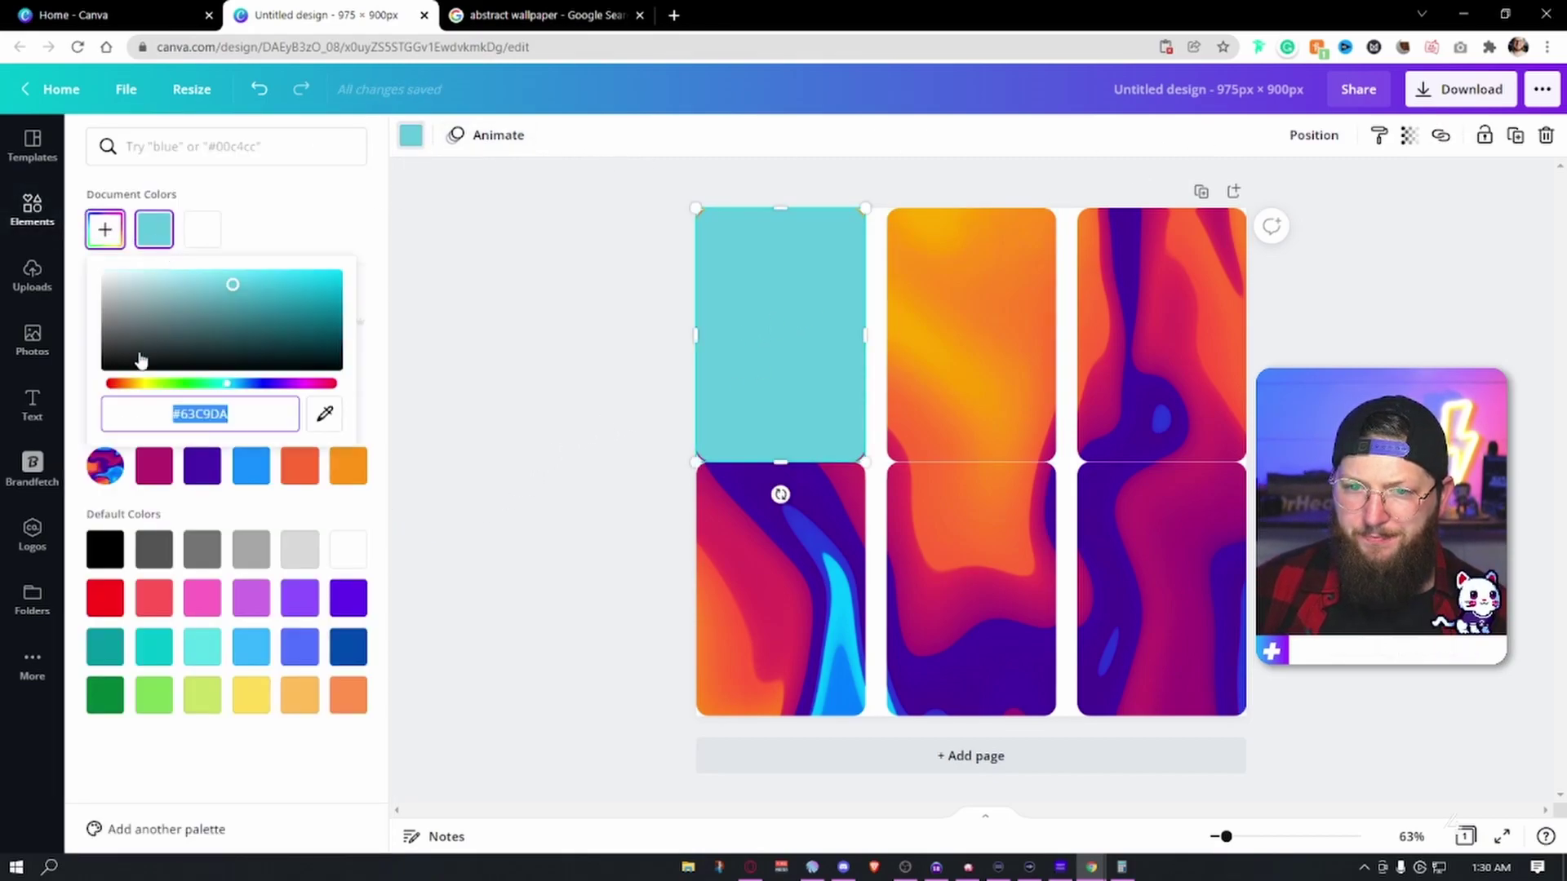
{"action": "left_click_drag", "start_coordinate": [141, 361], "coordinate": [63, 408]}
{"action": "left_click", "coordinate": [529, 361]}
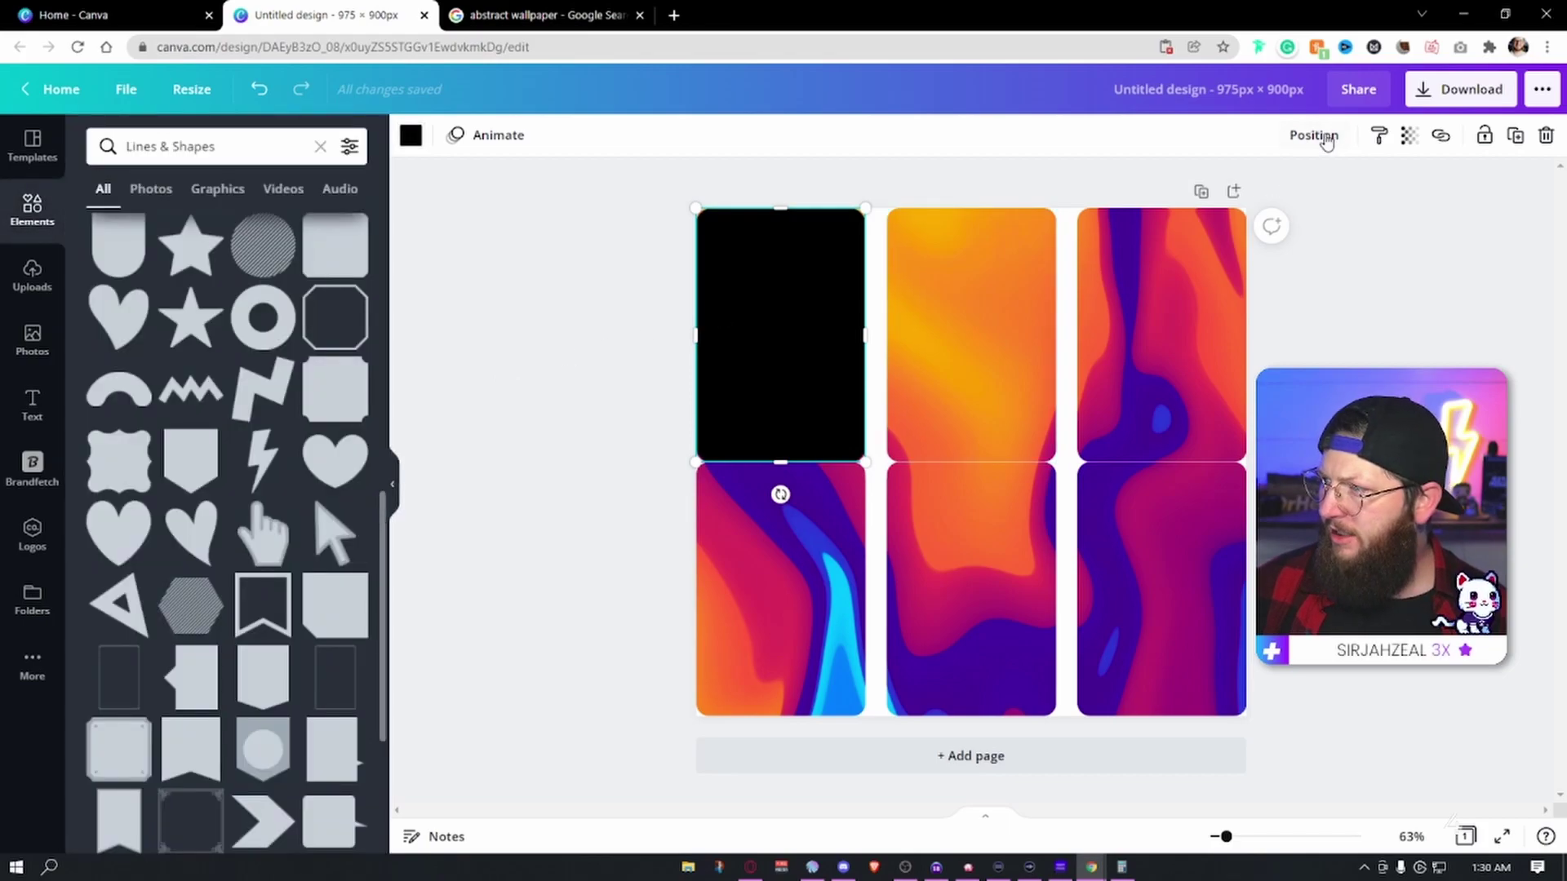
Step: Set the black overlay's transparency to 68 so the wallpaper beneath shows through darkened
{"action": "left_click", "coordinate": [1411, 137]}
{"action": "left_click_drag", "start_coordinate": [1342, 197], "coordinate": [1315, 200]}
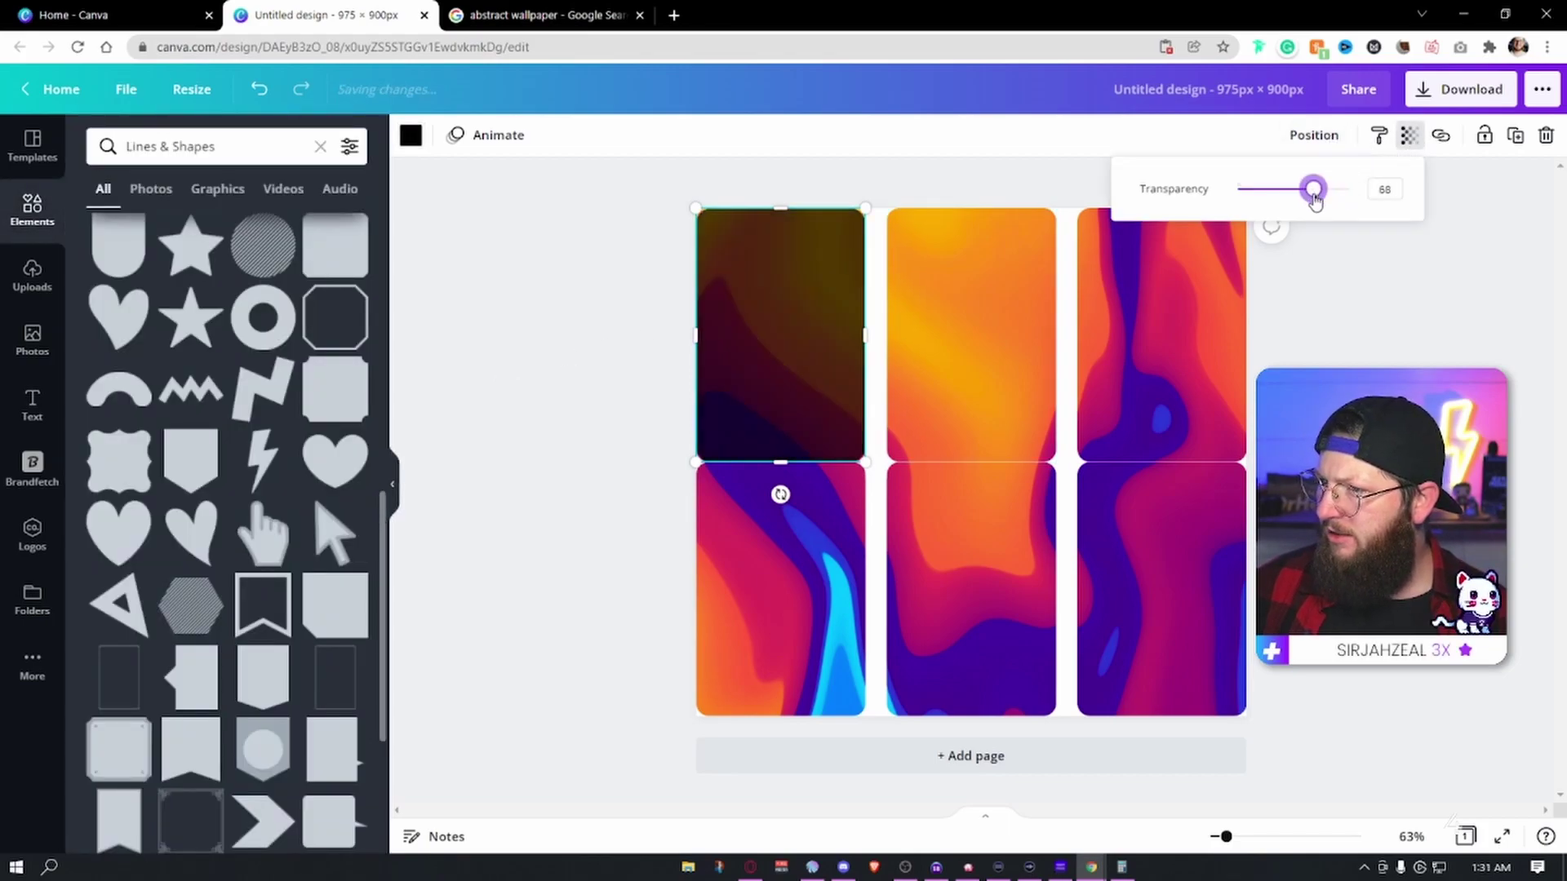
{"action": "left_click", "coordinate": [1345, 408]}
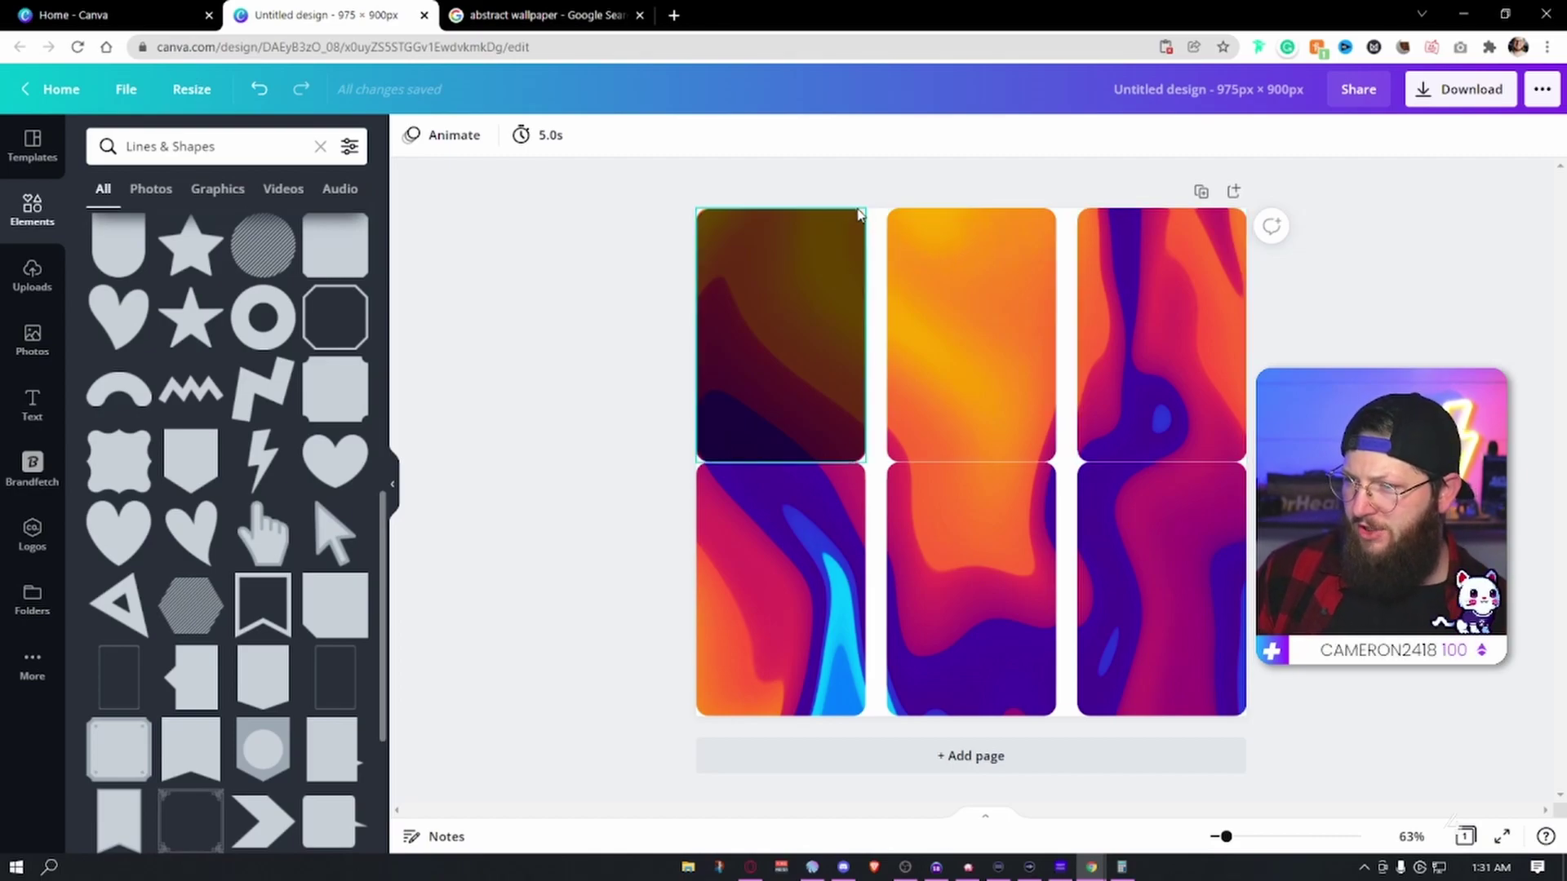
Step: Remove the black overlay and set the brightness of the upper-left tile's wallpaper to -70 instead
{"action": "left_click", "coordinate": [821, 286]}
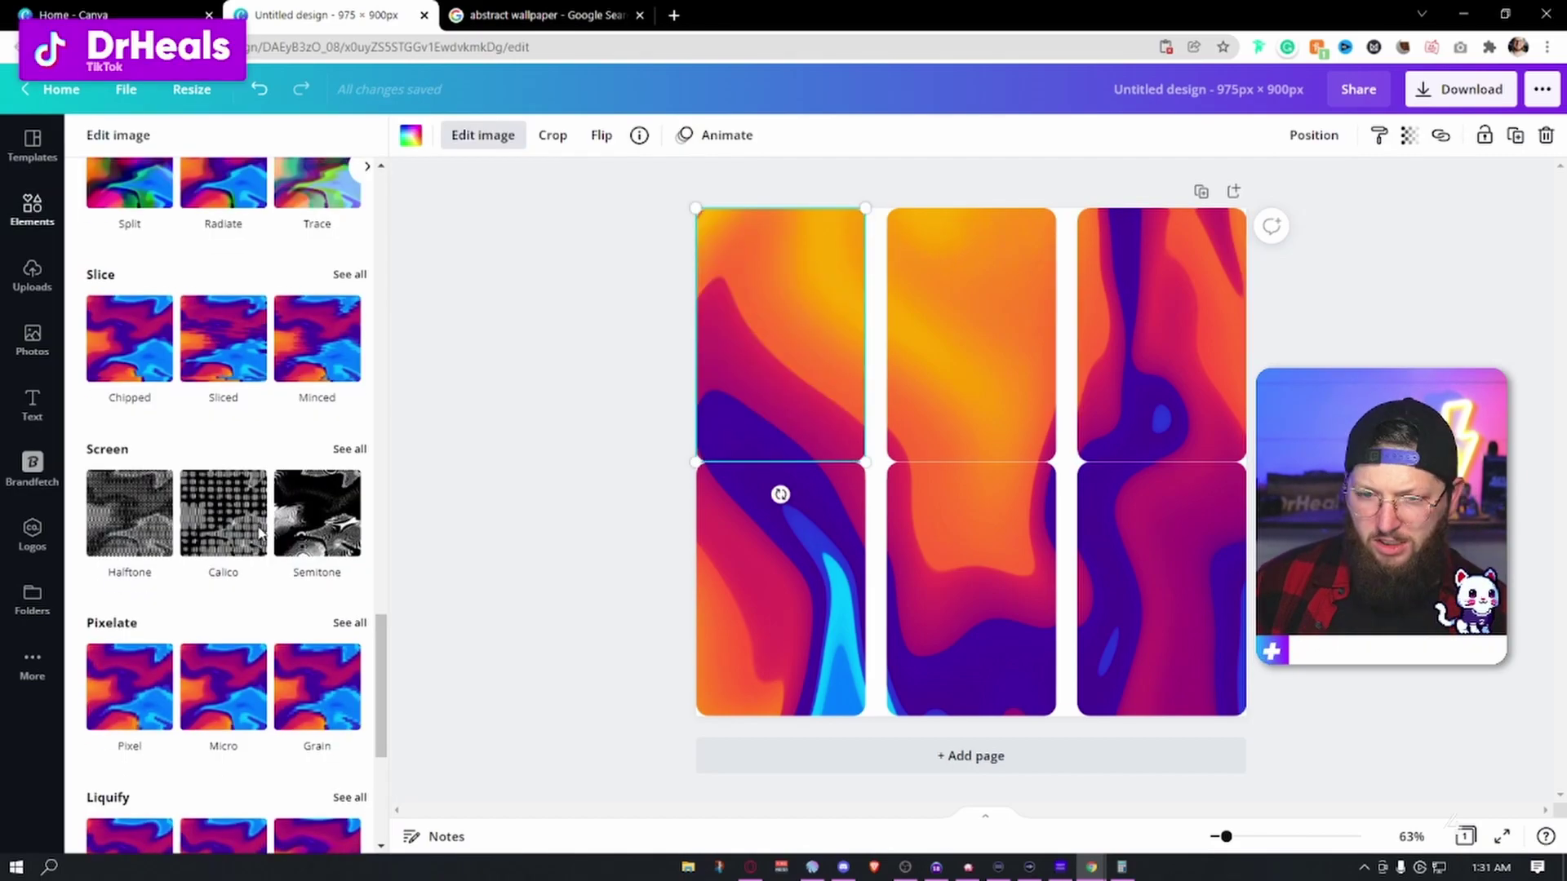
{"action": "scroll", "coordinate": [258, 533], "scroll_direction": "down", "scroll_amount": 5}
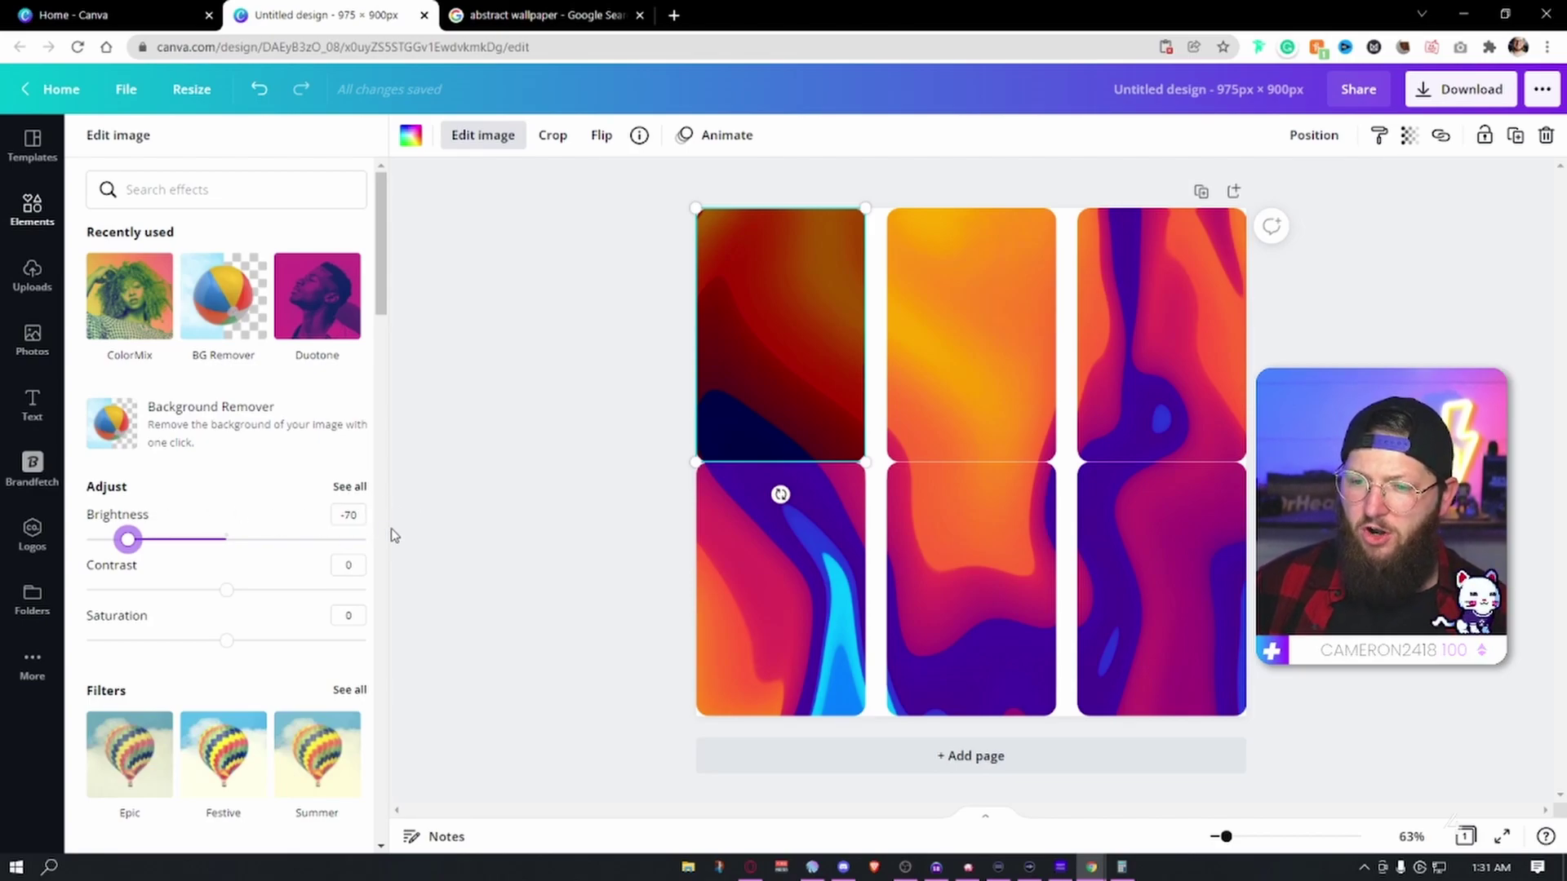
{"action": "left_click", "coordinate": [757, 380]}
Step: Lower the wallpaper brightness in the remaining tiles so all six are equally dark
{"action": "left_click", "coordinate": [976, 366]}
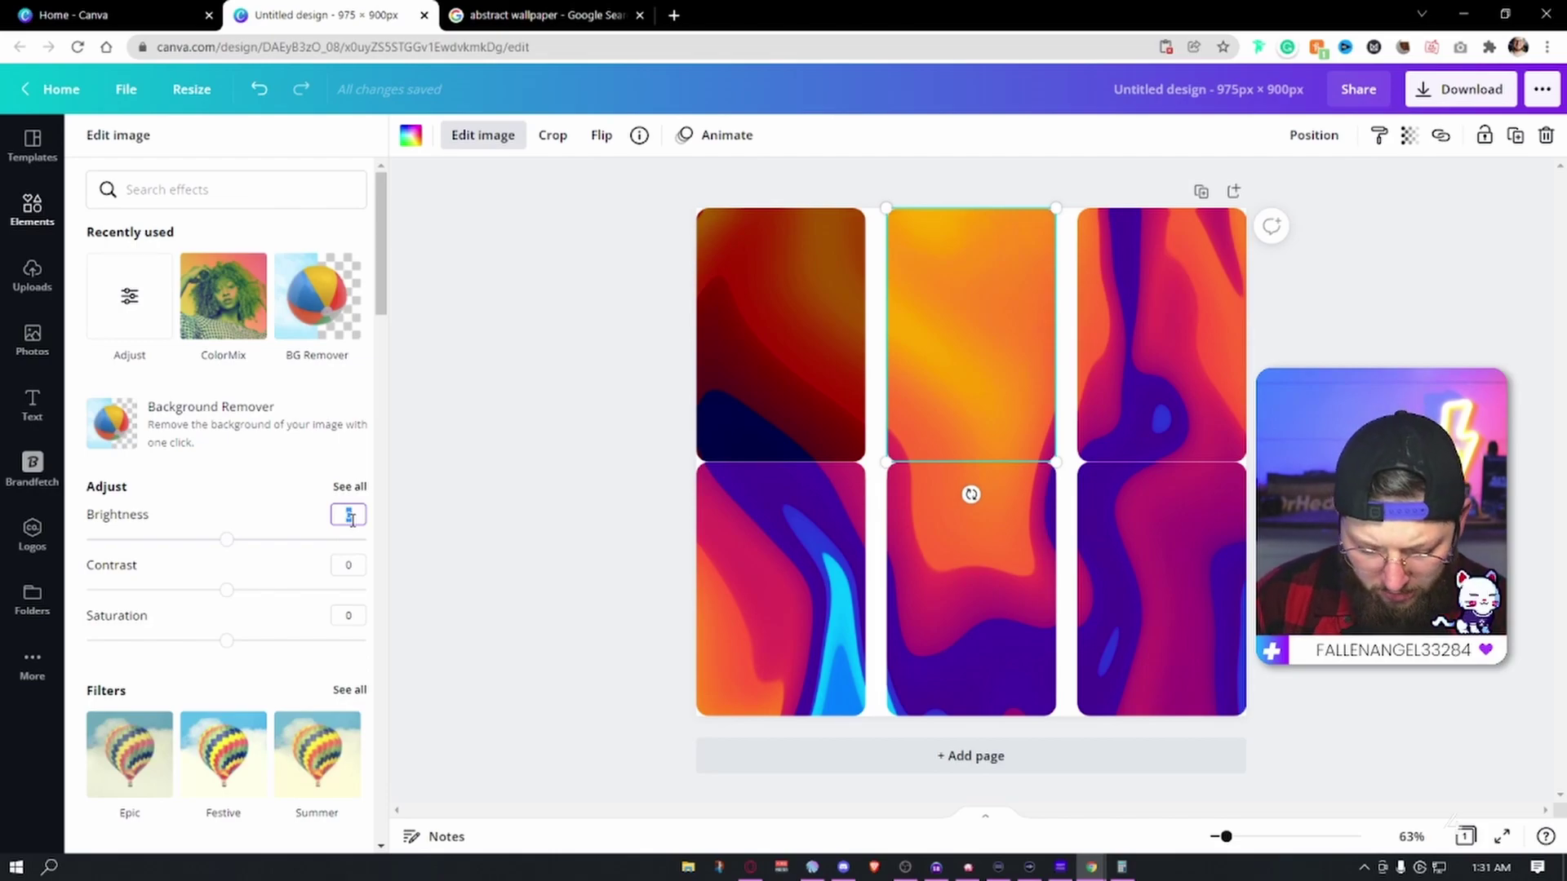
{"action": "key", "text": "Return"}
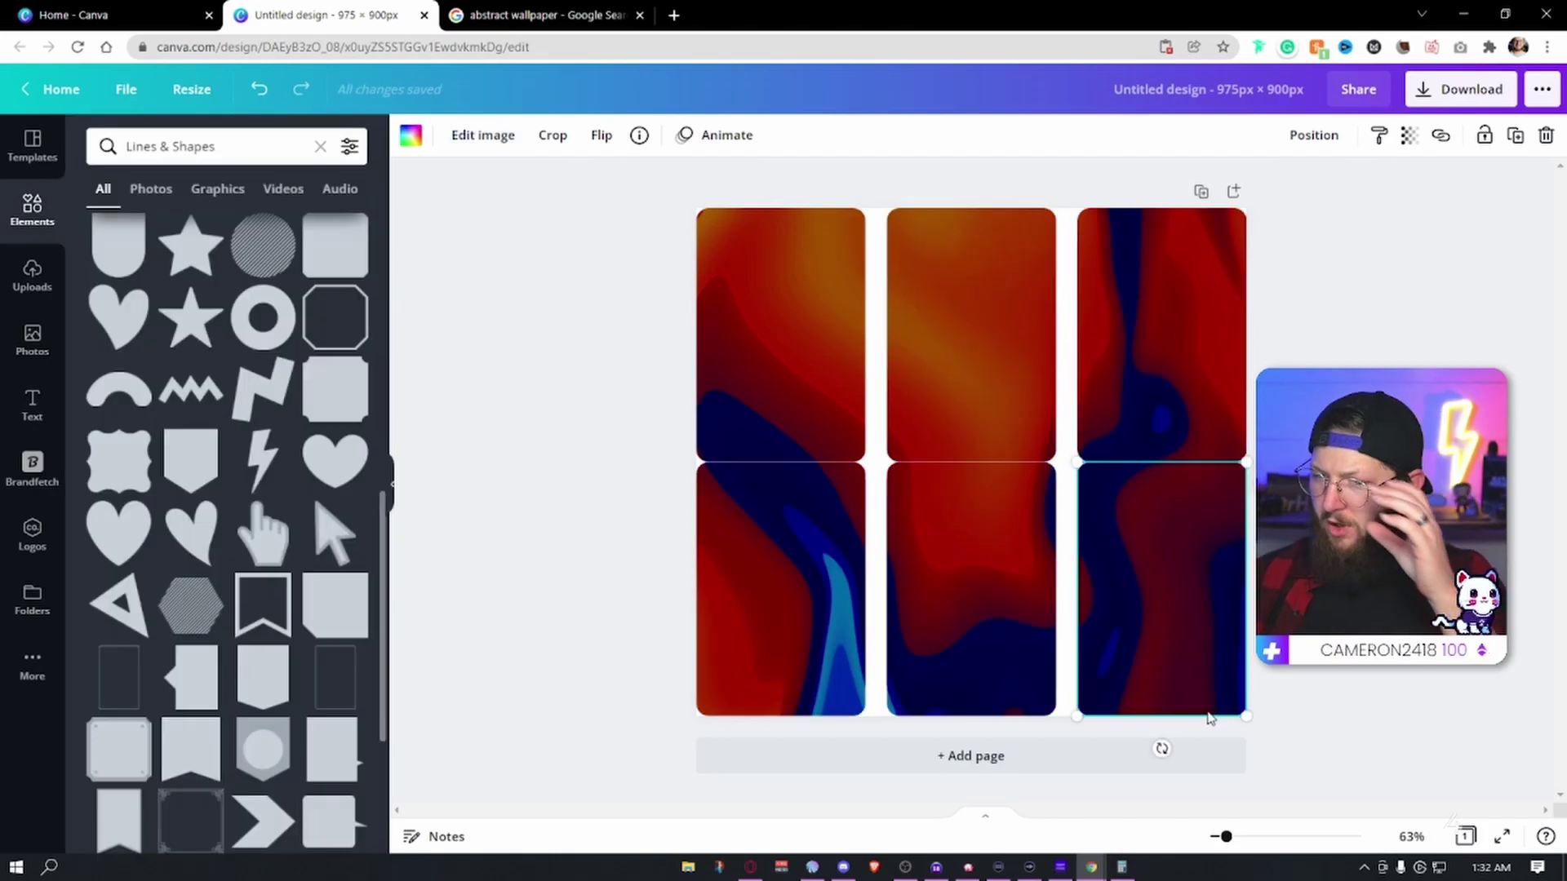
{"action": "left_click", "coordinate": [1330, 588]}
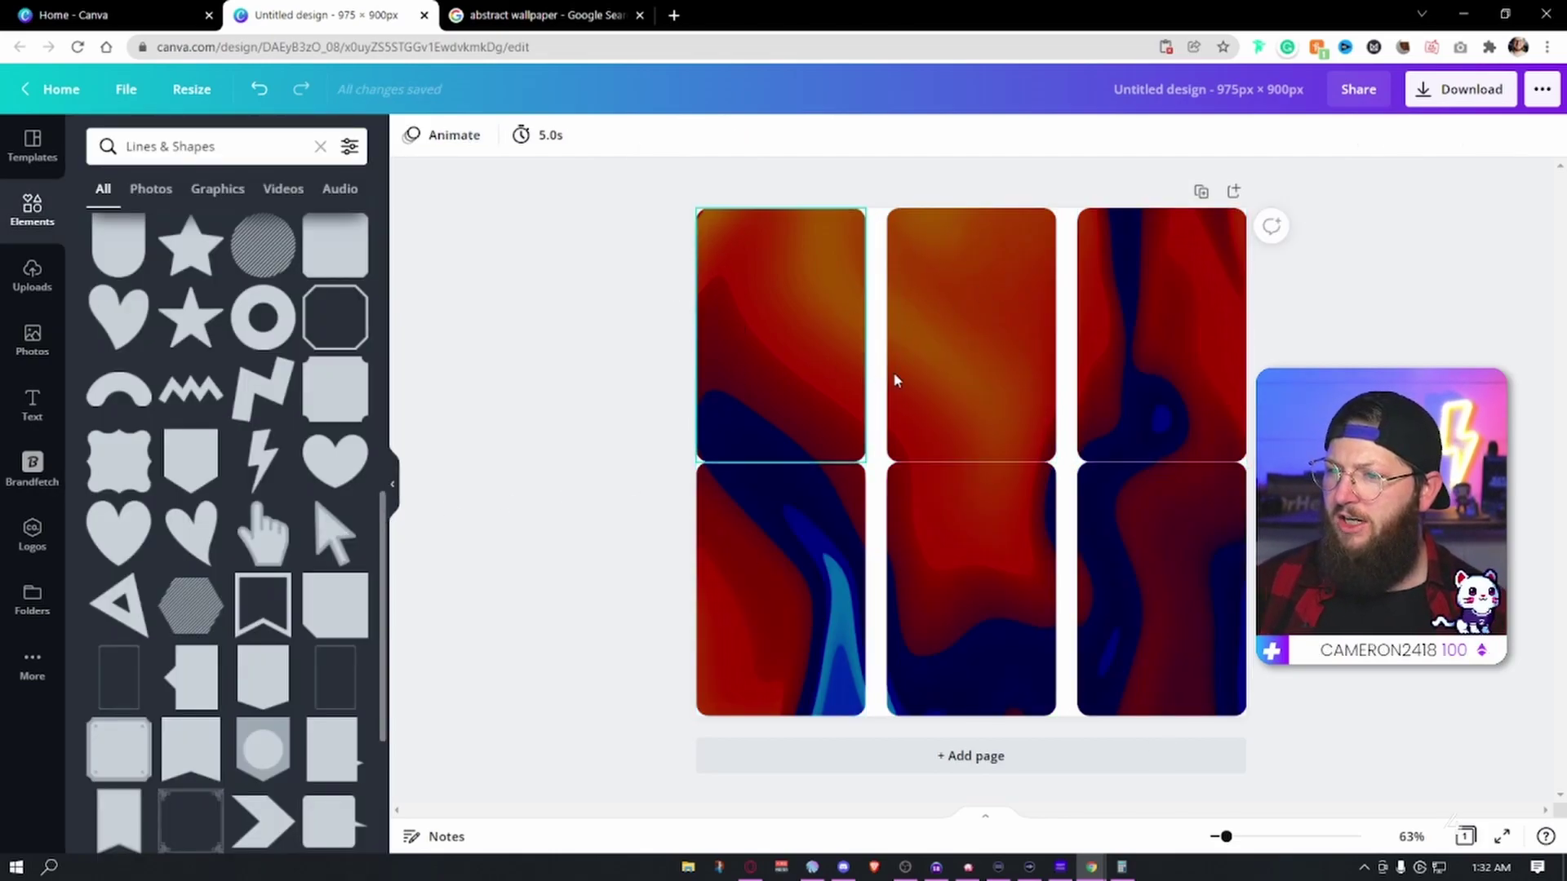
Step: Add a small circular frame near the top of the upper-left tile and fill it with the uploaded portrait photo
{"action": "left_click_drag", "start_coordinate": [1225, 836], "coordinate": [1246, 836]}
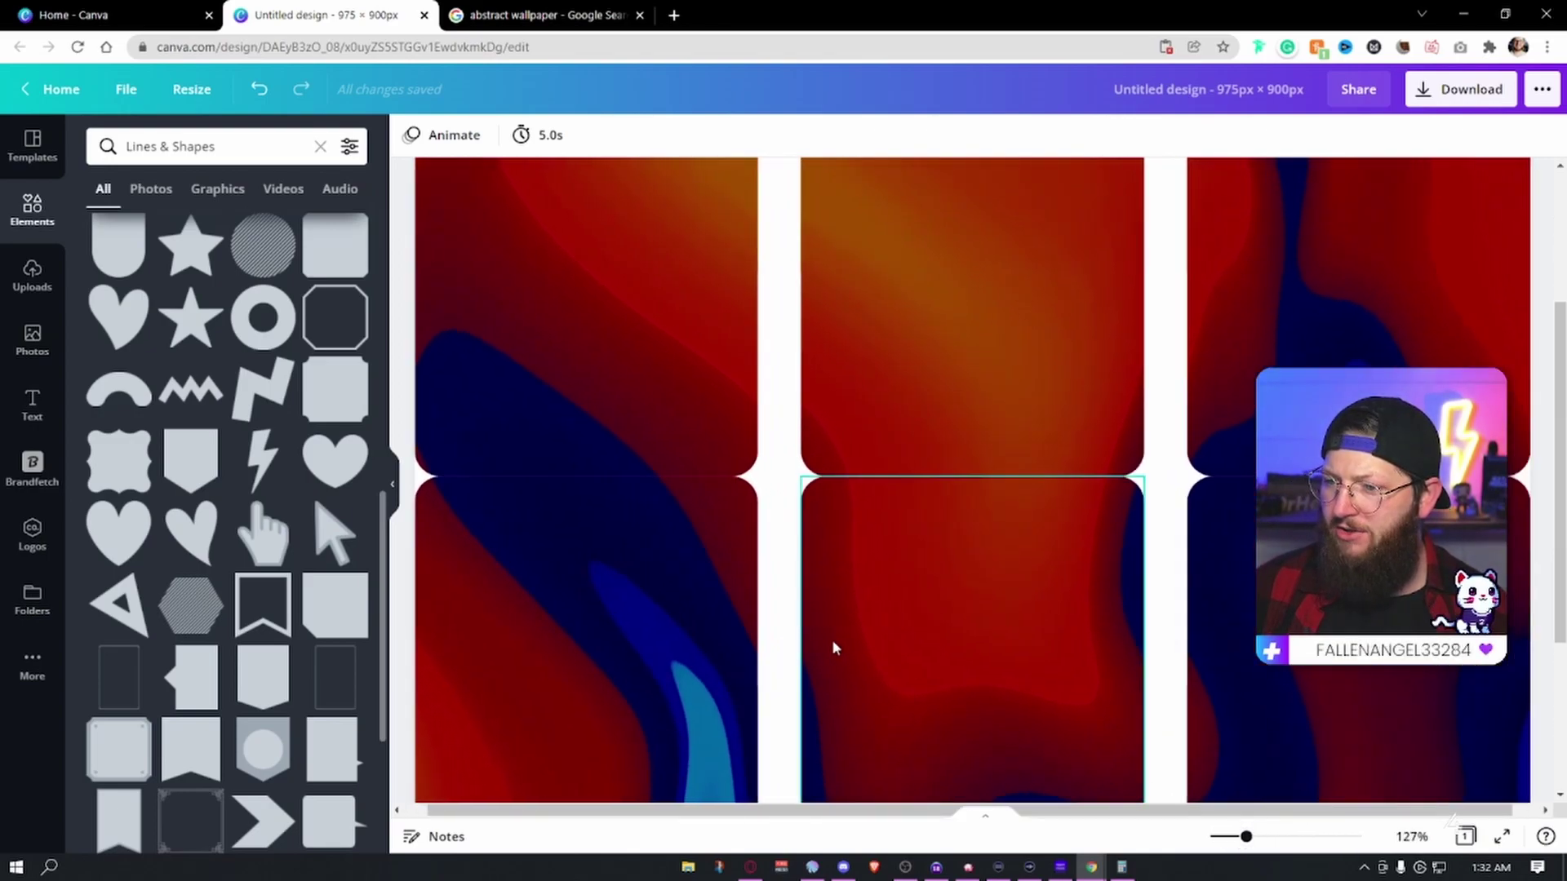
{"action": "scroll", "coordinate": [832, 647], "scroll_direction": "up", "scroll_amount": 2}
{"action": "left_click_drag", "start_coordinate": [795, 816], "coordinate": [772, 816]}
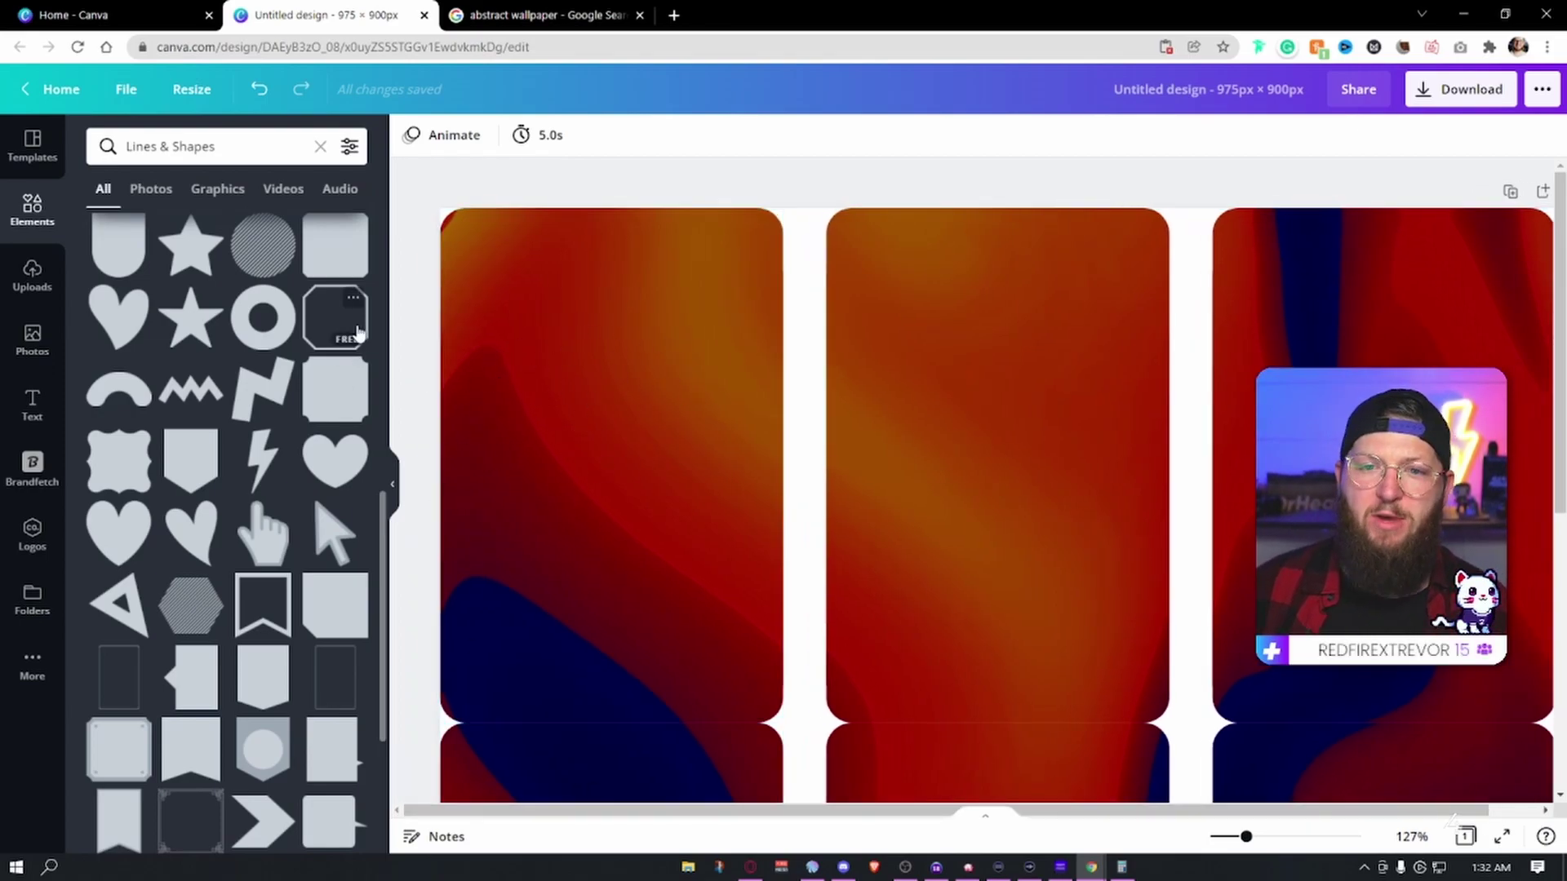
{"action": "left_click", "coordinate": [33, 208]}
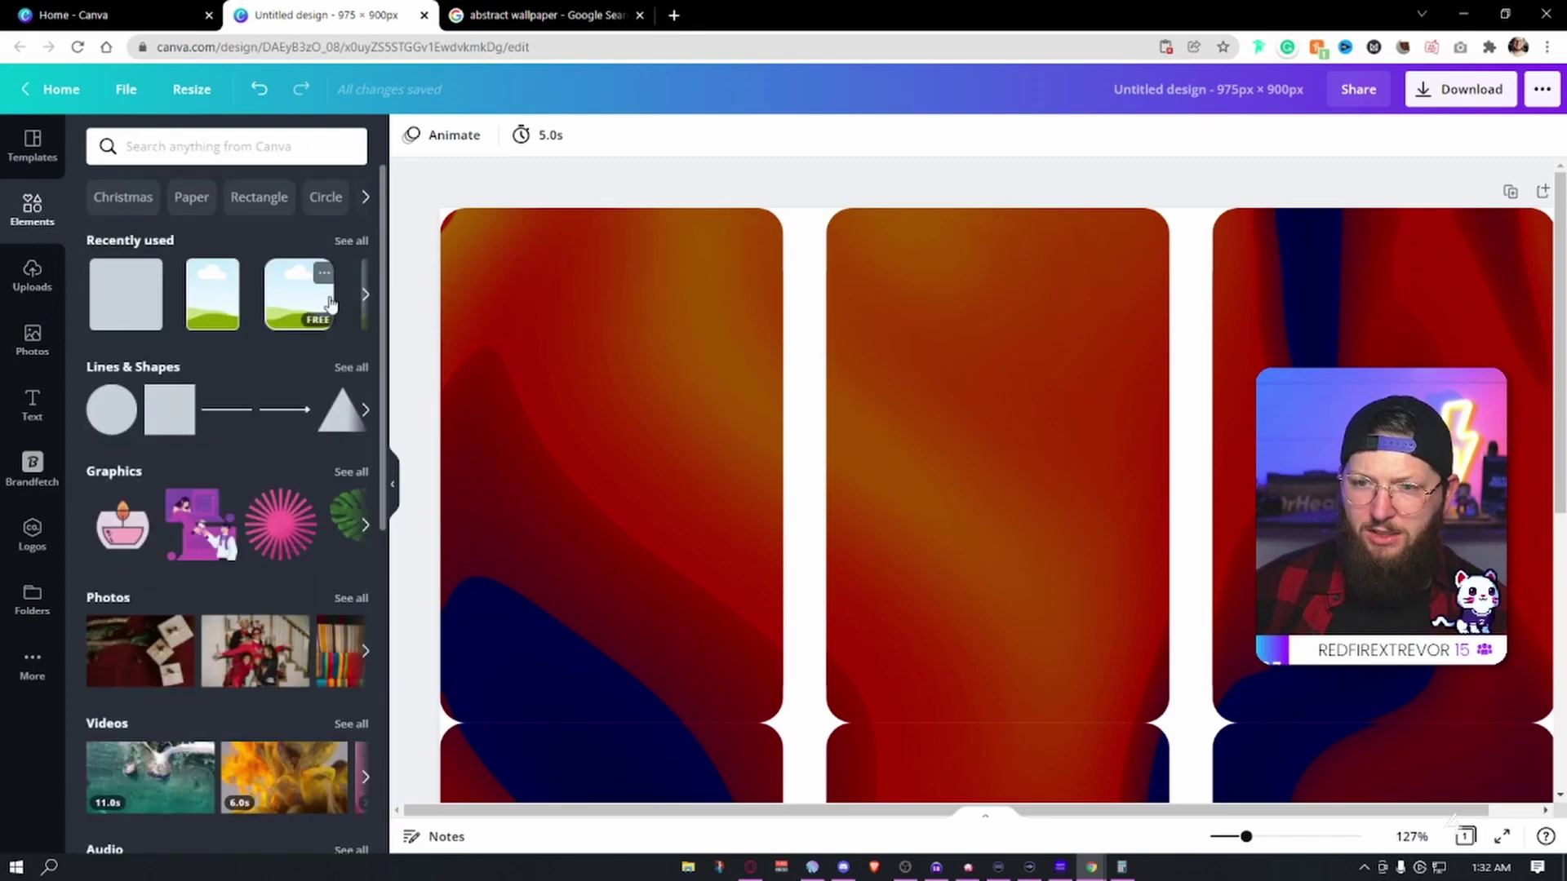
{"action": "scroll", "coordinate": [235, 591], "scroll_direction": "down", "scroll_amount": 7}
{"action": "left_click", "coordinate": [125, 677]}
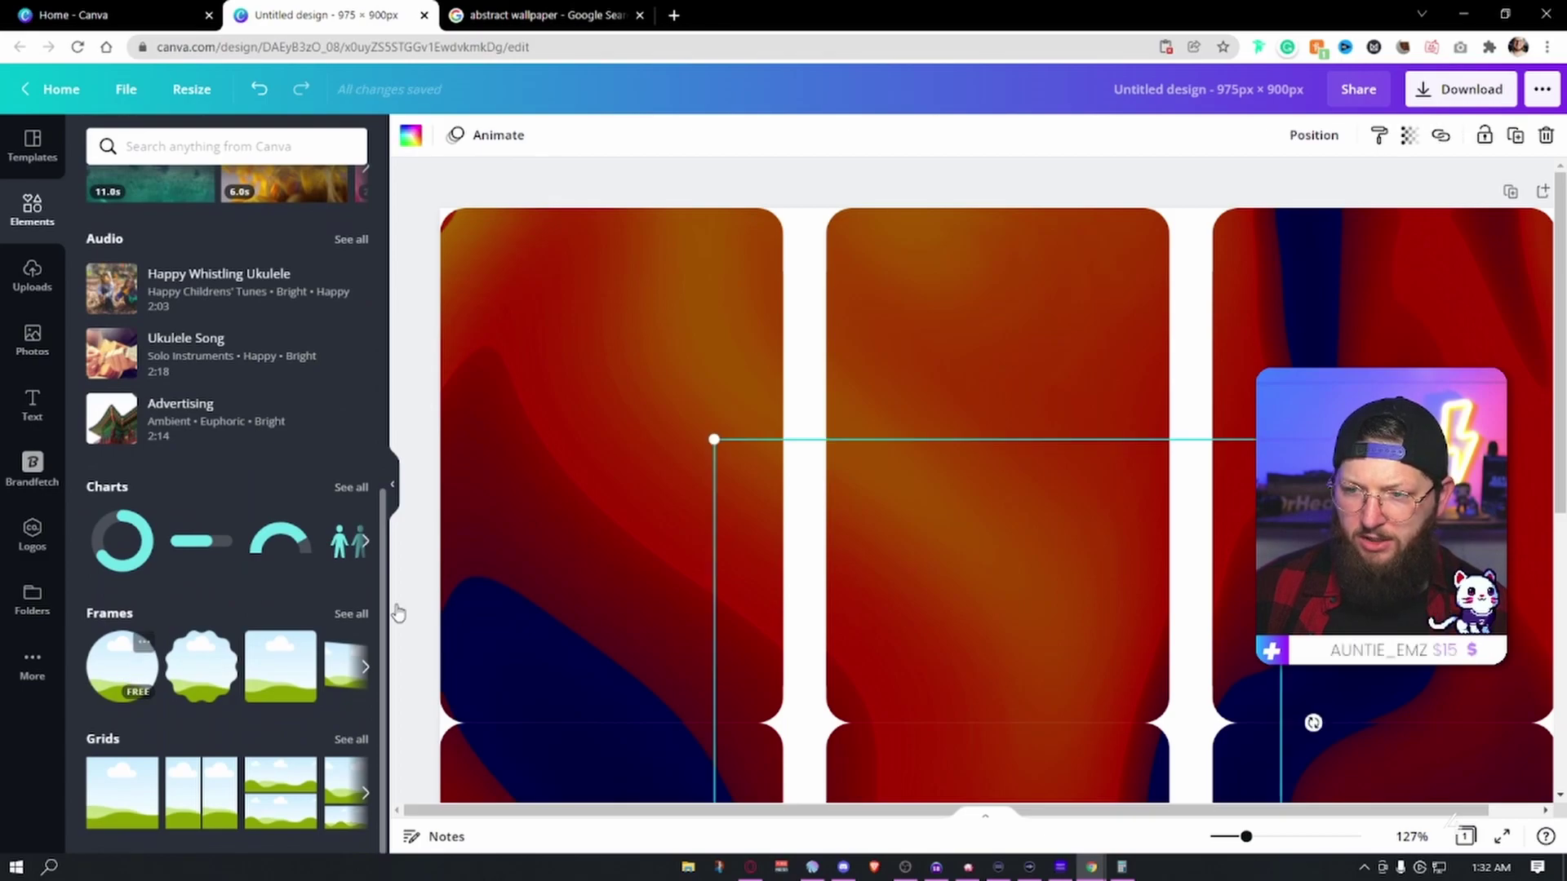
{"action": "left_click_drag", "start_coordinate": [1283, 438], "coordinate": [1081, 687]}
{"action": "left_click_drag", "start_coordinate": [1001, 736], "coordinate": [775, 295]}
{"action": "left_click_drag", "start_coordinate": [836, 225], "coordinate": [596, 352]}
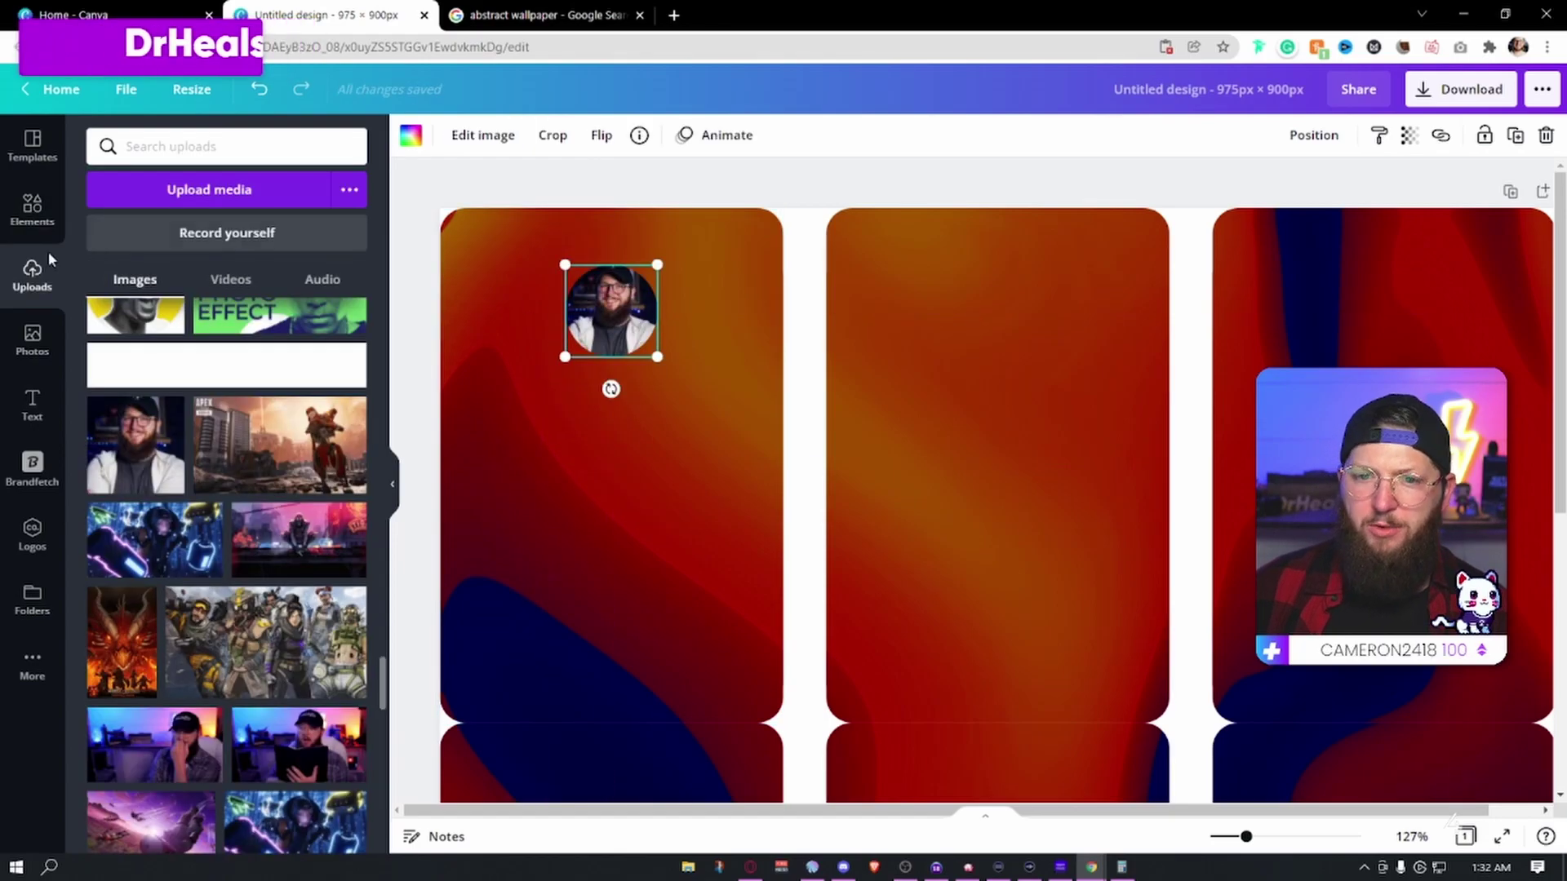
Step: Add a circle shape, shrink it to slightly larger than the round portrait and centre it over the portrait
{"action": "left_click", "coordinate": [40, 218]}
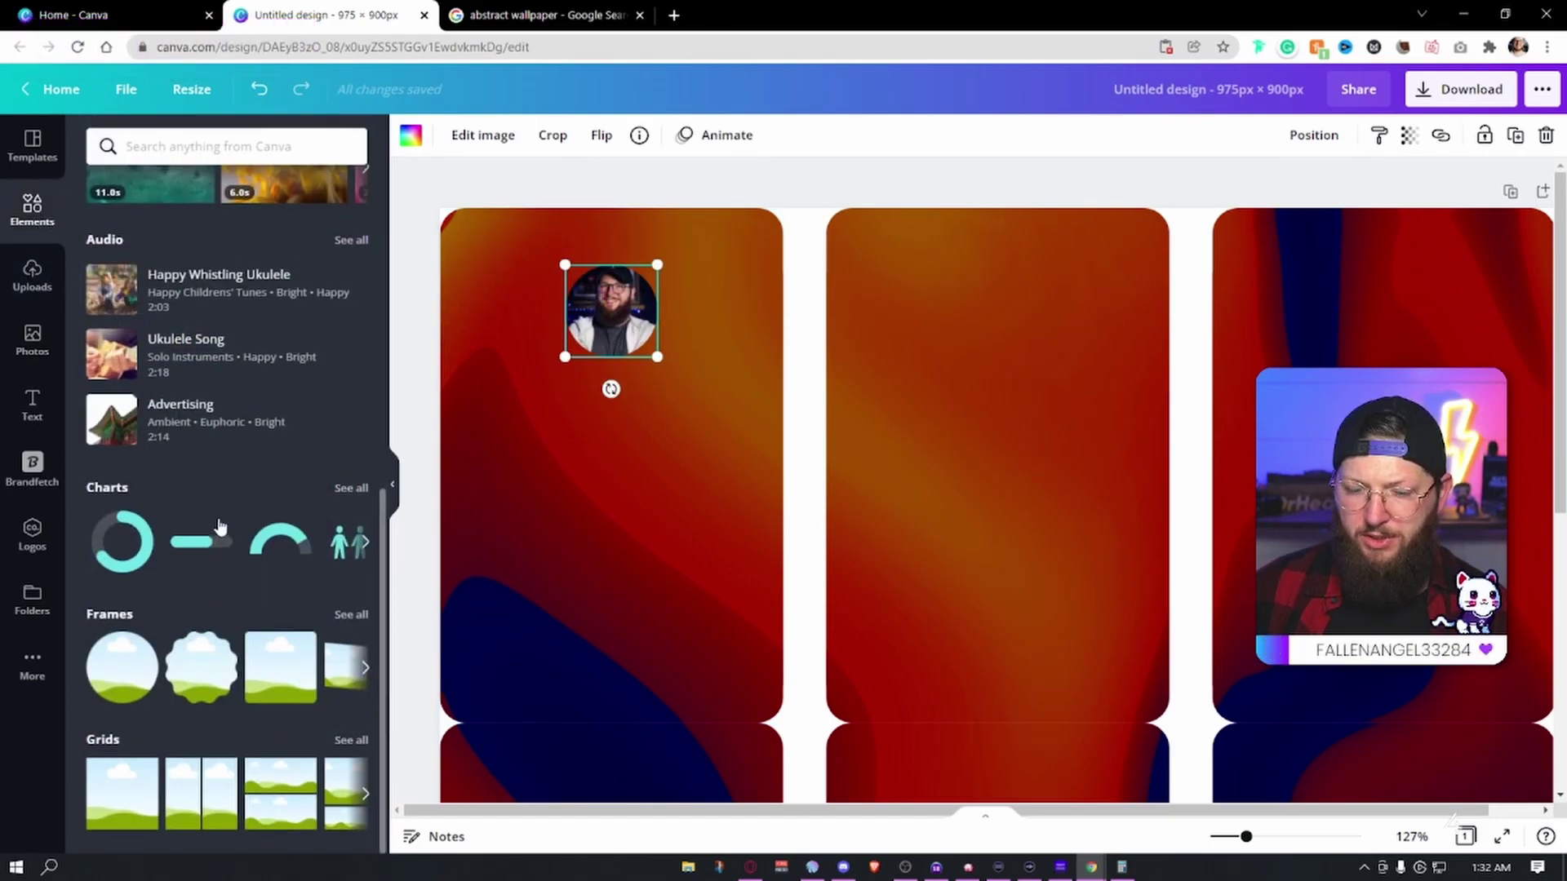
{"action": "scroll", "coordinate": [206, 478], "scroll_direction": "up", "scroll_amount": 8}
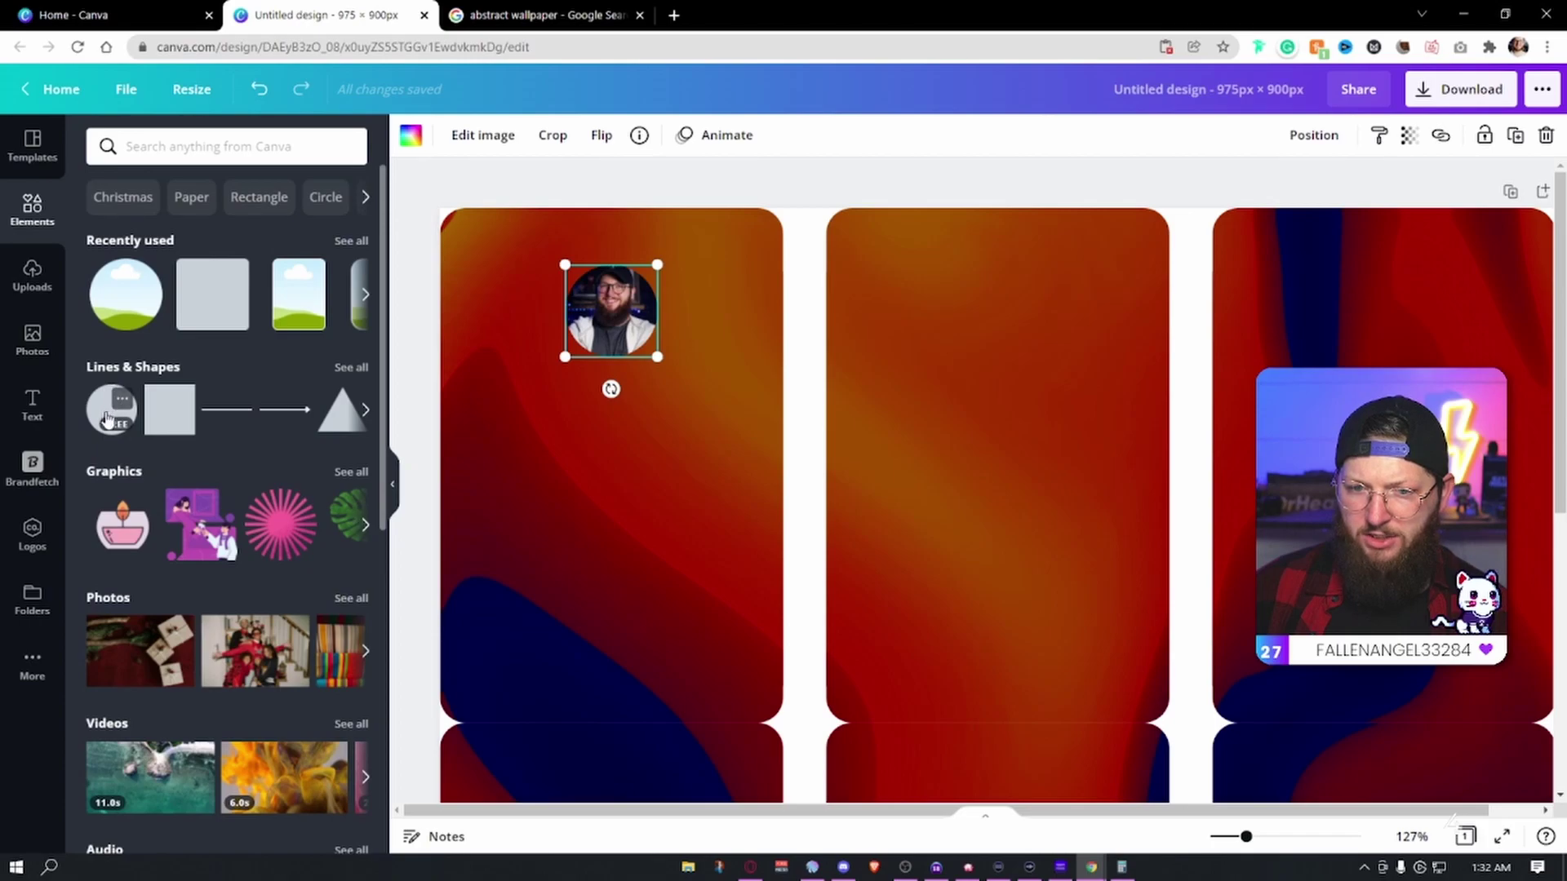
{"action": "left_click", "coordinate": [97, 419]}
{"action": "left_click_drag", "start_coordinate": [1280, 440], "coordinate": [1034, 687]}
{"action": "left_click_drag", "start_coordinate": [910, 738], "coordinate": [611, 303]}
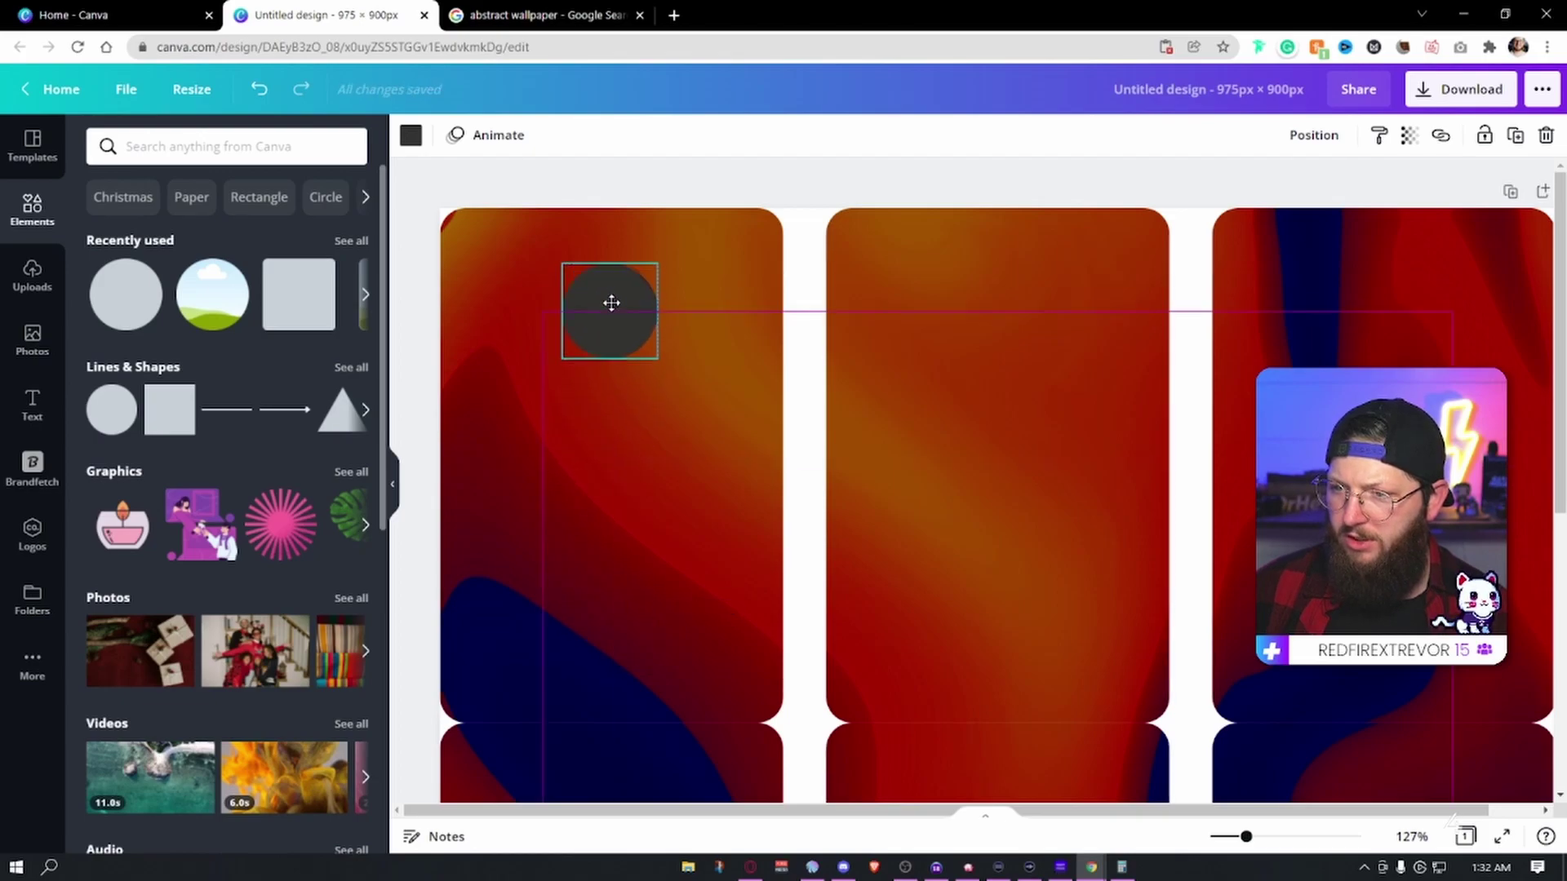
Step: Colour the circle white and send it behind the portrait so it forms a thin white ring
{"action": "left_click", "coordinate": [413, 139]}
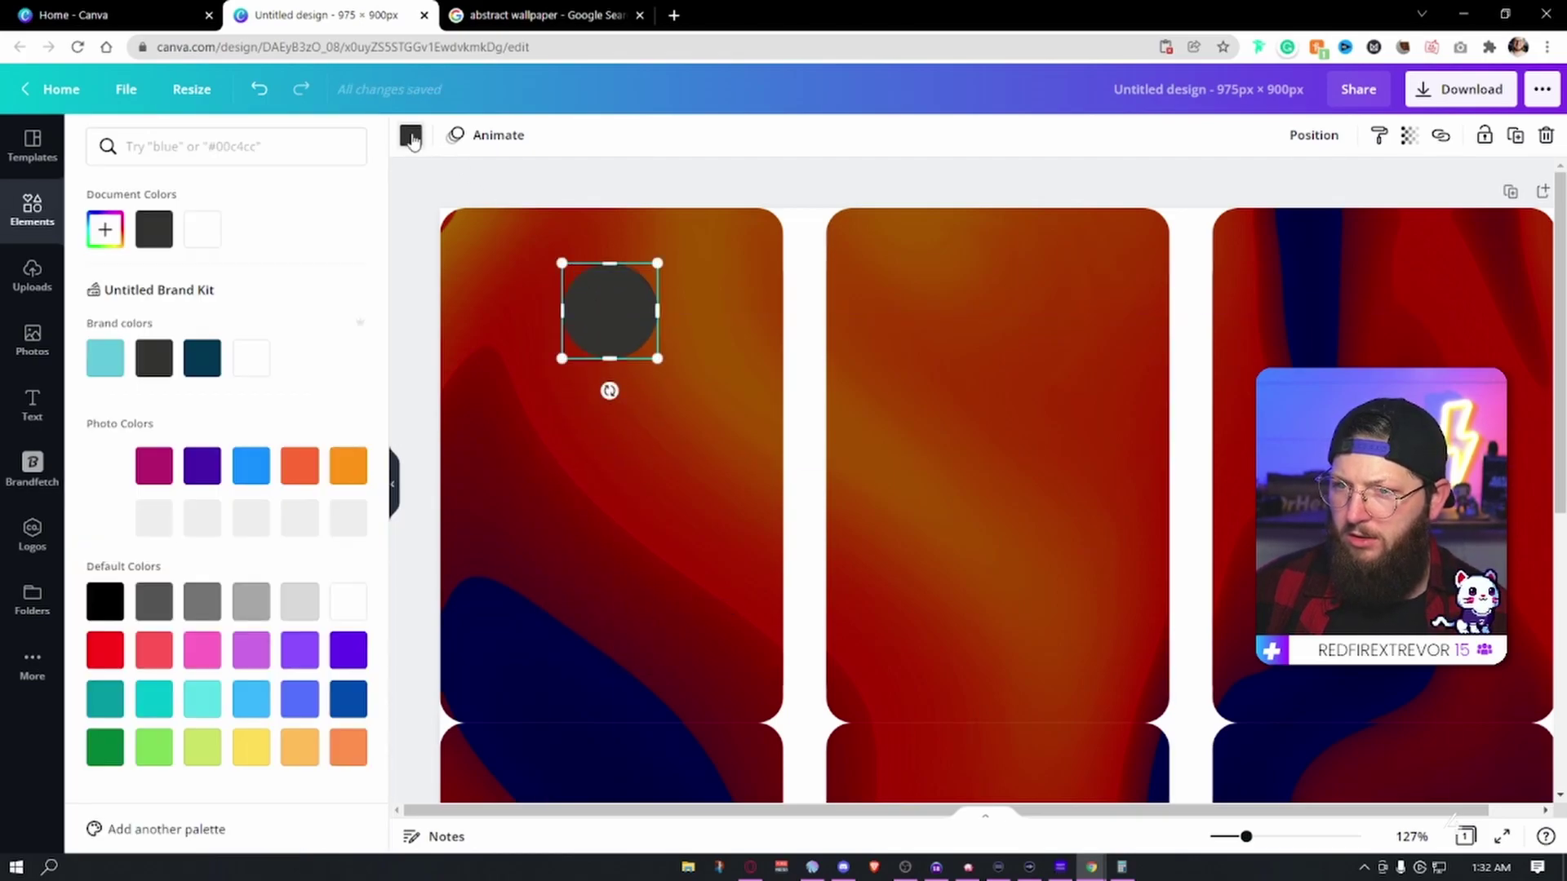
{"action": "left_click", "coordinate": [202, 235]}
{"action": "left_click", "coordinate": [1300, 139]}
{"action": "left_click", "coordinate": [1240, 188]}
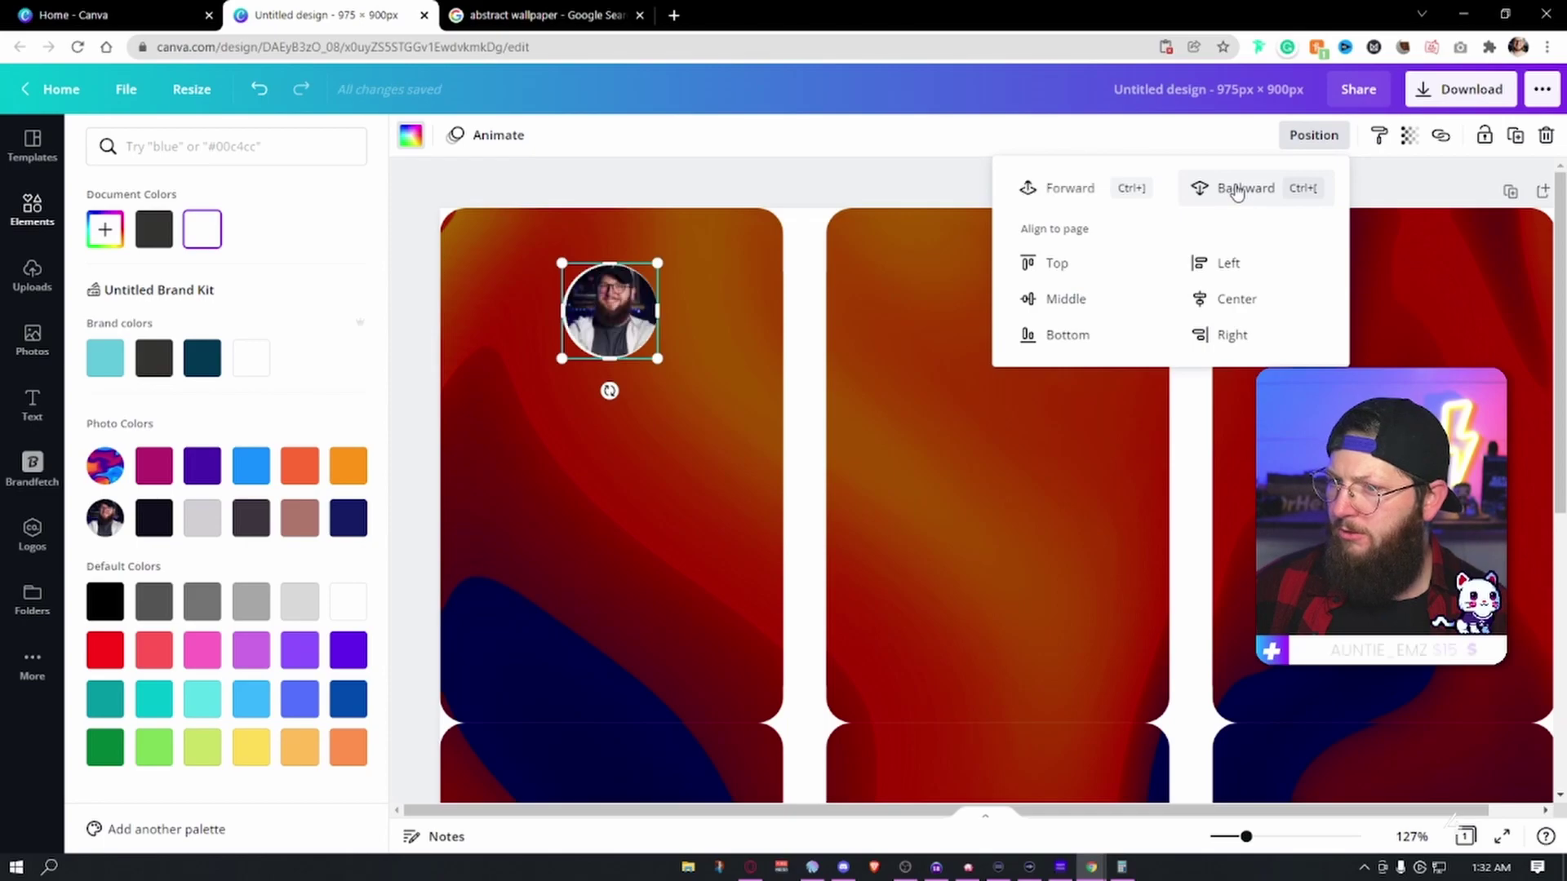
{"action": "left_click", "coordinate": [807, 175]}
{"action": "scroll", "coordinate": [707, 212], "scroll_direction": "right", "scroll_amount": 1}
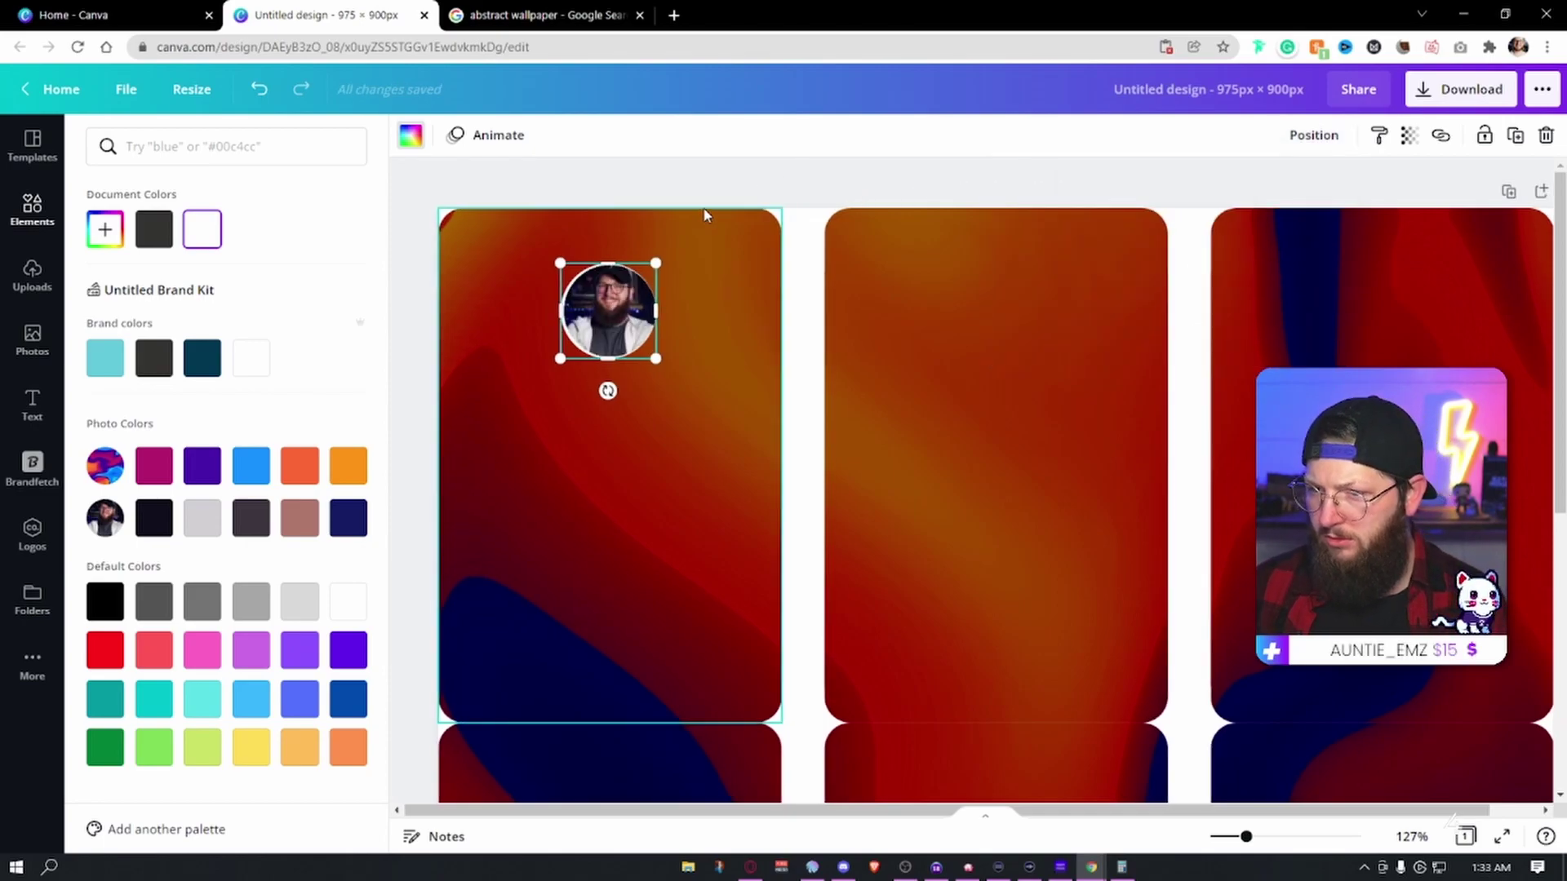
{"action": "left_click", "coordinate": [687, 175]}
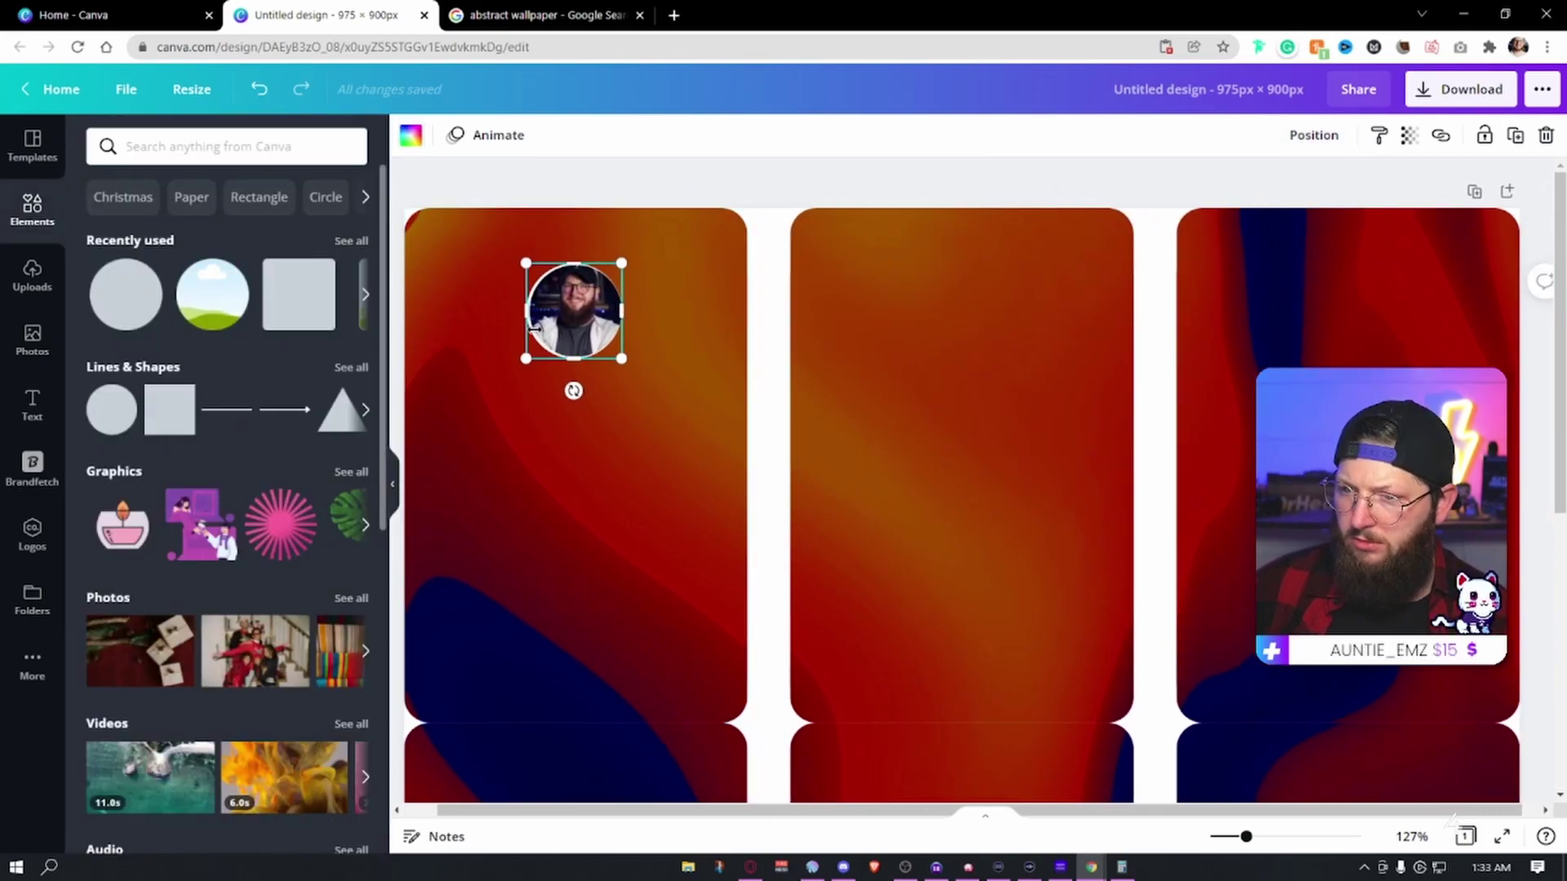
Step: Group the portrait with its white circle and centre the group horizontally in the upper-left tile
{"action": "left_click", "coordinate": [508, 184]}
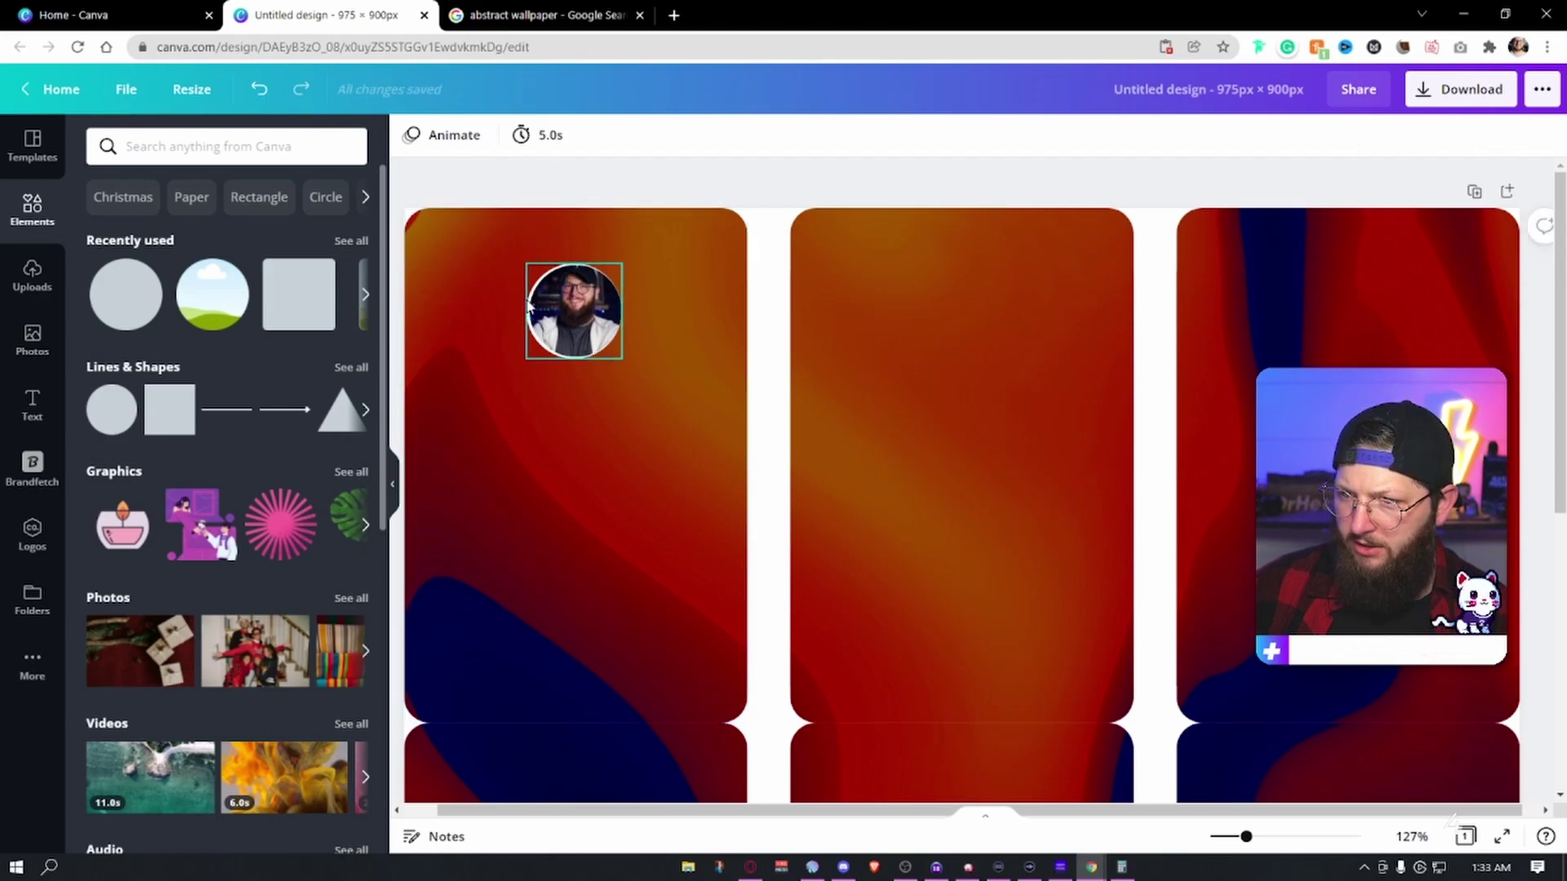
{"action": "left_click", "coordinate": [573, 310]}
{"action": "left_click", "coordinate": [1238, 137]}
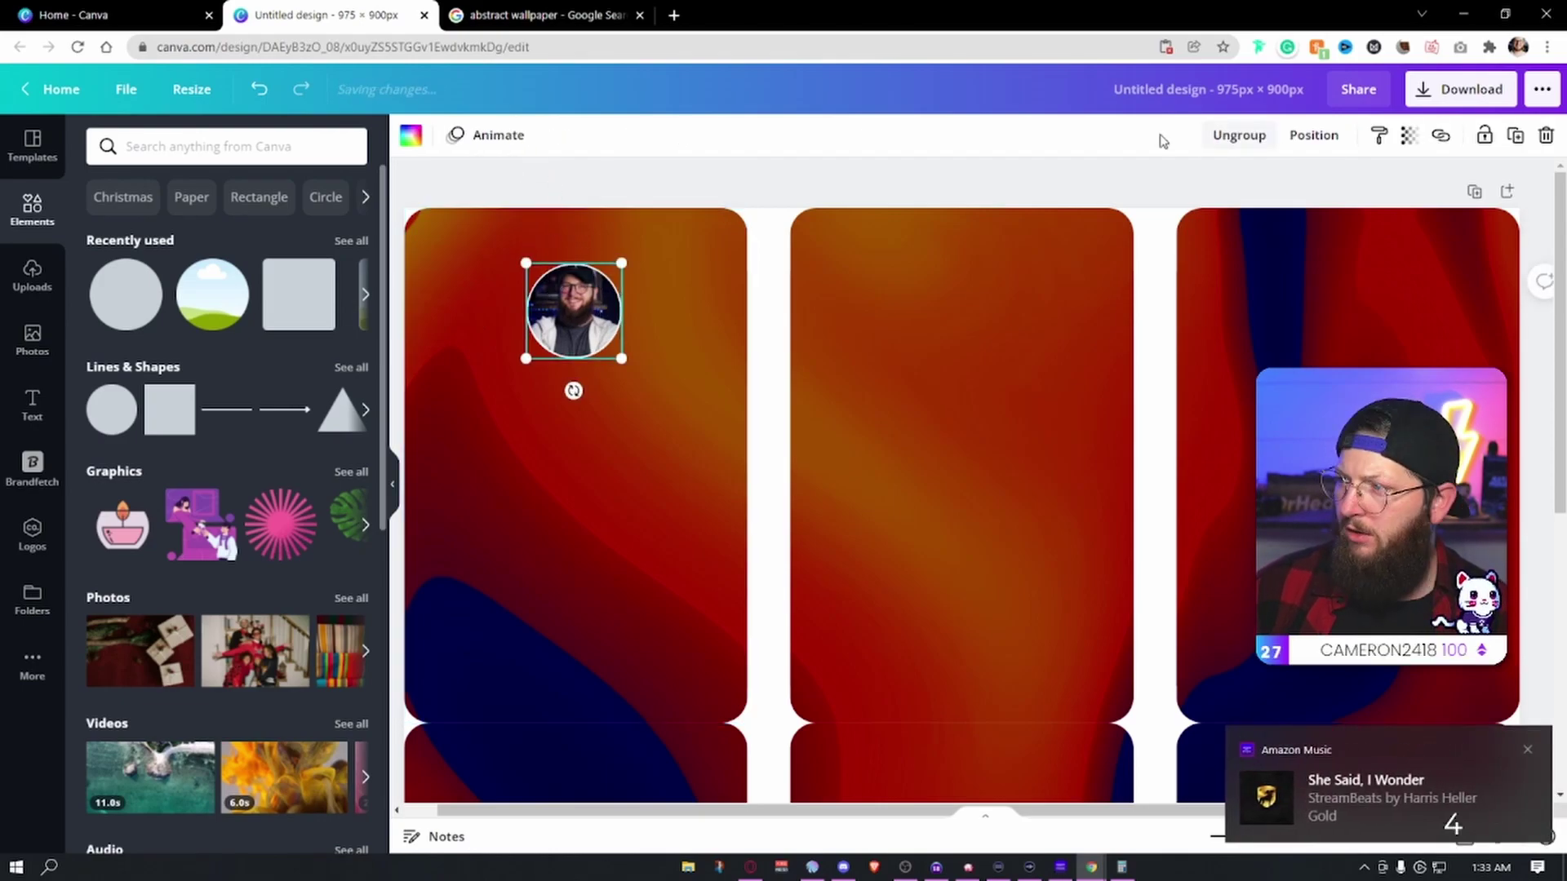
{"action": "left_click", "coordinate": [709, 197]}
{"action": "left_click_drag", "start_coordinate": [578, 302], "coordinate": [579, 302]}
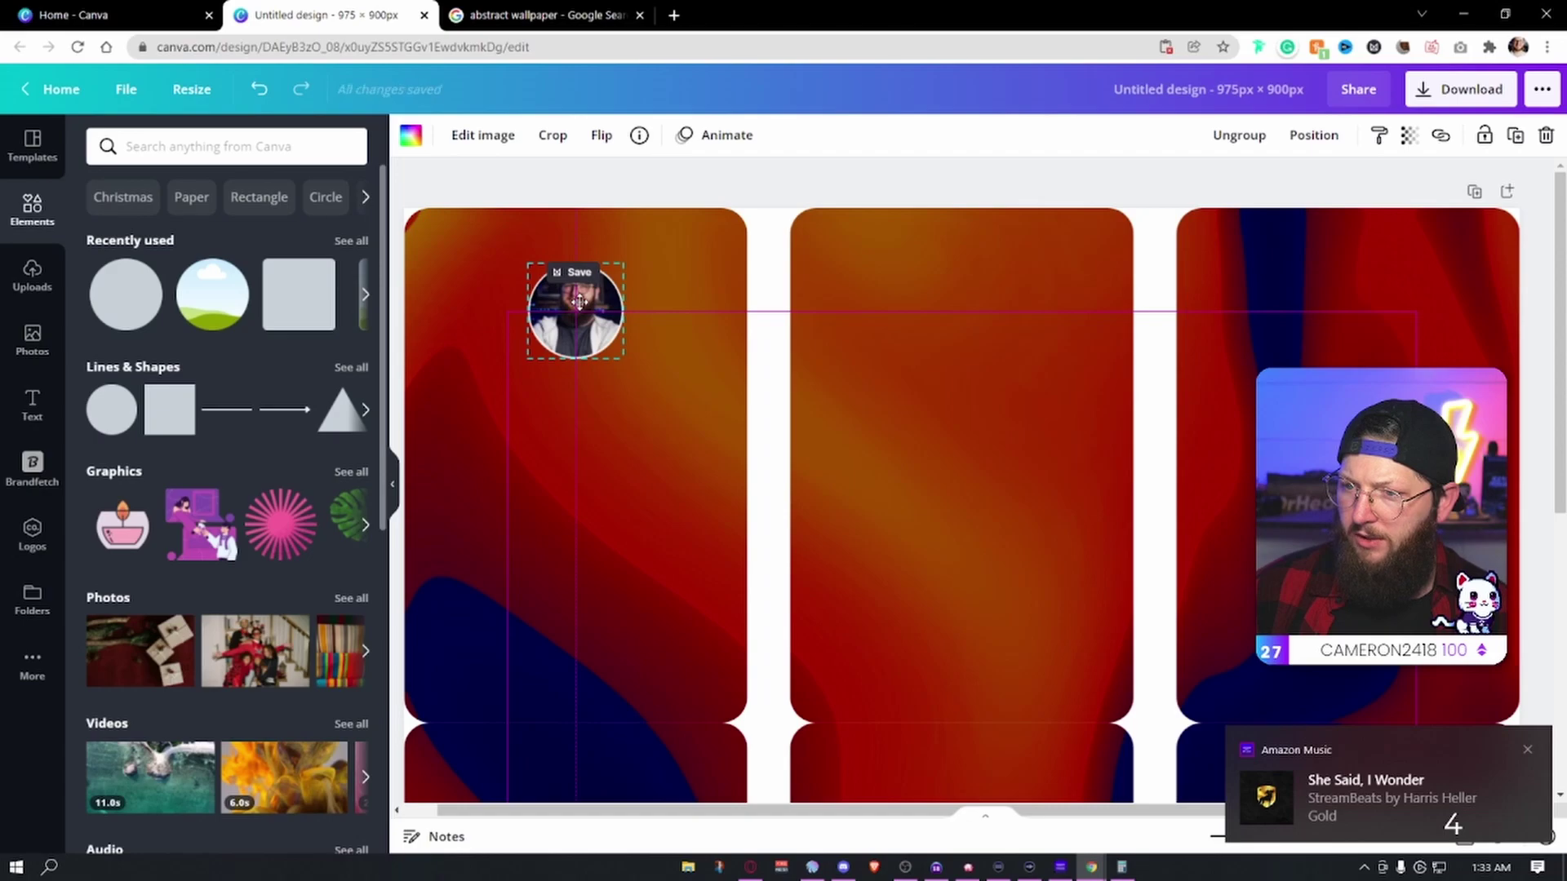
Step: Add the text "About Me" directly beneath the portrait and set its font to Gotham Black
{"action": "key", "text": "t"}
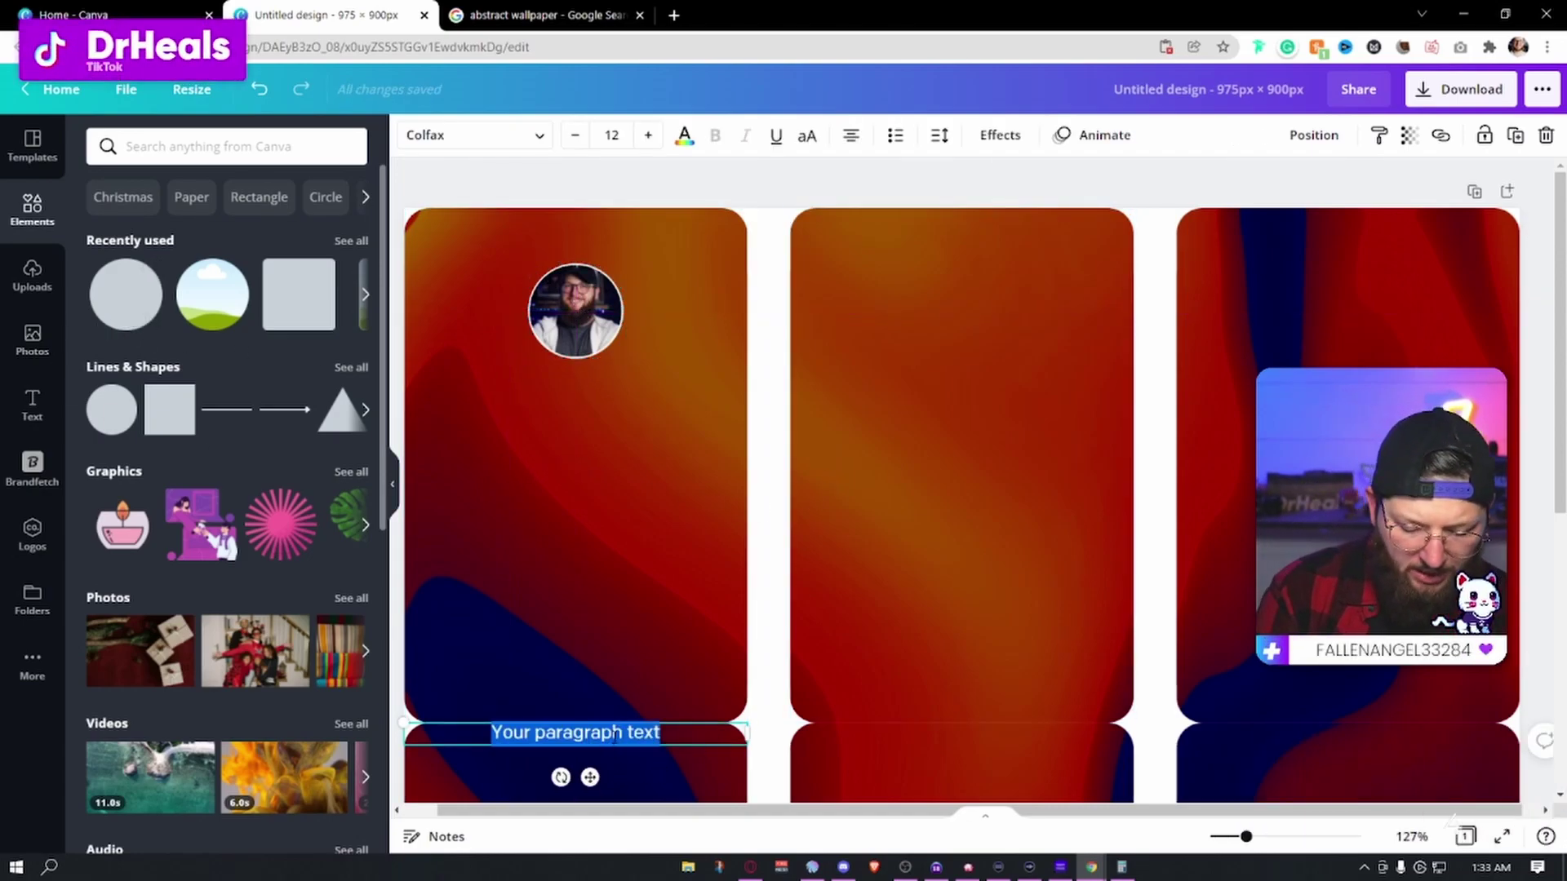
{"action": "type", "text": "About Me"}
{"action": "left_click", "coordinate": [752, 697]}
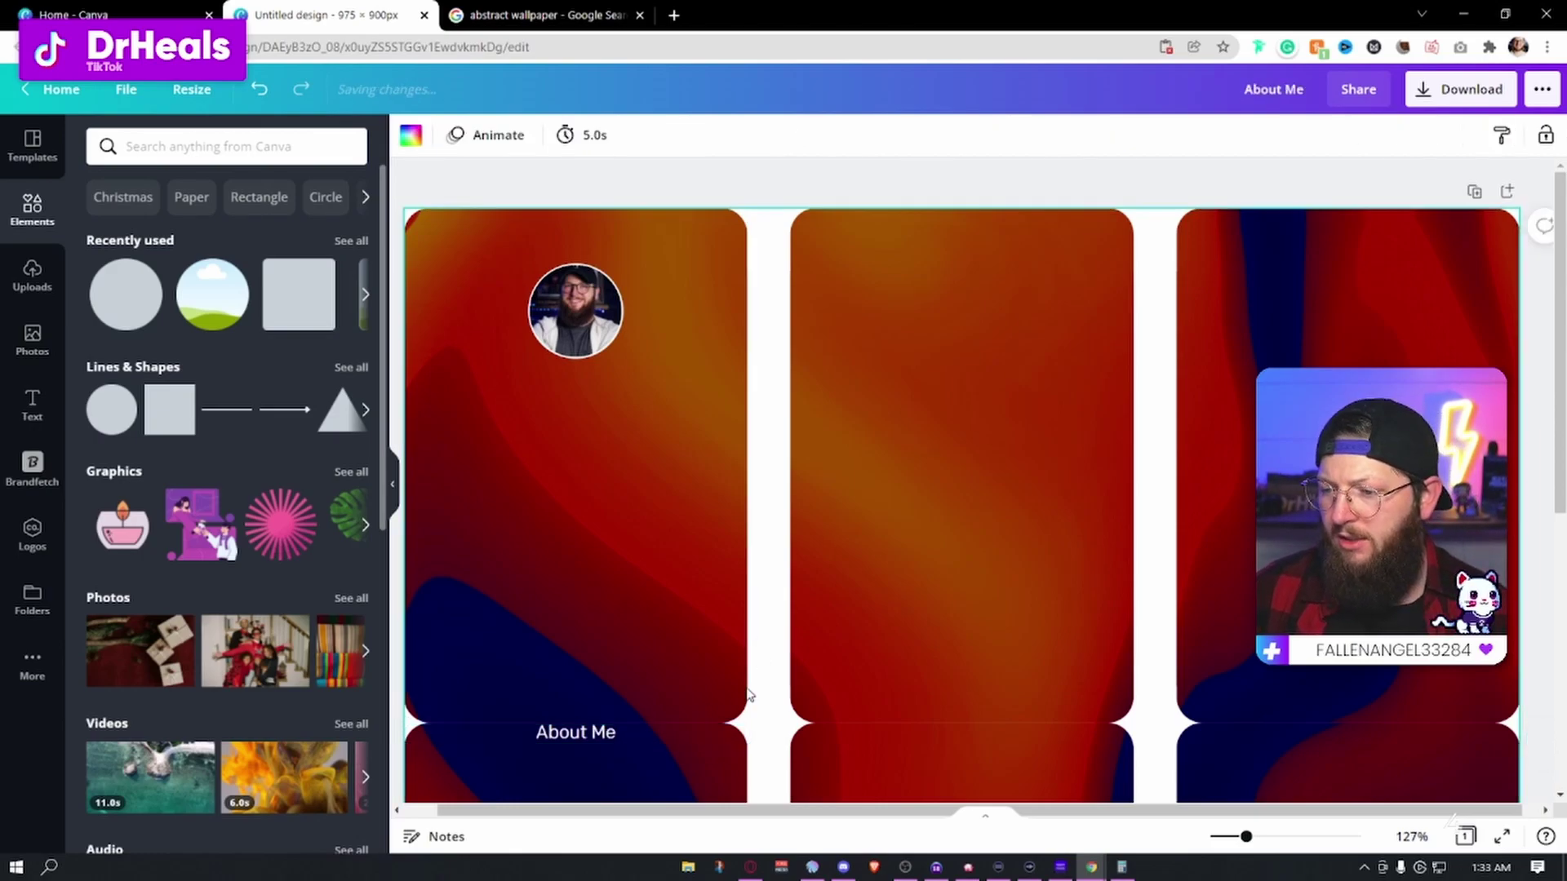
{"action": "left_click_drag", "start_coordinate": [612, 732], "coordinate": [612, 386]}
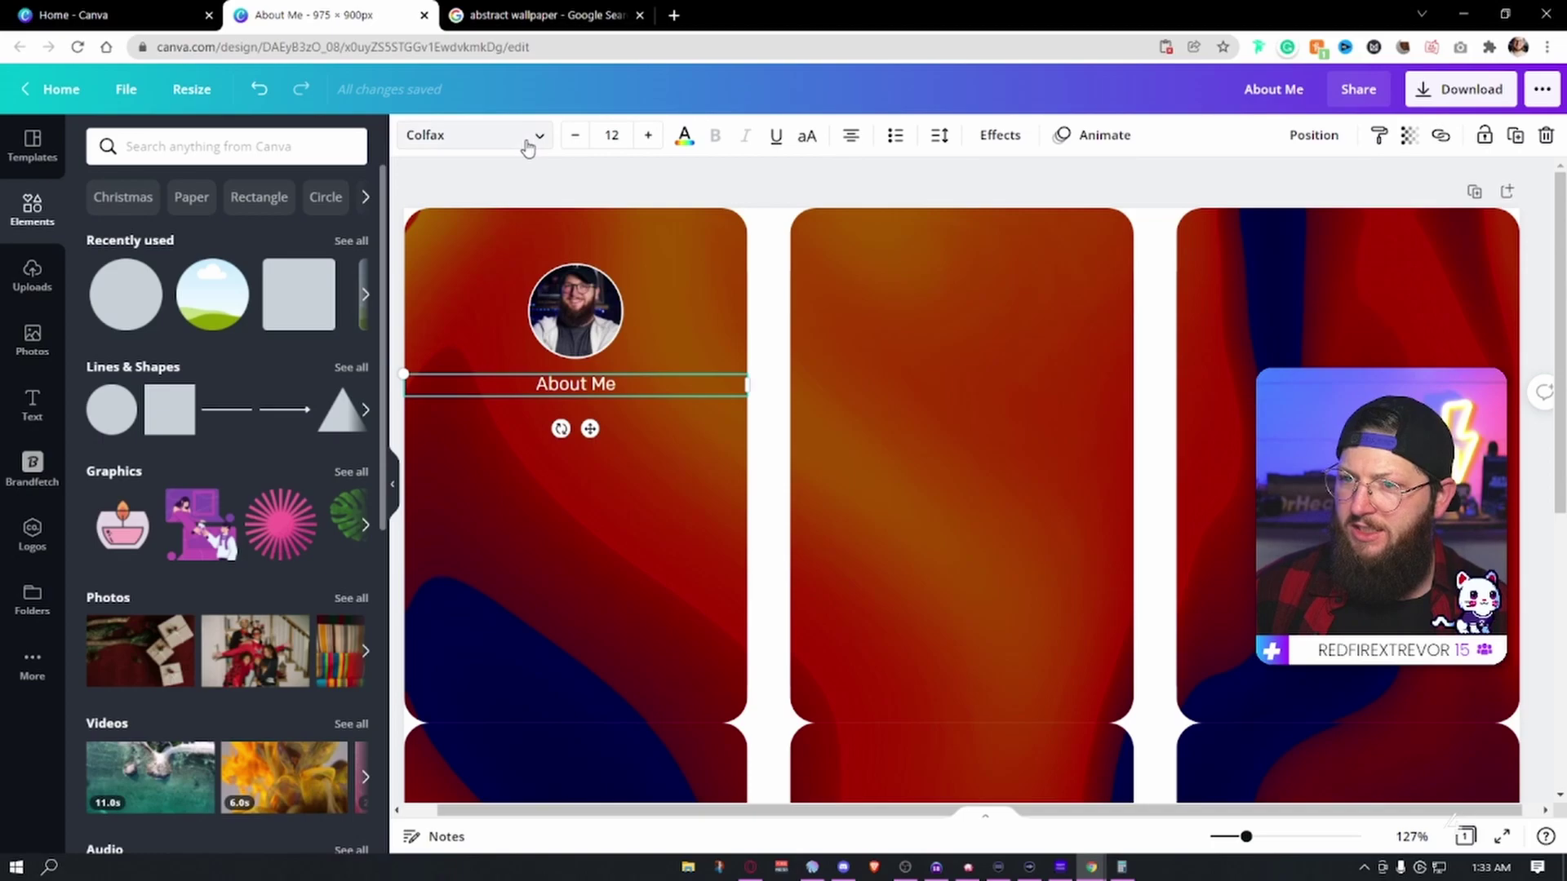
{"action": "left_click", "coordinate": [528, 144]}
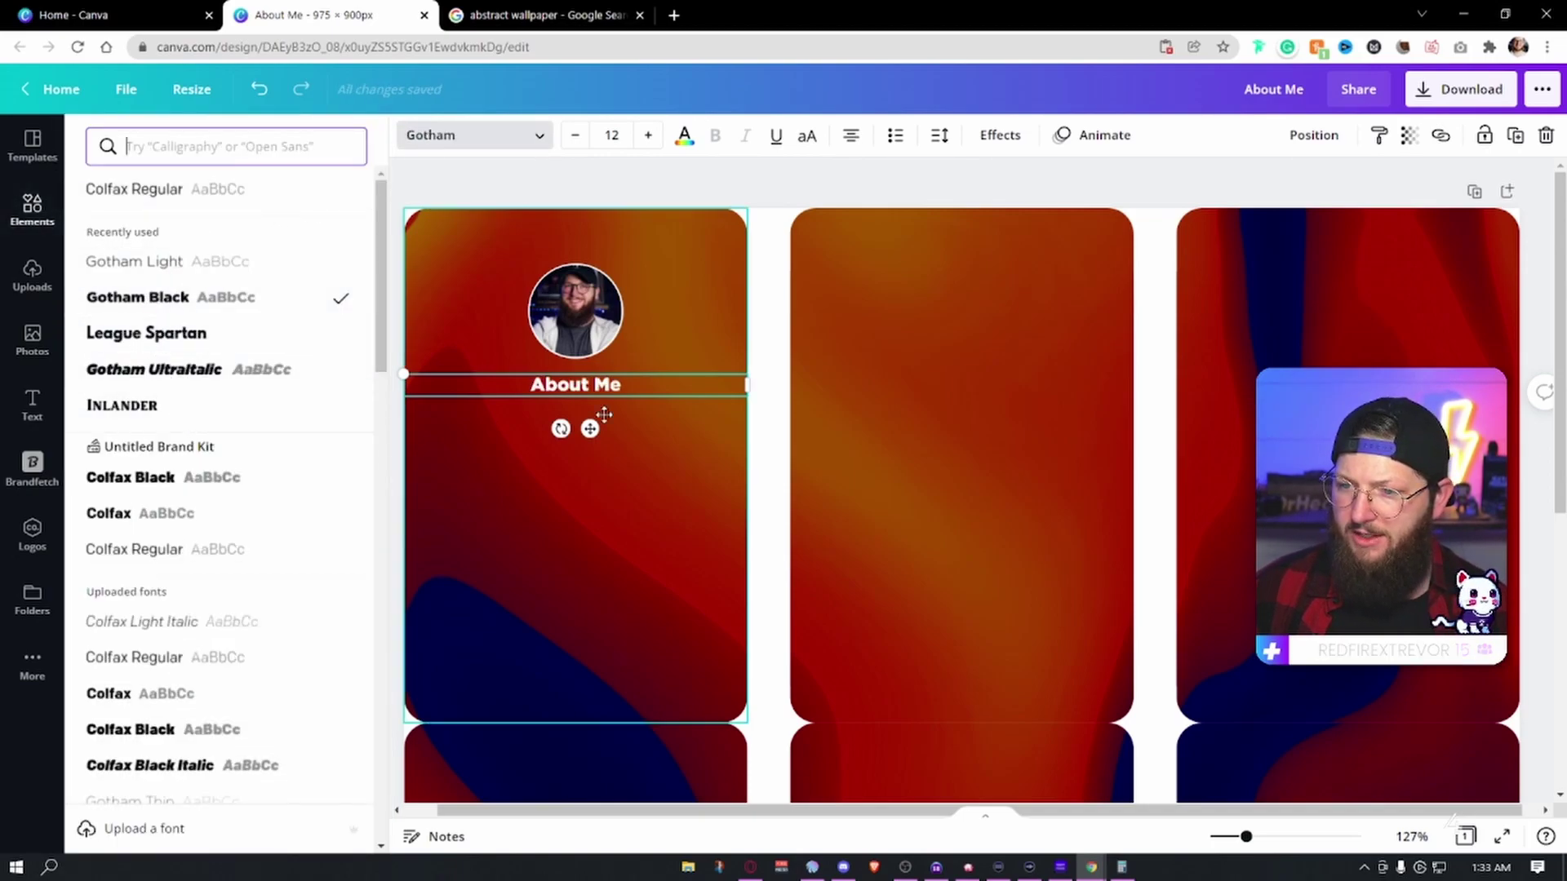
Step: Duplicate the "About Me" title just below itself as left-aligned Gotham Light text, narrowed inside the tile's edges at size 10
{"action": "left_click", "coordinate": [754, 364]}
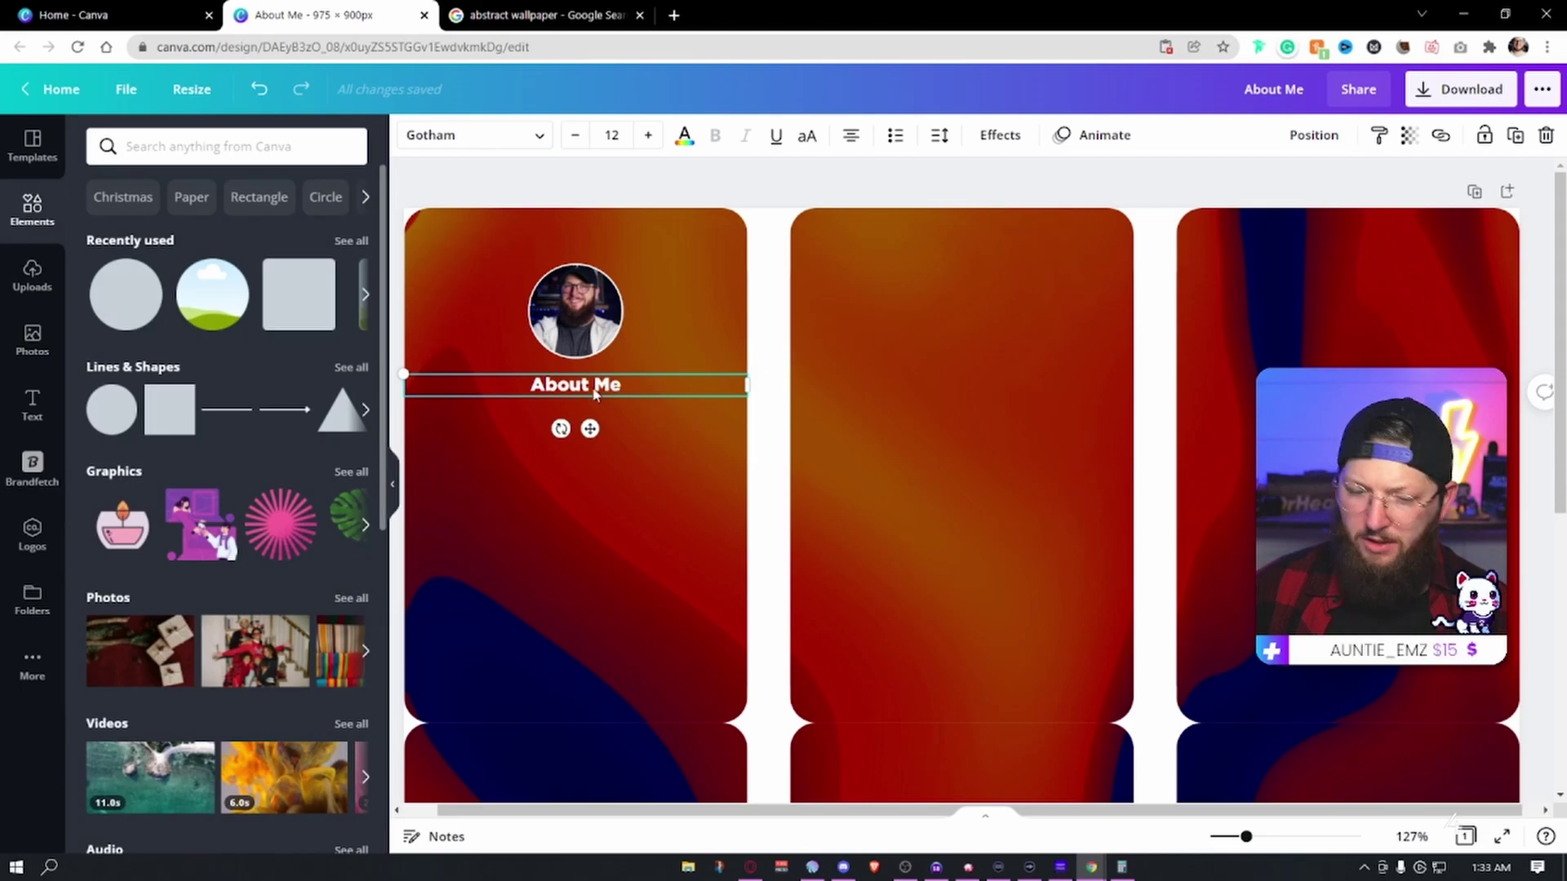
{"action": "mouse_move", "coordinate": [595, 395]}
{"action": "left_mouse_down"}
{"action": "mouse_move", "coordinate": [592, 444]}
{"action": "mouse_move", "coordinate": [592, 424]}
{"action": "left_mouse_up"}
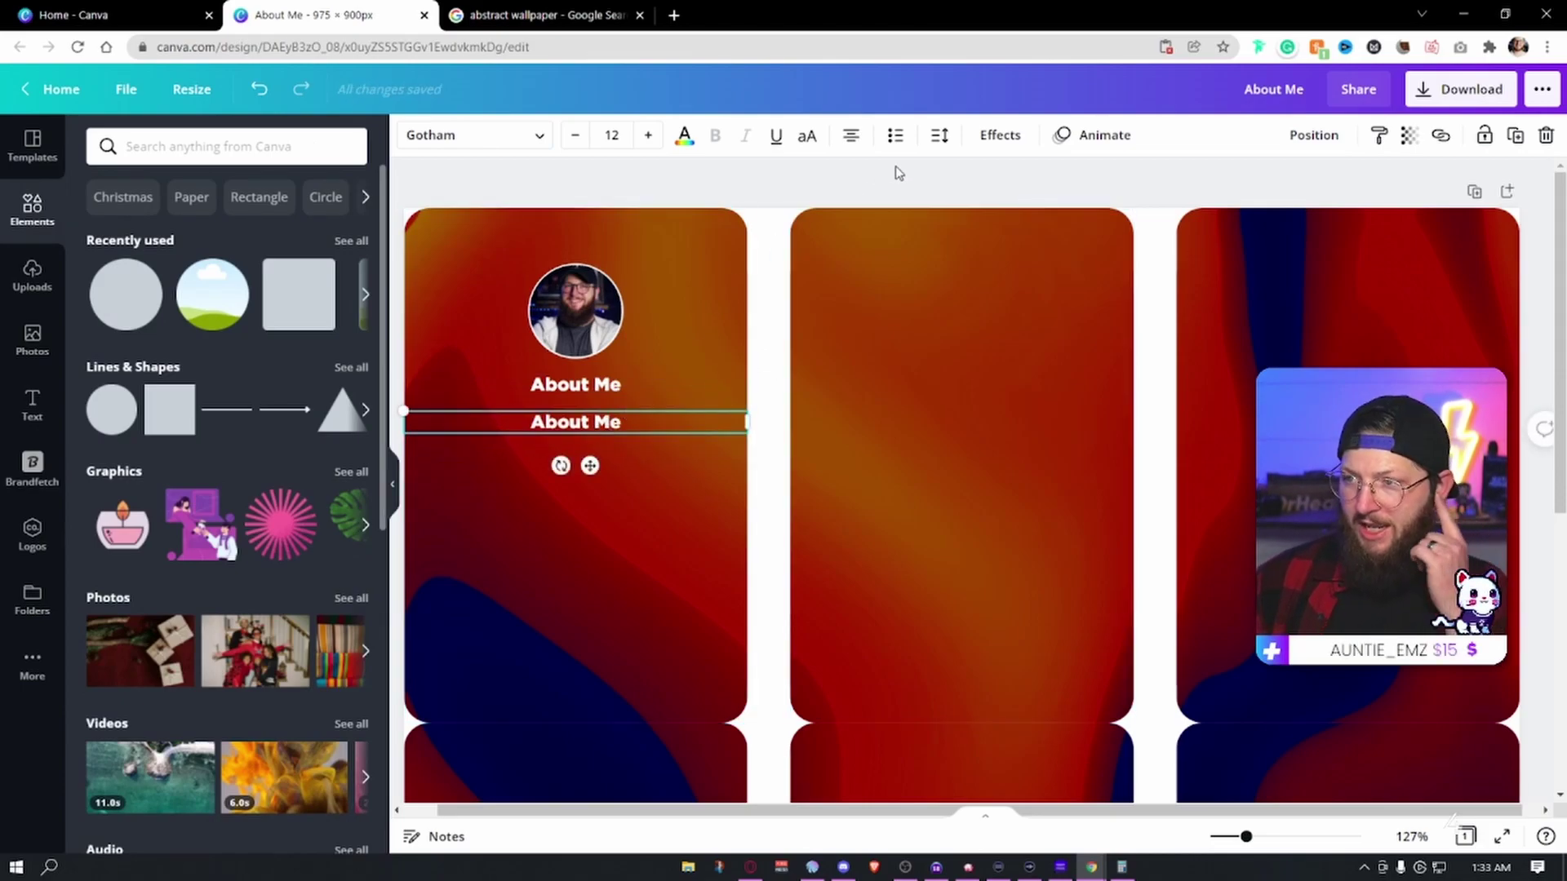
{"action": "left_click", "coordinate": [500, 138]}
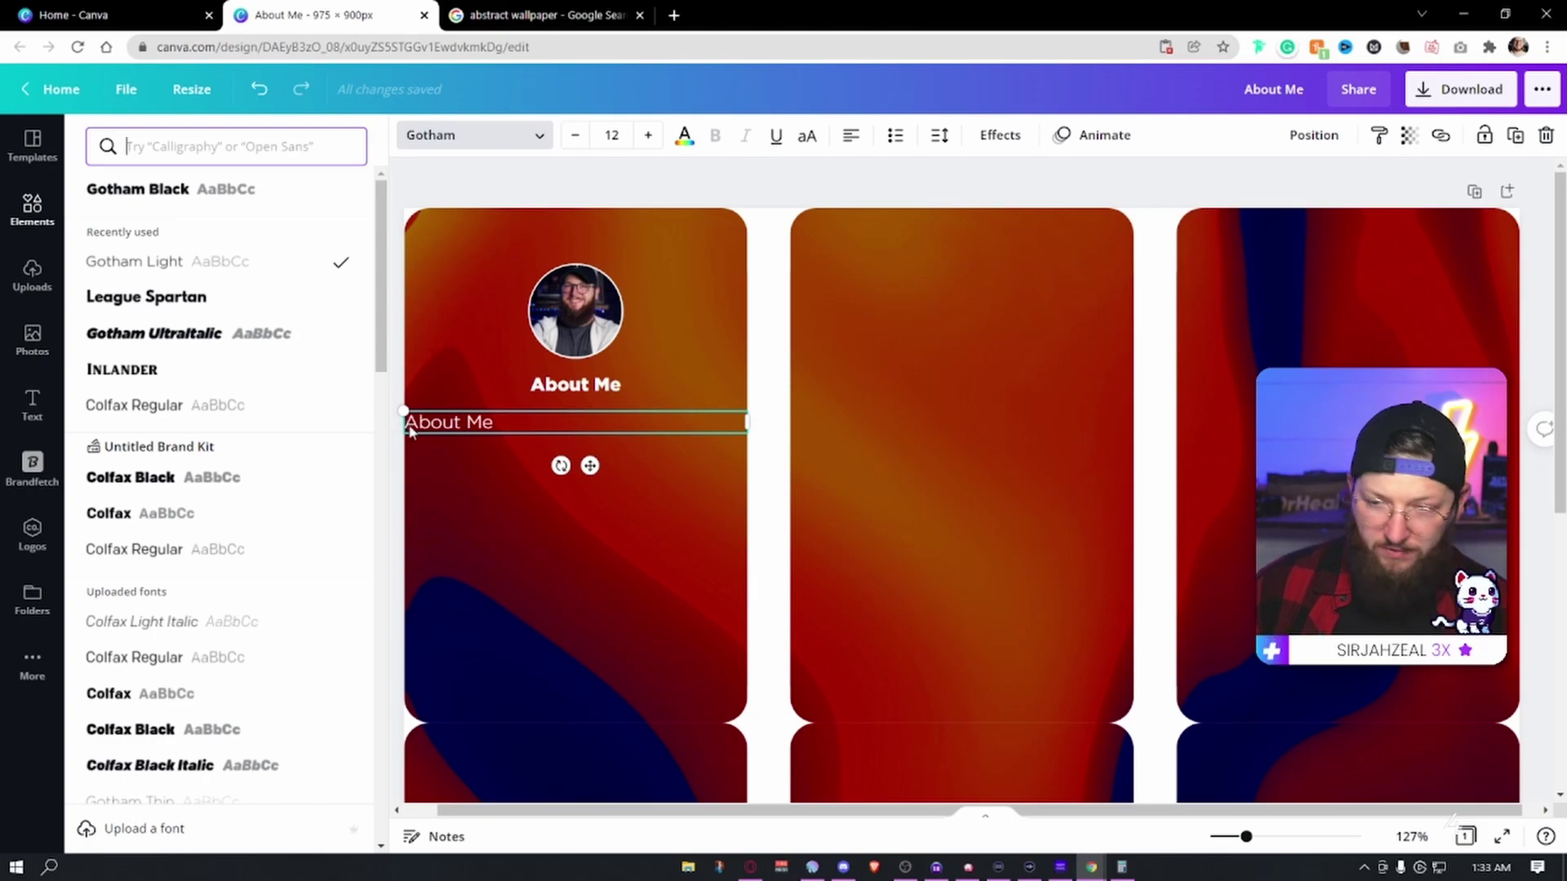
{"action": "left_click_drag", "start_coordinate": [407, 423], "coordinate": [433, 423]}
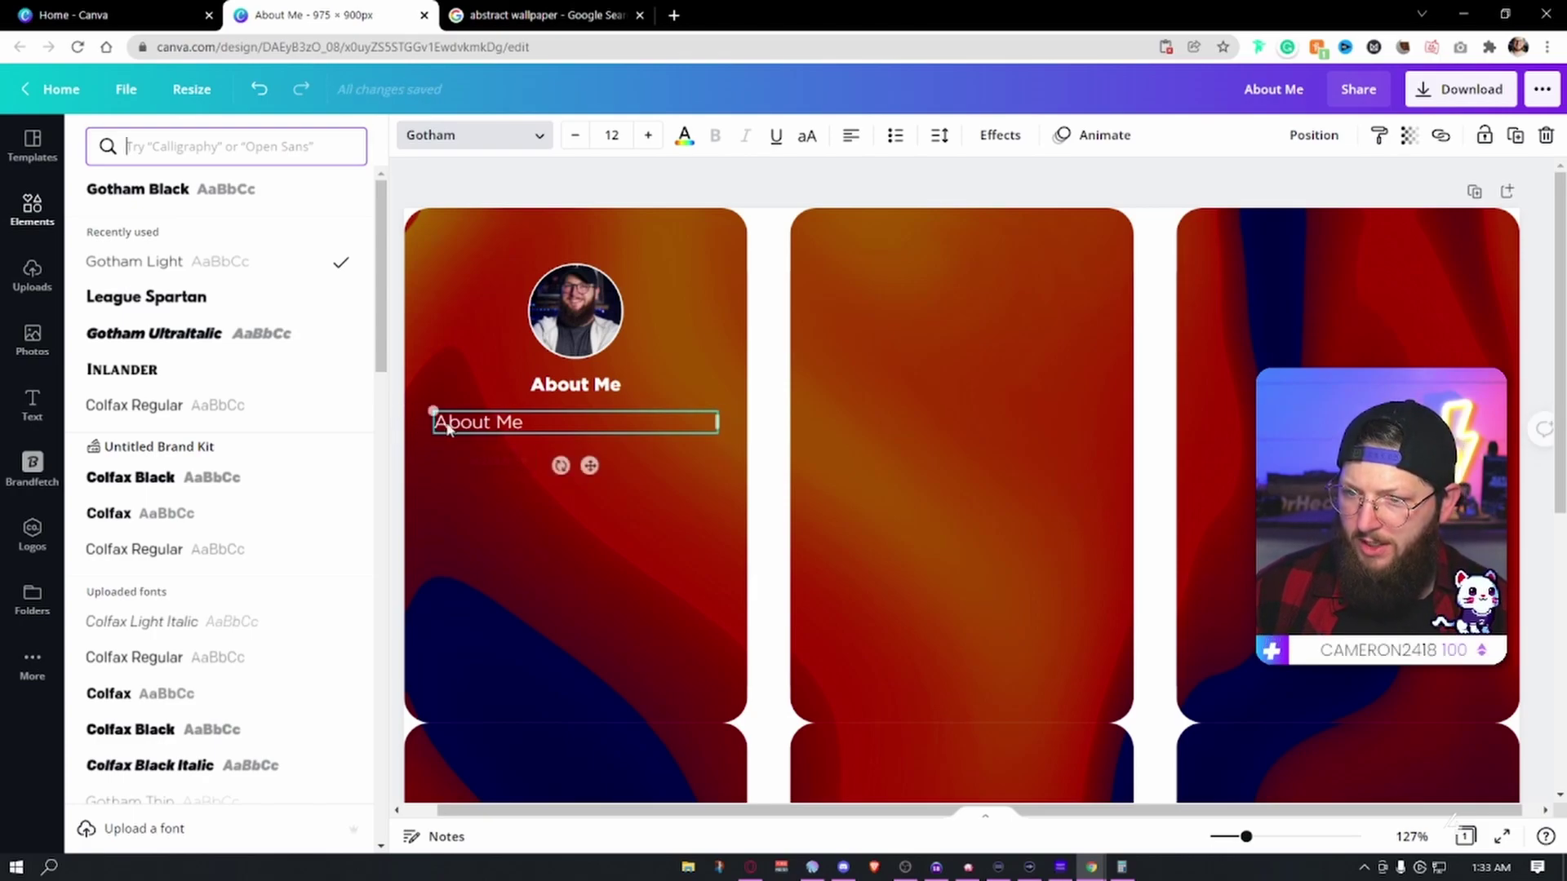
{"action": "left_click", "coordinate": [573, 137]}
{"action": "left_click", "coordinate": [574, 136]}
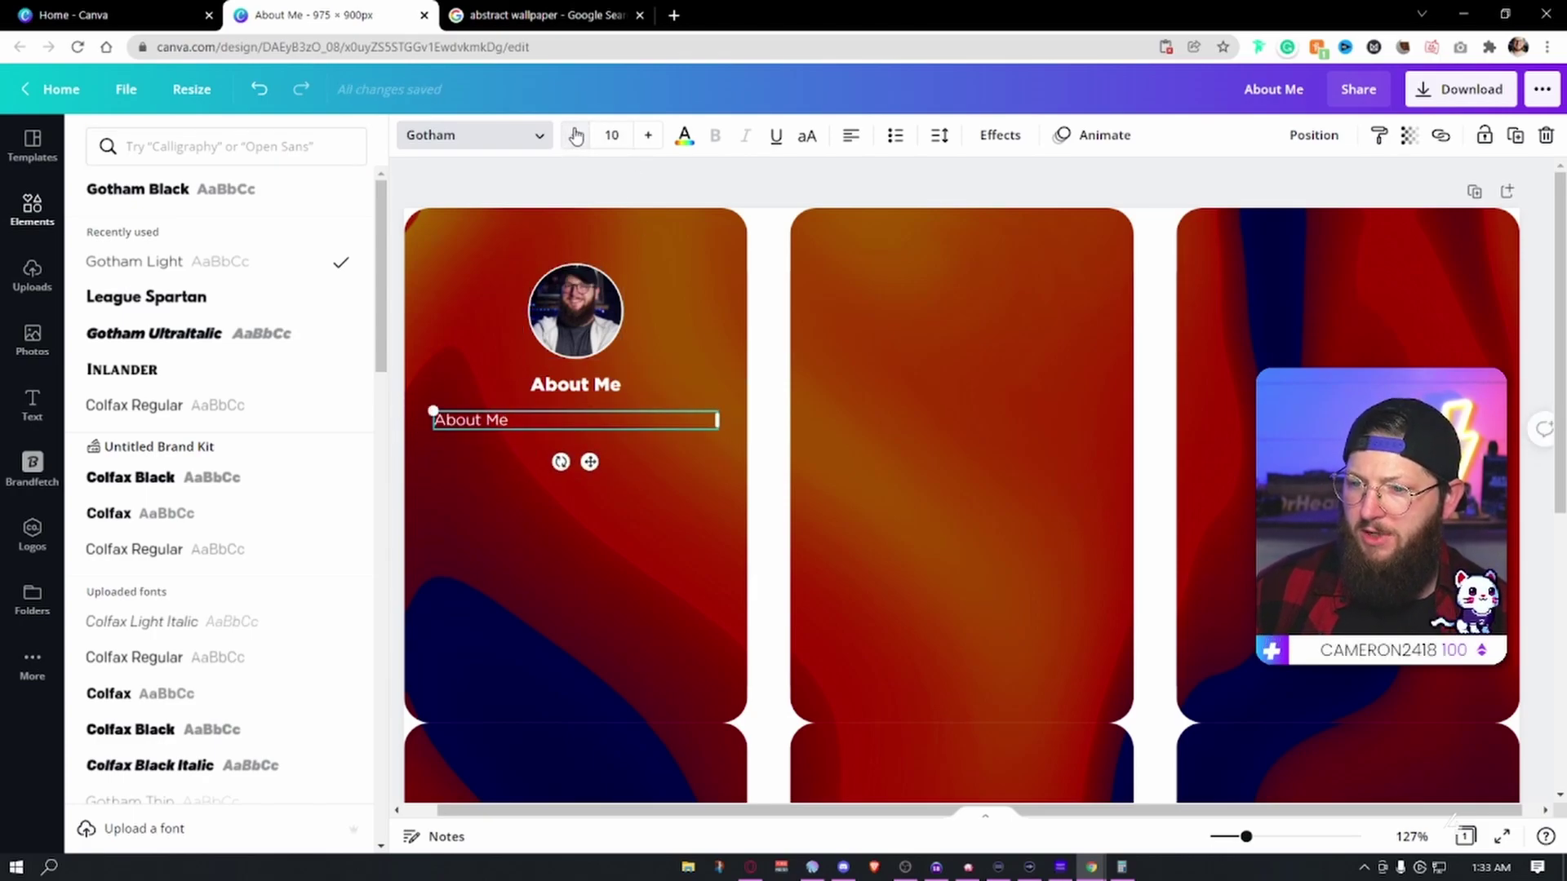
Step: Enlarge the "About Me" title to size 13 and move it slightly closer to the portrait
{"action": "left_click", "coordinate": [555, 401]}
{"action": "left_click", "coordinate": [648, 135]}
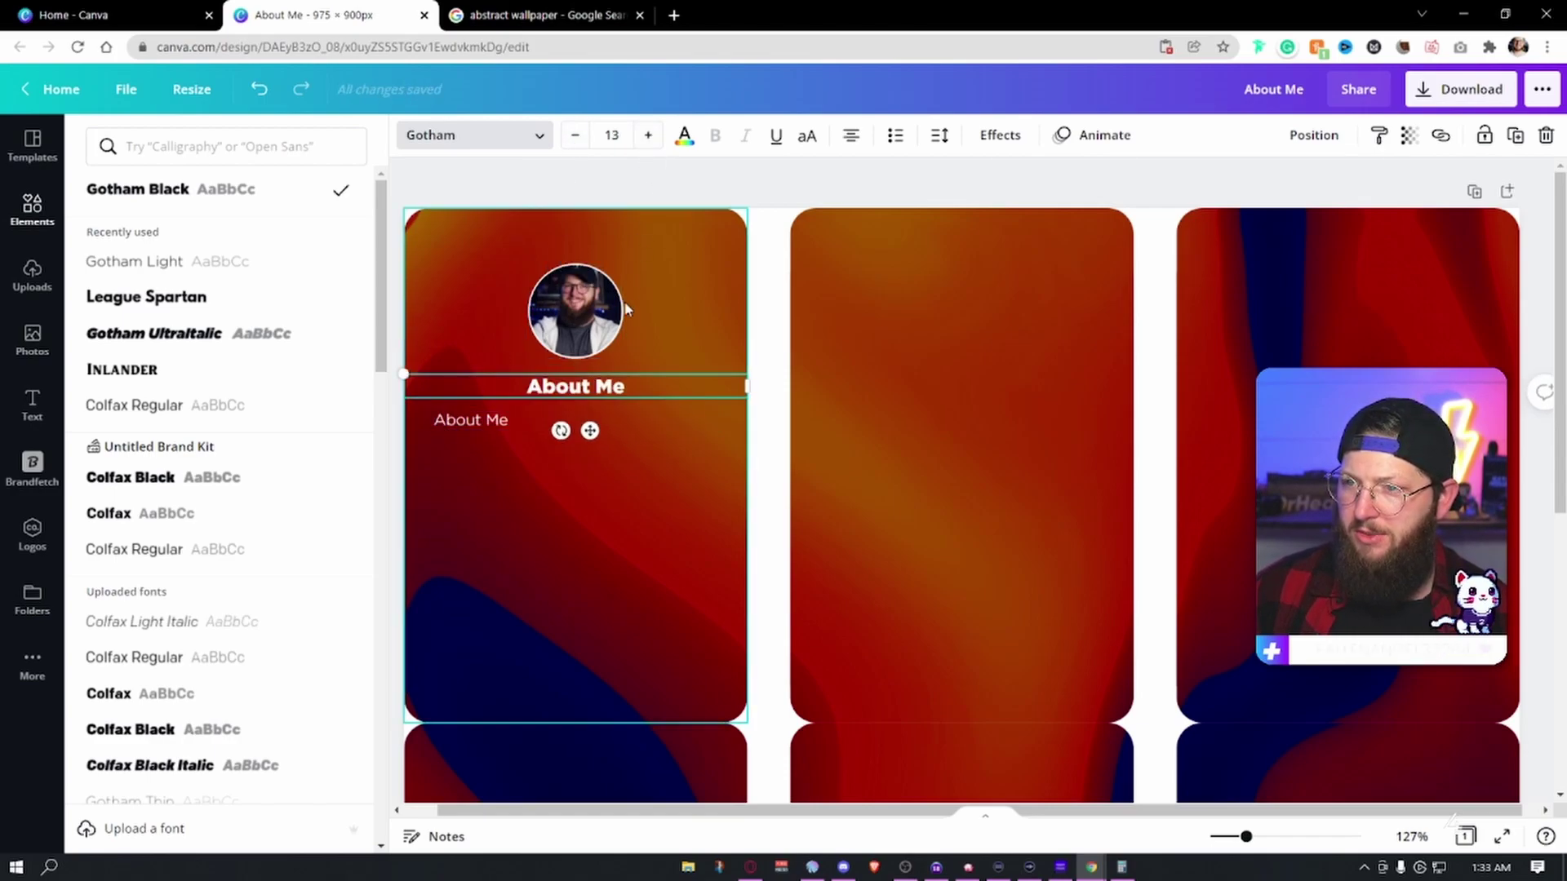
{"action": "left_click_drag", "start_coordinate": [590, 388], "coordinate": [590, 384]}
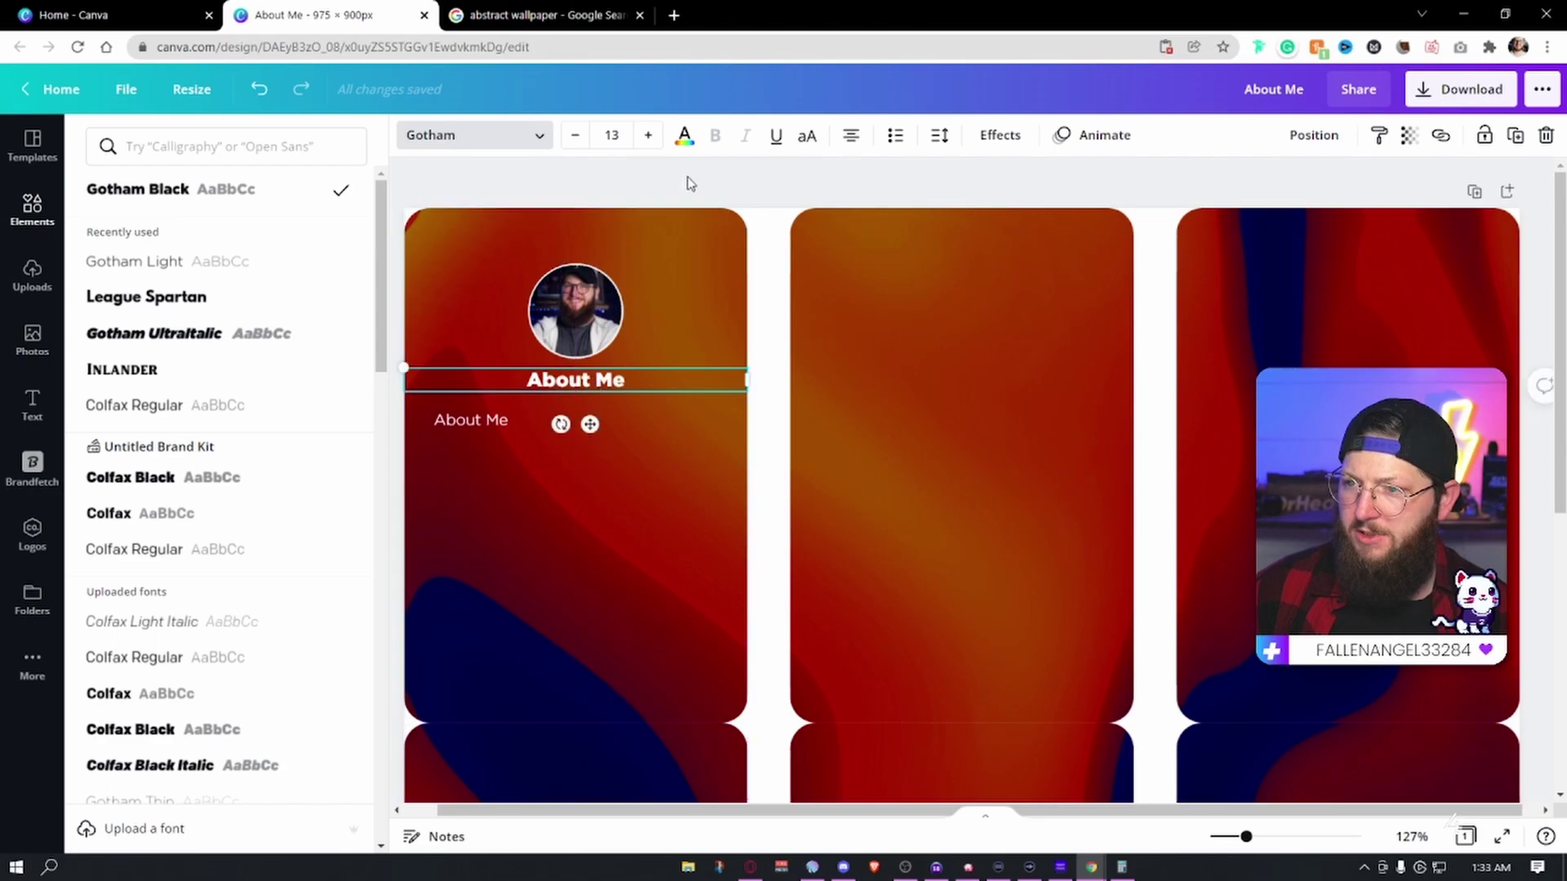
Step: Search the web for "lorem ipsum", open lipsum.com and replace the light text with the standard passage up to "cillum dolore eu"
{"action": "left_click", "coordinate": [522, 136]}
{"action": "left_click", "coordinate": [487, 425]}
{"action": "left_click", "coordinate": [674, 15]}
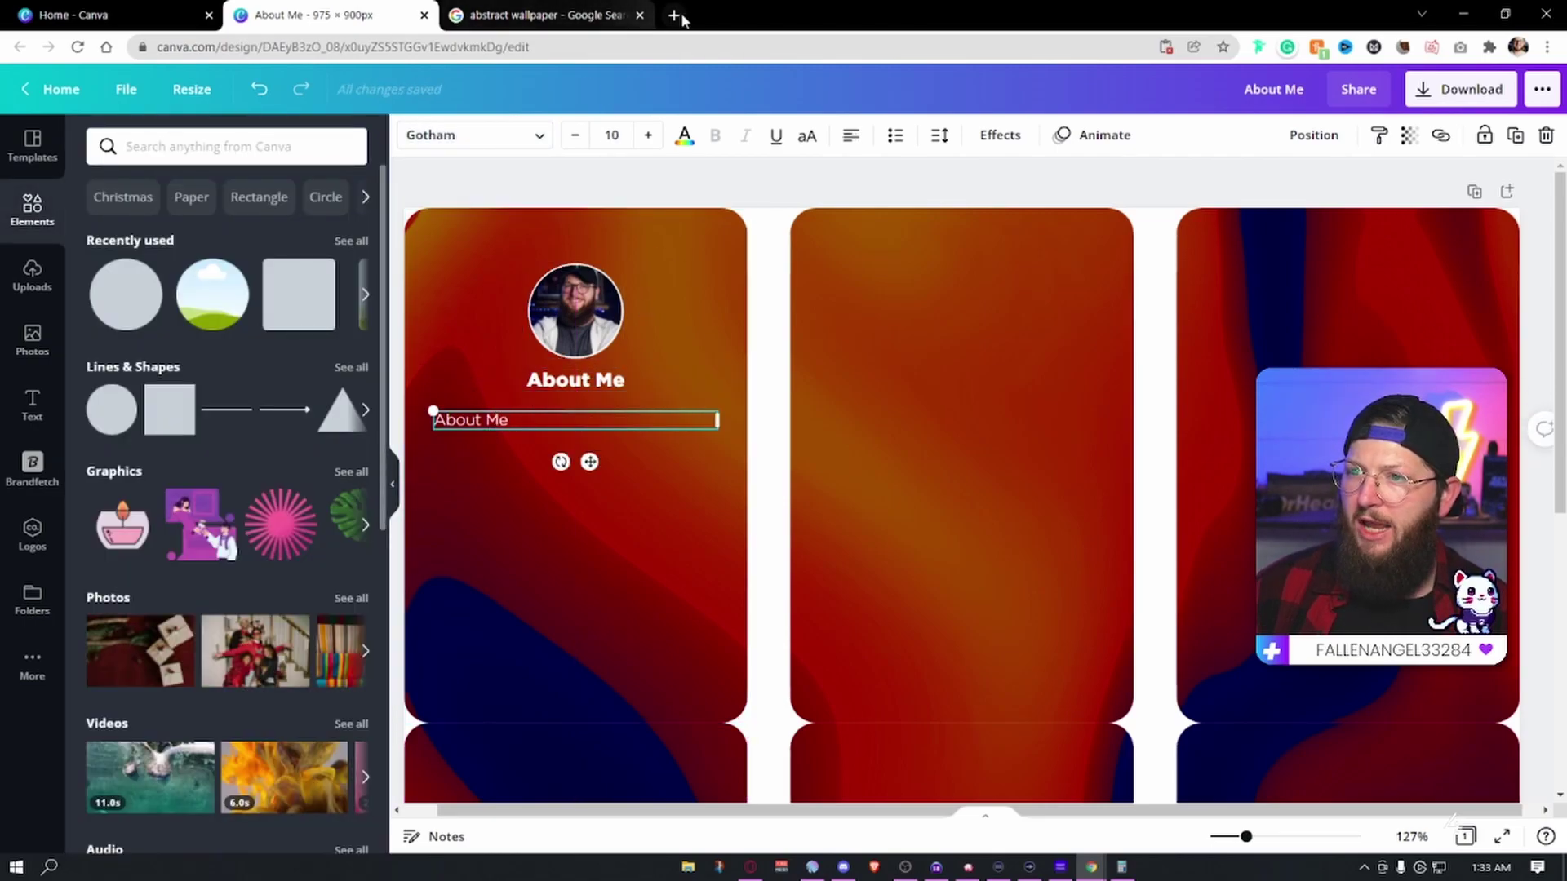
{"action": "type", "text": "lorem ipsum"}
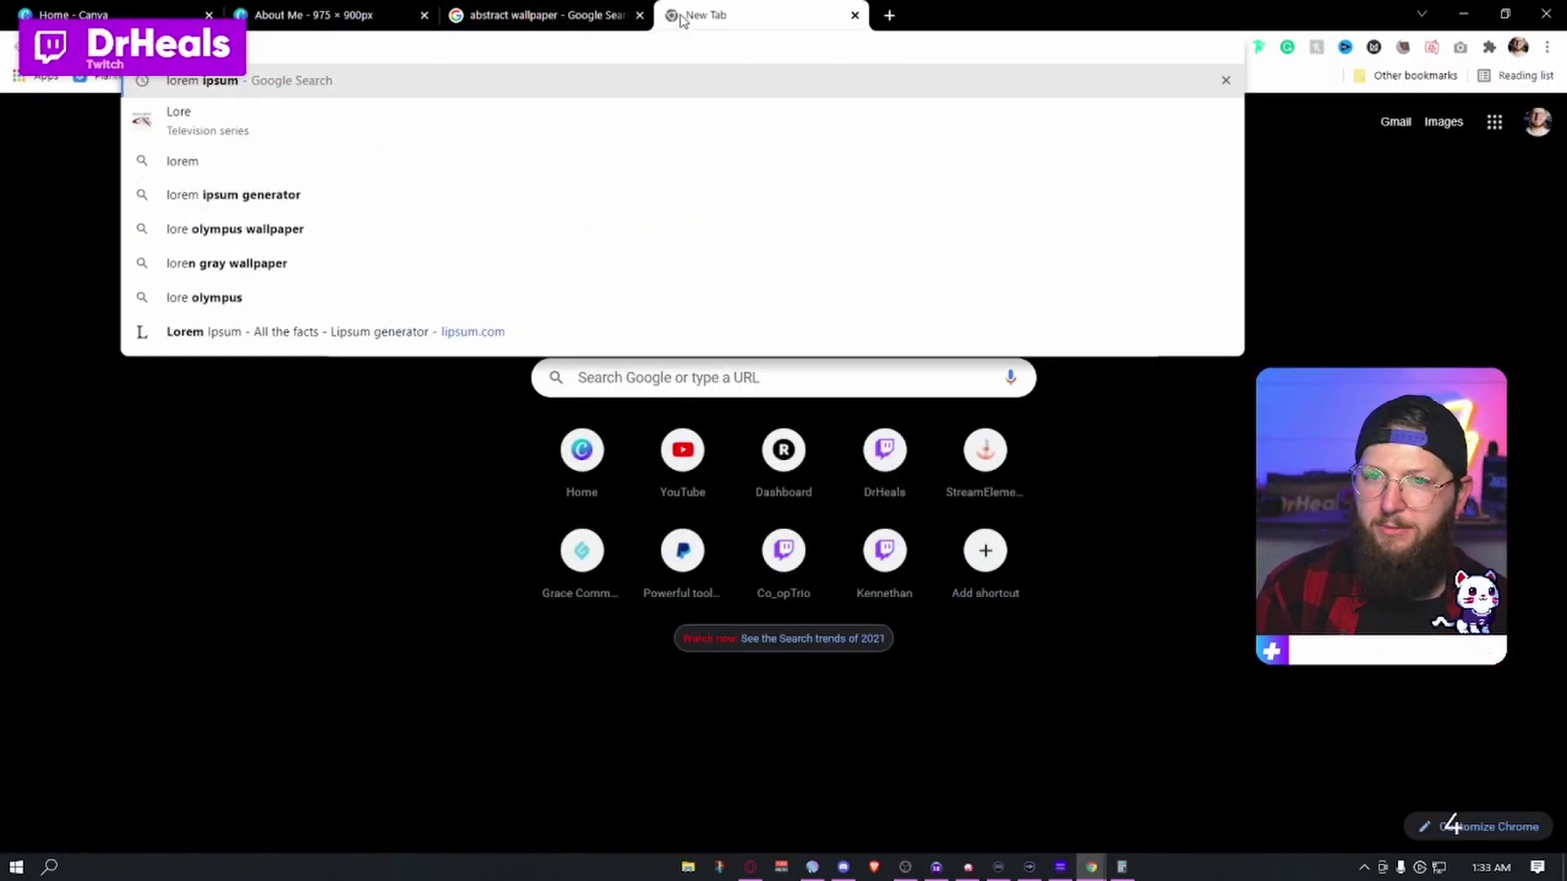
{"action": "key", "text": "Return"}
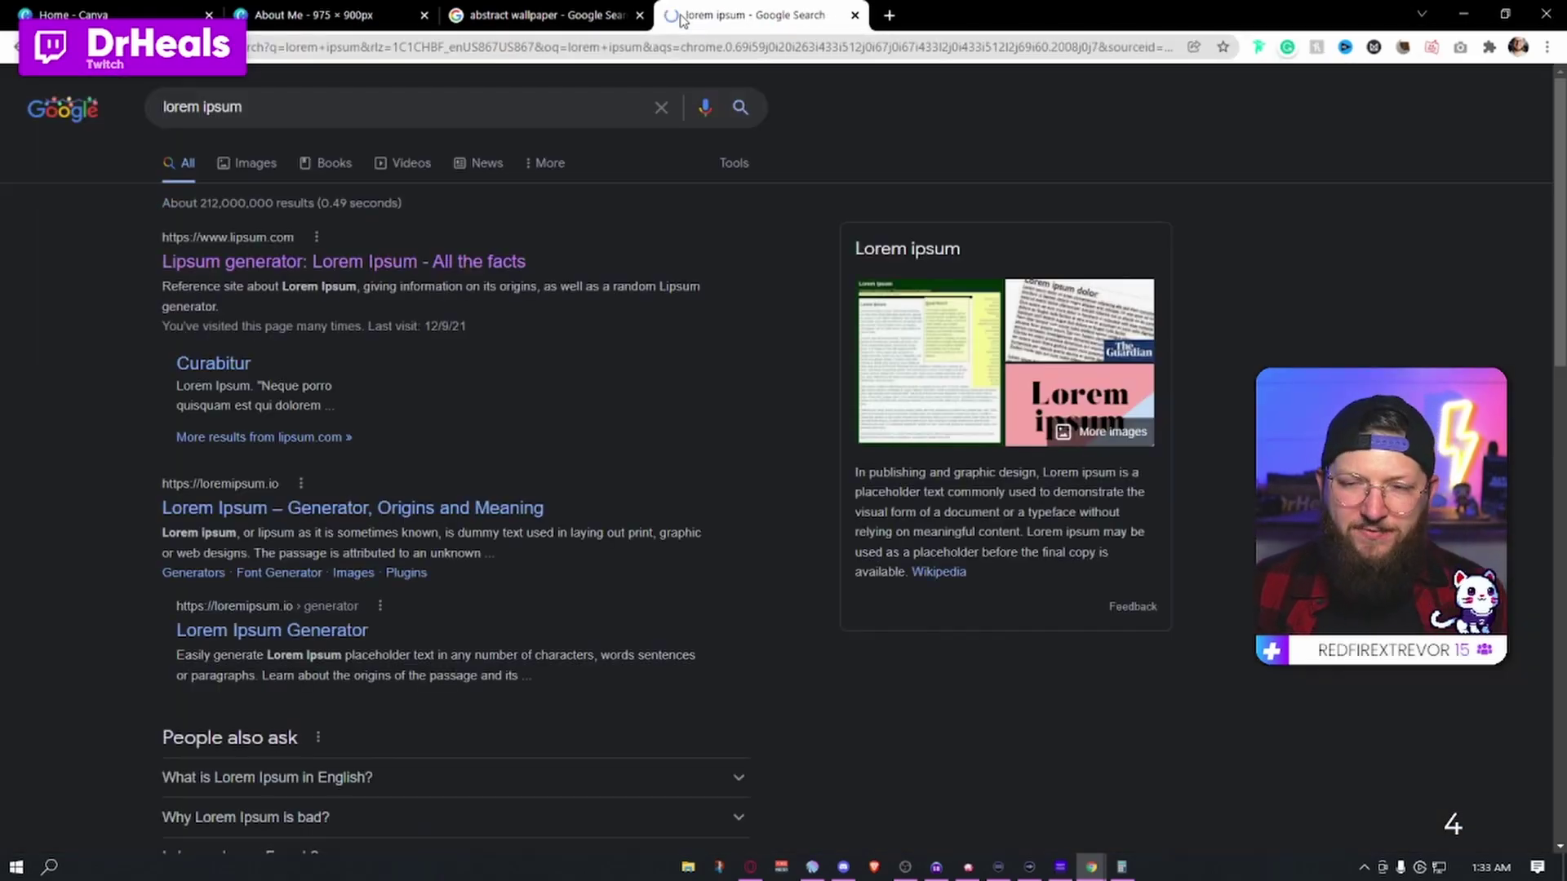
{"action": "left_click", "coordinate": [430, 263]}
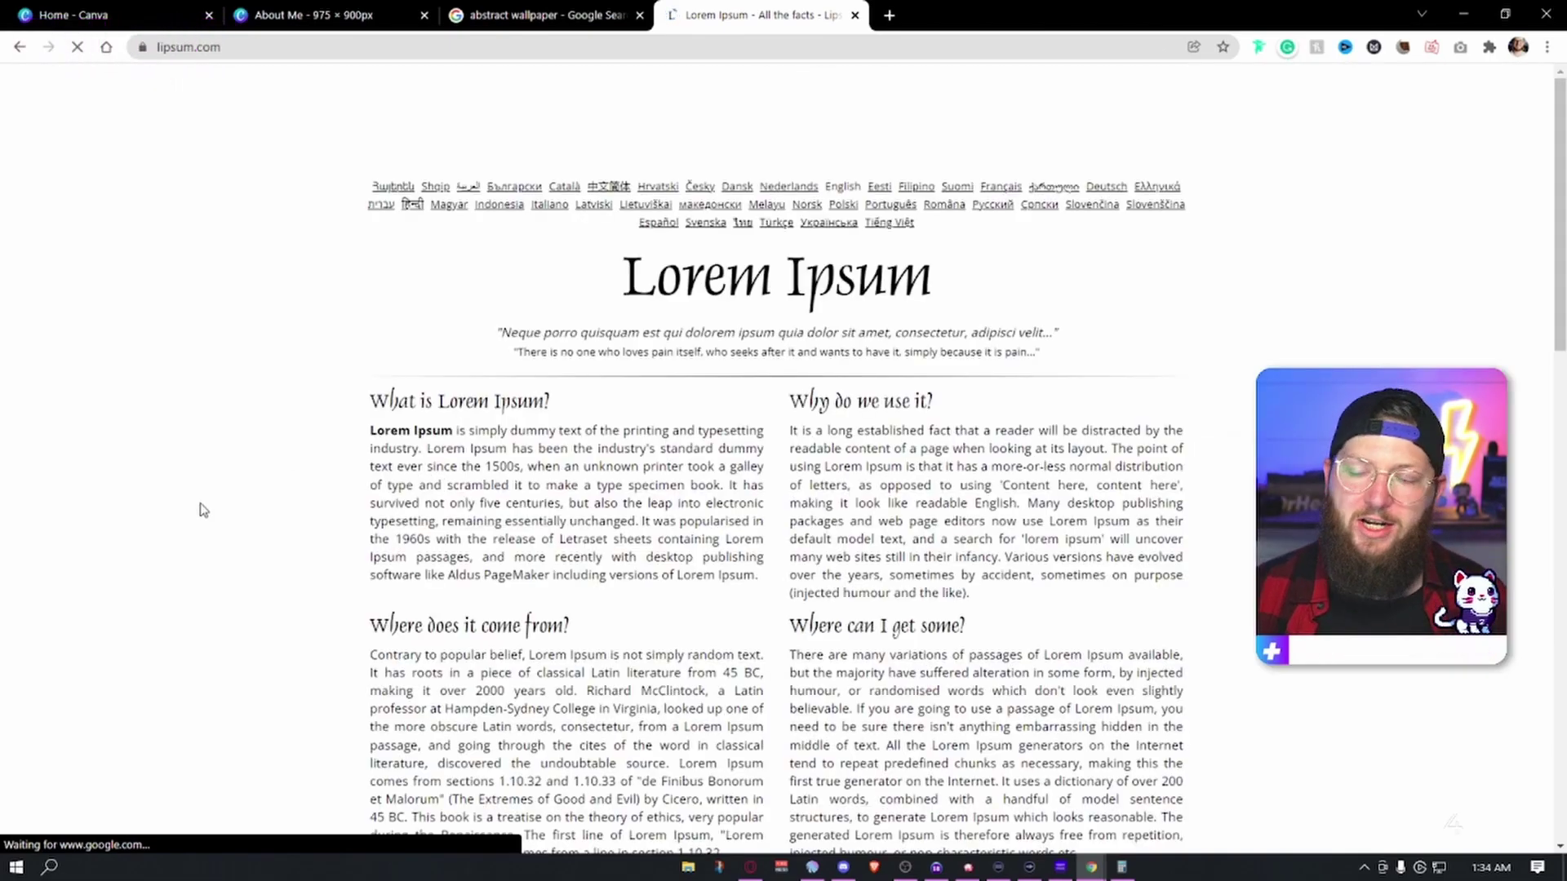
{"action": "scroll", "coordinate": [203, 510], "scroll_direction": "down", "scroll_amount": 15}
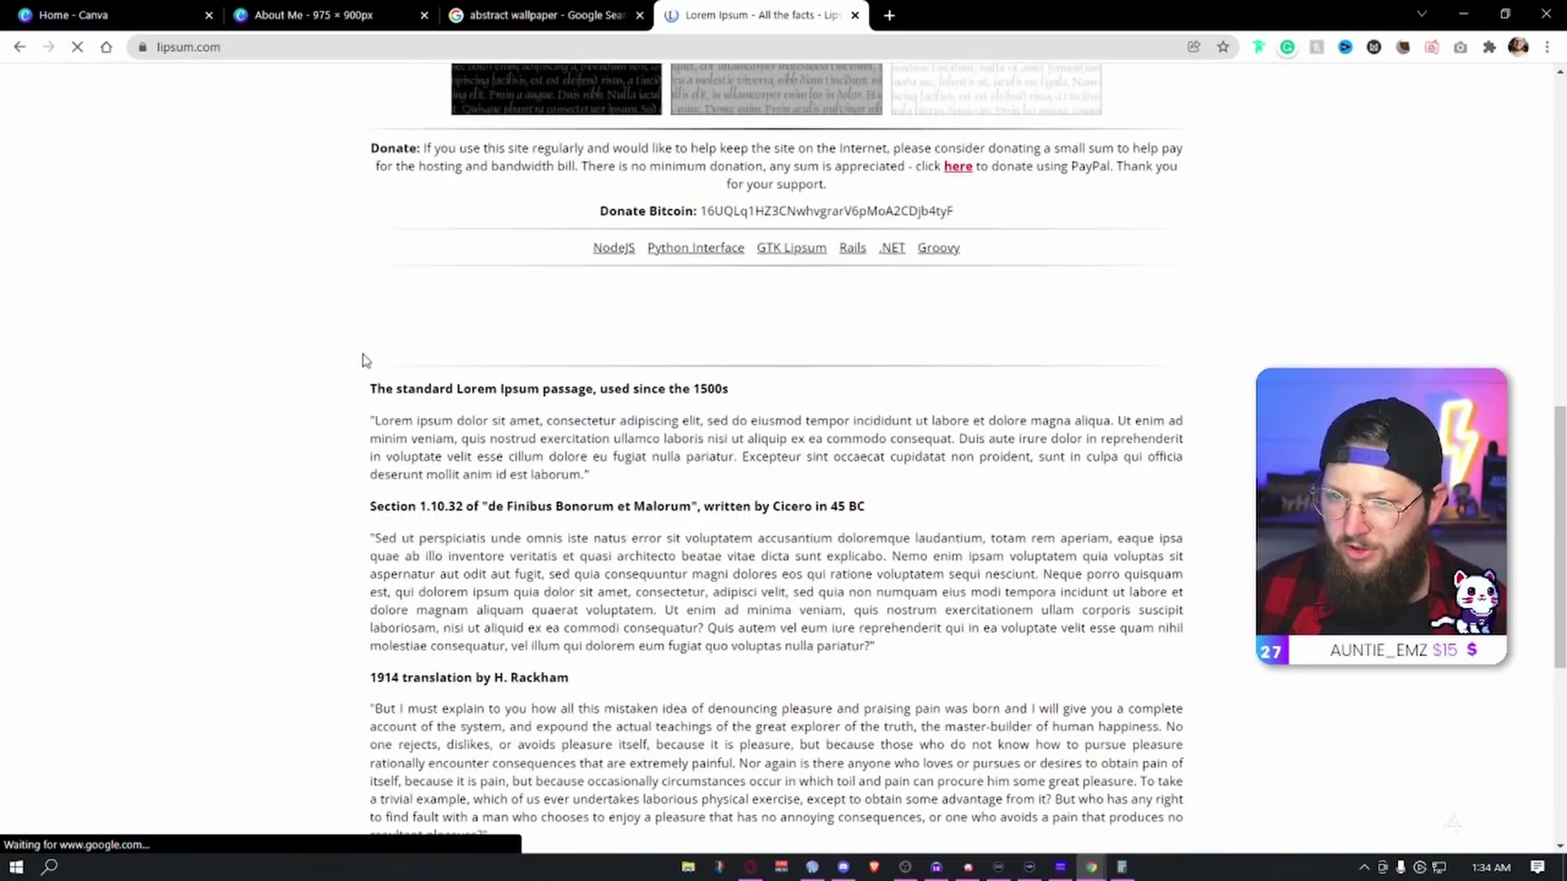
{"action": "left_click_drag", "start_coordinate": [371, 418], "coordinate": [625, 456]}
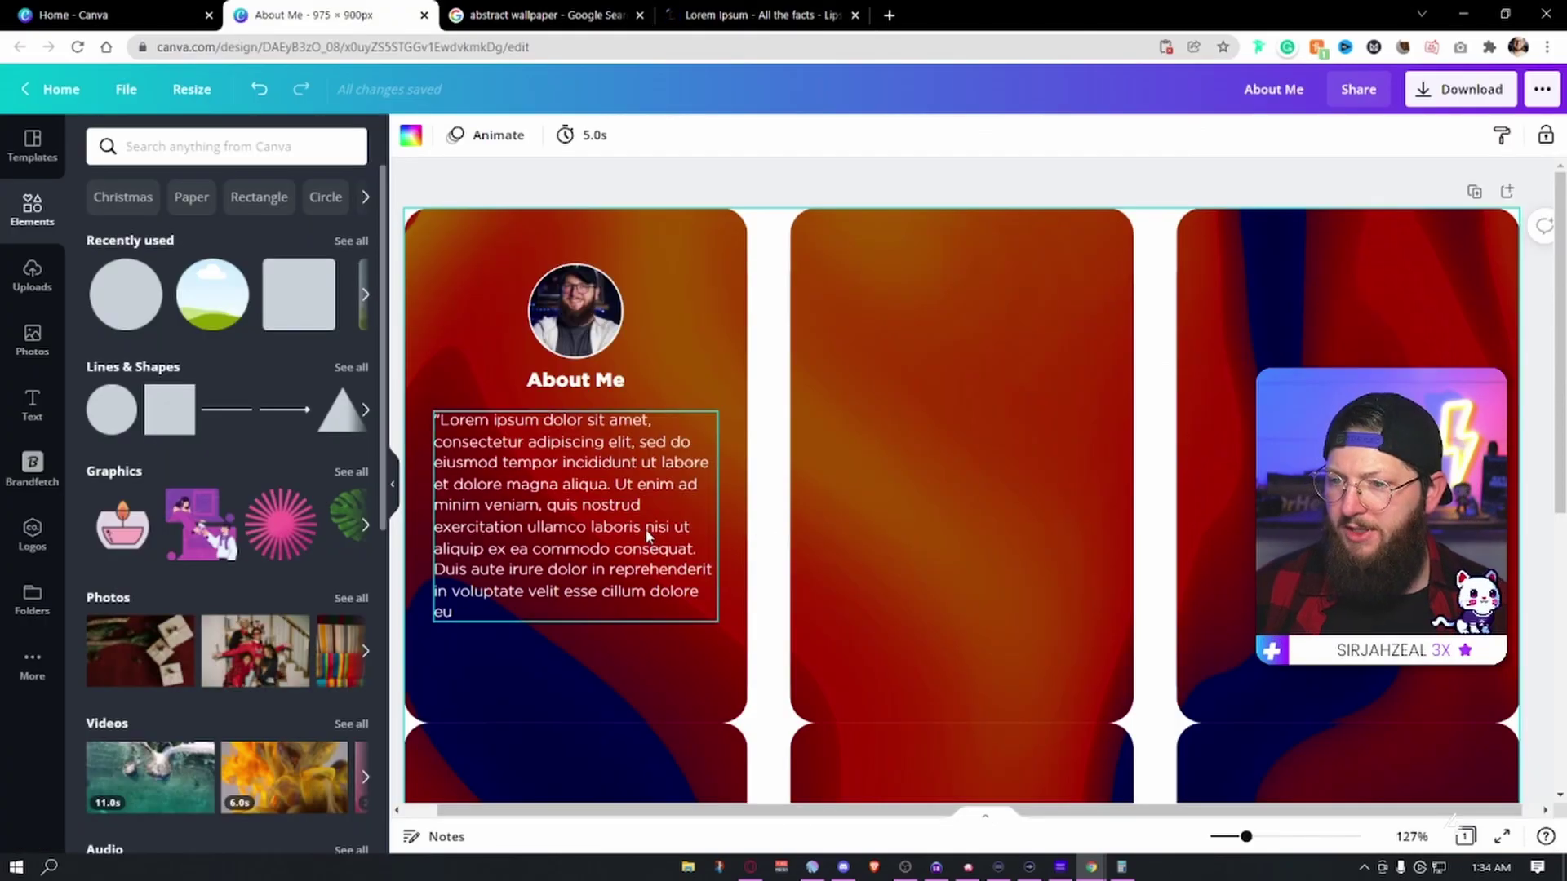
{"action": "left_click_drag", "start_coordinate": [644, 532], "coordinate": [643, 562]}
{"action": "left_click", "coordinate": [586, 381], "text": "shift"}
{"action": "left_click", "coordinate": [585, 324], "text": "shift"}
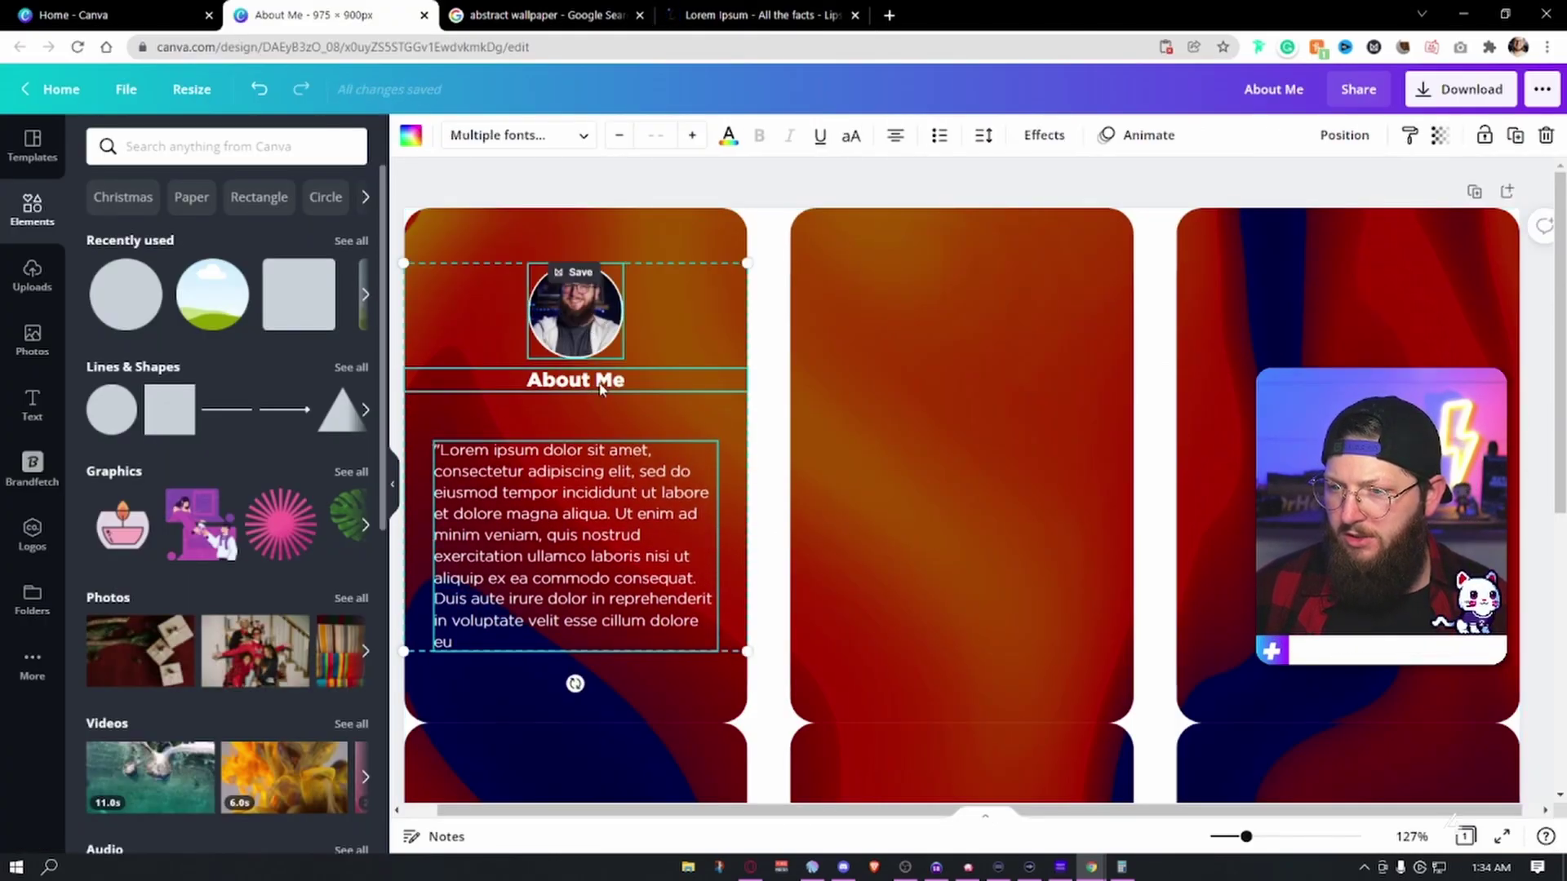
{"action": "left_click_drag", "start_coordinate": [596, 341], "coordinate": [596, 356]}
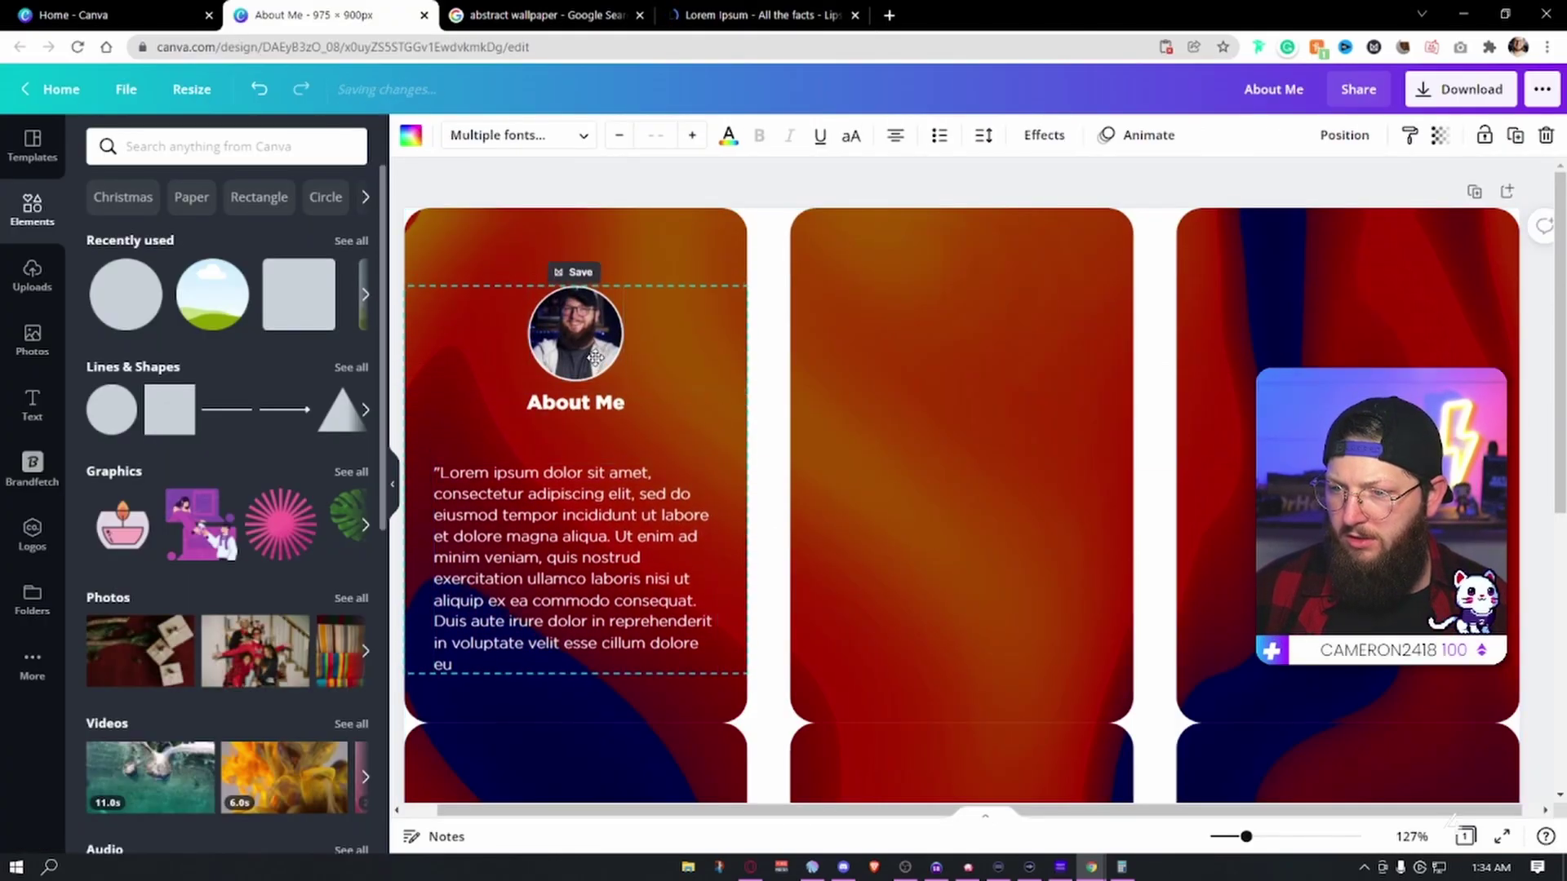
{"action": "left_click", "coordinate": [771, 373]}
{"action": "left_click", "coordinate": [585, 410]}
{"action": "key", "text": "ctrl+z"}
{"action": "key", "text": "ctrl+z"}
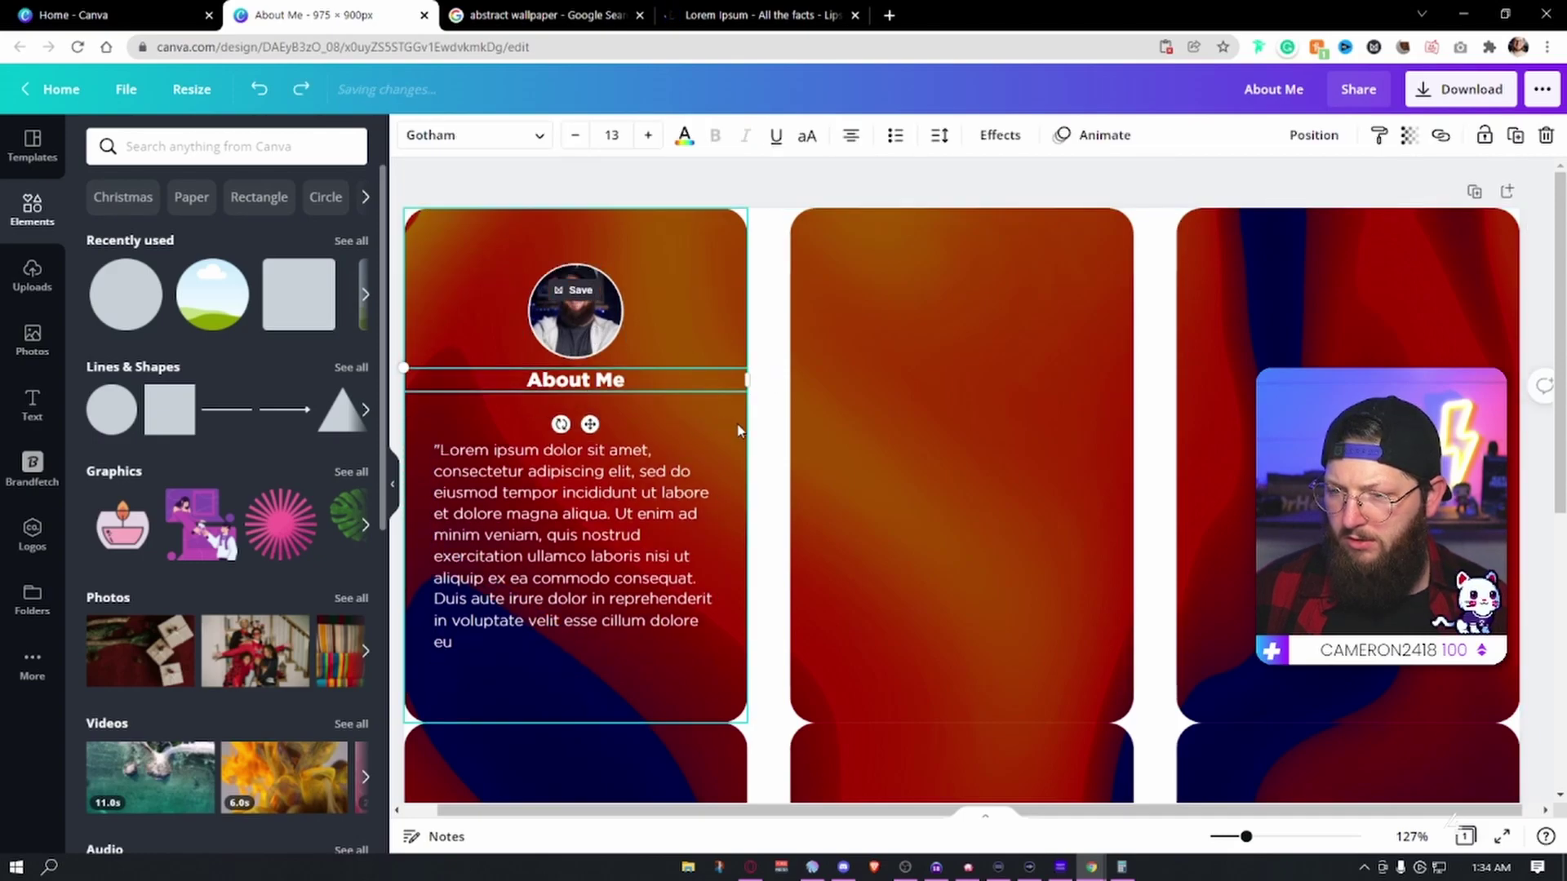
Step: Lower the "About Me" title slightly, and move the portrait, title and paragraph together a little further down the tile
{"action": "left_click", "coordinate": [610, 388]}
{"action": "left_click_drag", "start_coordinate": [612, 392], "coordinate": [612, 397]}
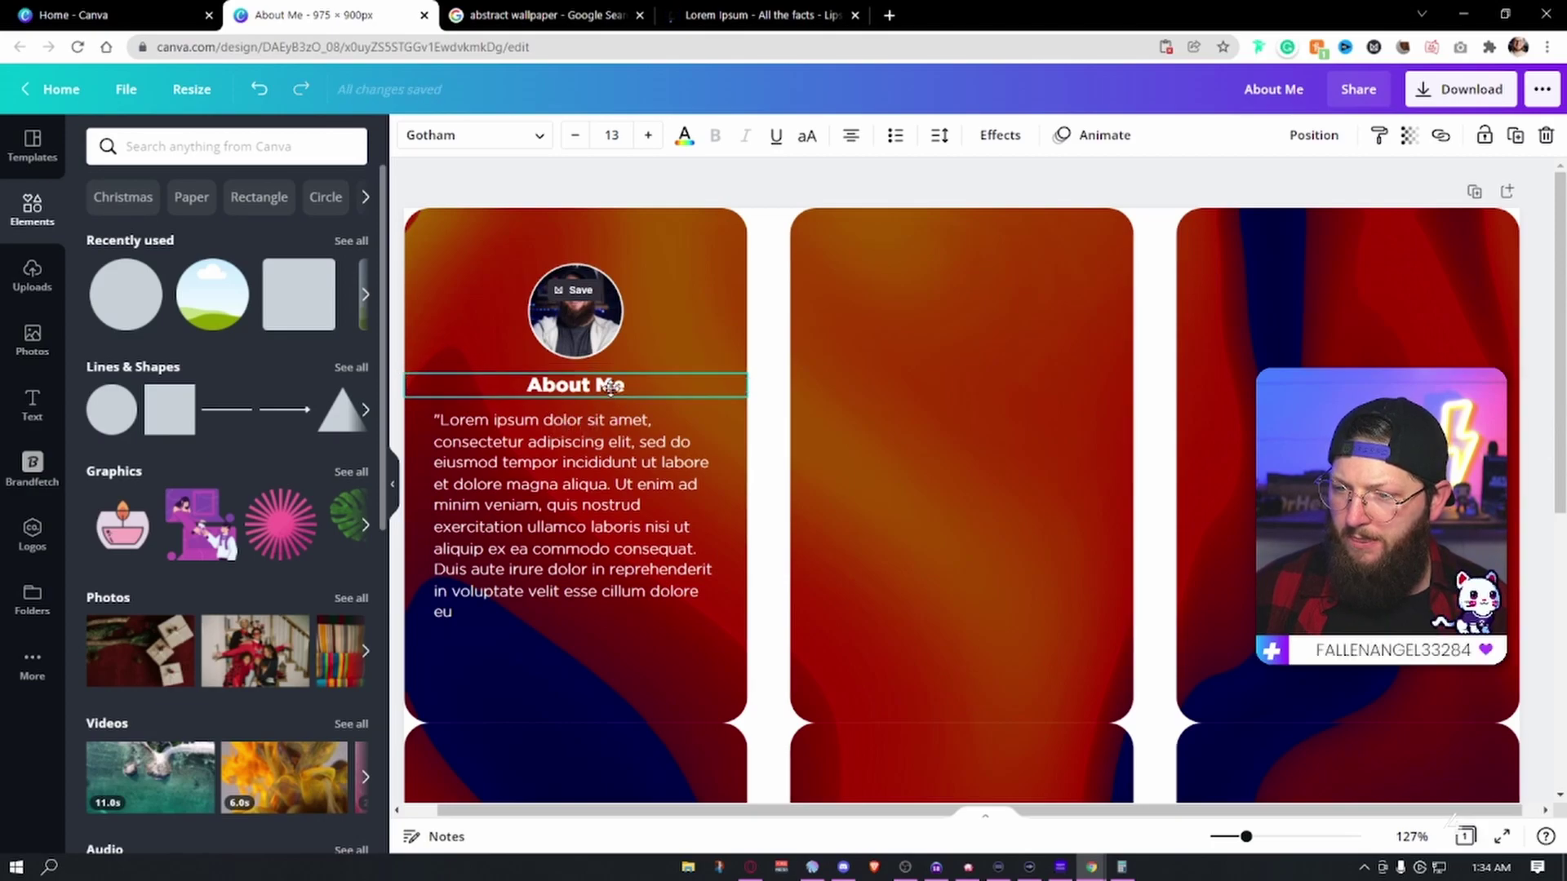
{"action": "left_click", "coordinate": [571, 429], "text": "shift"}
{"action": "left_click", "coordinate": [598, 362], "text": "shift"}
{"action": "left_click", "coordinate": [599, 339], "text": "shift"}
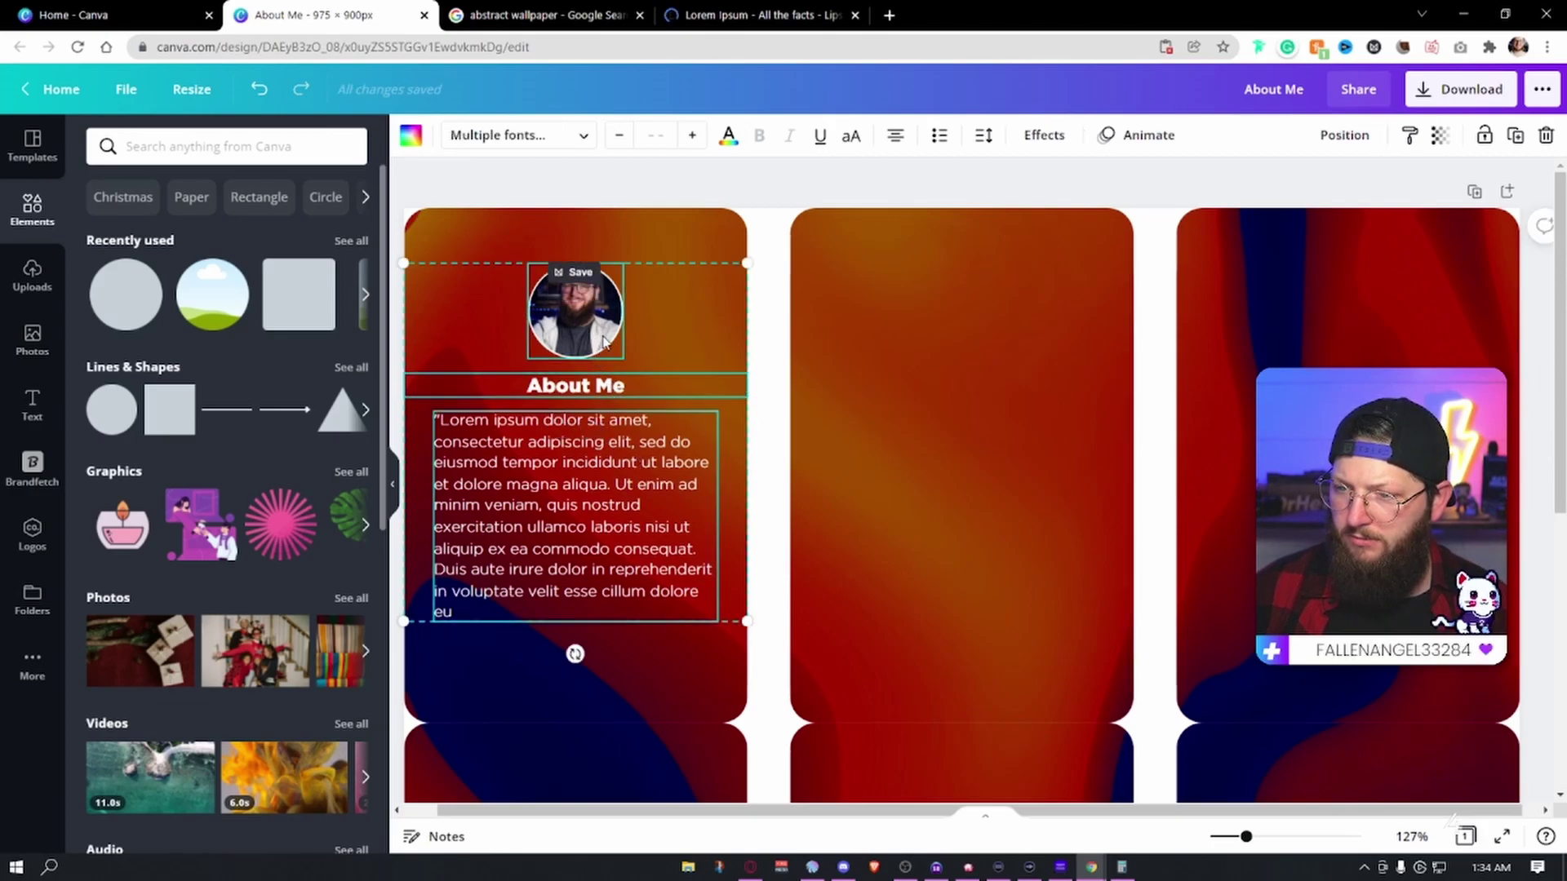
{"action": "left_click_drag", "start_coordinate": [597, 333], "coordinate": [598, 356]}
{"action": "left_click", "coordinate": [714, 352]}
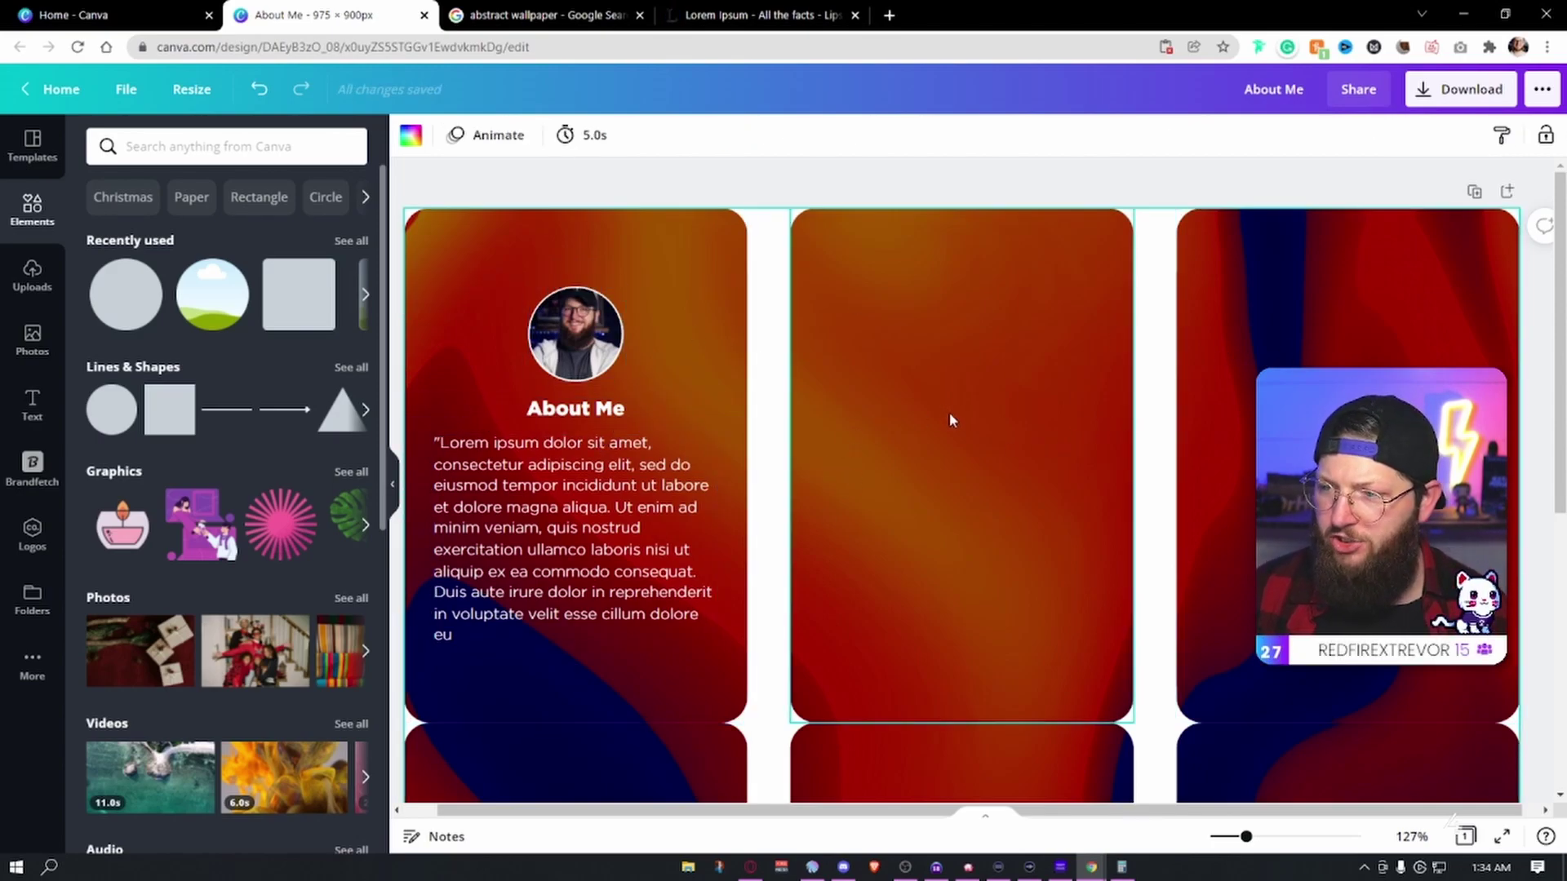
Step: Search the design elements for "youtube"
{"action": "mouse_move", "coordinate": [948, 413]}
{"action": "left_mouse_down"}
{"action": "mouse_move", "coordinate": [902, 409]}
{"action": "mouse_move", "coordinate": [966, 408]}
{"action": "left_mouse_up"}
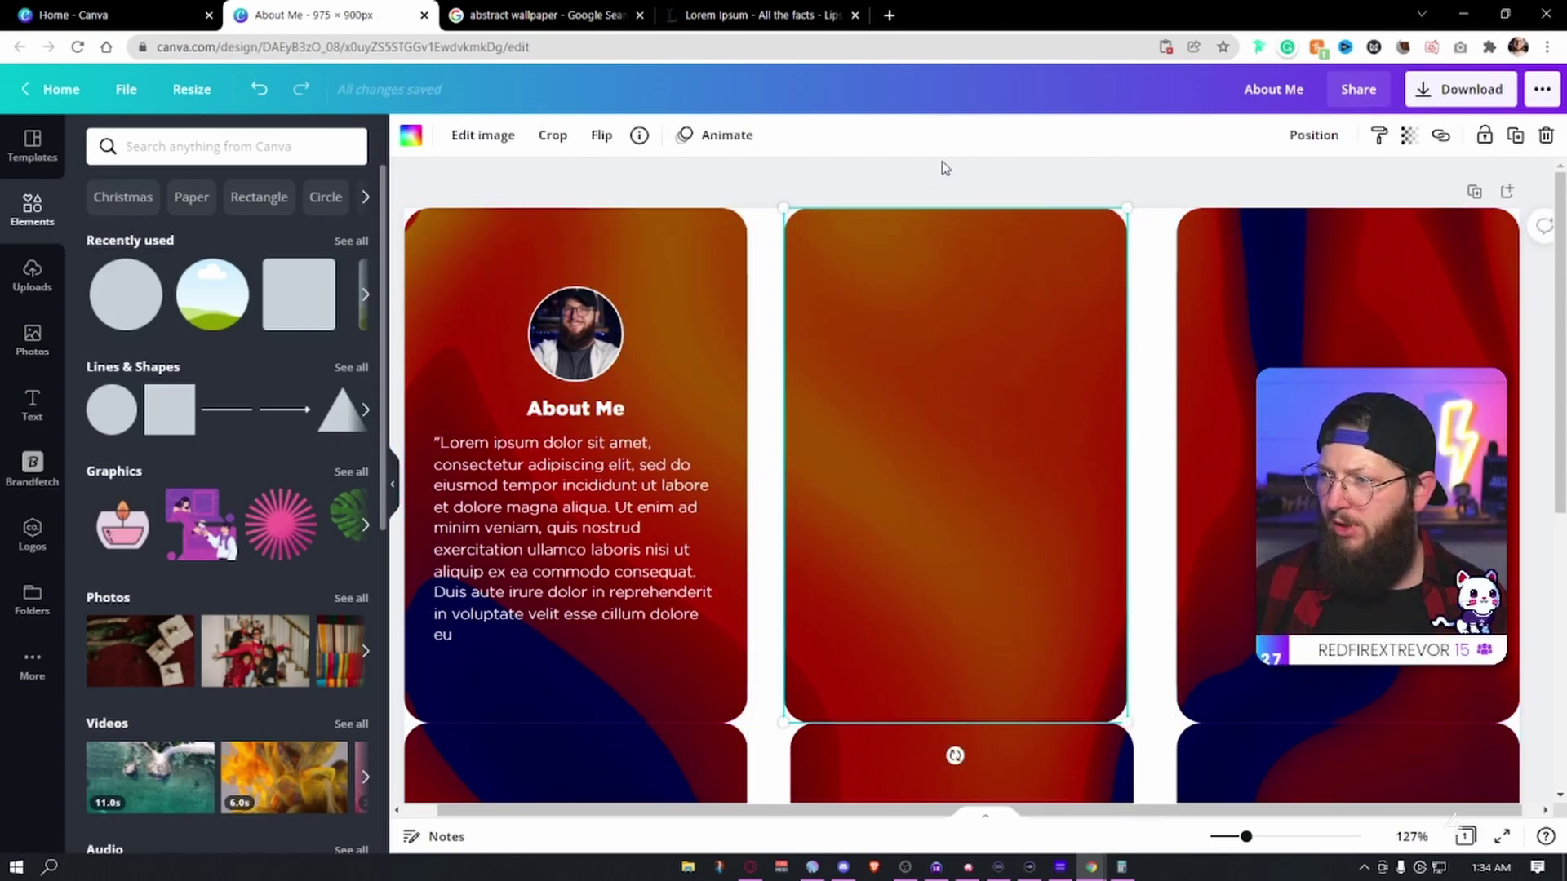
{"action": "key", "text": "ctrl+z"}
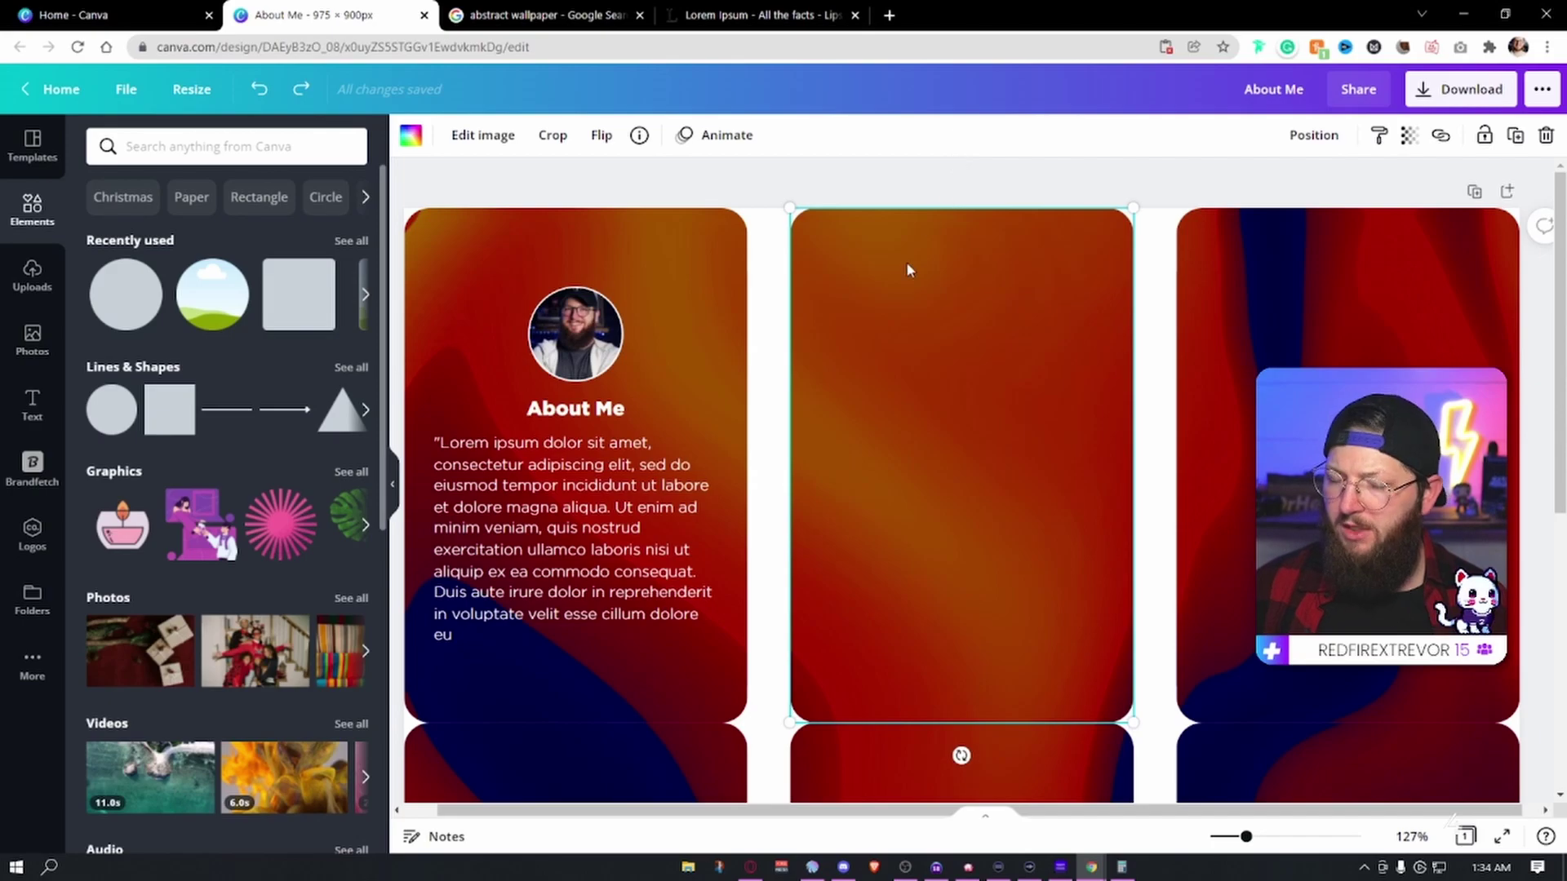
{"action": "left_click", "coordinate": [198, 144]}
{"action": "type", "text": "youtube"}
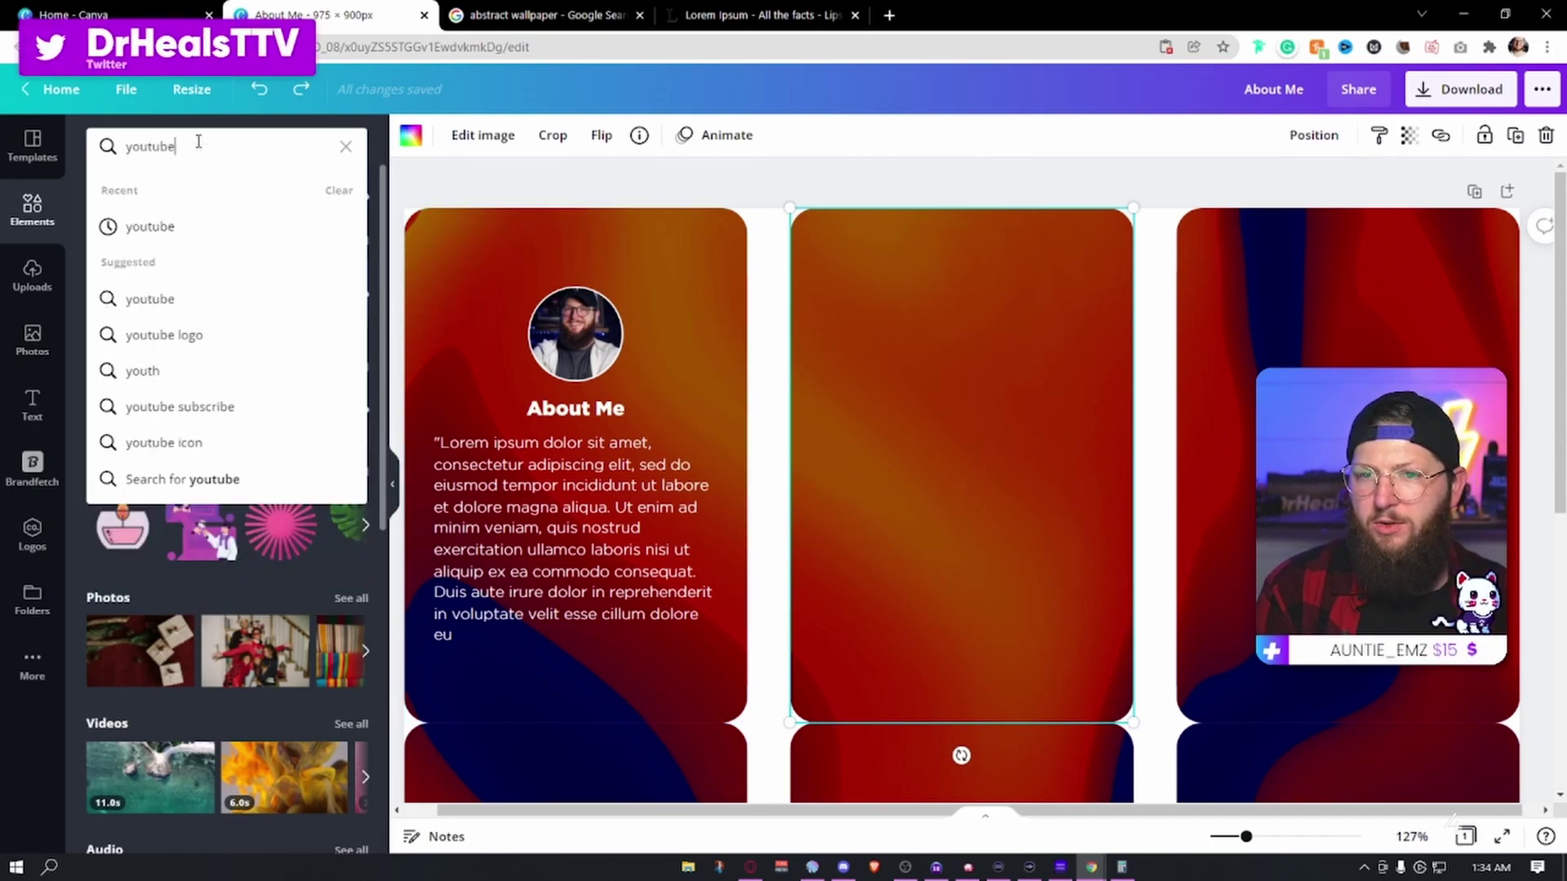
{"action": "key", "text": "Return"}
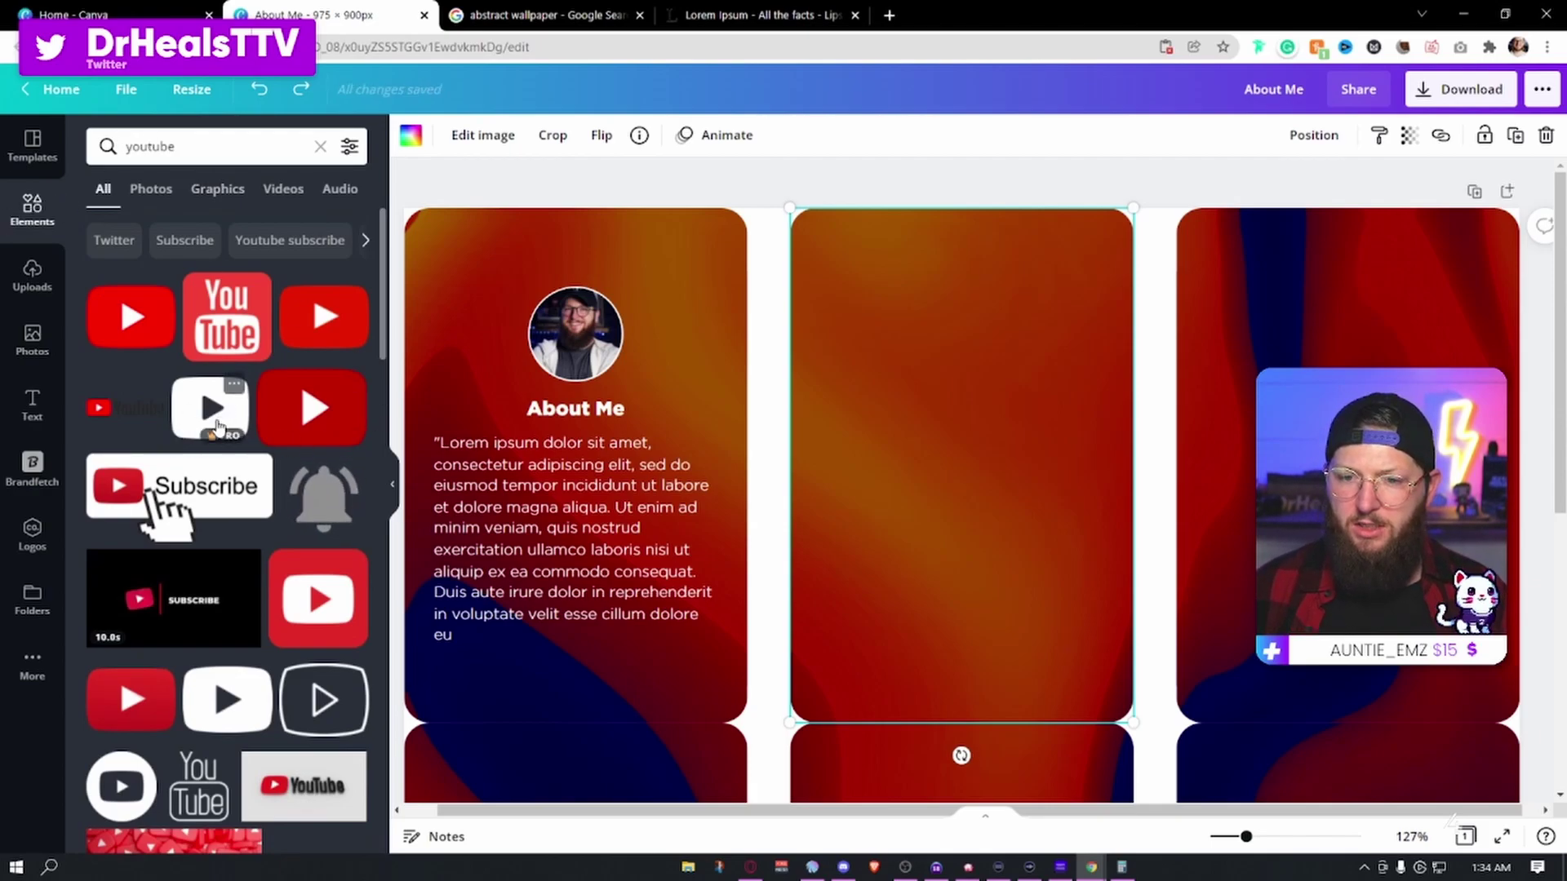
{"action": "left_click", "coordinate": [130, 333]}
{"action": "left_click_drag", "start_coordinate": [1184, 566], "coordinate": [976, 439]}
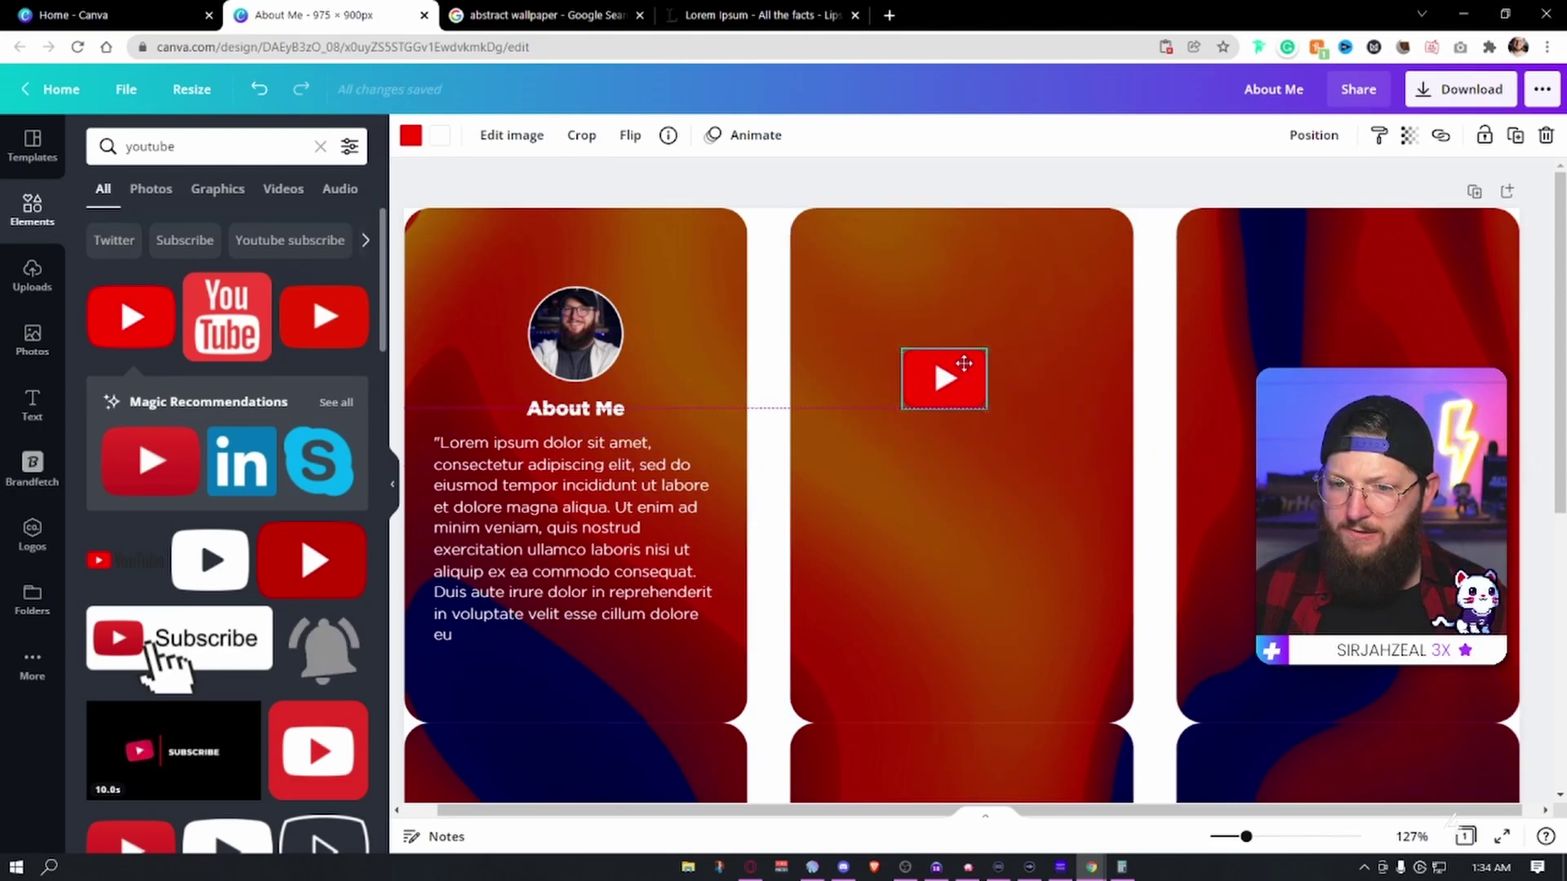
{"action": "key", "text": "Delete"}
Step: Add the black YouTube play icon, centre it horizontally in the upper part of the upper-middle tile and colour it white
{"action": "left_click", "coordinate": [353, 564]}
{"action": "left_click_drag", "start_coordinate": [1061, 579], "coordinate": [963, 362]}
{"action": "left_click", "coordinate": [935, 405]}
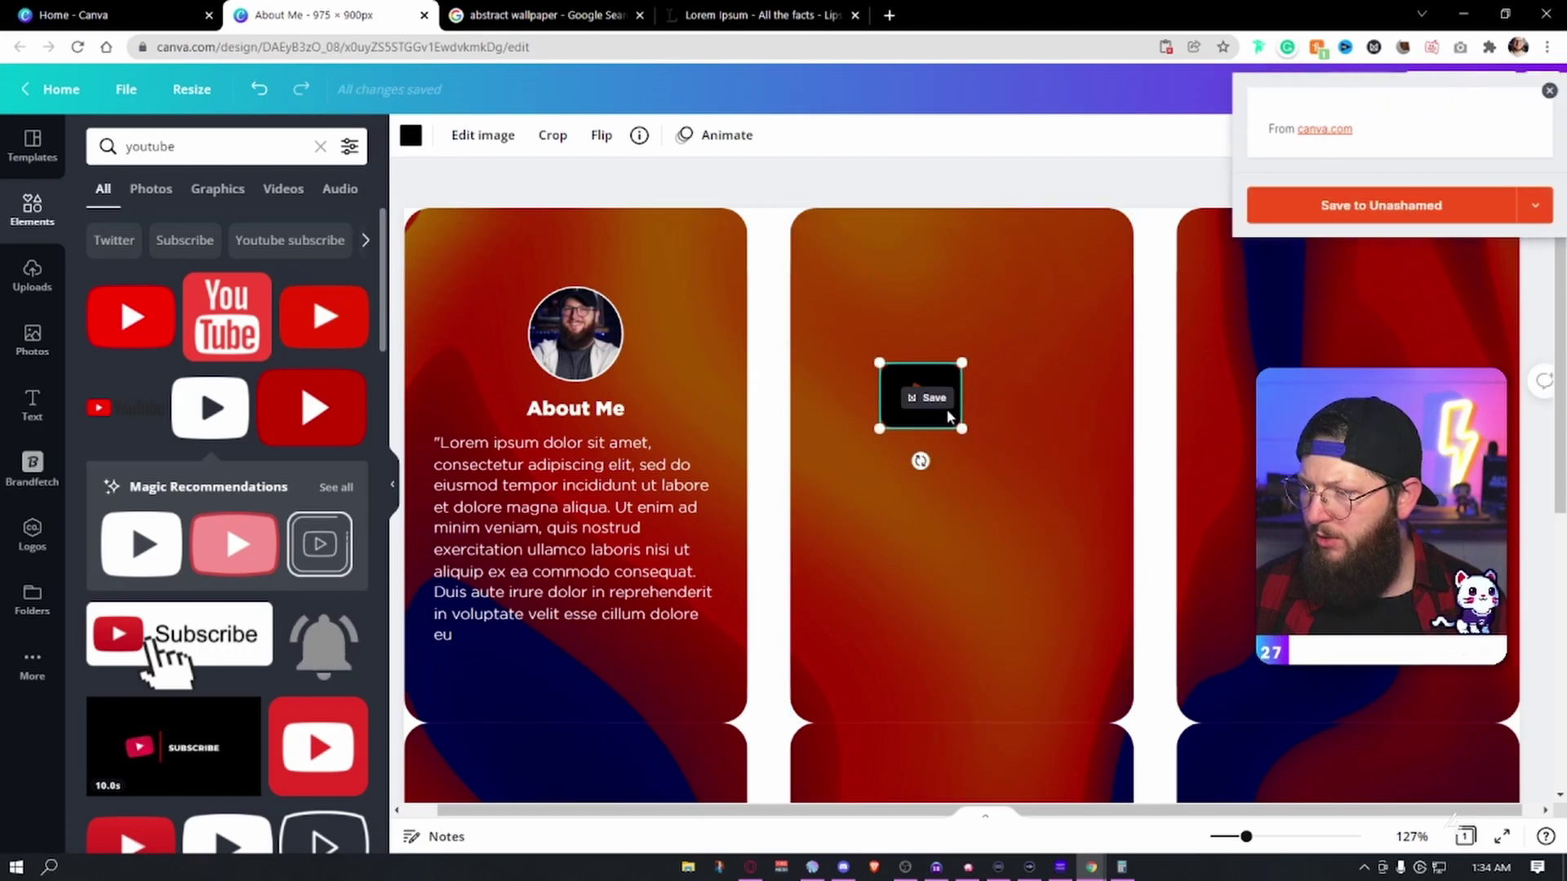
{"action": "left_click", "coordinate": [1548, 90]}
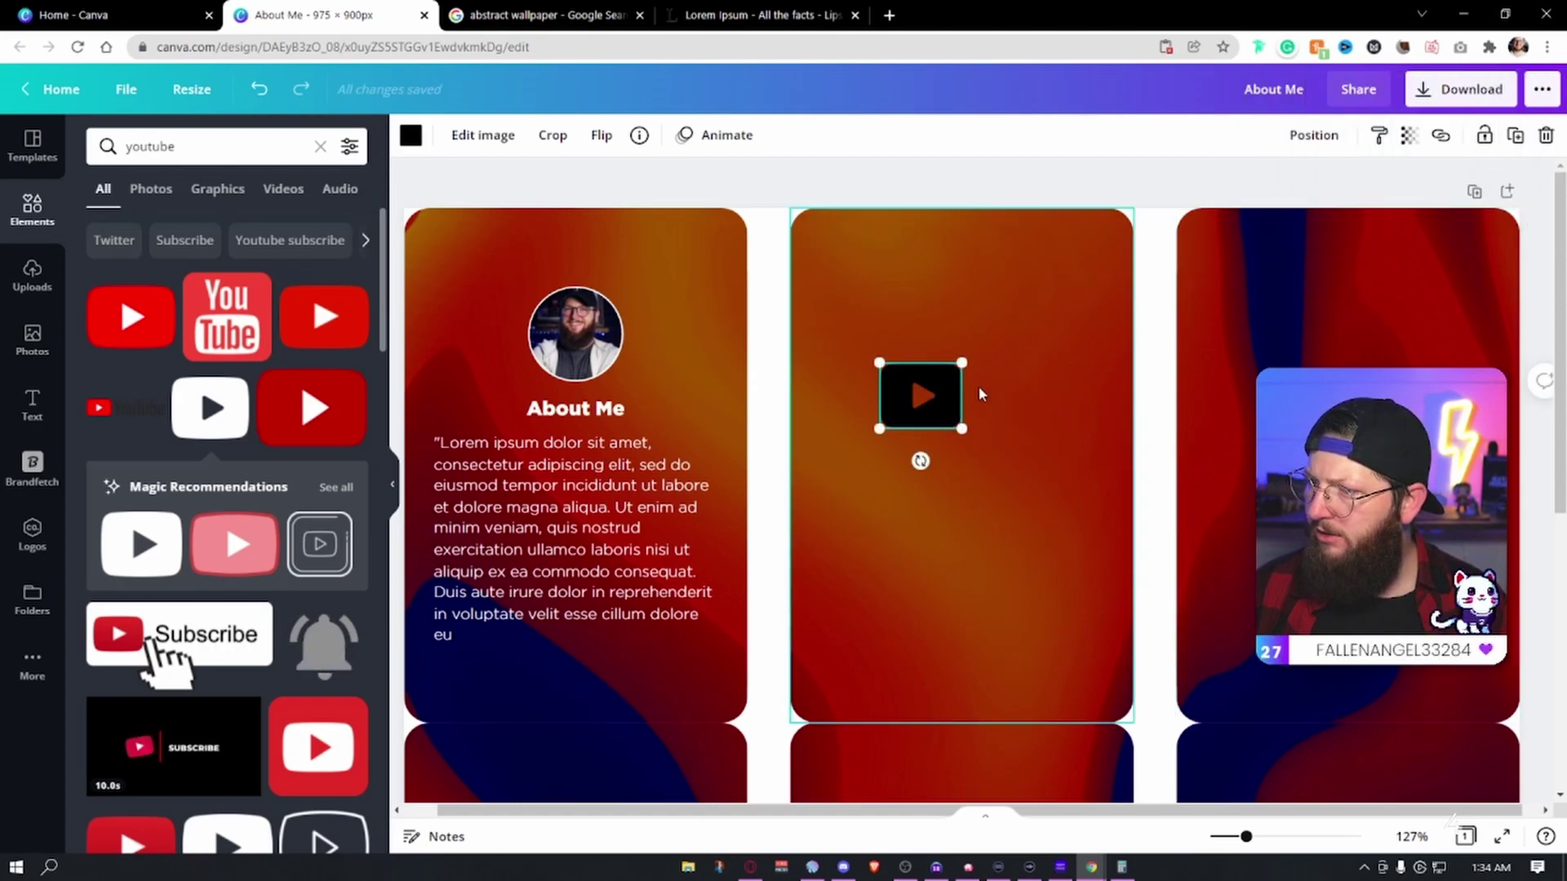
{"action": "left_click_drag", "start_coordinate": [936, 414], "coordinate": [984, 368]}
{"action": "left_click", "coordinate": [411, 134]}
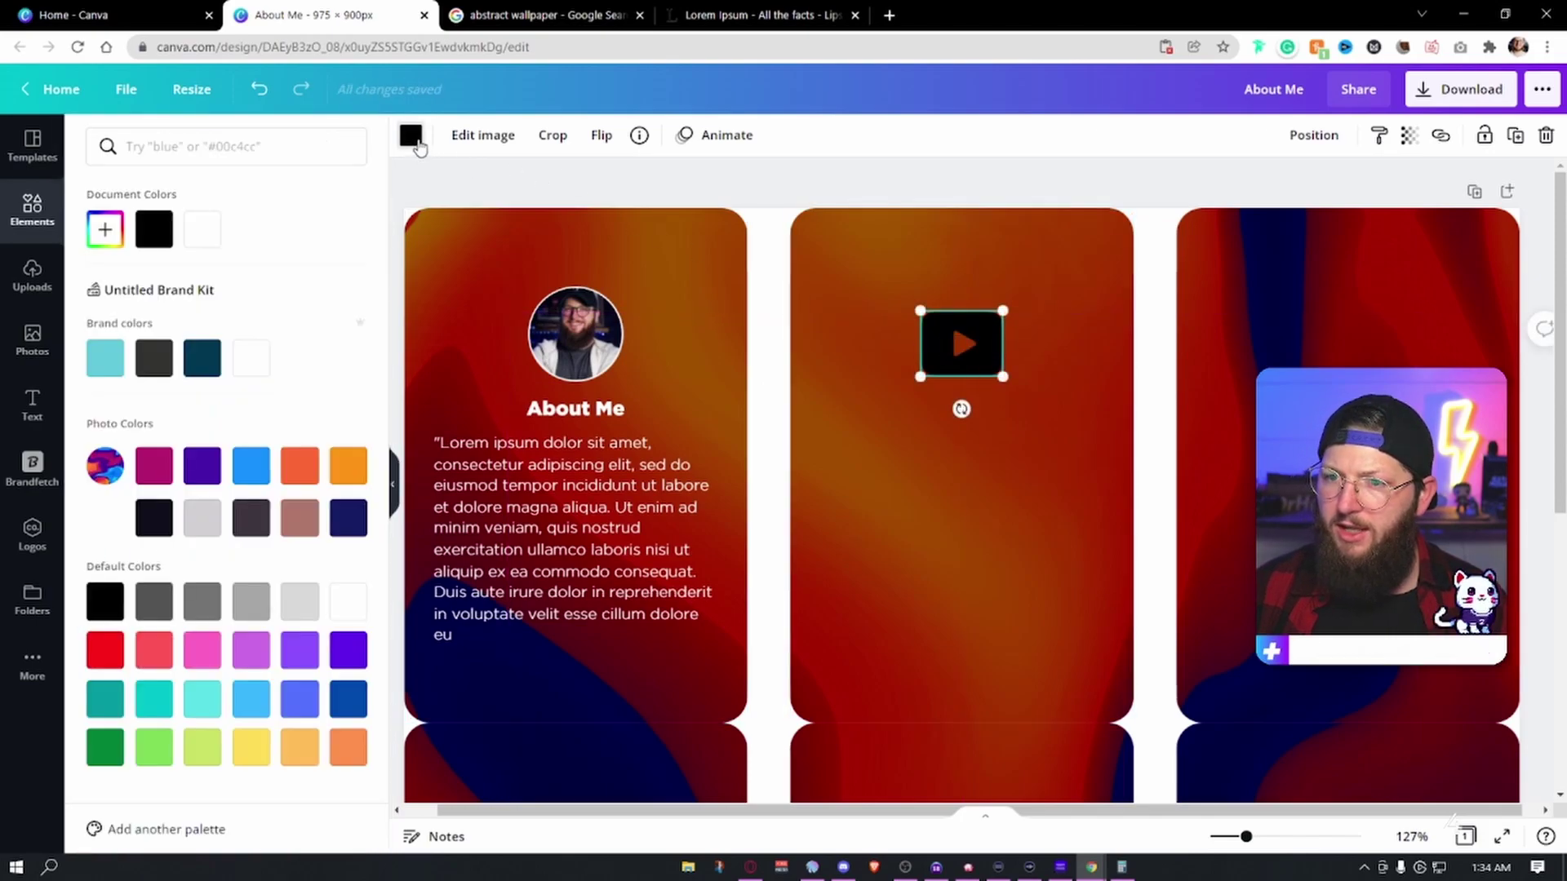
{"action": "left_click", "coordinate": [201, 228]}
Step: Copy the "About Me" title beneath the YouTube icon in the middle tile and change its text to "YouTube"
{"action": "left_click", "coordinate": [590, 414]}
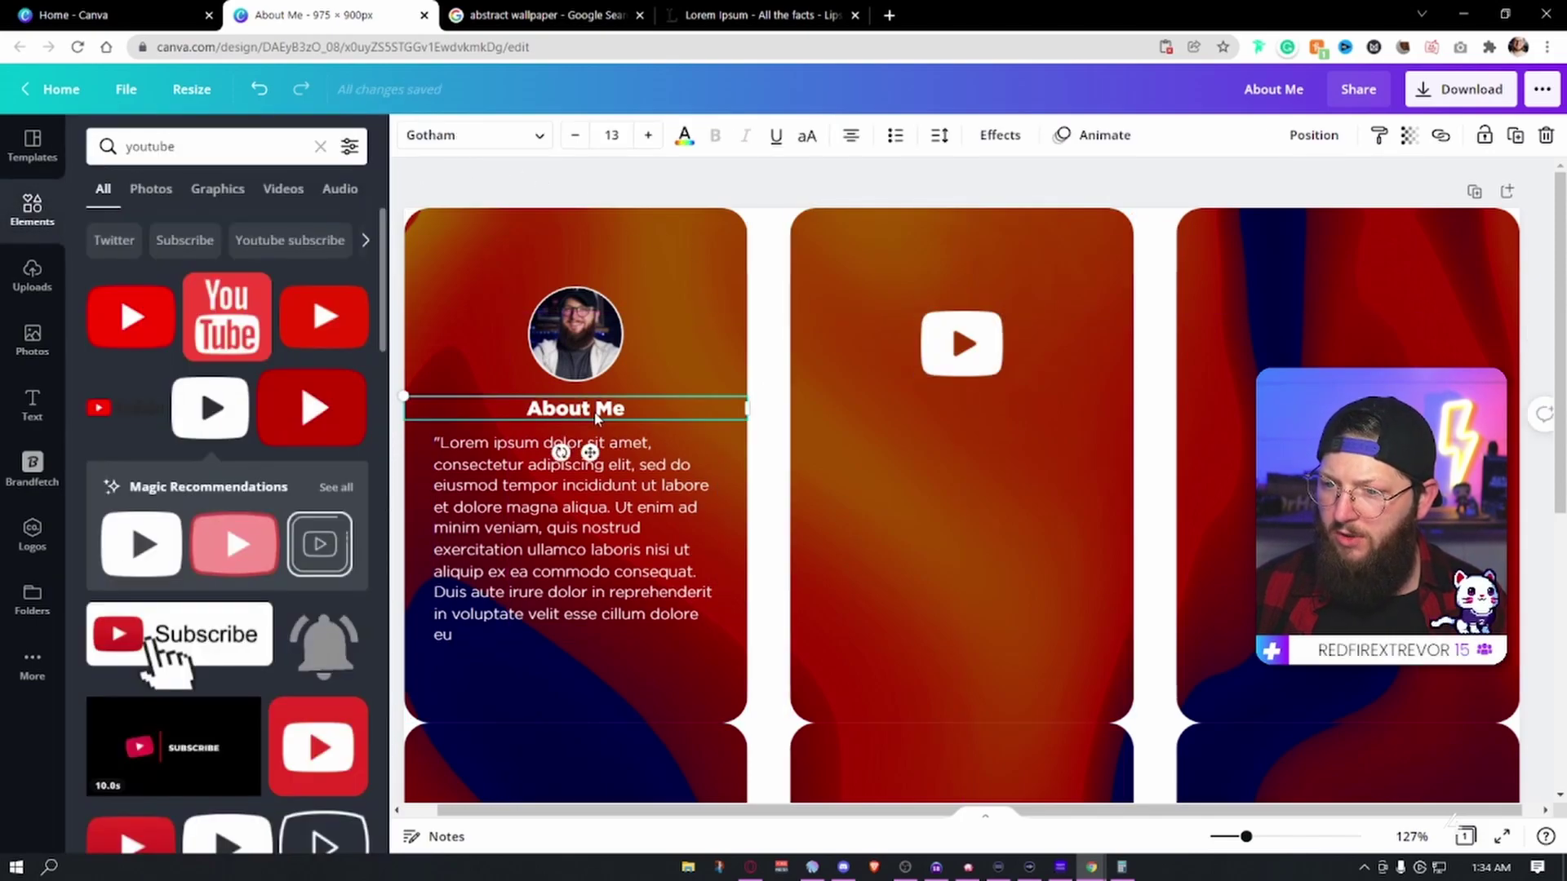
{"action": "left_click_drag", "start_coordinate": [589, 413], "coordinate": [979, 454]}
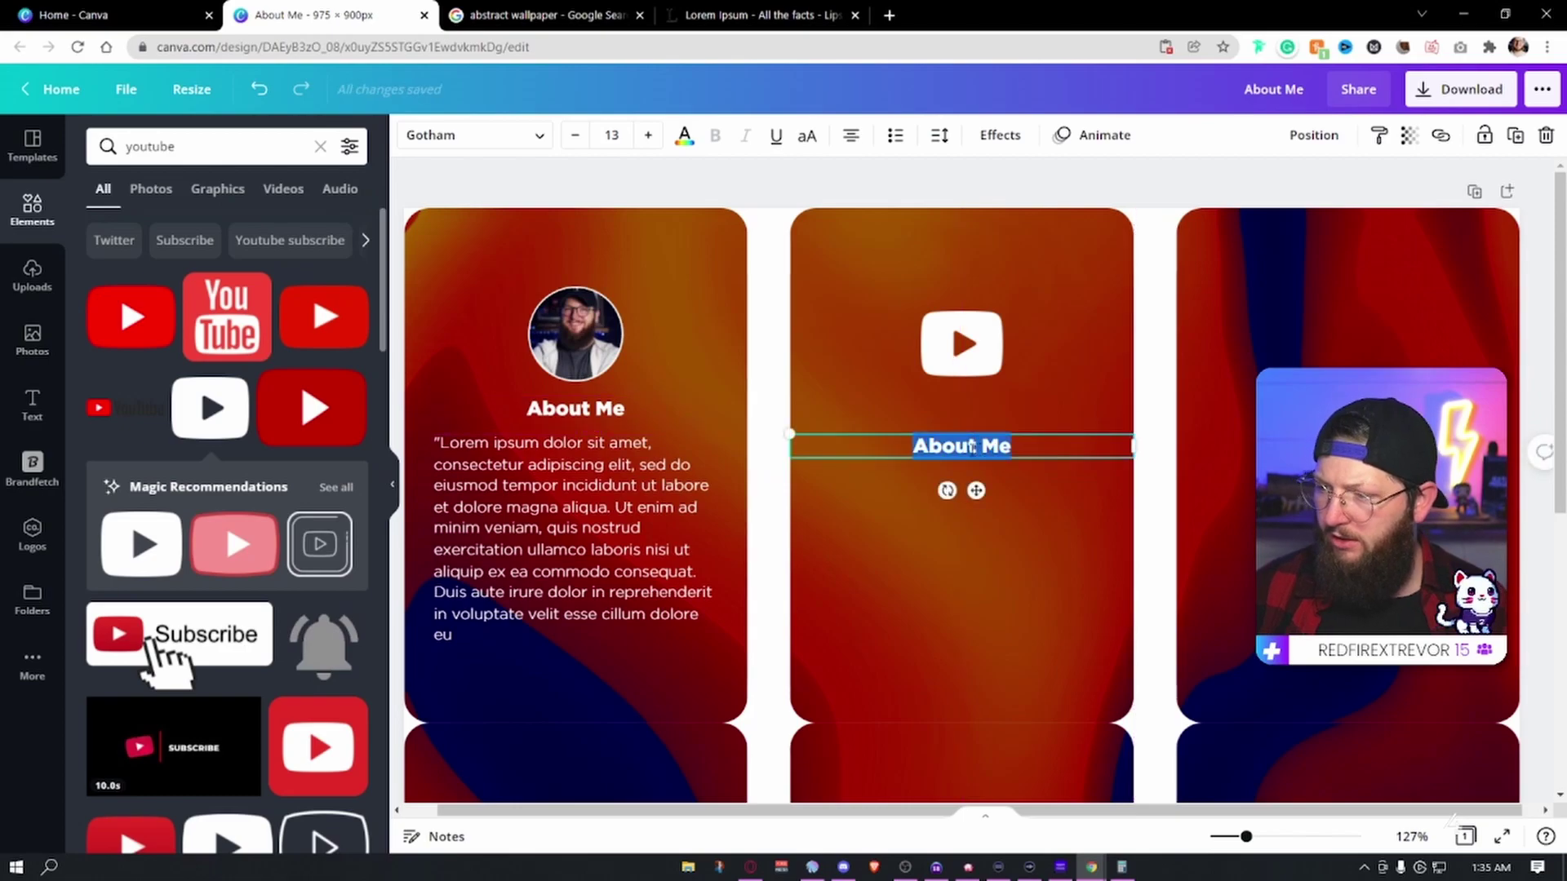
{"action": "type", "text": "YouTube"}
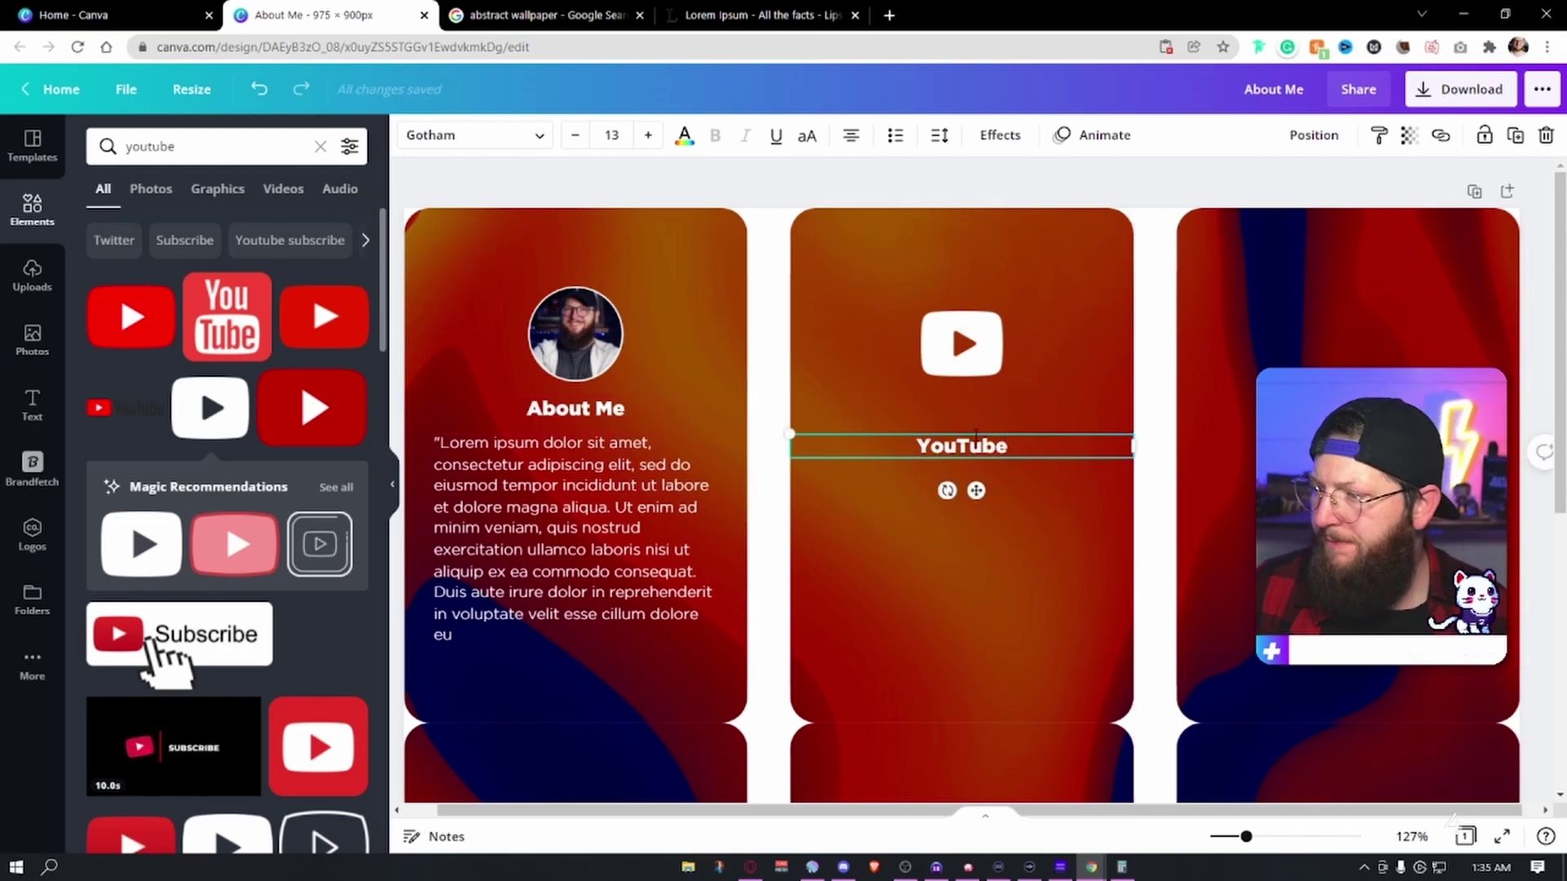
Step: Set the "YouTube" title's font size to 30
{"action": "left_click", "coordinate": [649, 136]}
{"action": "left_click", "coordinate": [648, 135]}
{"action": "left_click", "coordinate": [648, 135]}
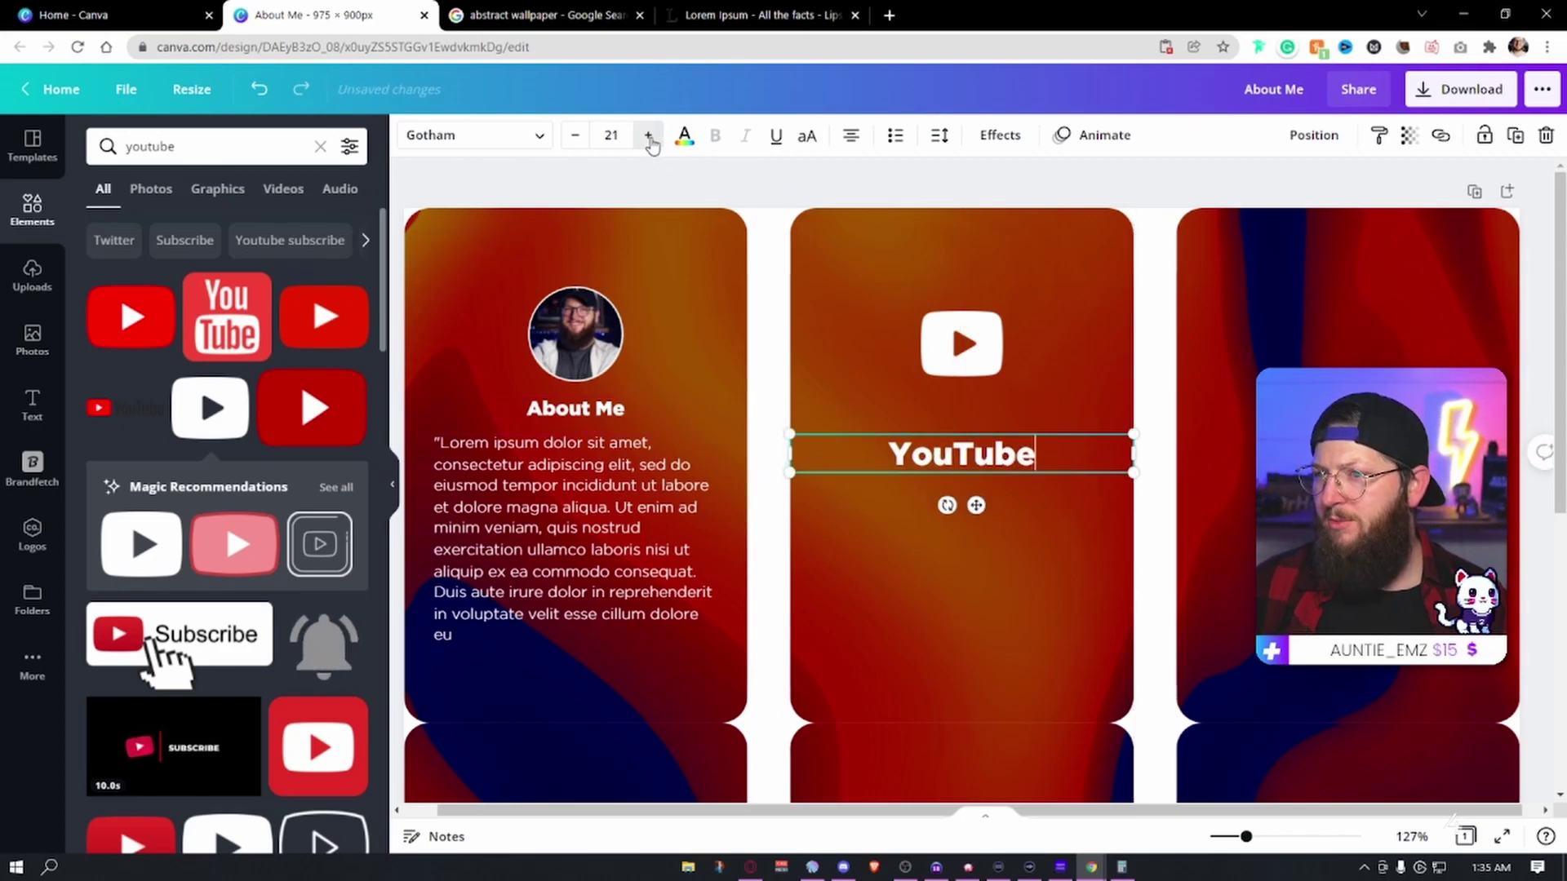
{"action": "left_click", "coordinate": [648, 135]}
{"action": "left_click", "coordinate": [649, 135]}
{"action": "left_click", "coordinate": [648, 135]}
{"action": "left_click", "coordinate": [649, 136]}
{"action": "left_click", "coordinate": [649, 136]}
{"action": "left_click", "coordinate": [649, 135]}
{"action": "left_click", "coordinate": [648, 135]}
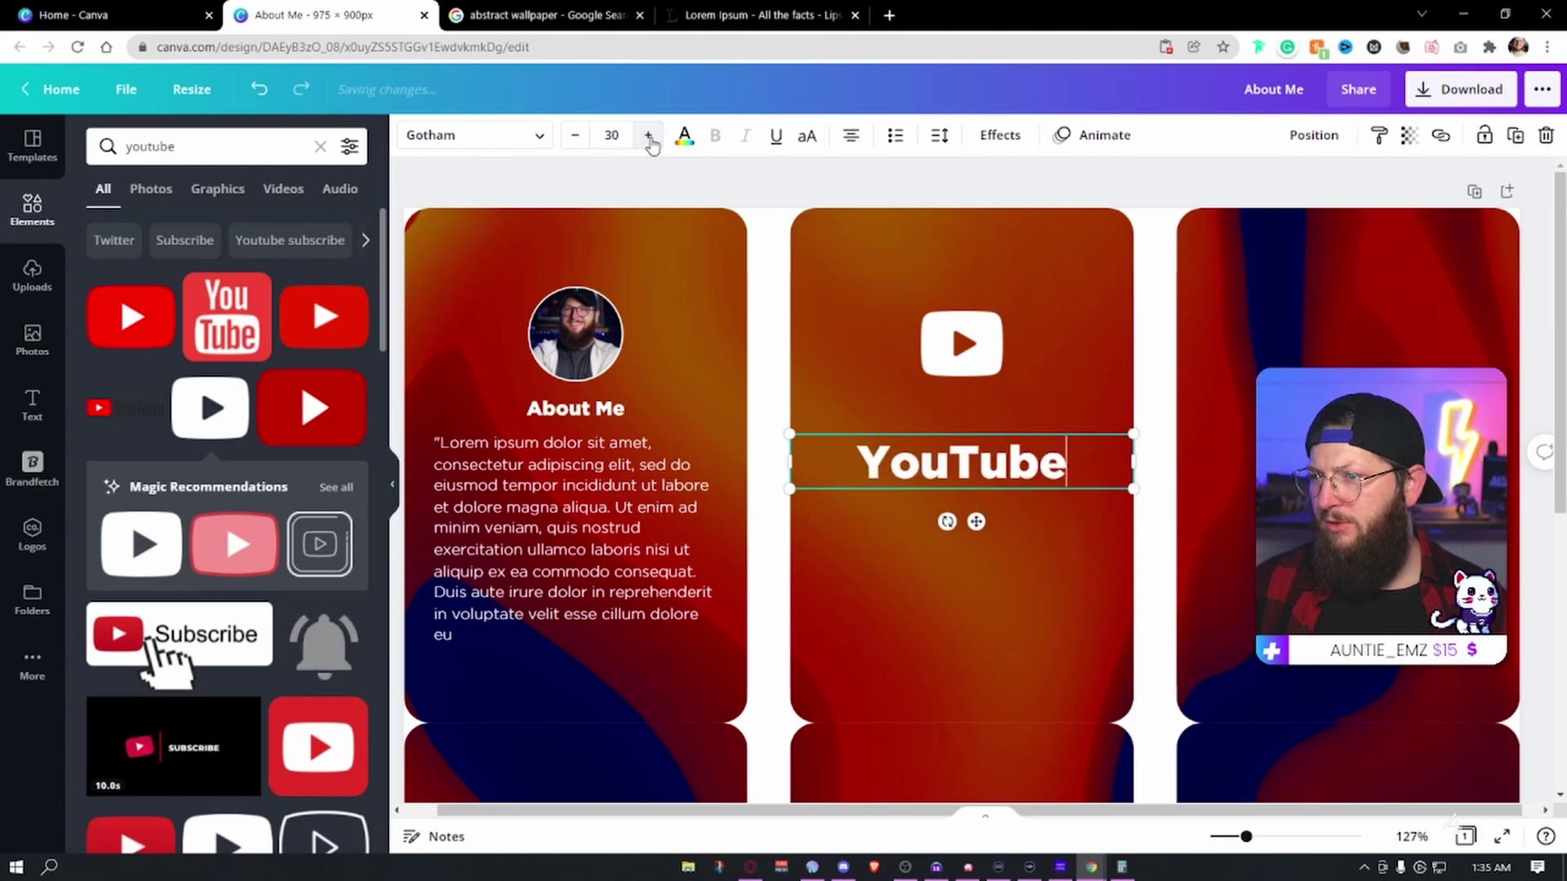
{"action": "left_click", "coordinate": [1004, 194]}
Step: Move the YouTube icon and title down to the tile's middle, and copy both into the upper-right tile
{"action": "left_click_drag", "start_coordinate": [1004, 472], "coordinate": [992, 539]}
{"action": "left_click_drag", "start_coordinate": [968, 363], "coordinate": [967, 463]}
{"action": "left_click", "coordinate": [1004, 541], "text": "shift"}
{"action": "left_click_drag", "start_coordinate": [1000, 529], "coordinate": [999, 522]}
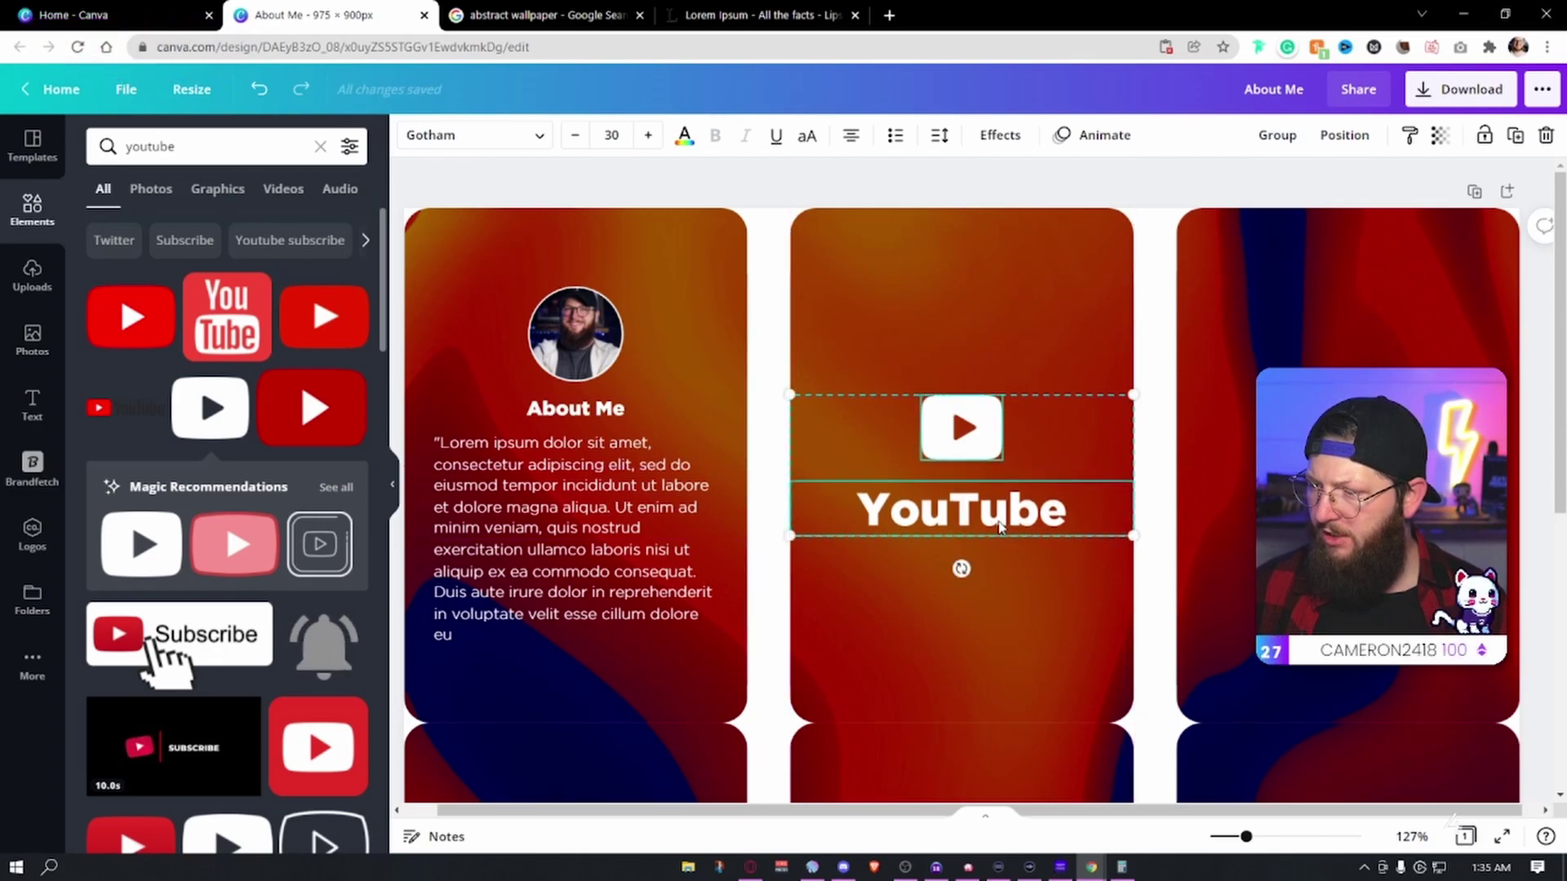
{"action": "left_click_drag", "start_coordinate": [897, 522], "coordinate": [1305, 522]}
Step: Search the design elements for "twitter"
{"action": "left_click", "coordinate": [192, 147]}
{"action": "double_click", "coordinate": [193, 147]}
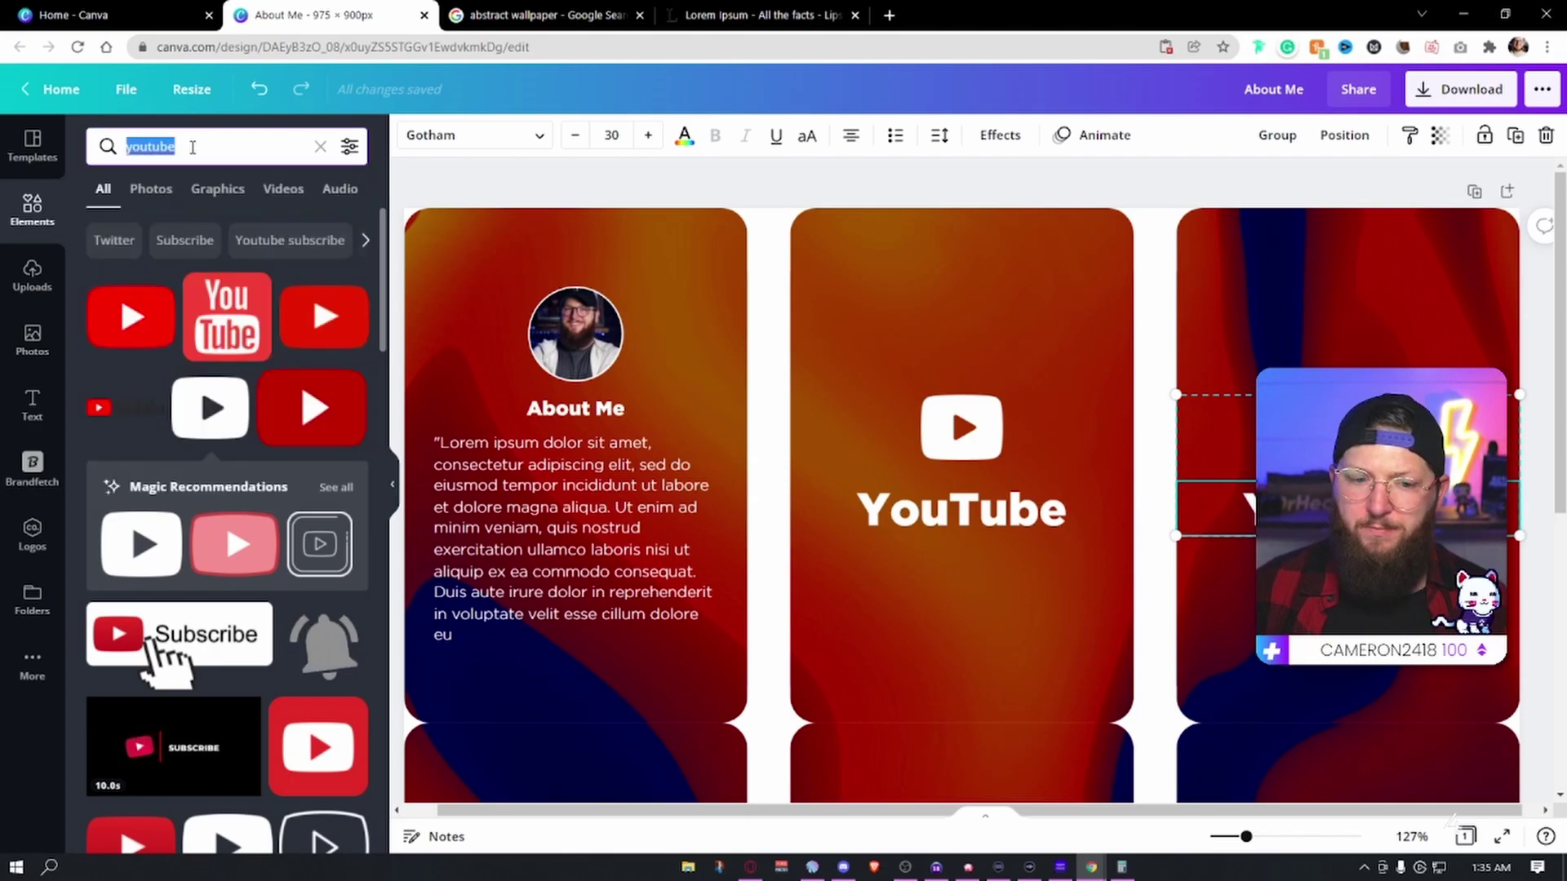
{"action": "type", "text": "twitter"}
{"action": "key", "text": "Return"}
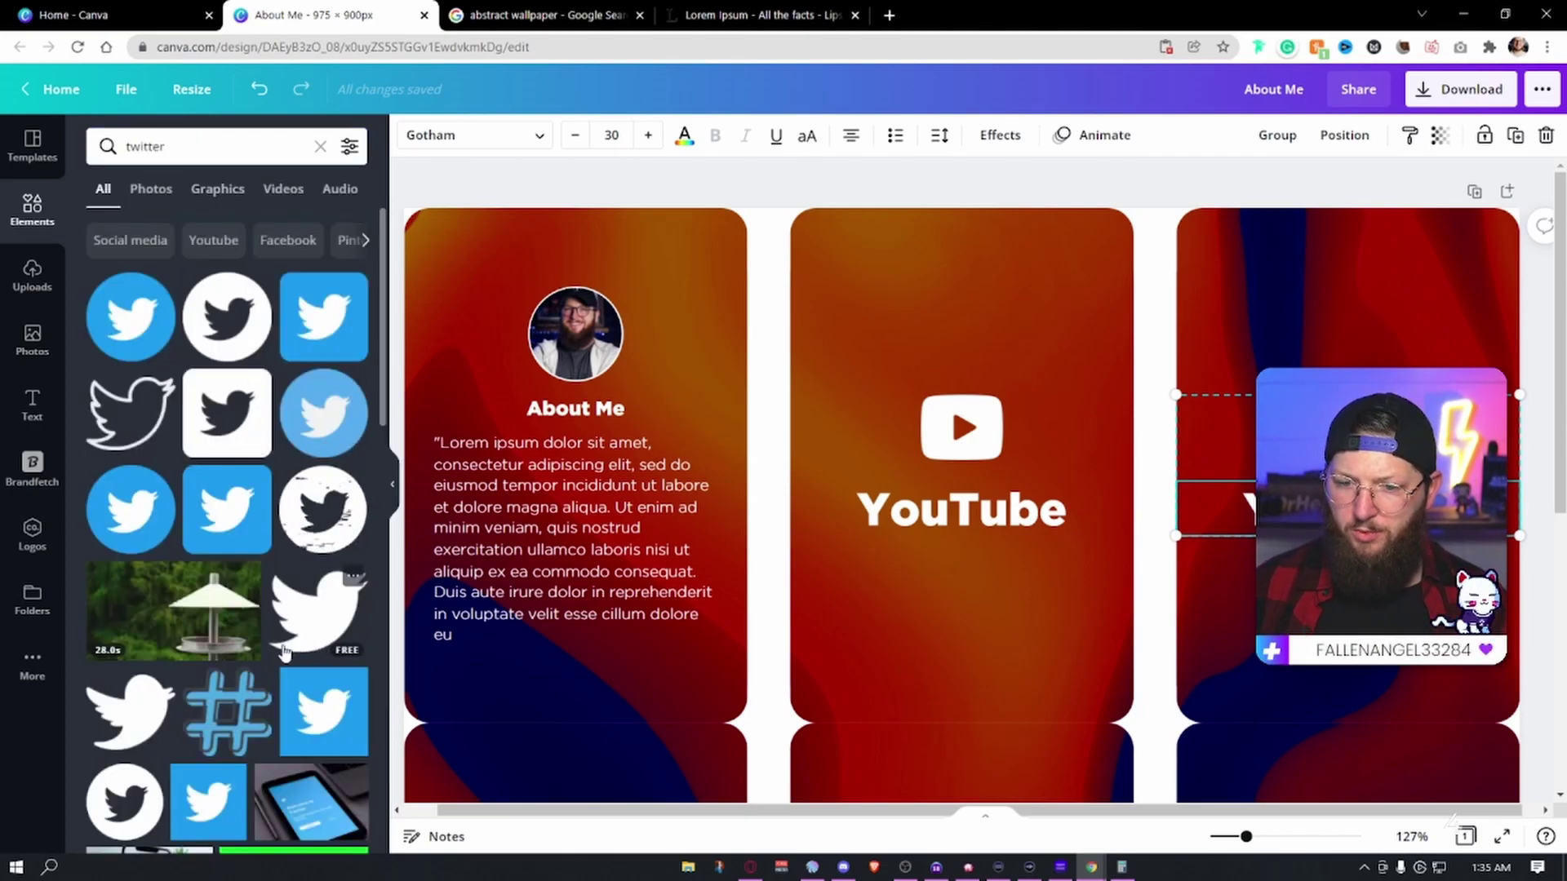
Step: Insert the solid Twitter bird graphic and shrink it to about the size of the YouTube icon
{"action": "left_click", "coordinate": [319, 622]}
{"action": "left_click_drag", "start_coordinate": [996, 632], "coordinate": [1266, 369]}
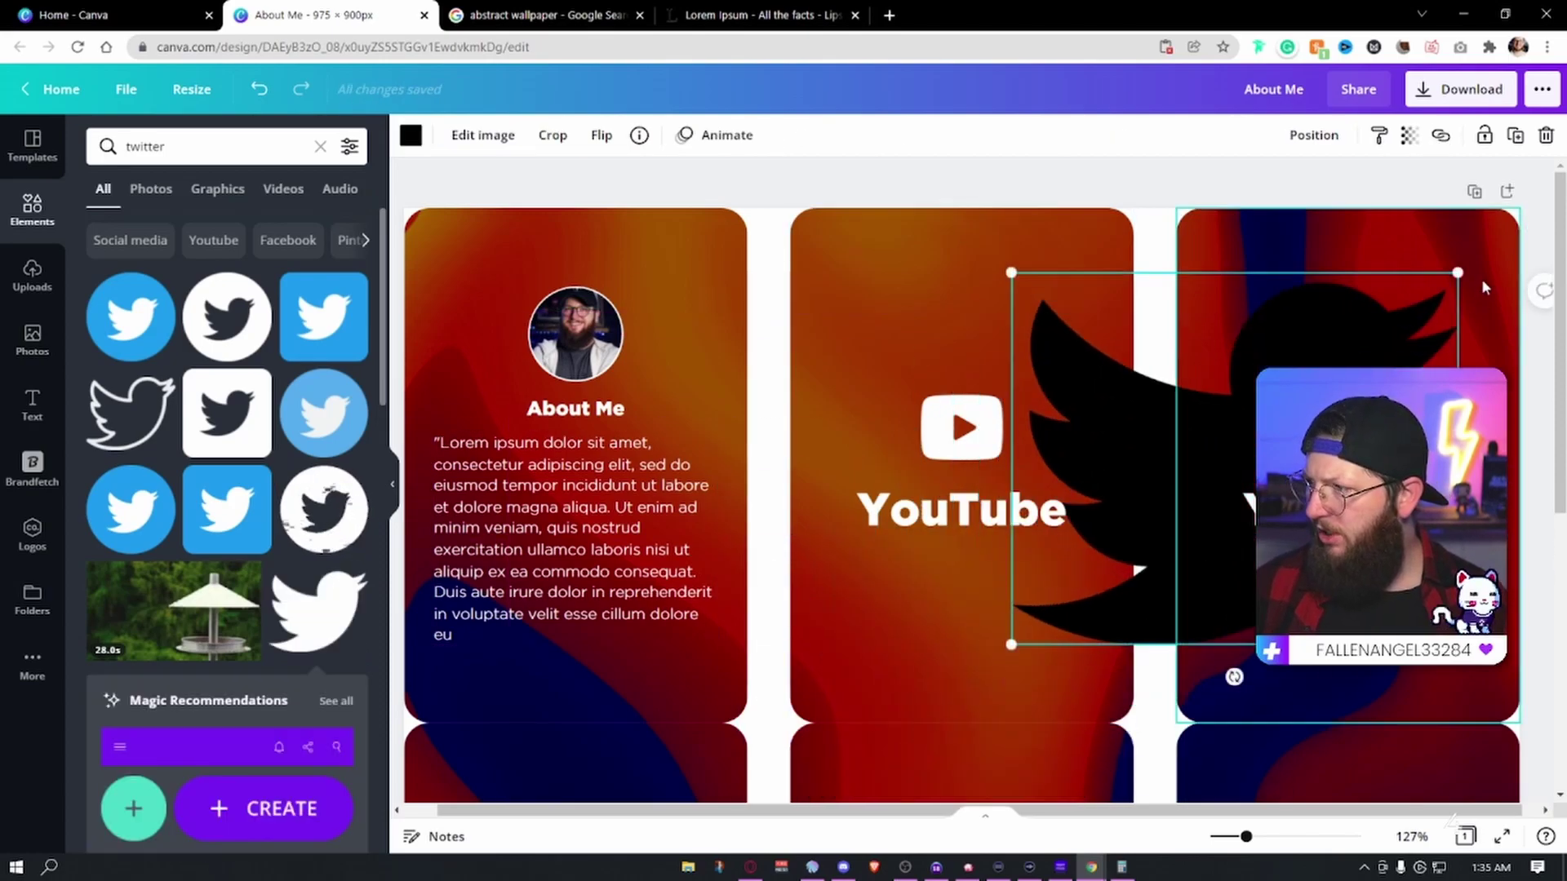
{"action": "left_click_drag", "start_coordinate": [1457, 274], "coordinate": [1128, 622]}
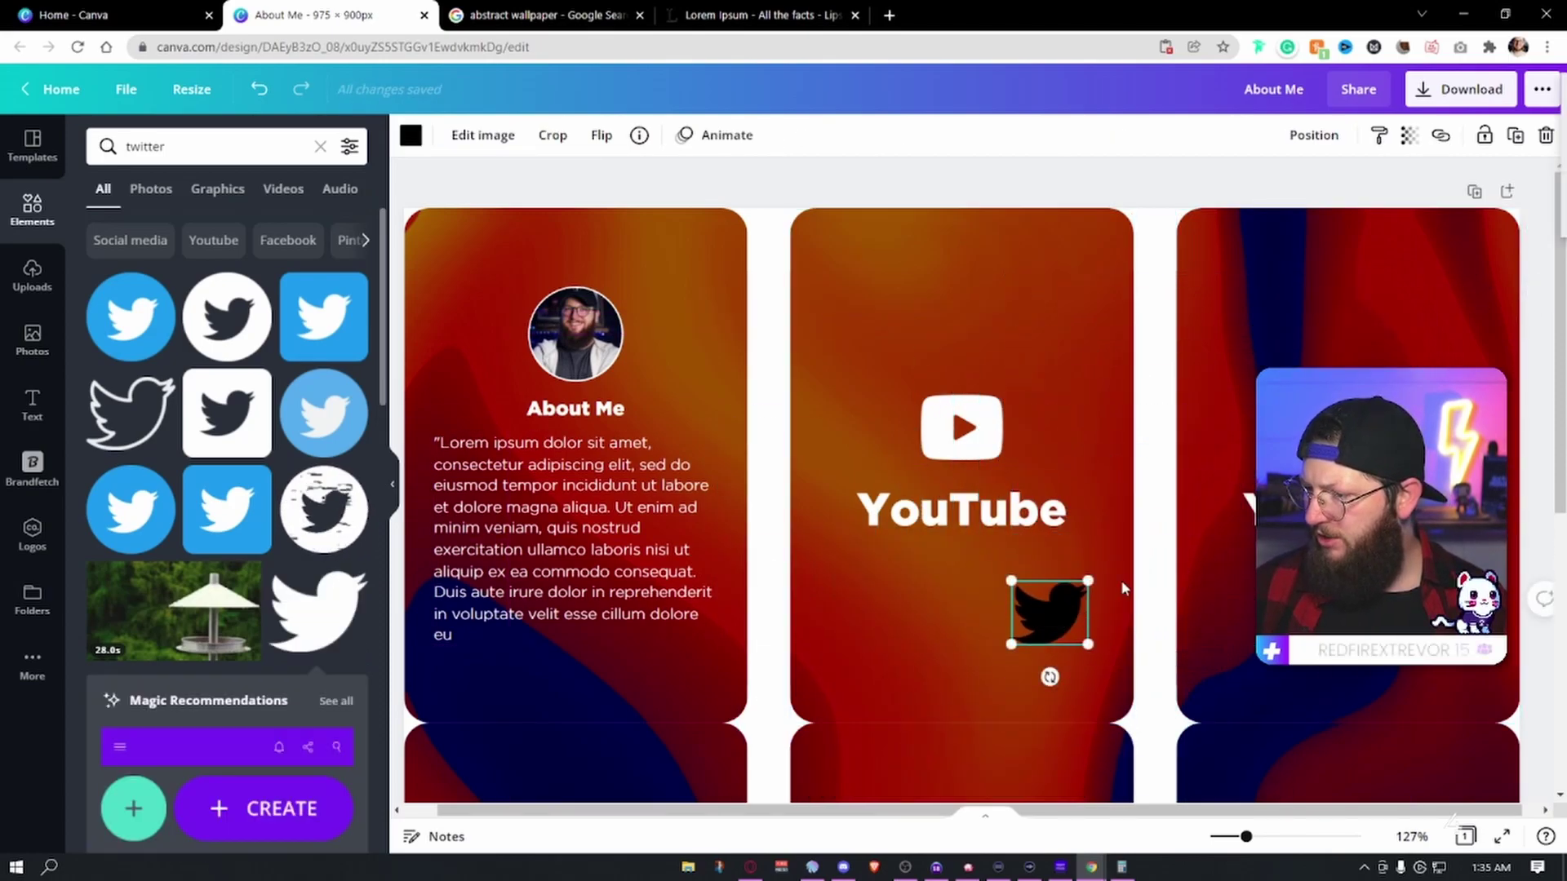
{"action": "left_click", "coordinate": [1550, 90]}
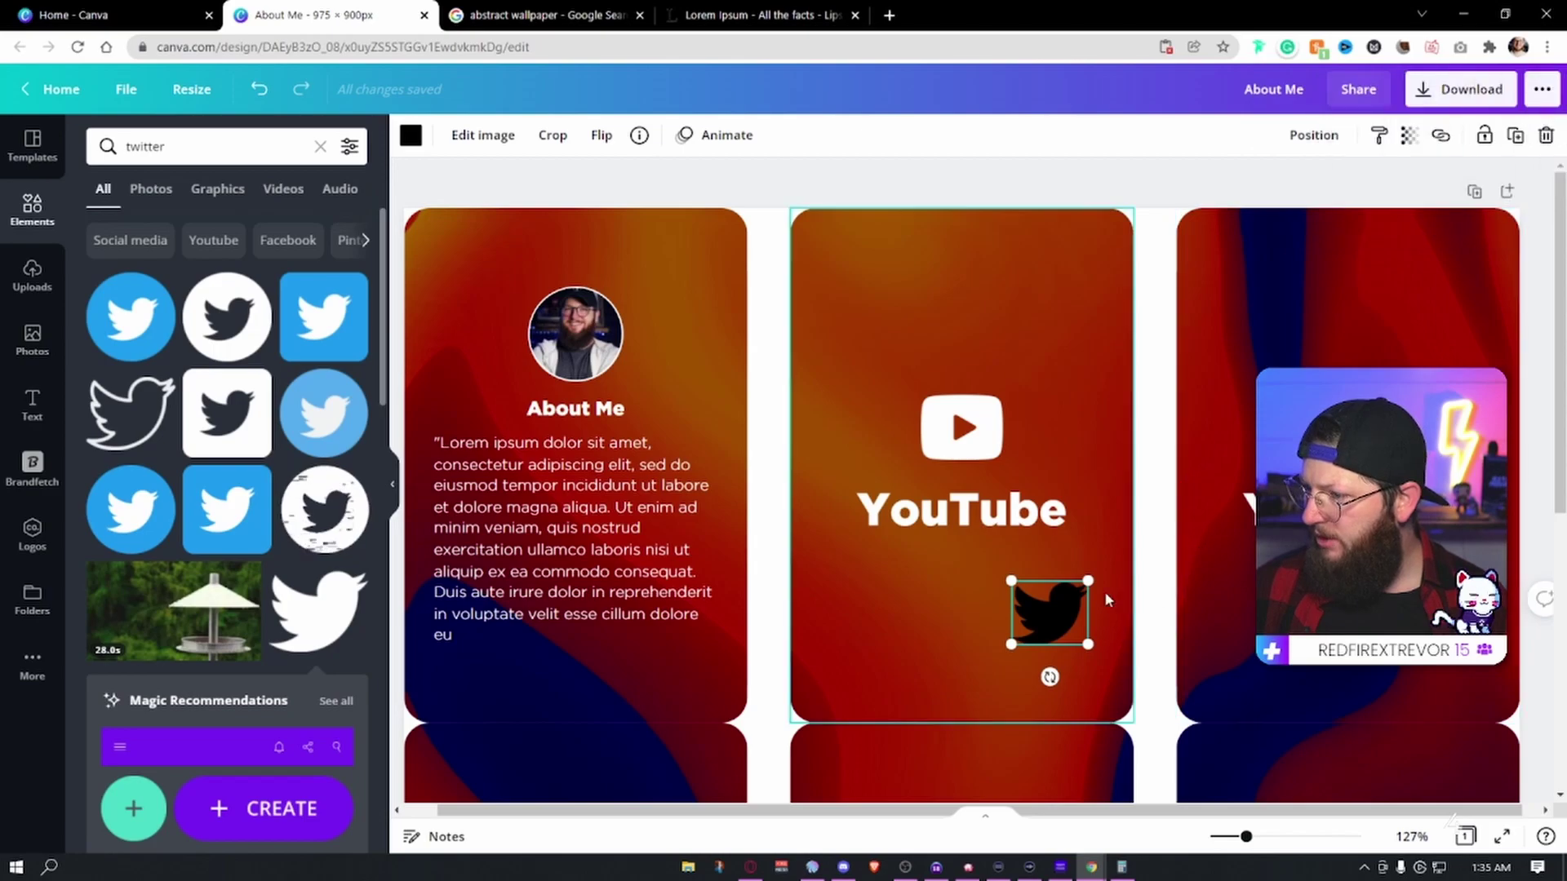
Step: Place the Twitter bird above the title in the upper-right tile and colour it white
{"action": "left_click_drag", "start_coordinate": [1052, 631], "coordinate": [1349, 429]}
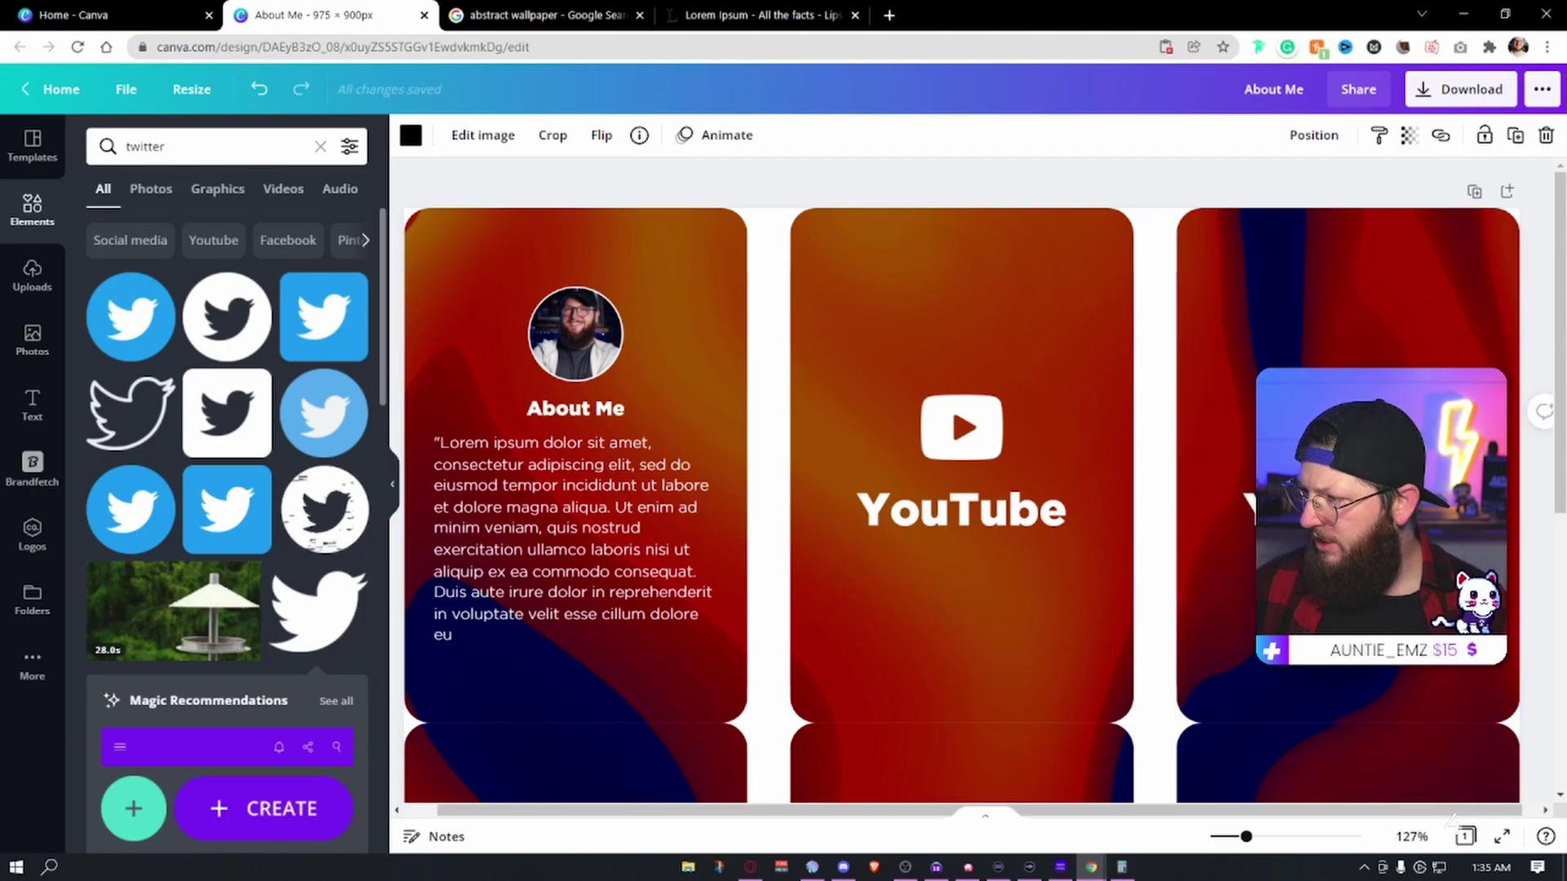
{"action": "left_click_drag", "start_coordinate": [1348, 428], "coordinate": [1295, 428]}
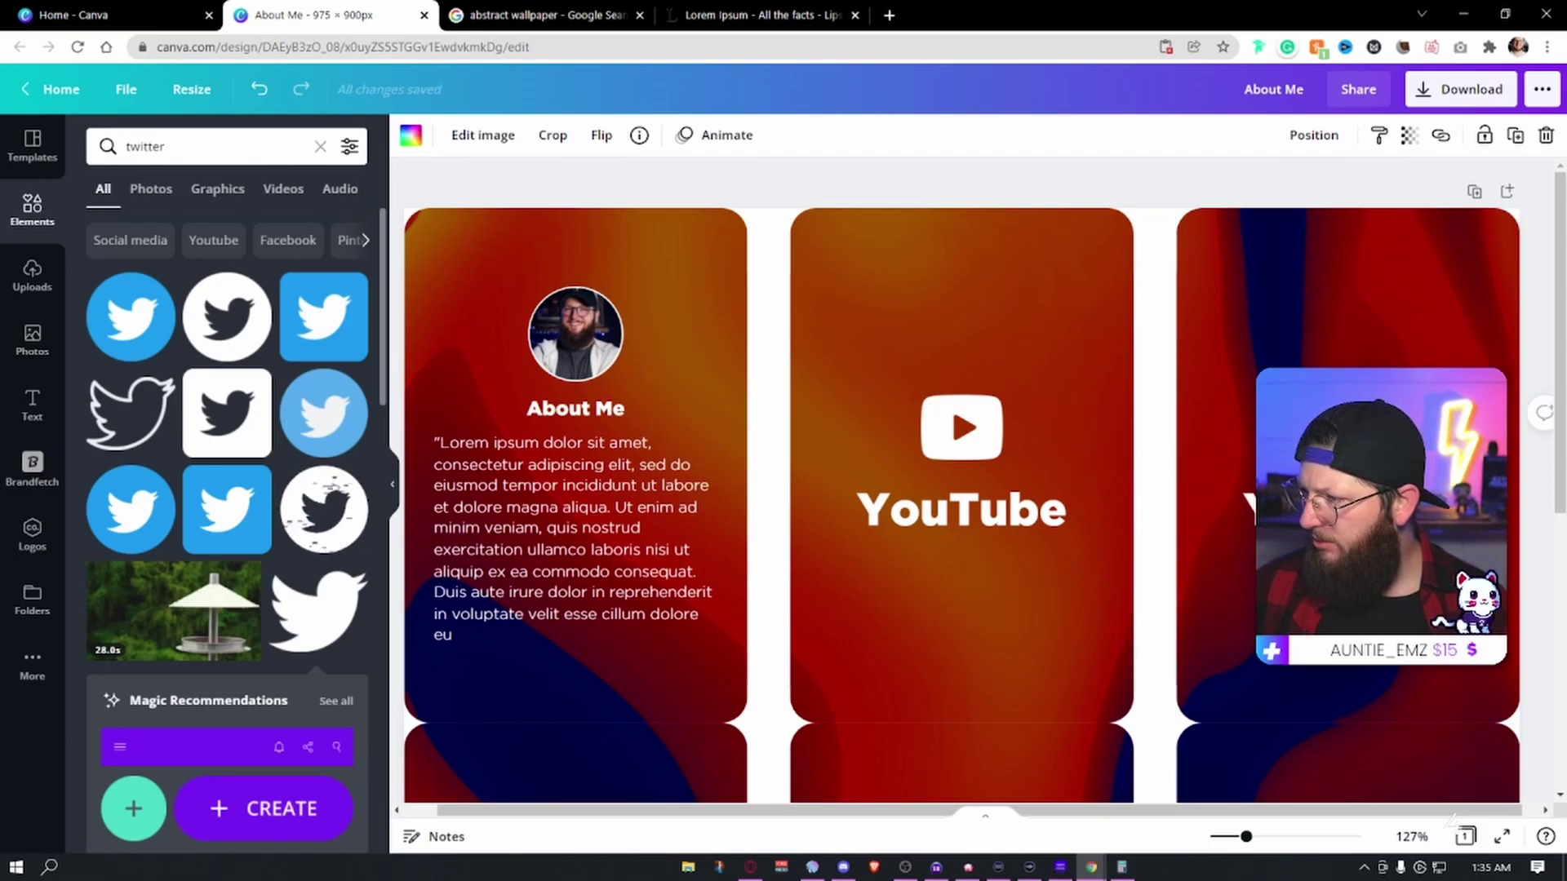
{"action": "left_click", "coordinate": [1131, 369]}
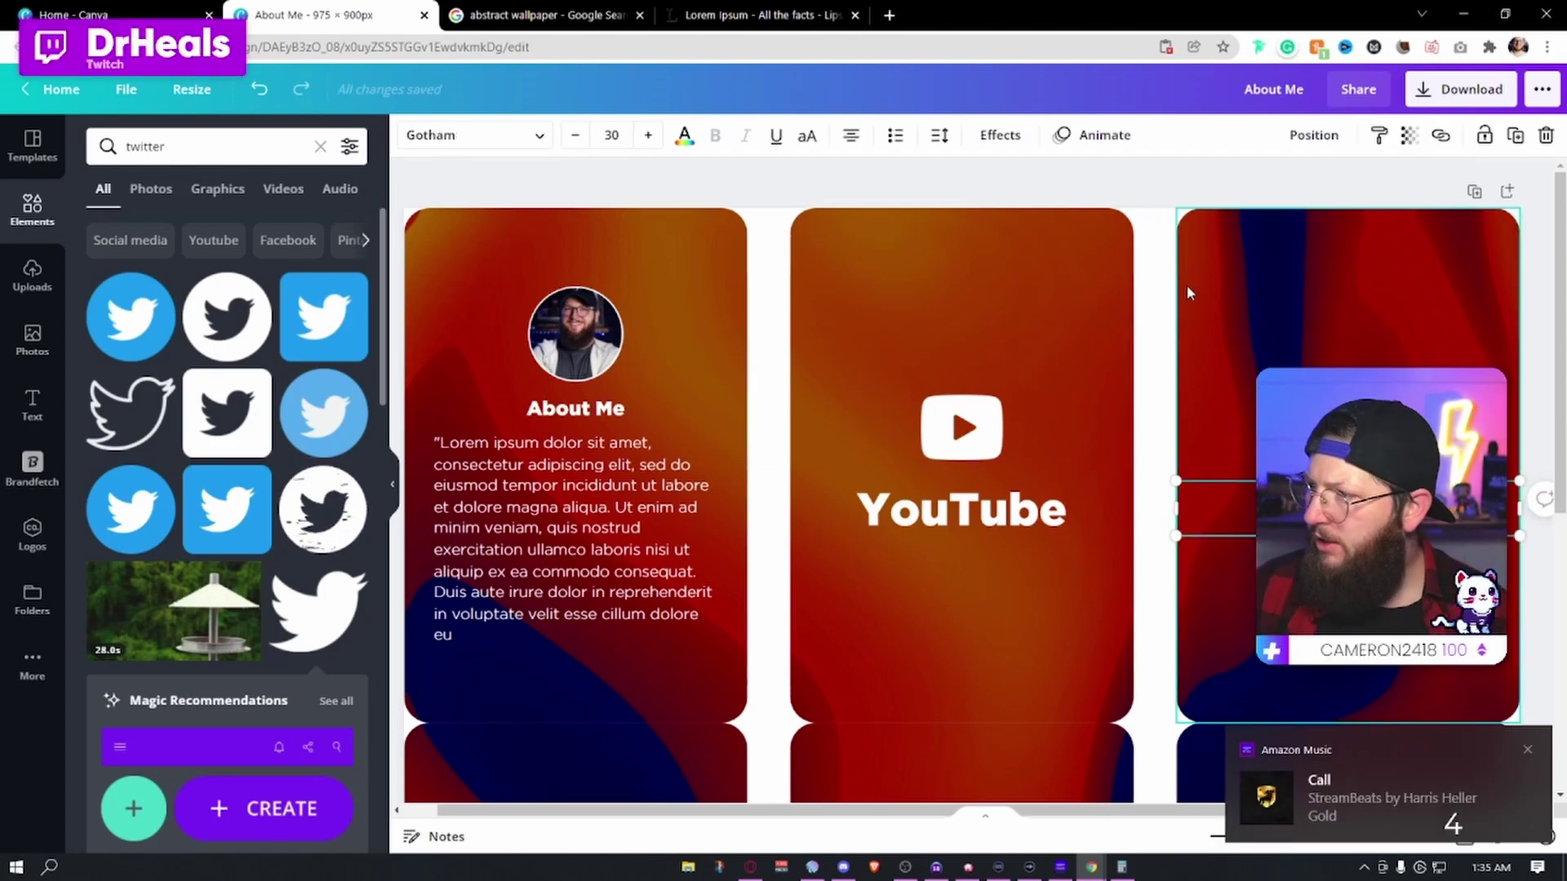
{"action": "left_click", "coordinate": [1133, 193]}
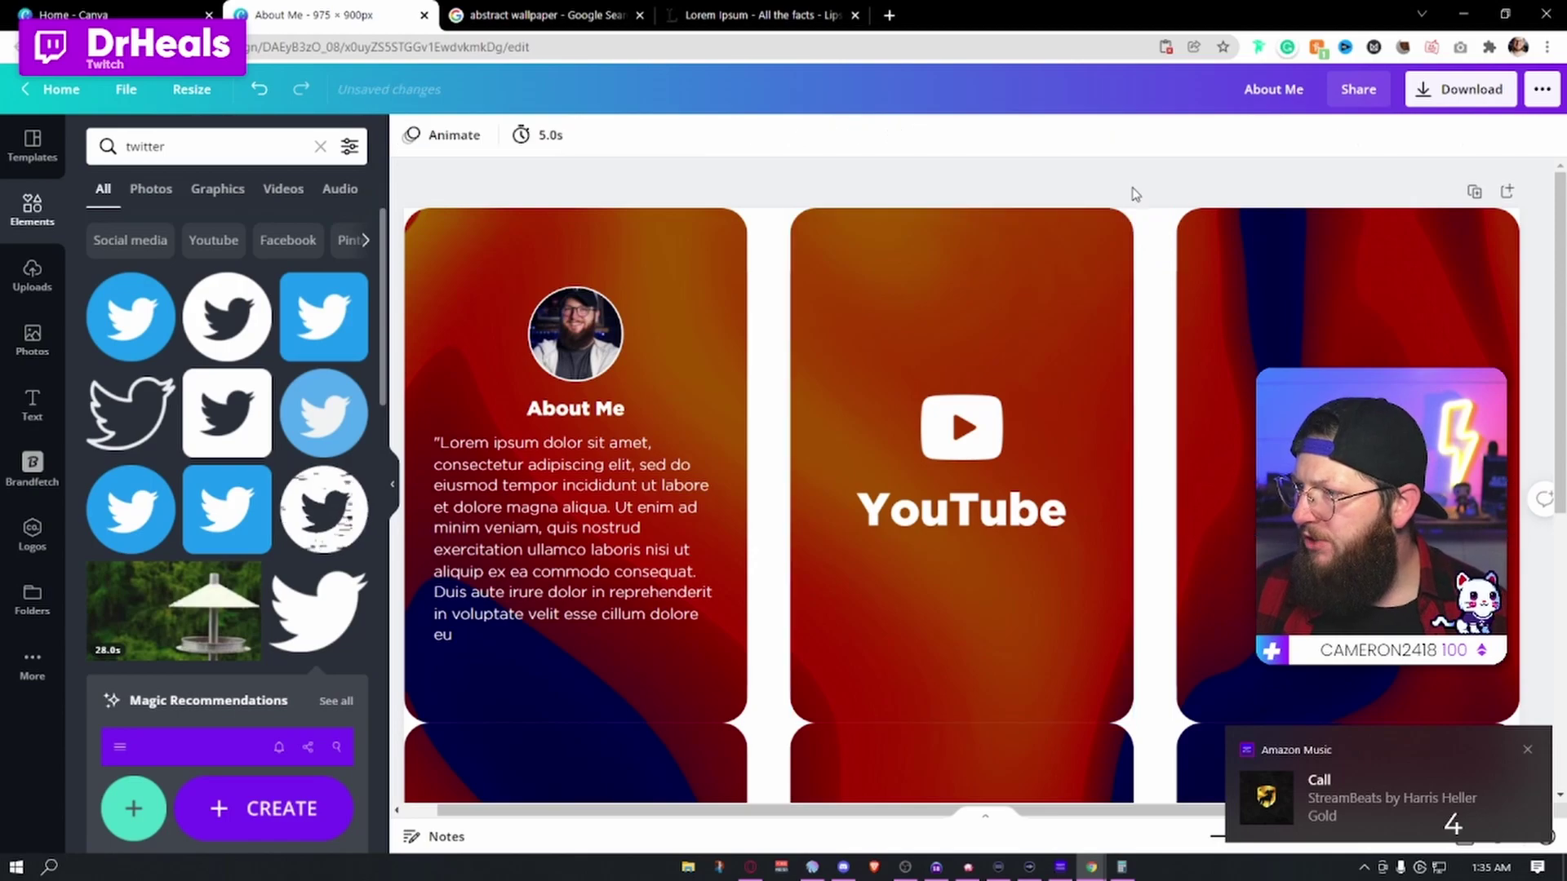
Step: Search the design elements for "cards"
{"action": "scroll", "coordinate": [715, 423], "scroll_direction": "down", "scroll_amount": 6}
{"action": "scroll", "coordinate": [714, 424], "scroll_direction": "up", "scroll_amount": 5}
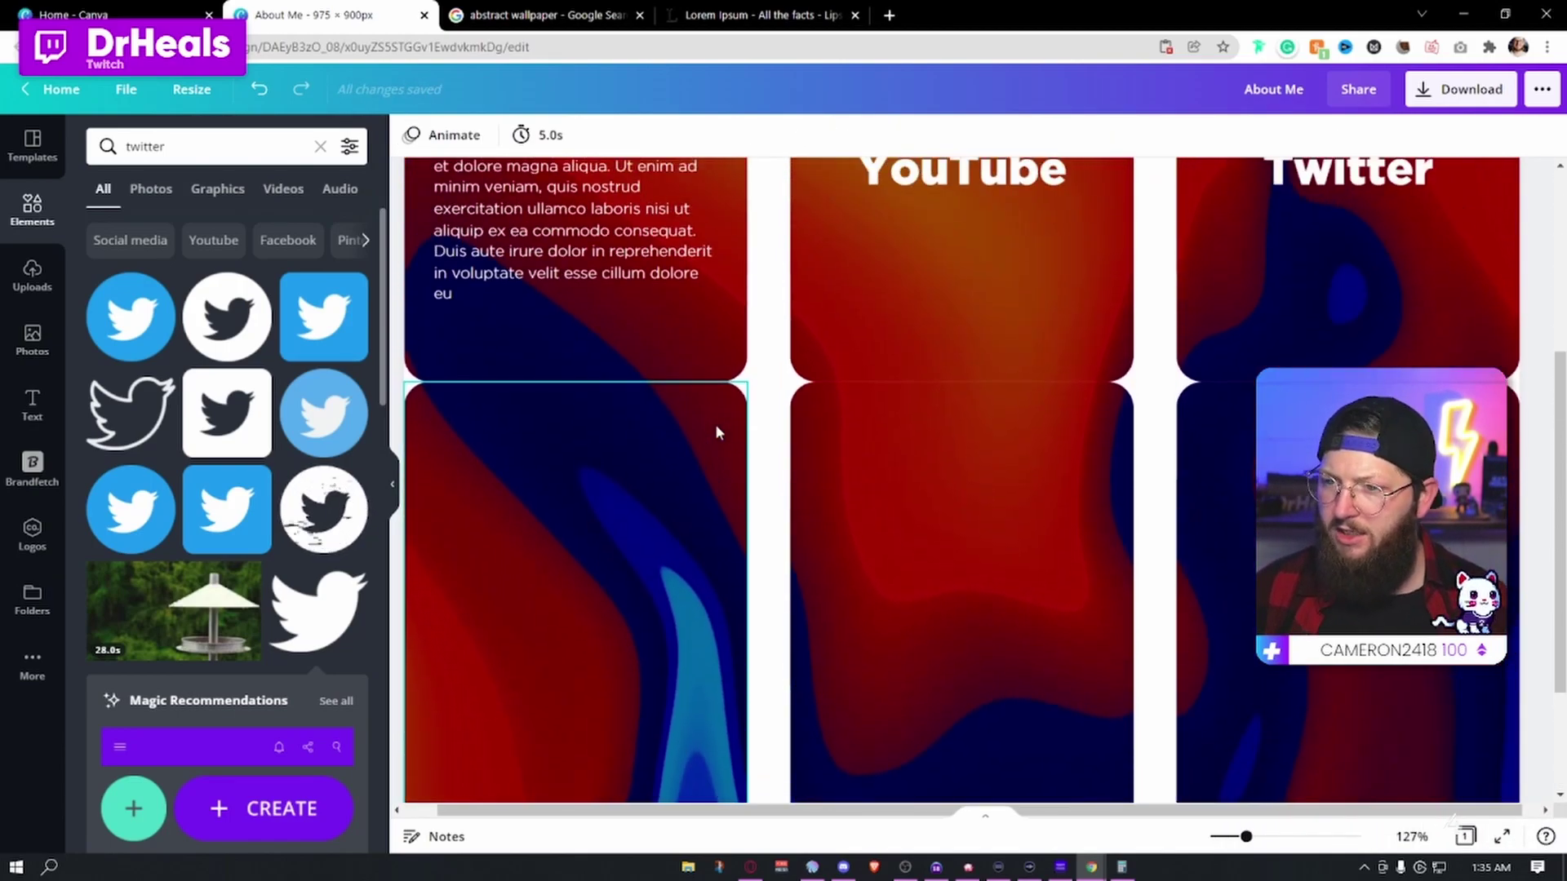
{"action": "scroll", "coordinate": [576, 414], "scroll_direction": "down", "scroll_amount": 5}
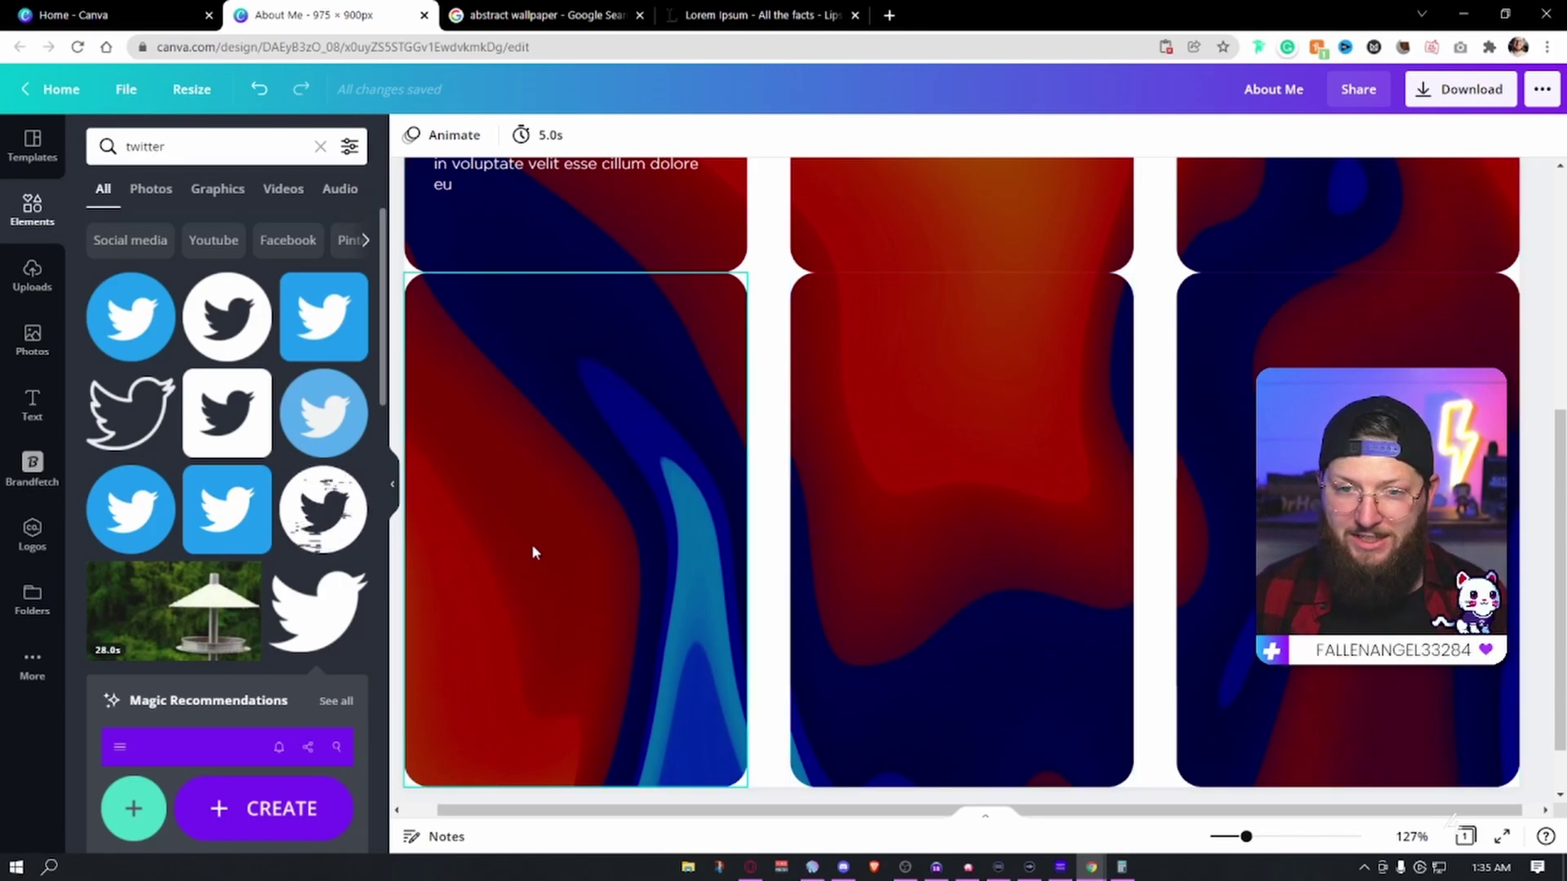
{"action": "left_click", "coordinate": [214, 145]}
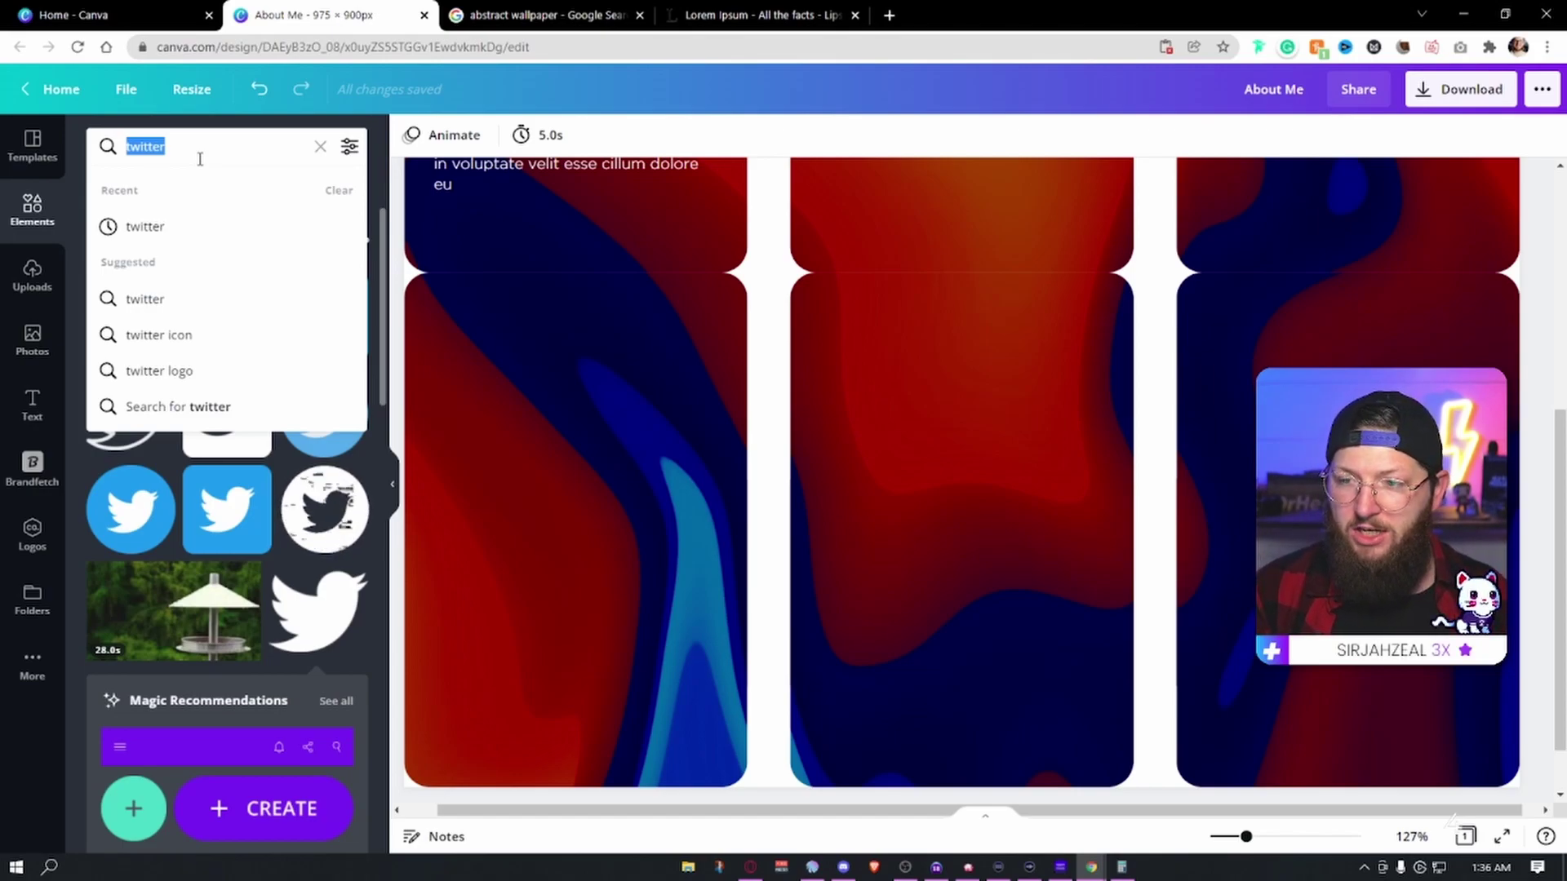
{"action": "type", "text": "cards"}
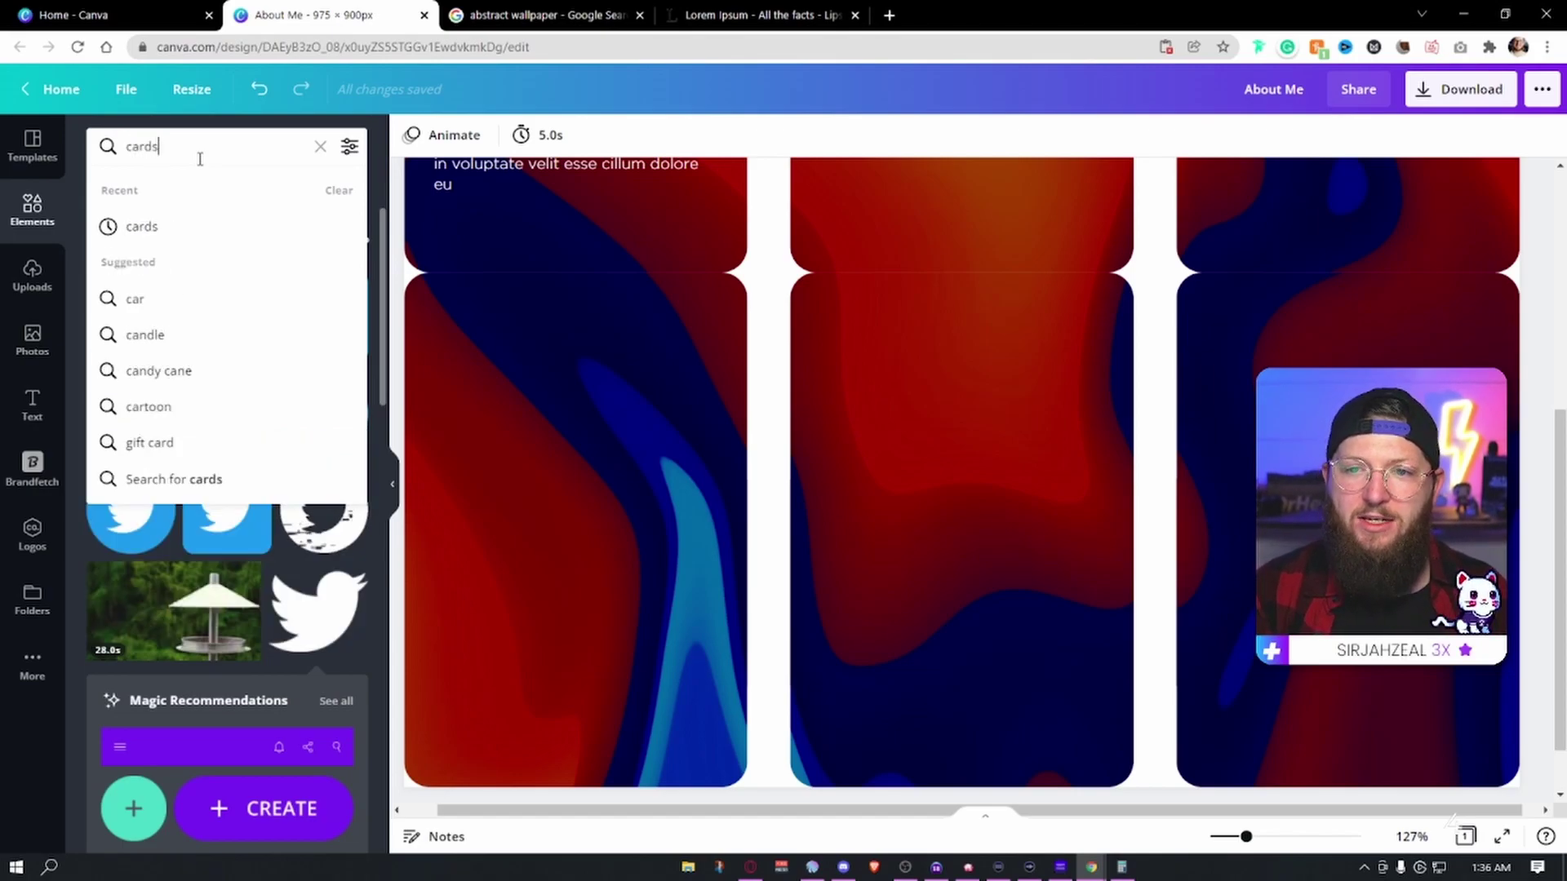
{"action": "key", "text": "Return"}
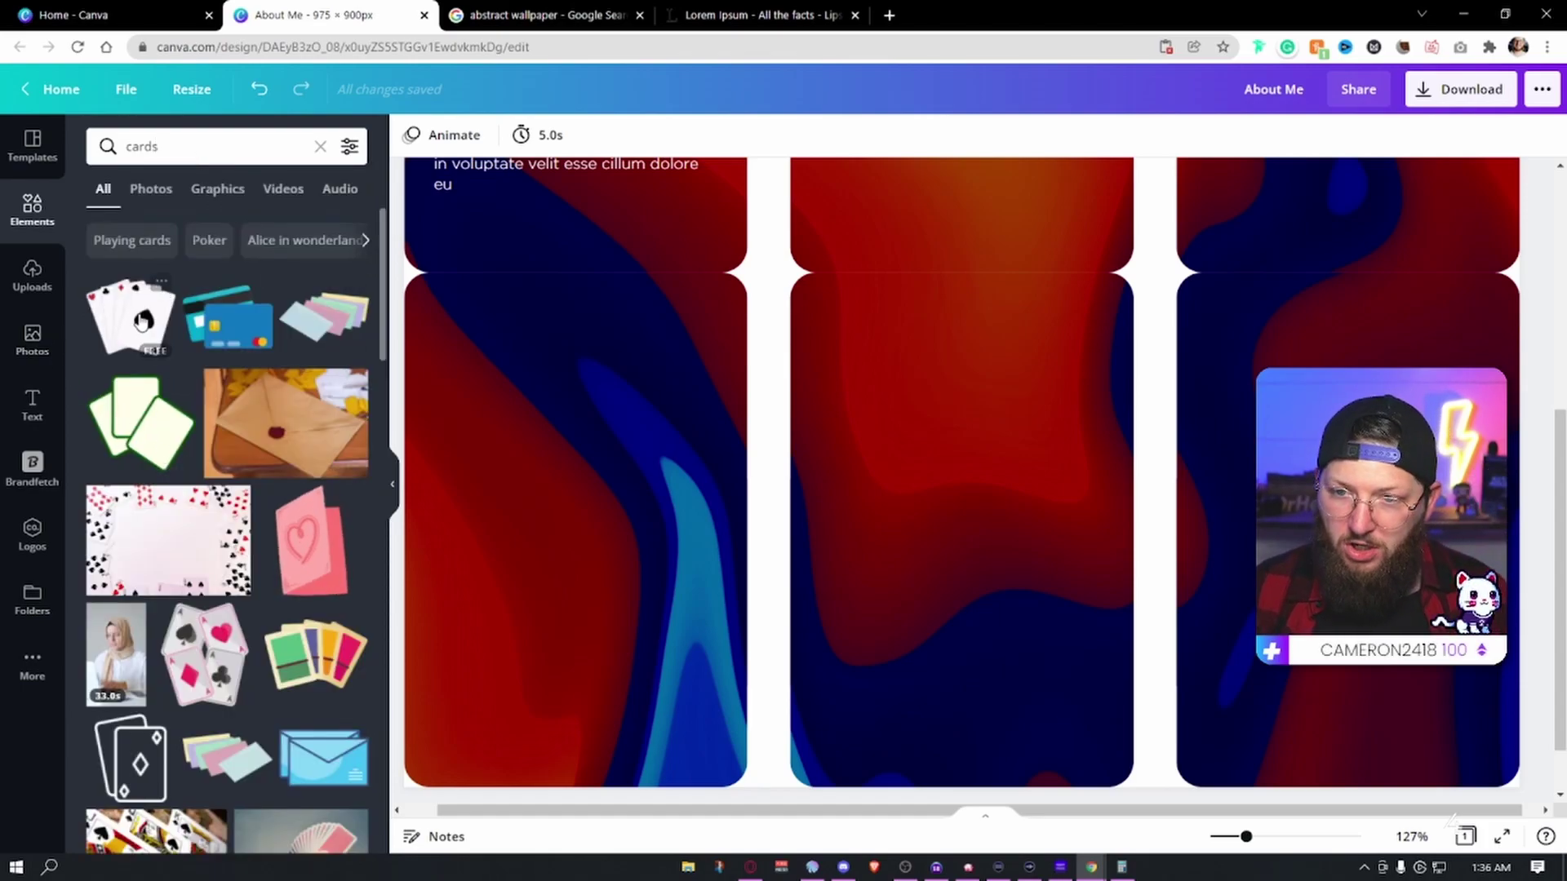
Step: Insert the outlined hand-holding-cards graphic, shrink it to icon size, and place it in the lower-left tile in white
{"action": "scroll", "coordinate": [322, 454], "scroll_direction": "down", "scroll_amount": 3}
{"action": "scroll", "coordinate": [323, 454], "scroll_direction": "down", "scroll_amount": 10}
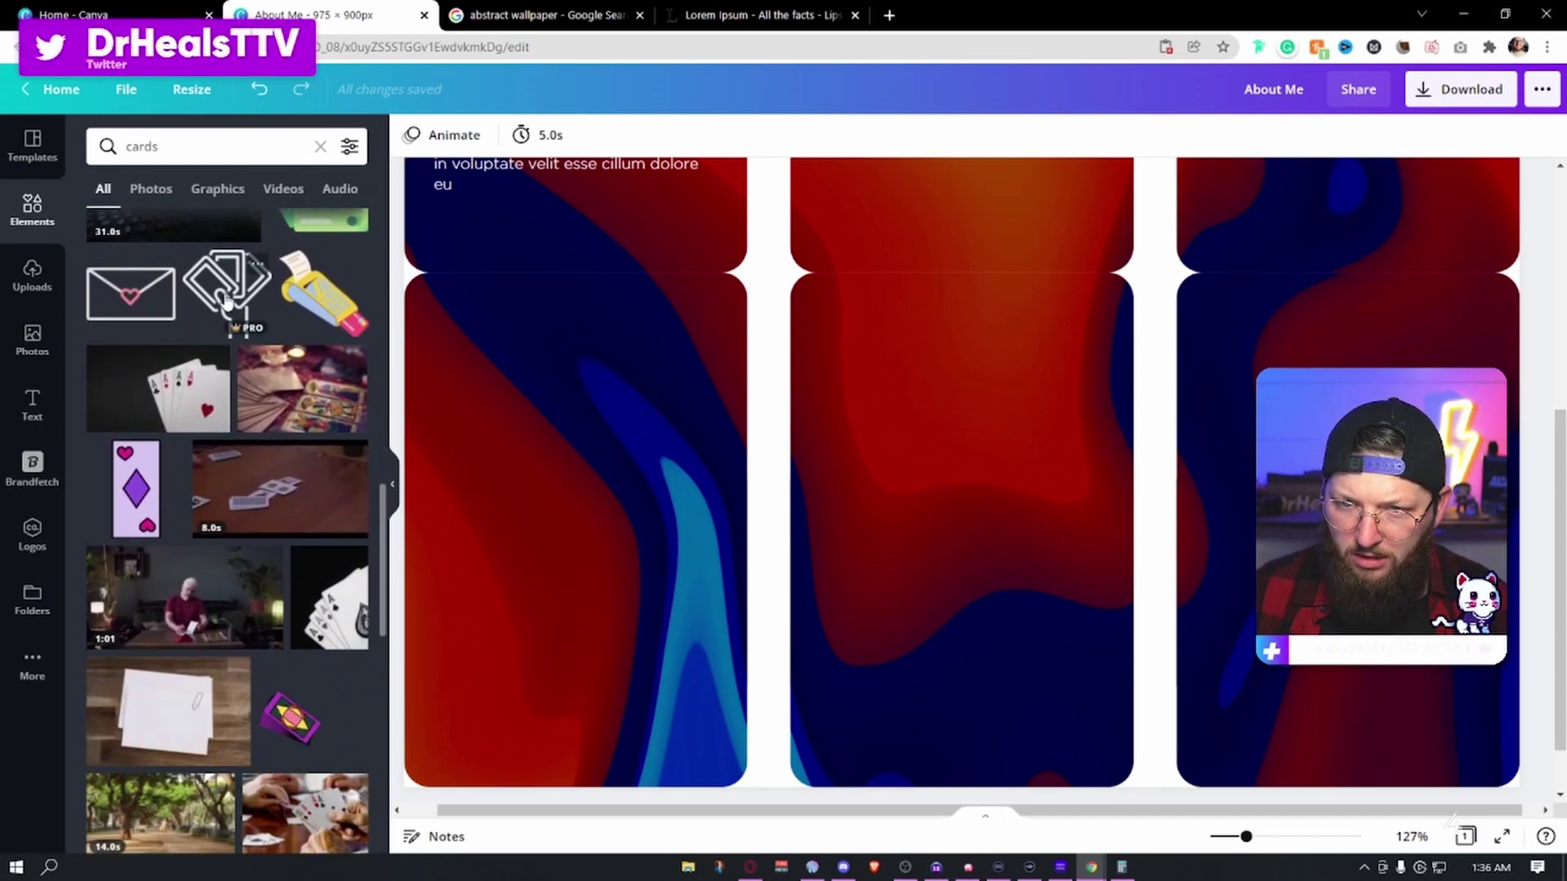
{"action": "left_click", "coordinate": [226, 302]}
{"action": "left_click_drag", "start_coordinate": [1038, 308], "coordinate": [955, 608]}
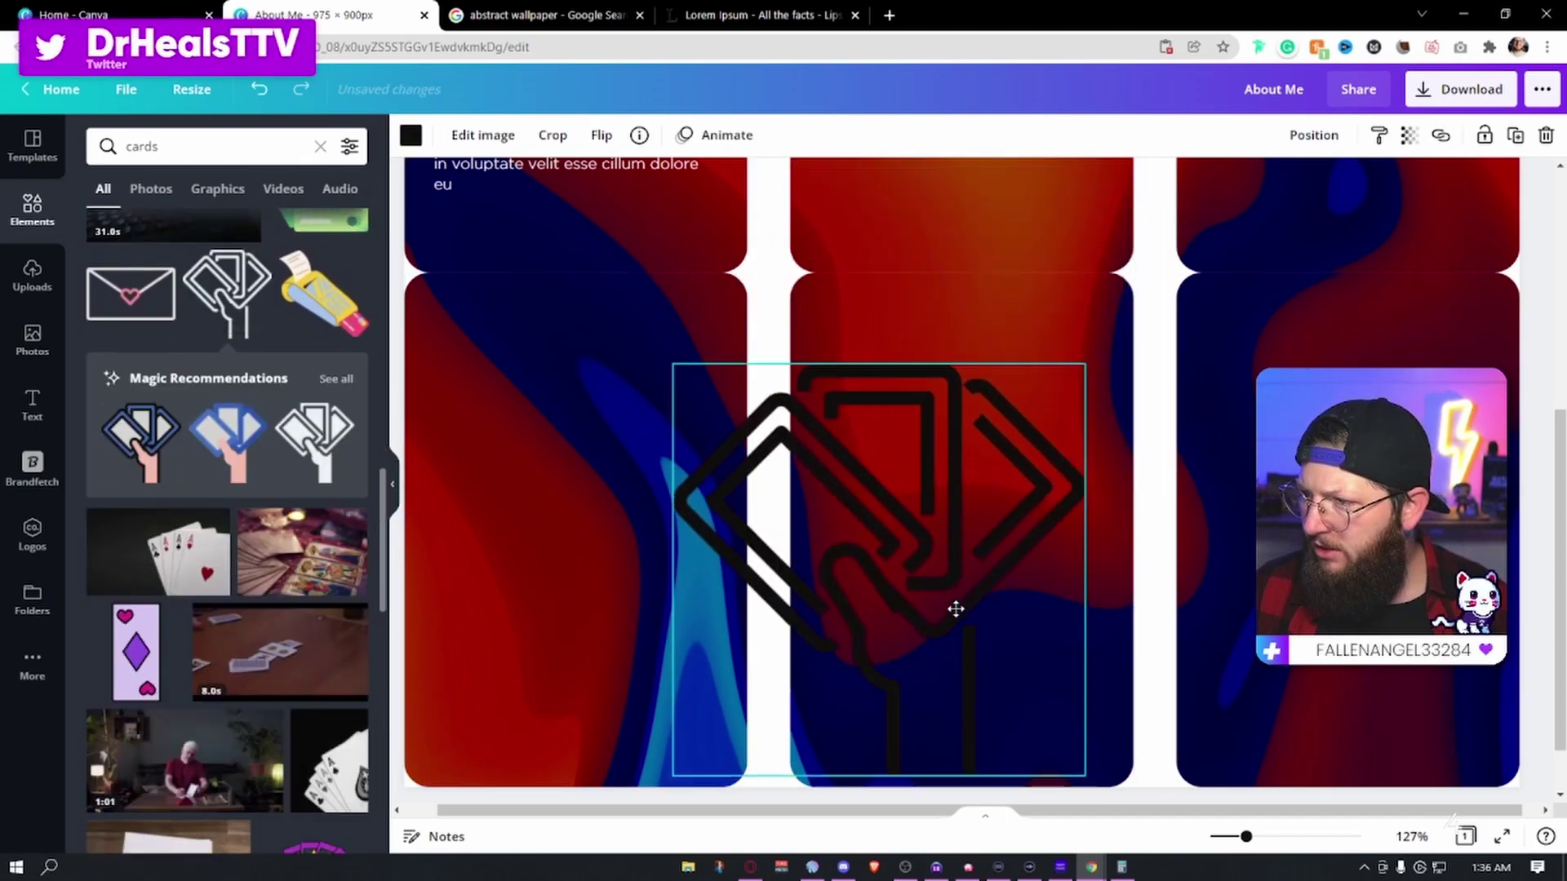
{"action": "left_click_drag", "start_coordinate": [1084, 365], "coordinate": [797, 656]}
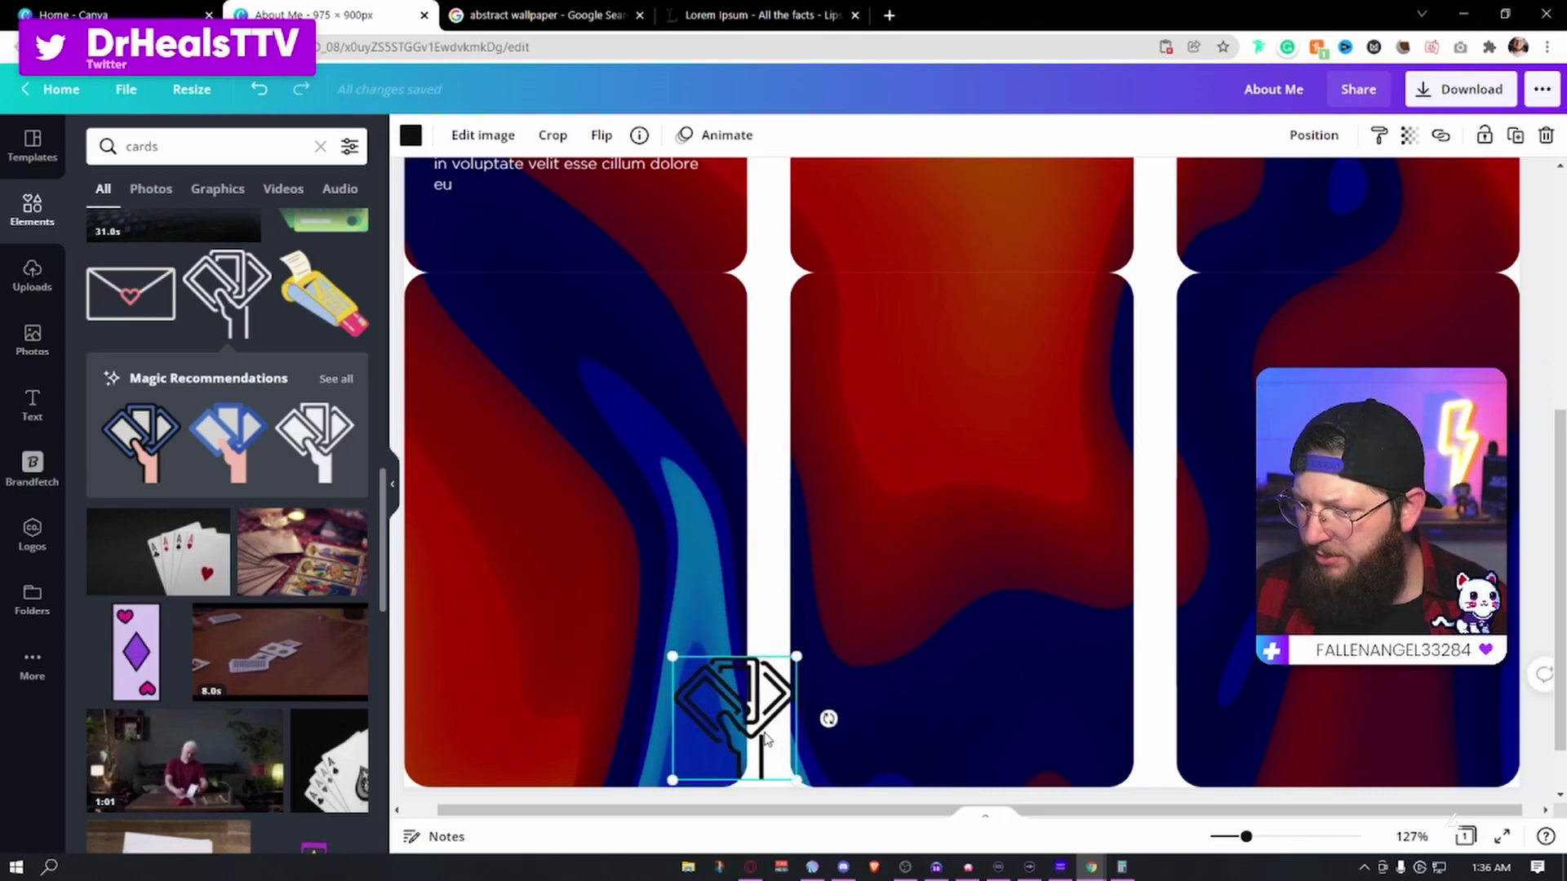
{"action": "left_click_drag", "start_coordinate": [765, 739], "coordinate": [598, 472]}
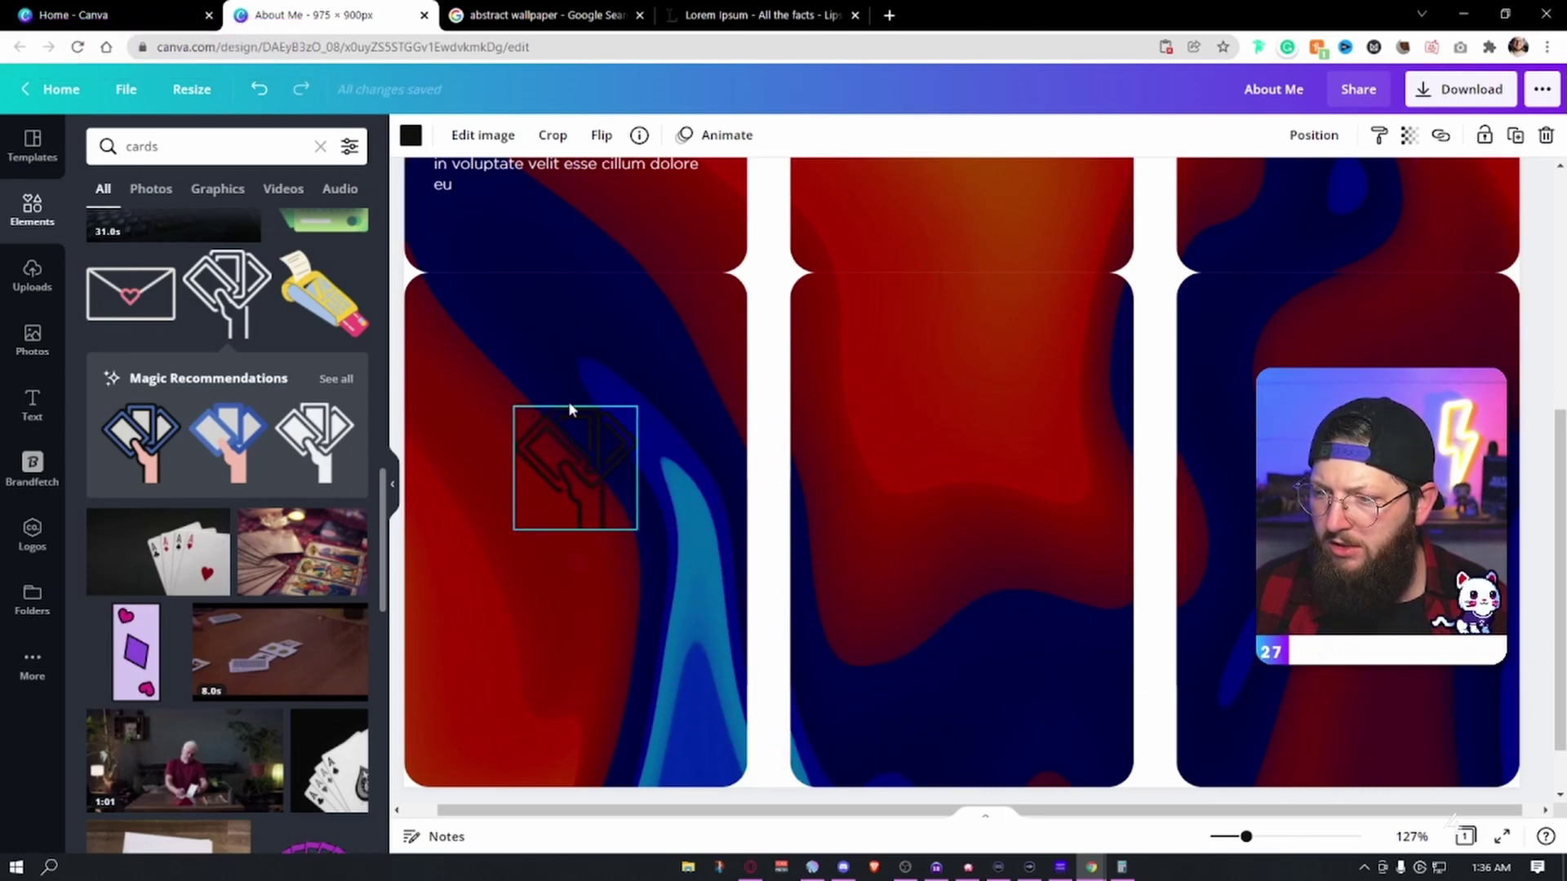
{"action": "left_click", "coordinate": [409, 137]}
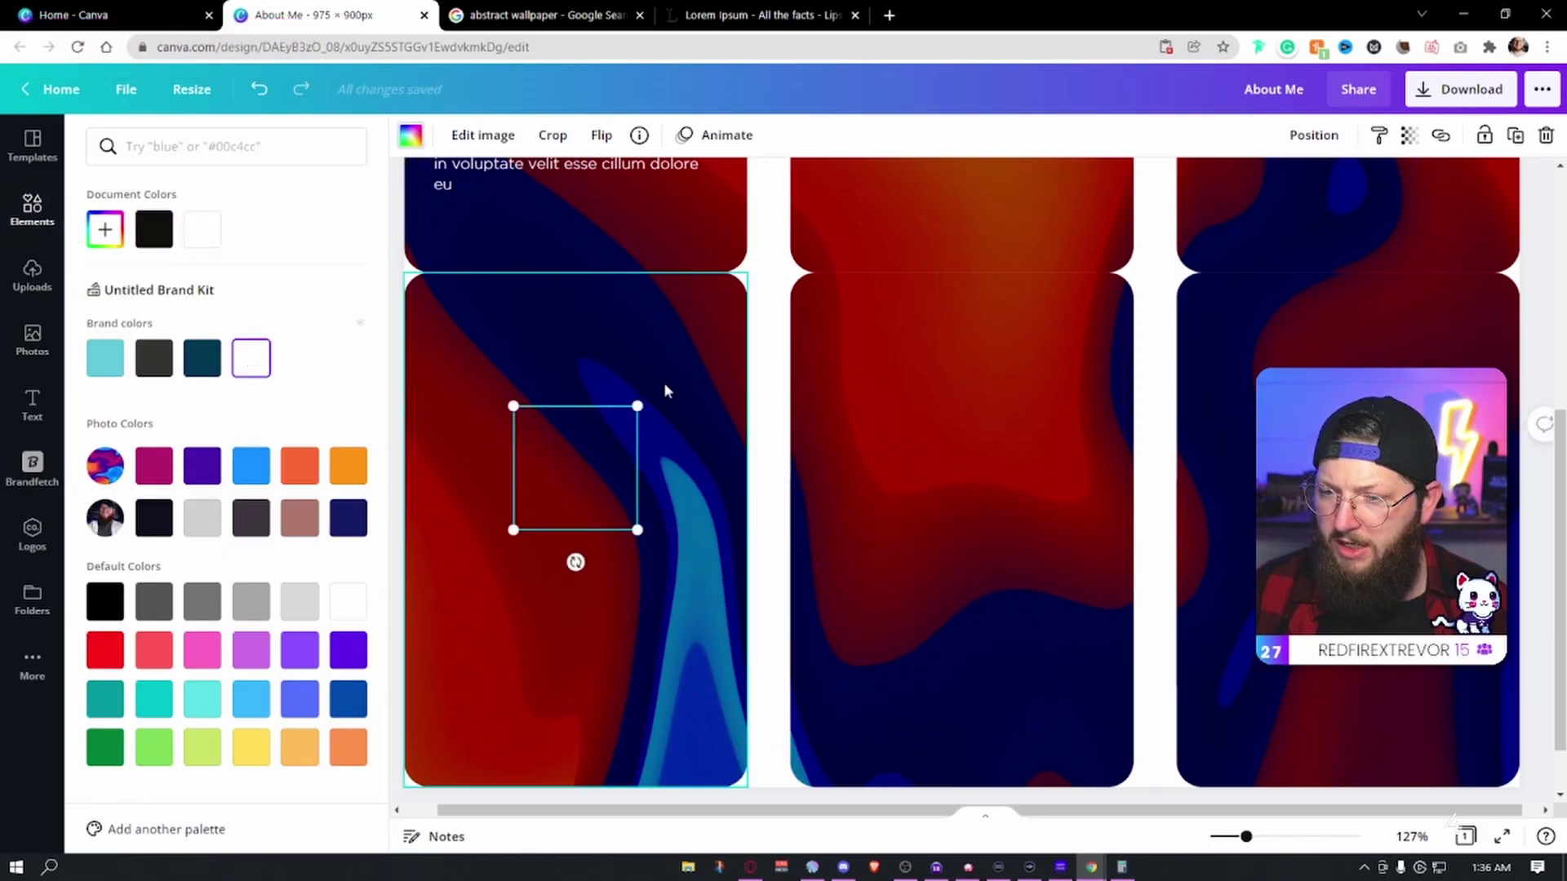
Step: Copy the "YouTube" title beneath the cards icon in the lower-left tile and change its text to "StreamLoots"
{"action": "scroll", "coordinate": [783, 379], "scroll_direction": "up", "scroll_amount": 3}
{"action": "left_click", "coordinate": [1005, 338]}
{"action": "key", "text": "ctrl+c"}
{"action": "key", "text": "ctrl+v"}
{"action": "left_click_drag", "start_coordinate": [1000, 346], "coordinate": [911, 722]}
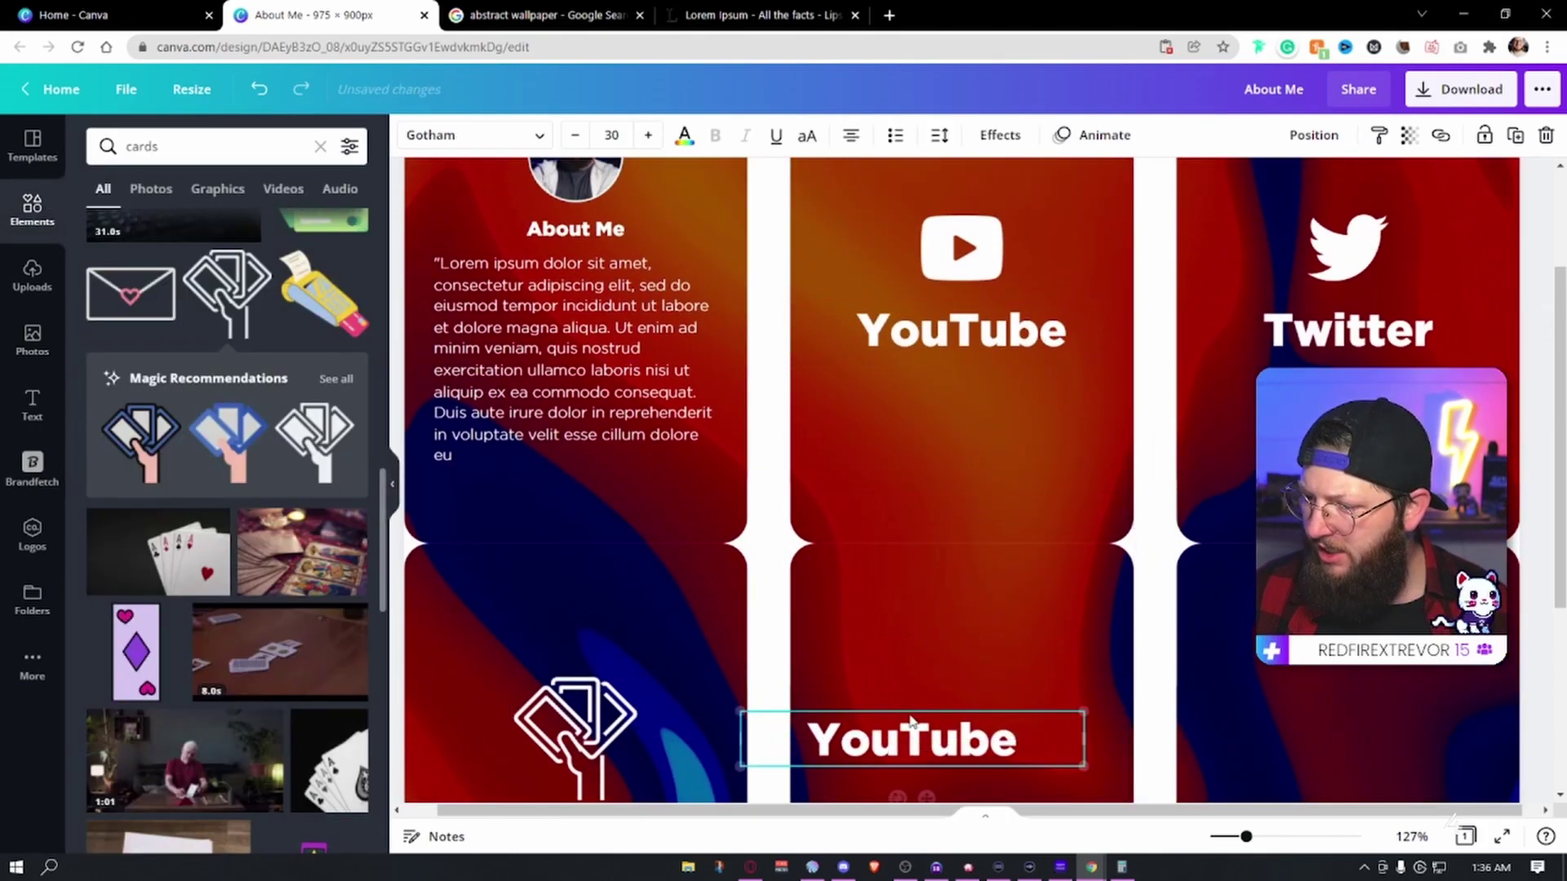
{"action": "scroll", "coordinate": [911, 721], "scroll_direction": "down", "scroll_amount": 4}
{"action": "left_click_drag", "start_coordinate": [898, 408], "coordinate": [568, 539]}
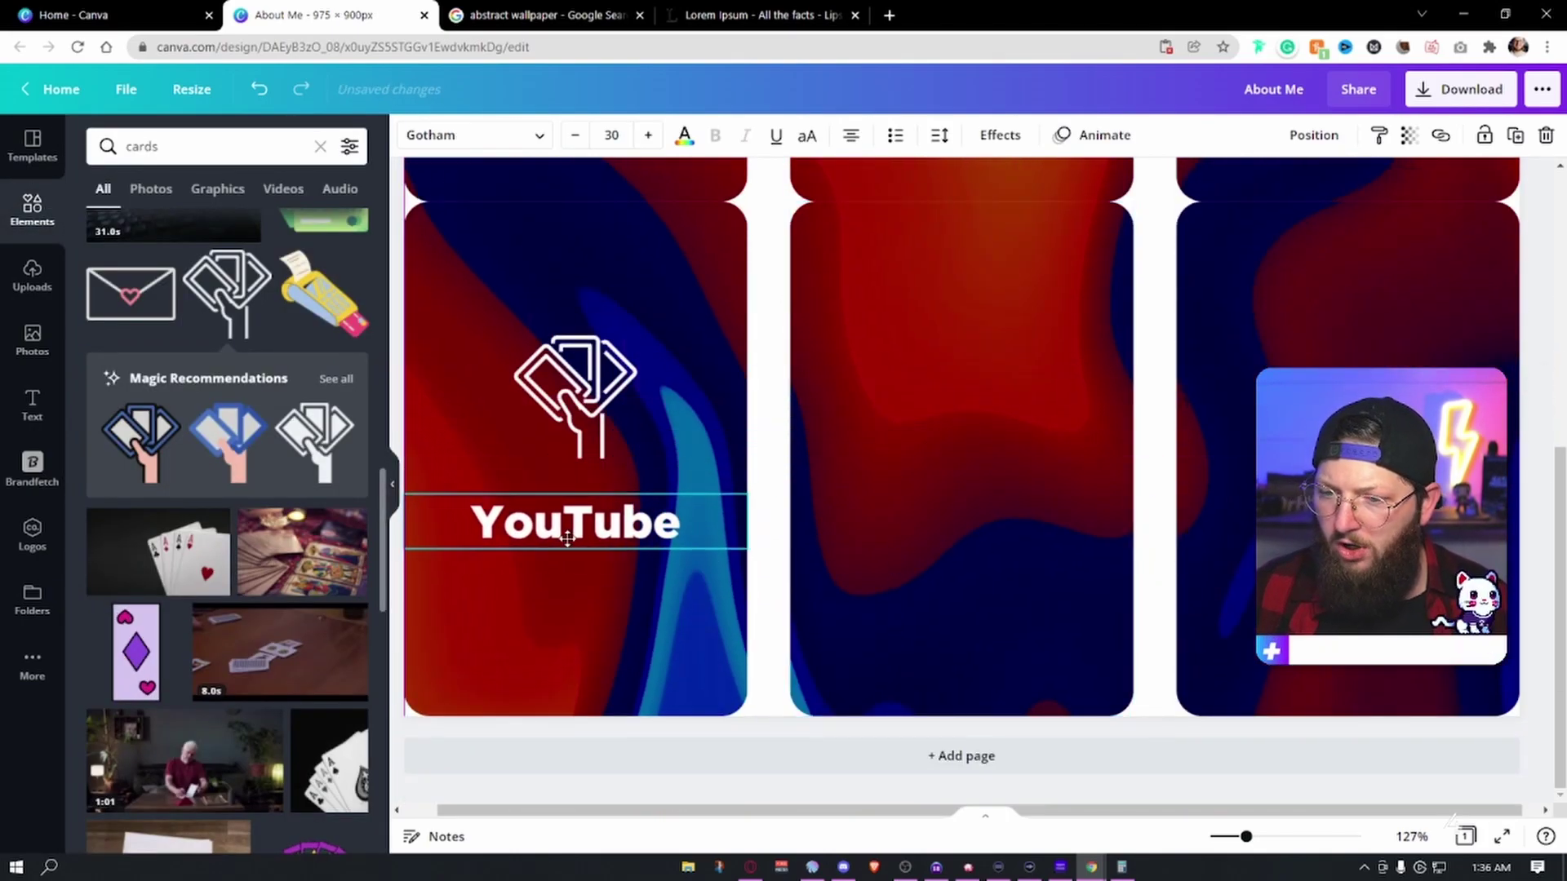
{"action": "double_click", "coordinate": [567, 538]}
{"action": "type", "text": "Stream"}
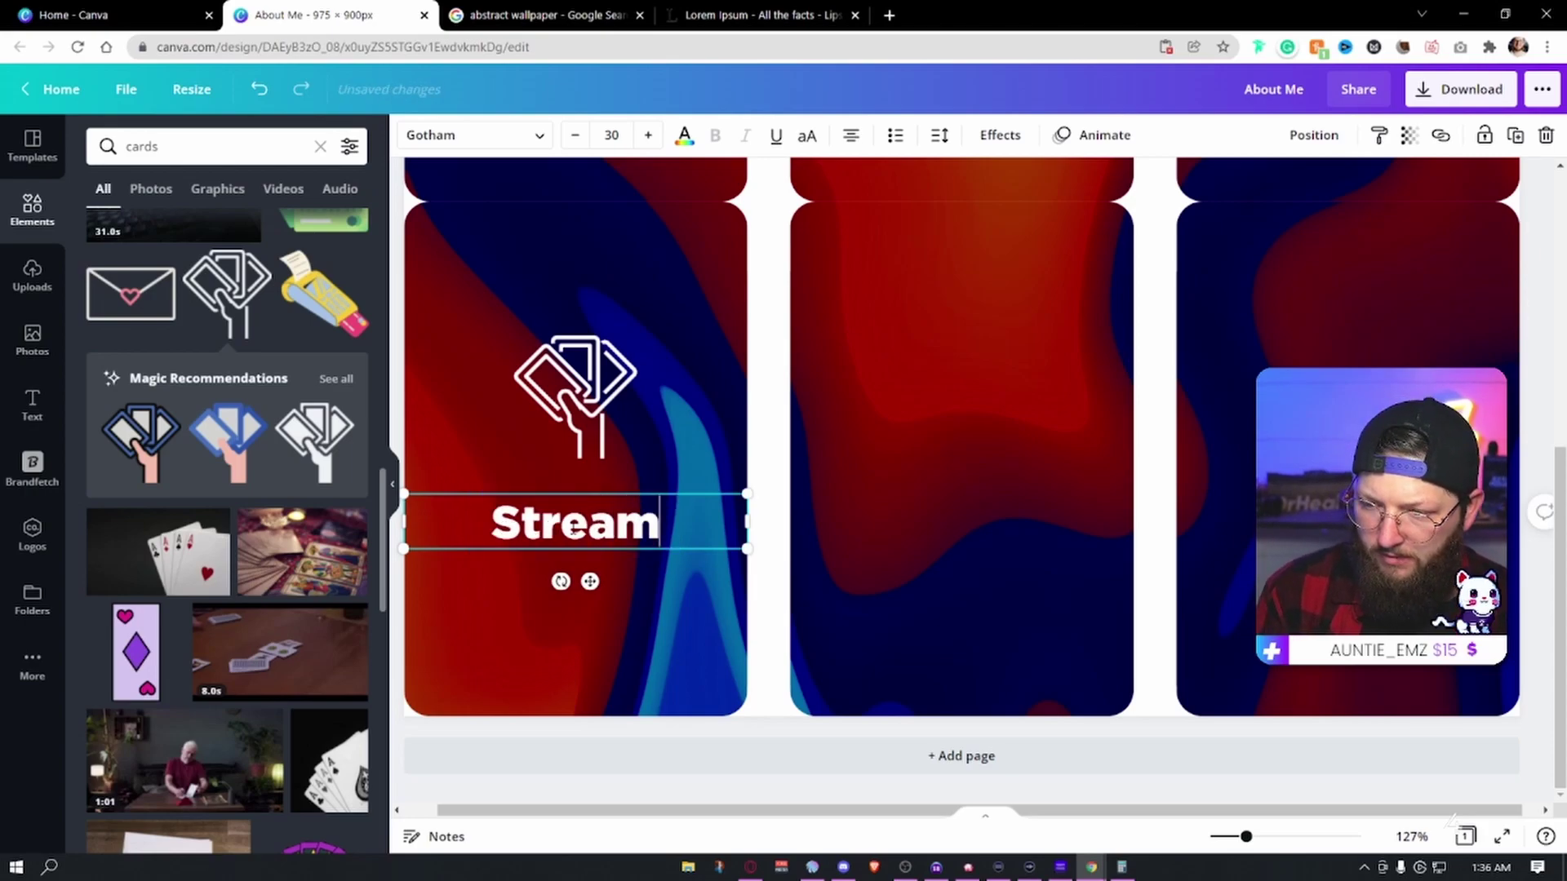
{"action": "type", "text": "Loots"}
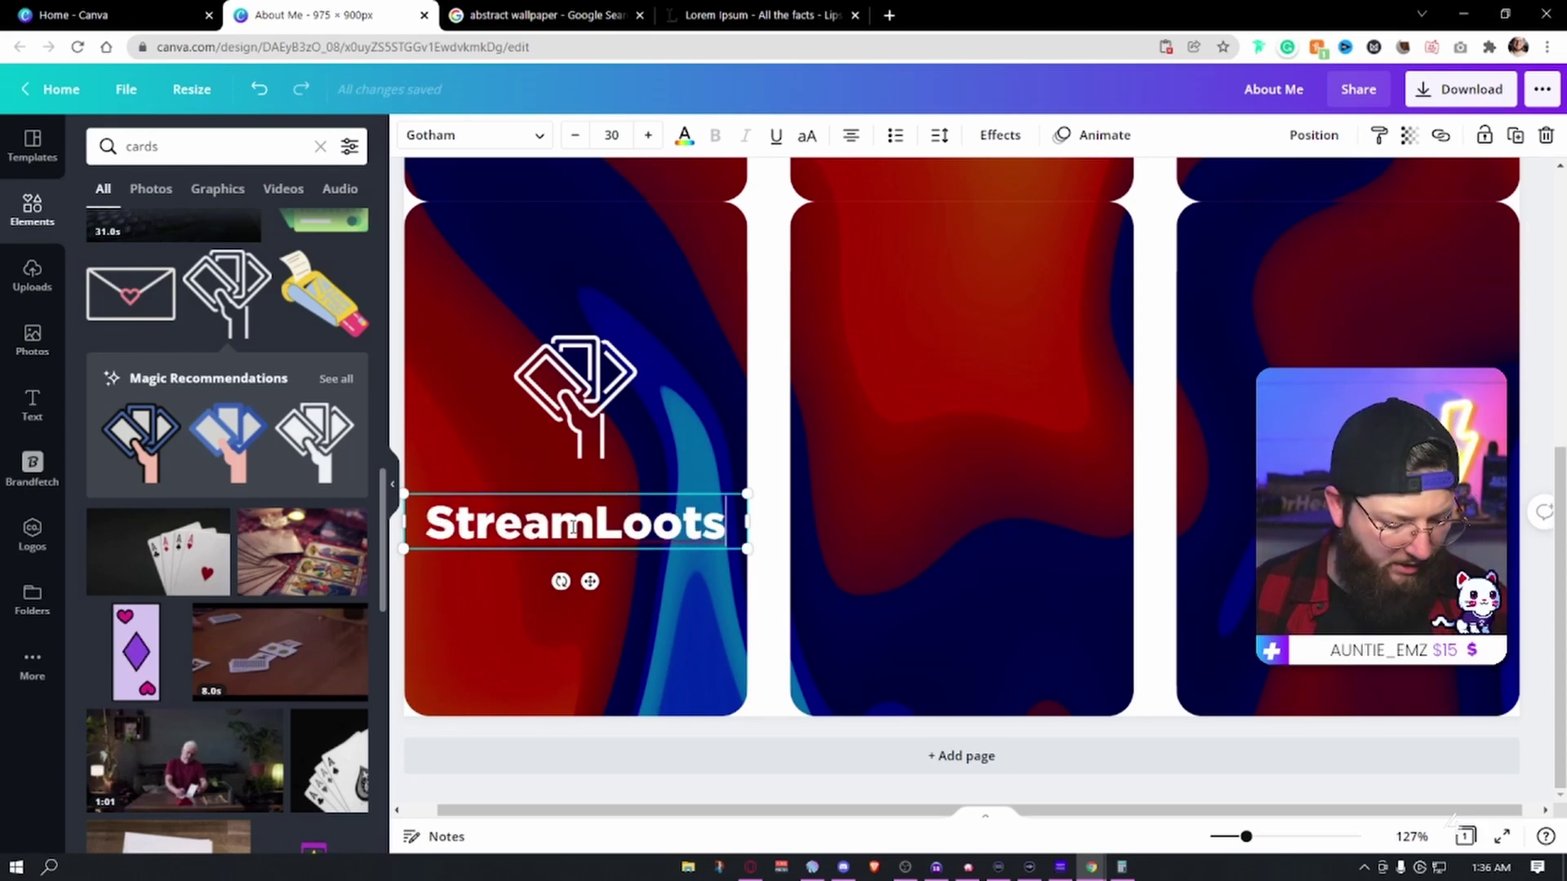
Step: Set the "StreamLoots" title's font size to 25
{"action": "key", "text": "ctrl+a"}
{"action": "left_click", "coordinate": [576, 136]}
{"action": "left_click", "coordinate": [576, 135]}
{"action": "left_click", "coordinate": [576, 136]}
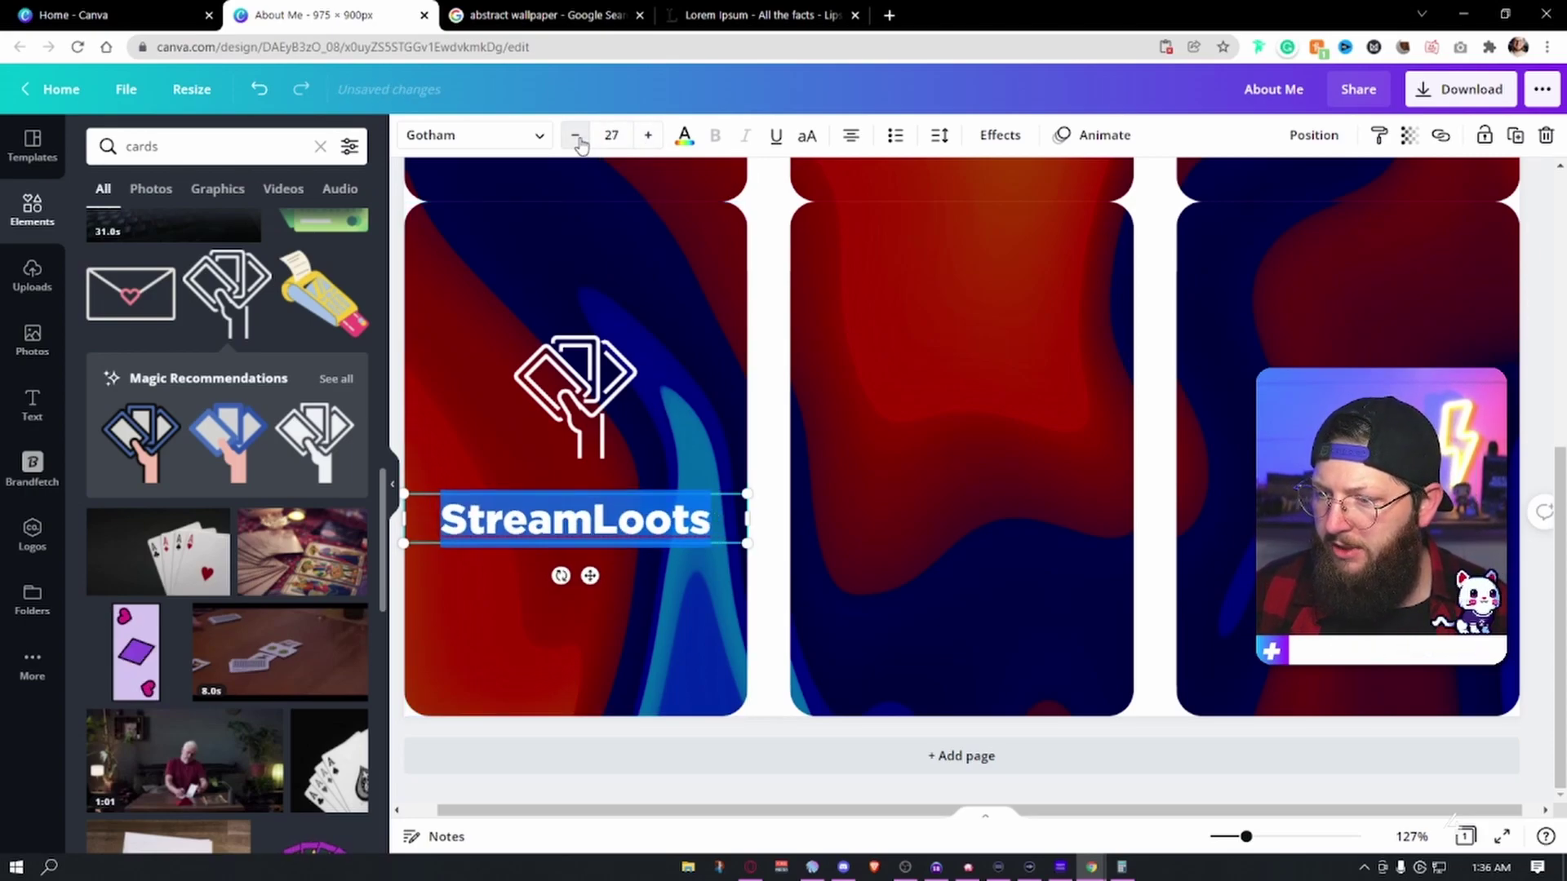
{"action": "left_click", "coordinate": [576, 135]}
{"action": "left_click", "coordinate": [576, 136]}
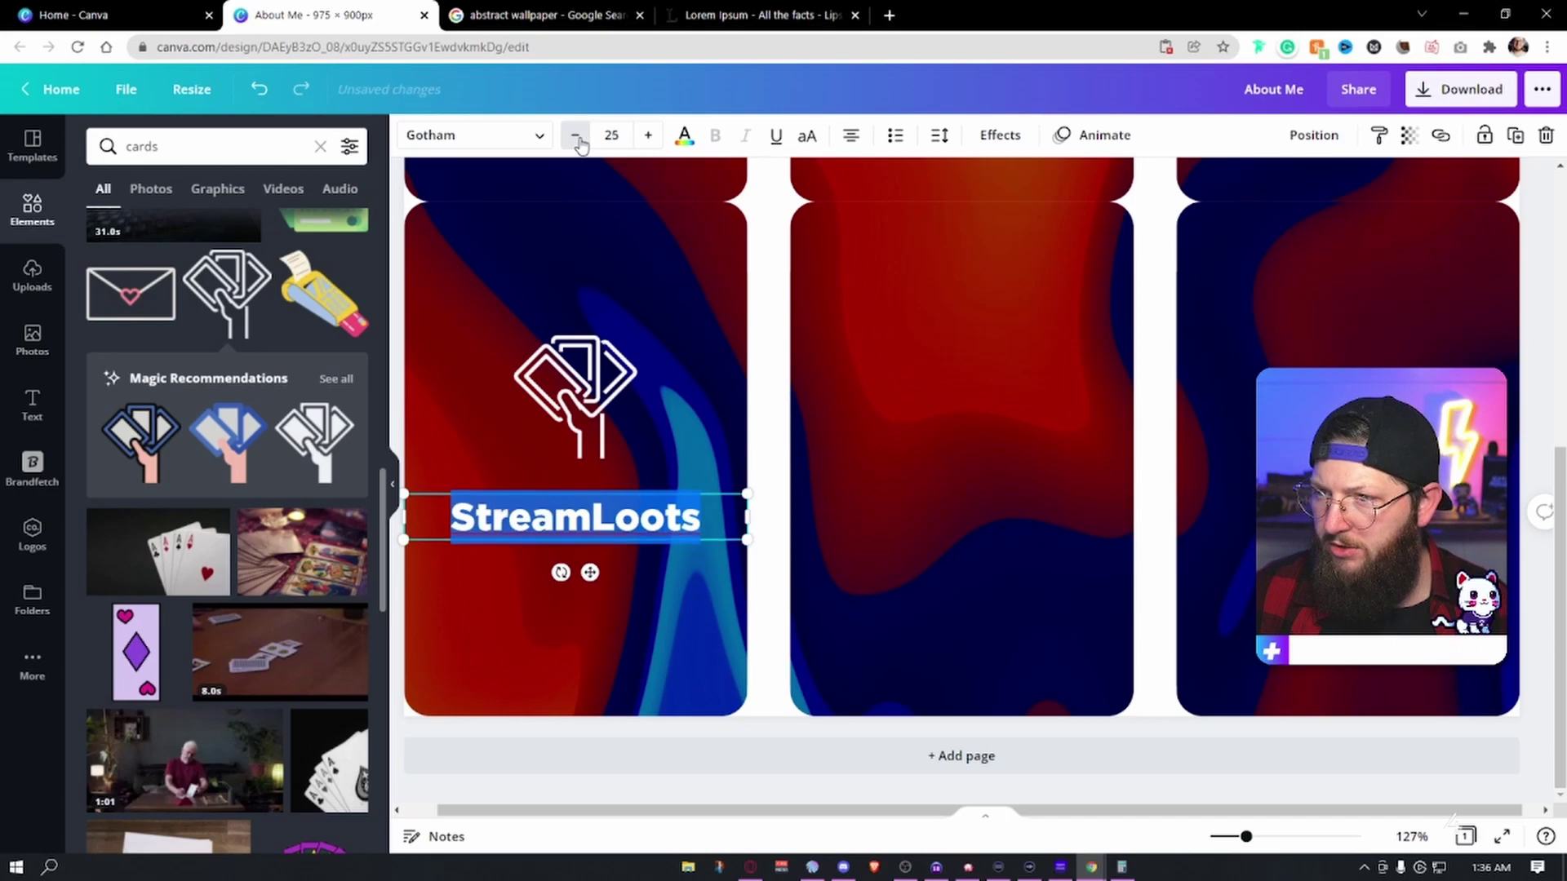
Step: Bring the cards icon closer to the "StreamLoots" title and move both slightly down in the tile
{"action": "left_click", "coordinate": [764, 443]}
{"action": "left_click_drag", "start_coordinate": [603, 396], "coordinate": [601, 414]}
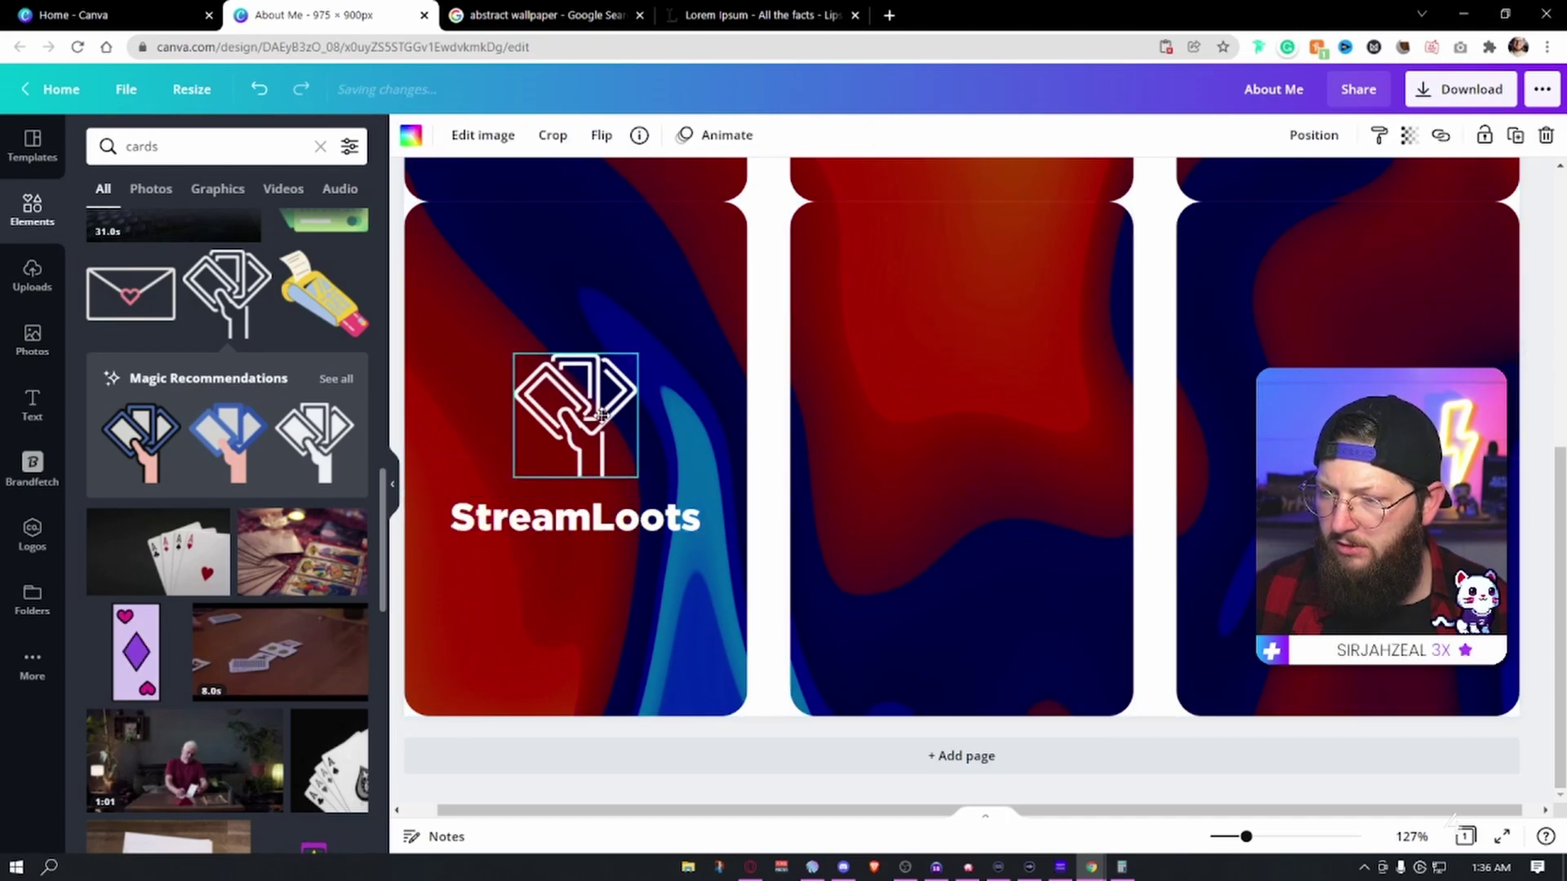
{"action": "left_click", "coordinate": [630, 528], "text": "shift"}
{"action": "mouse_move", "coordinate": [630, 529]}
{"action": "left_mouse_down"}
{"action": "mouse_move", "coordinate": [627, 496]}
{"action": "mouse_move", "coordinate": [627, 535]}
{"action": "left_mouse_up"}
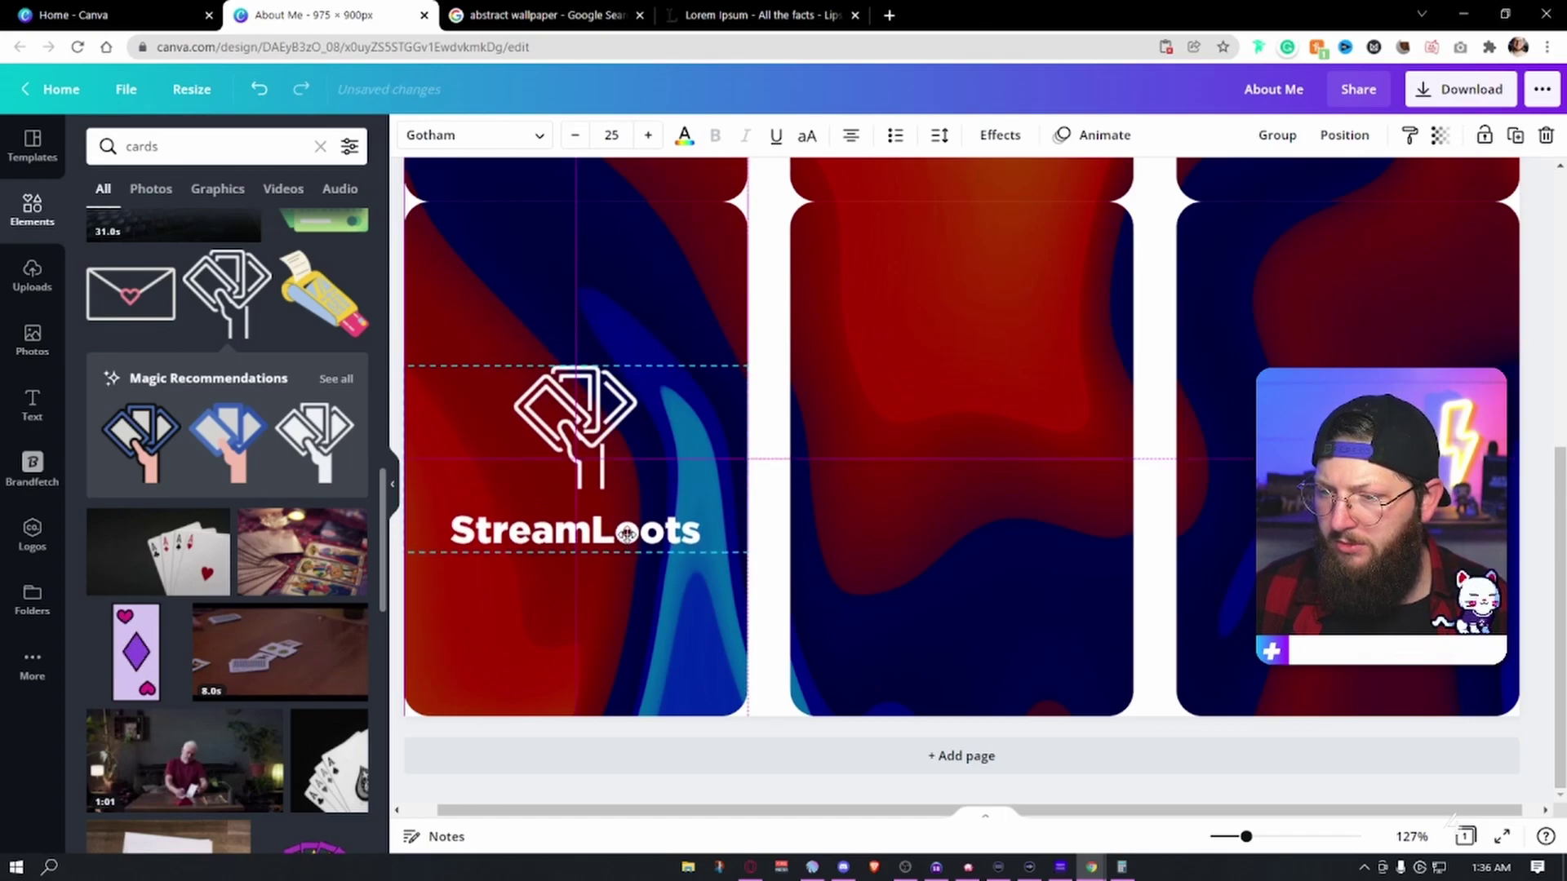
{"action": "left_click", "coordinate": [767, 392]}
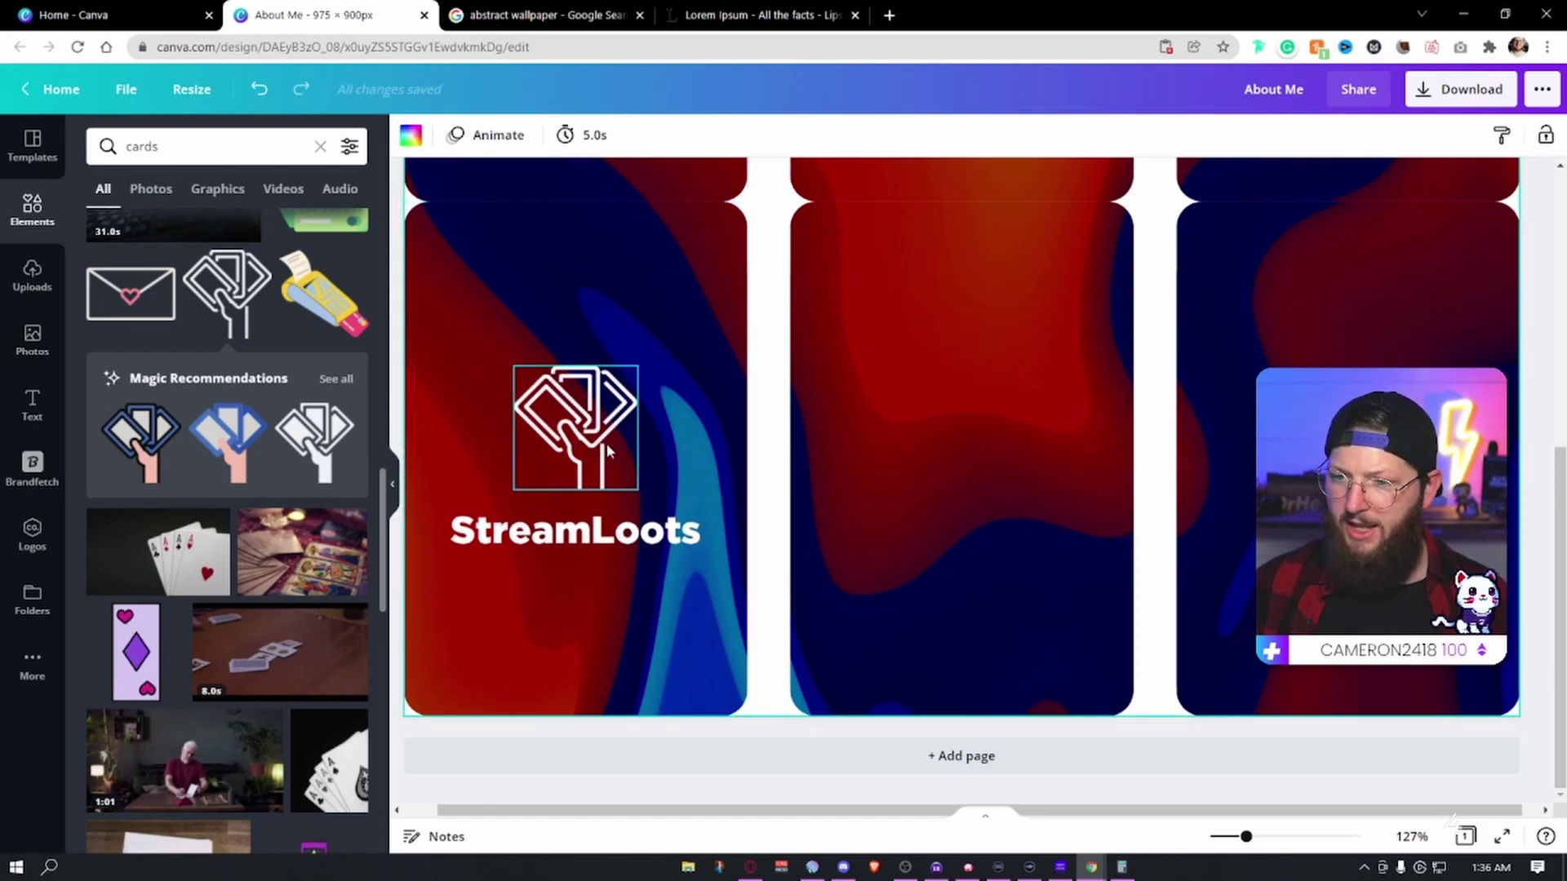
{"action": "scroll", "coordinate": [311, 555], "scroll_direction": "down", "scroll_amount": 5}
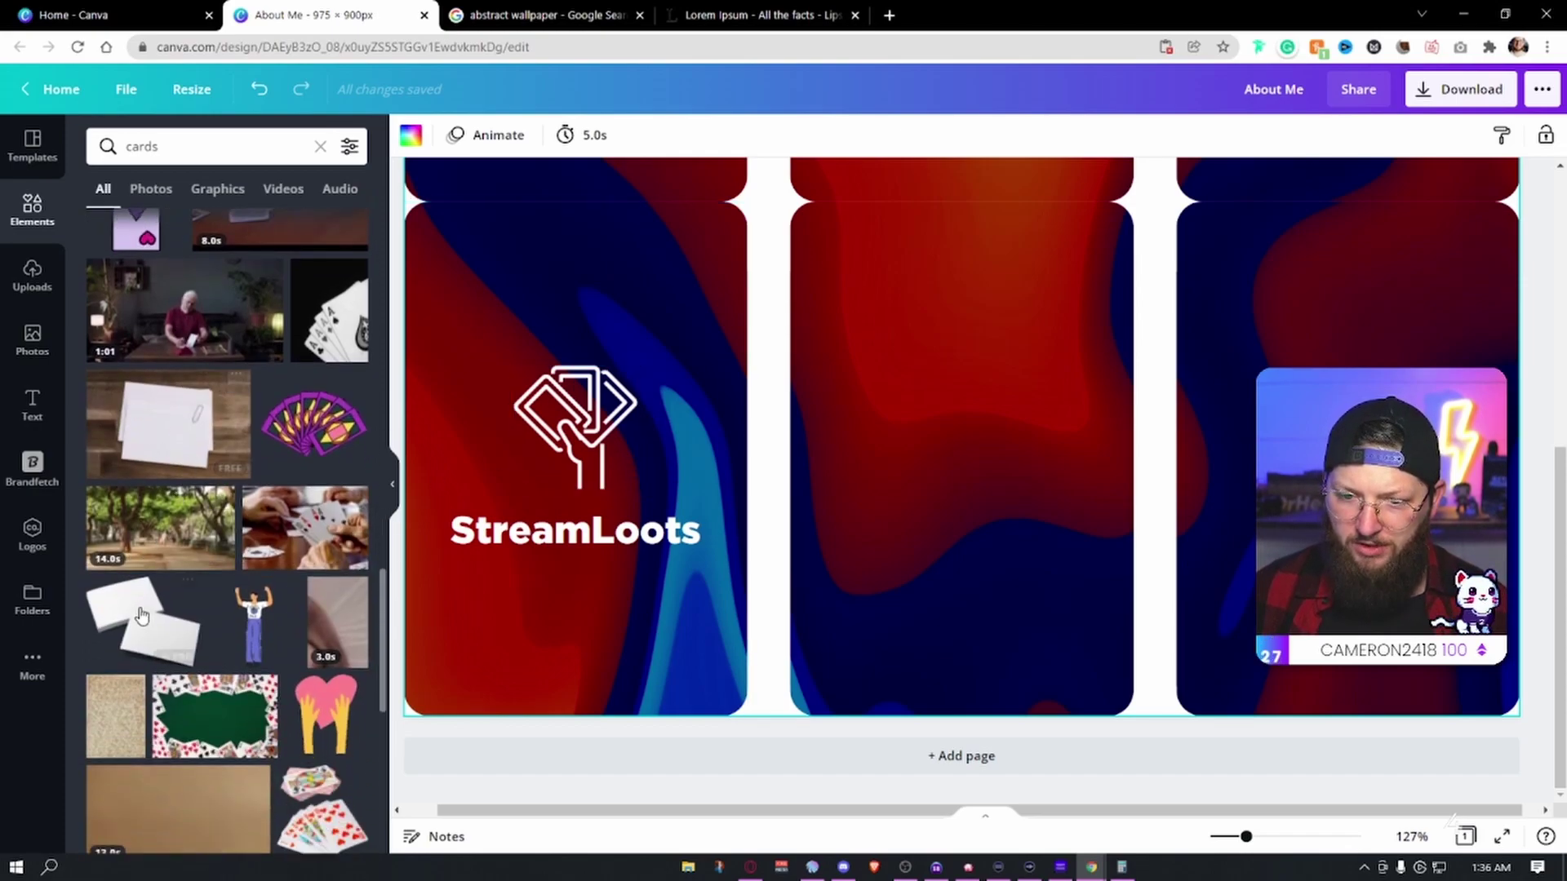
{"action": "scroll", "coordinate": [311, 555], "scroll_direction": "down", "scroll_amount": 5}
{"action": "scroll", "coordinate": [682, 523], "scroll_direction": "up", "scroll_amount": 3}
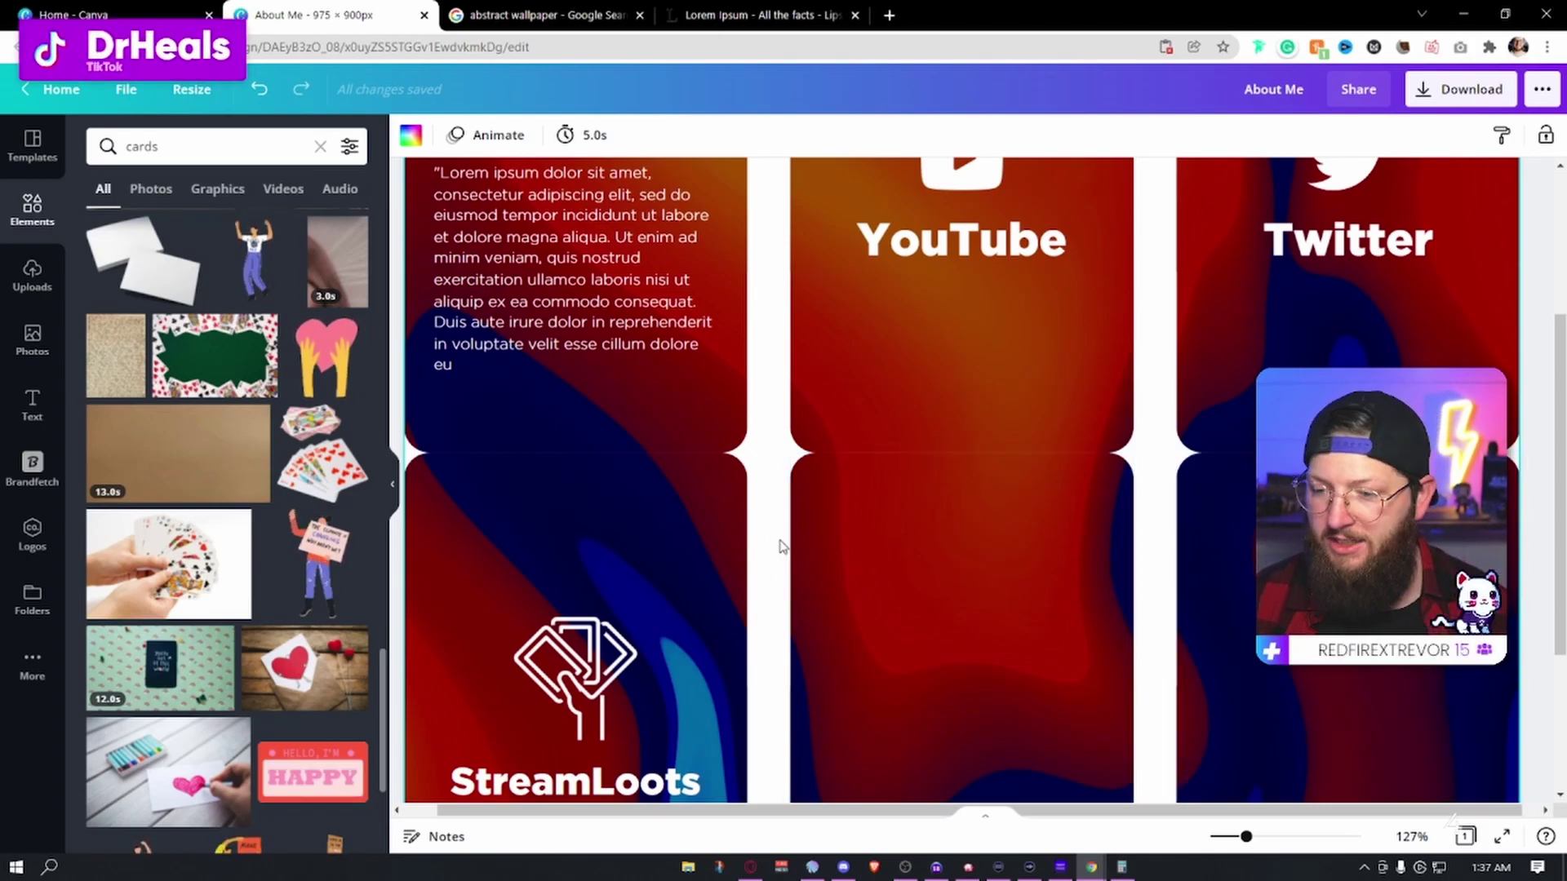
{"action": "scroll", "coordinate": [759, 528], "scroll_direction": "up", "scroll_amount": 3}
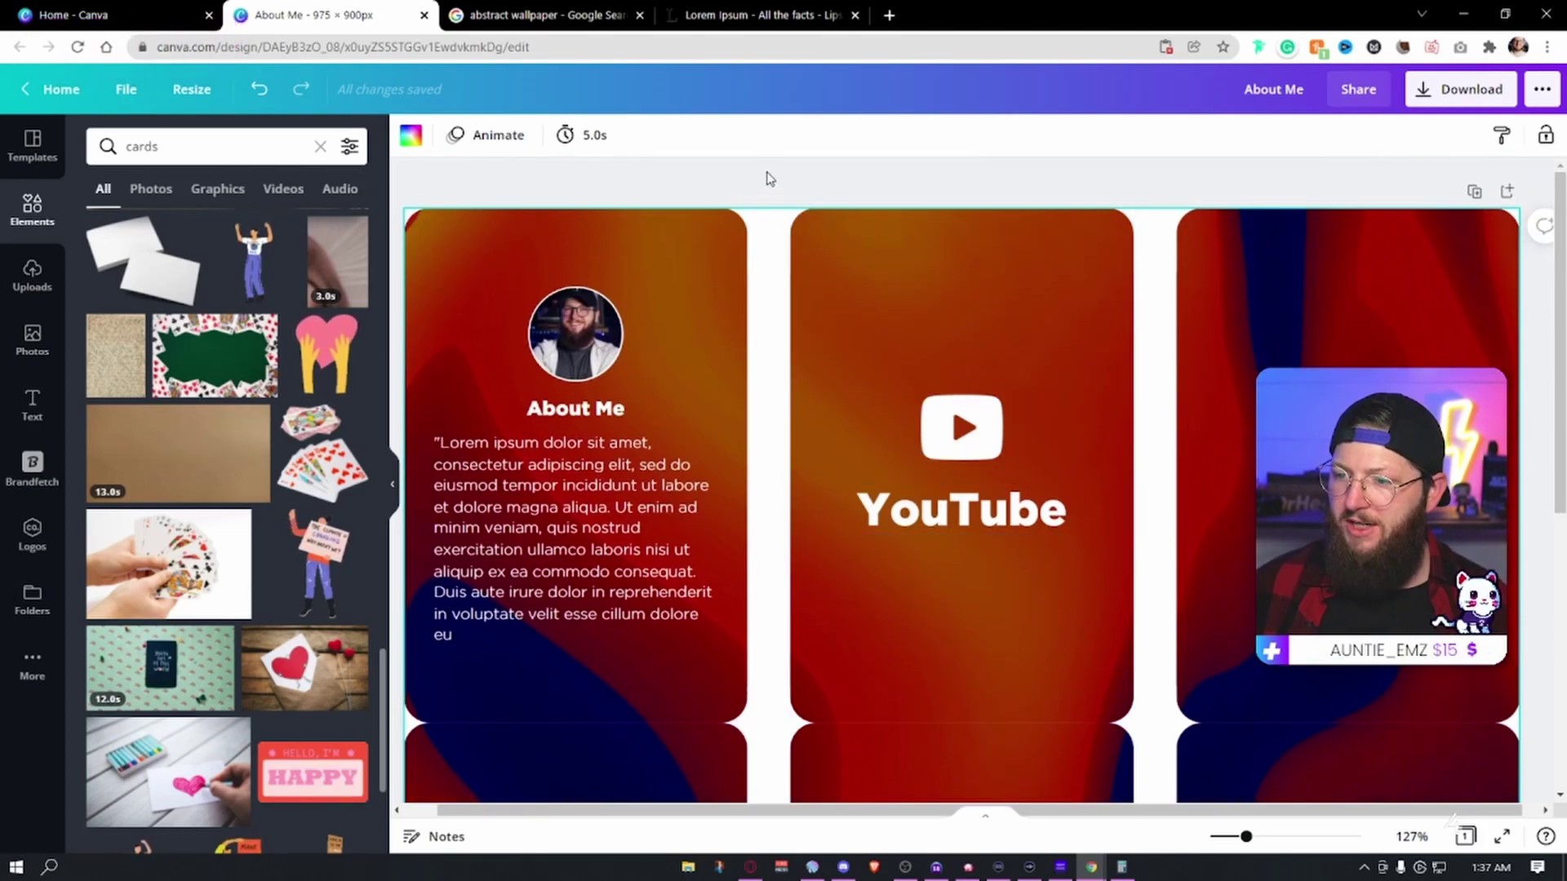
Step: Select the "About Me" tile's background, portrait, title and paragraph together
{"action": "left_click_drag", "start_coordinate": [1246, 837], "coordinate": [1224, 838]}
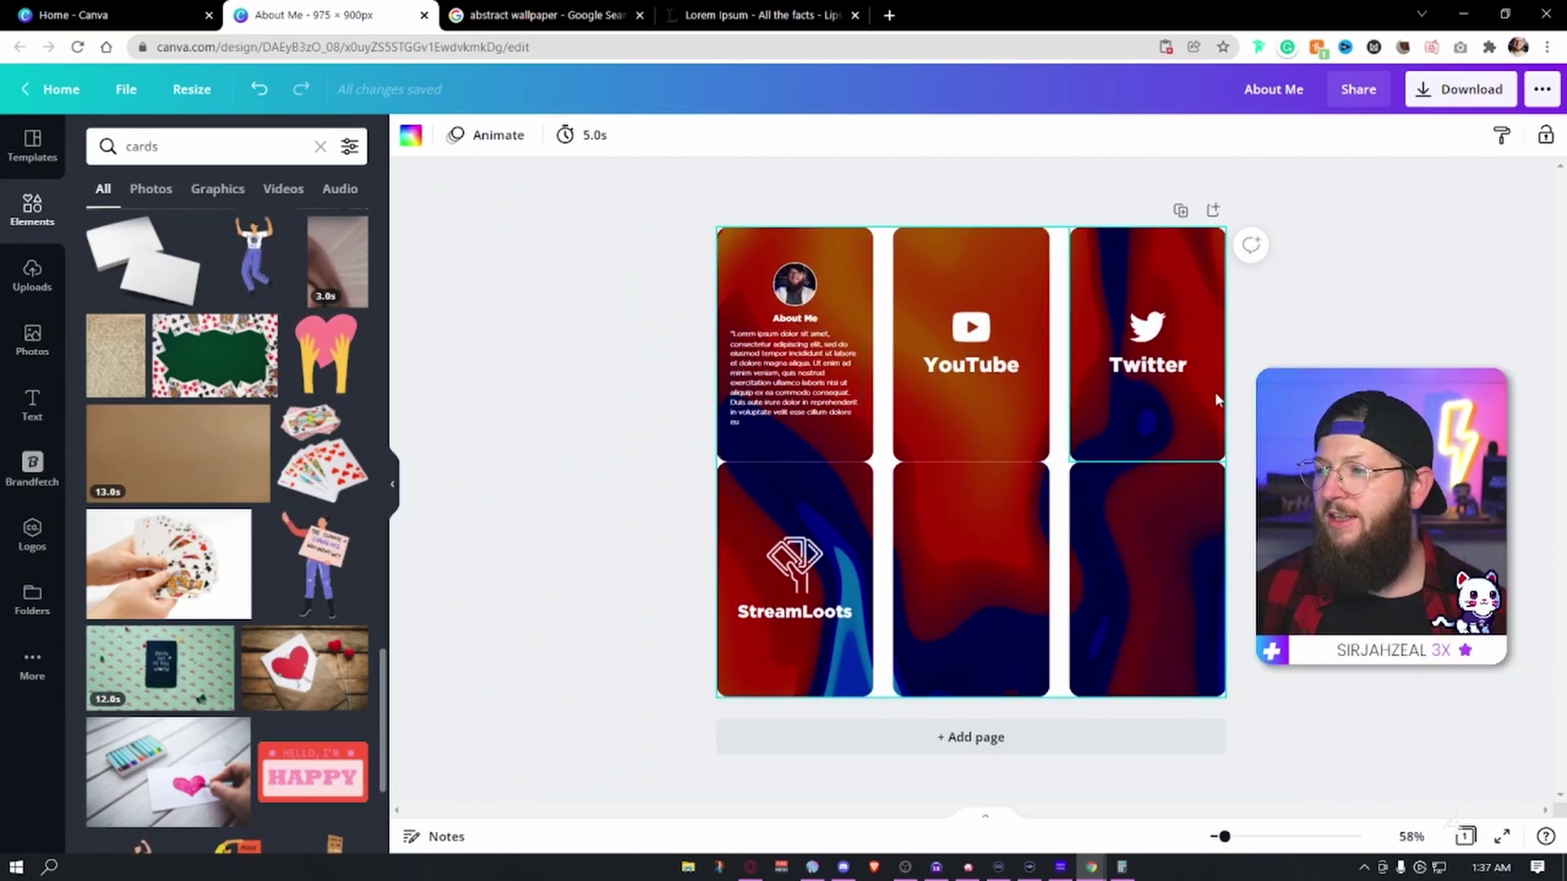
{"action": "left_click", "coordinate": [1314, 432]}
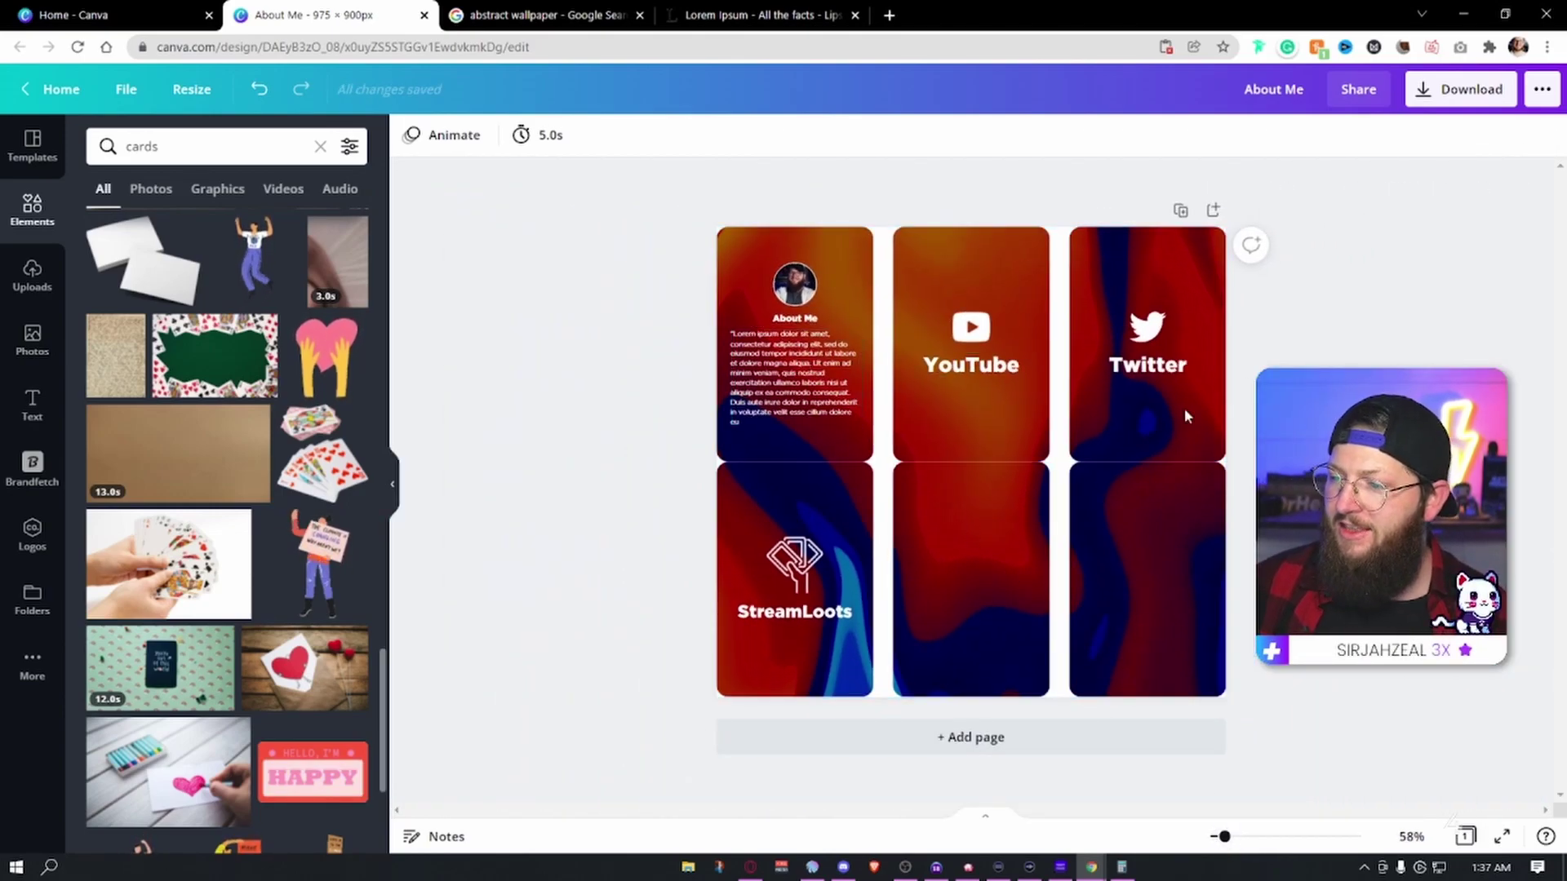
{"action": "left_click_drag", "start_coordinate": [682, 195], "coordinate": [866, 439]}
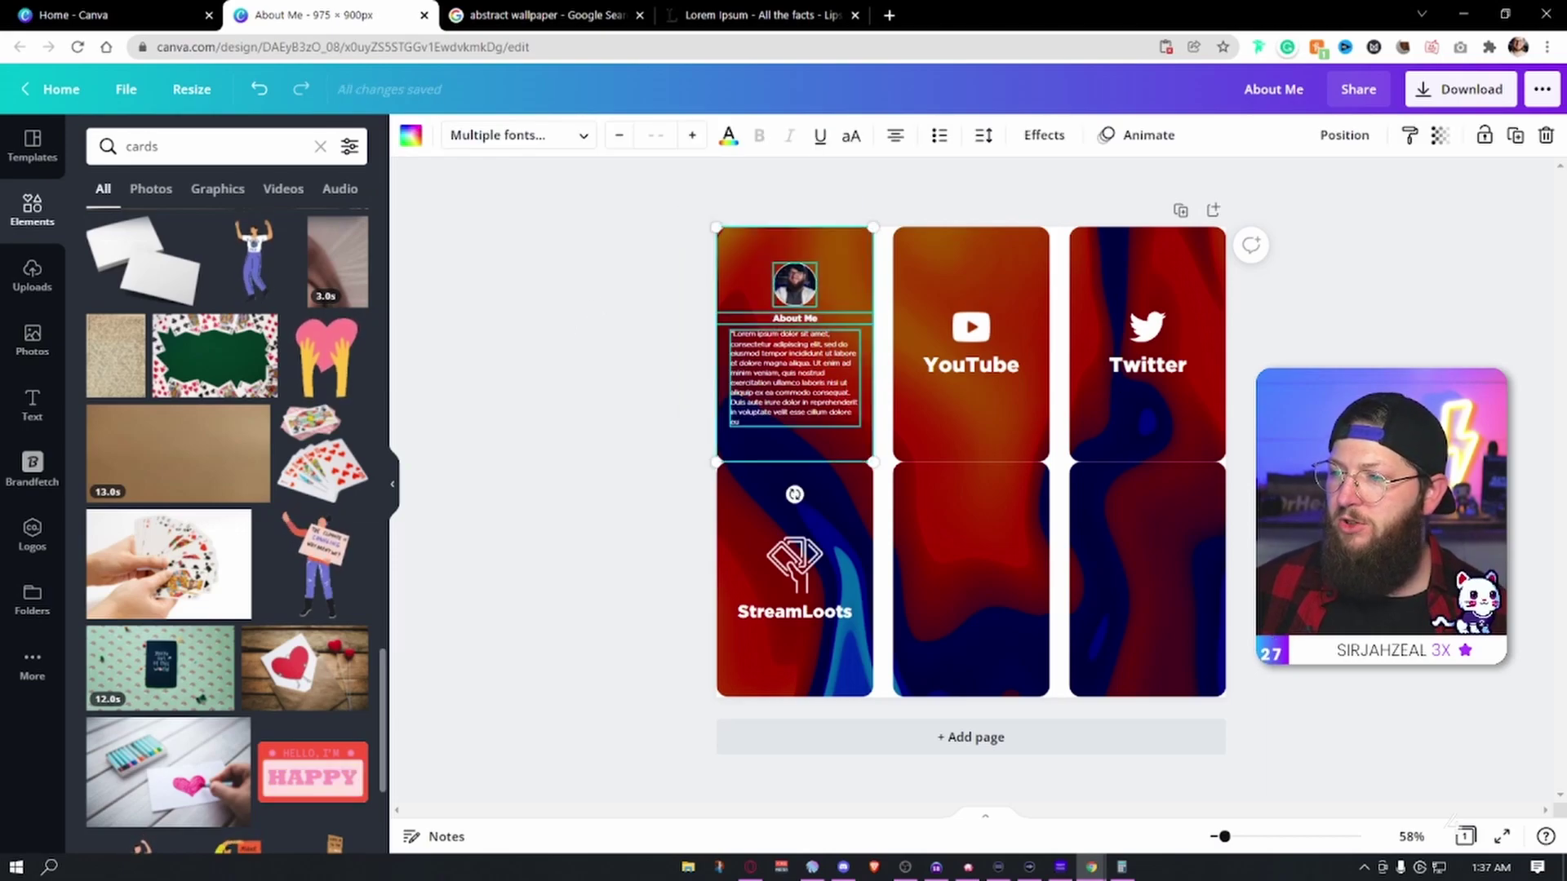
{"action": "left_click", "coordinate": [1313, 408]}
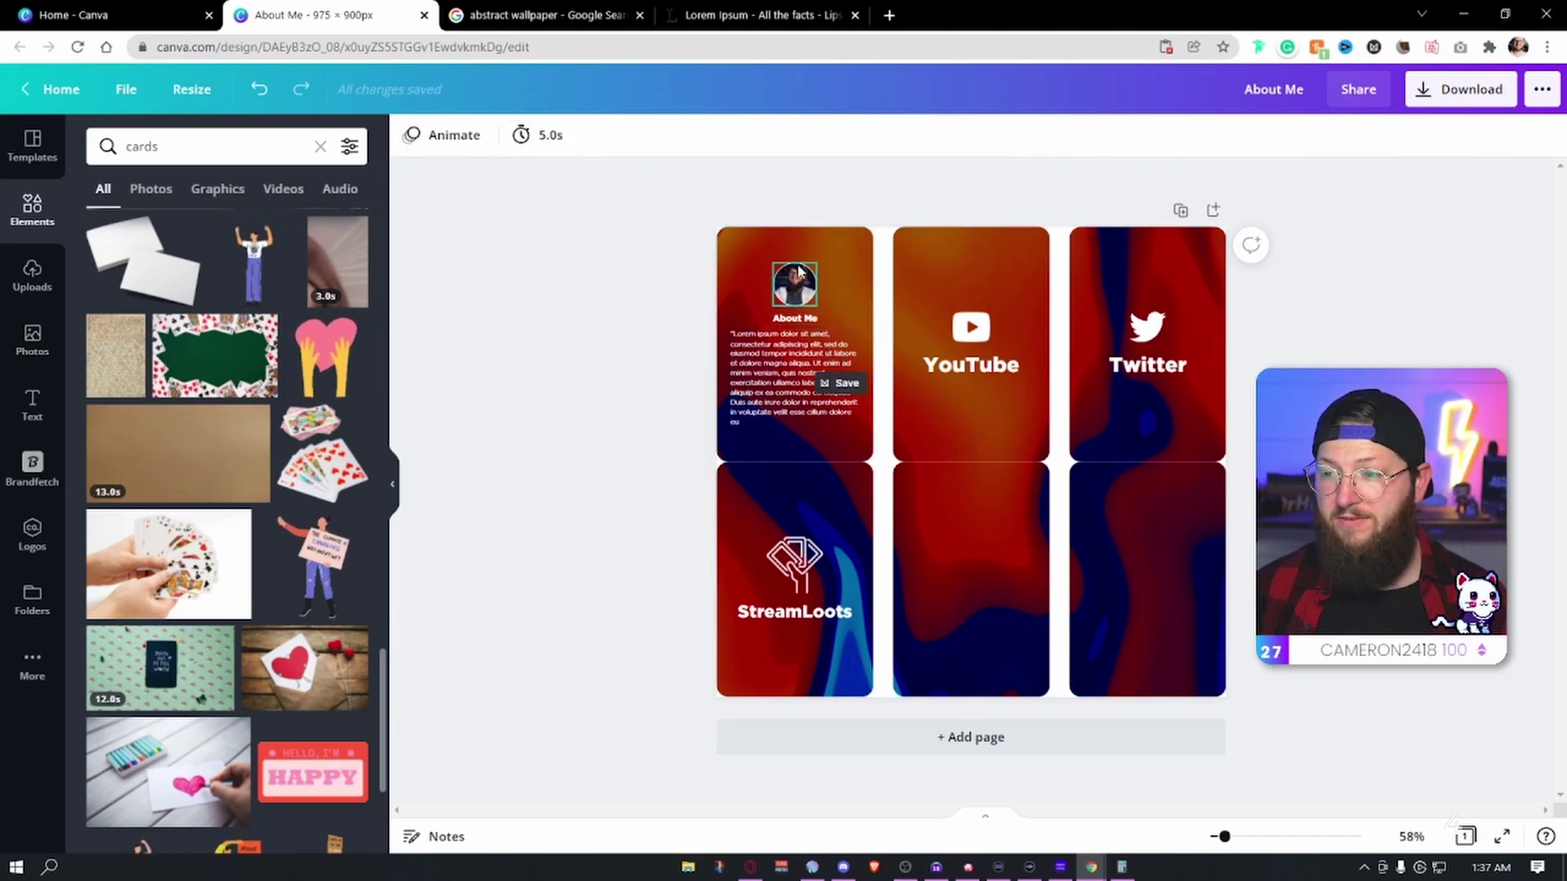
{"action": "left_click_drag", "start_coordinate": [701, 217], "coordinate": [880, 466]}
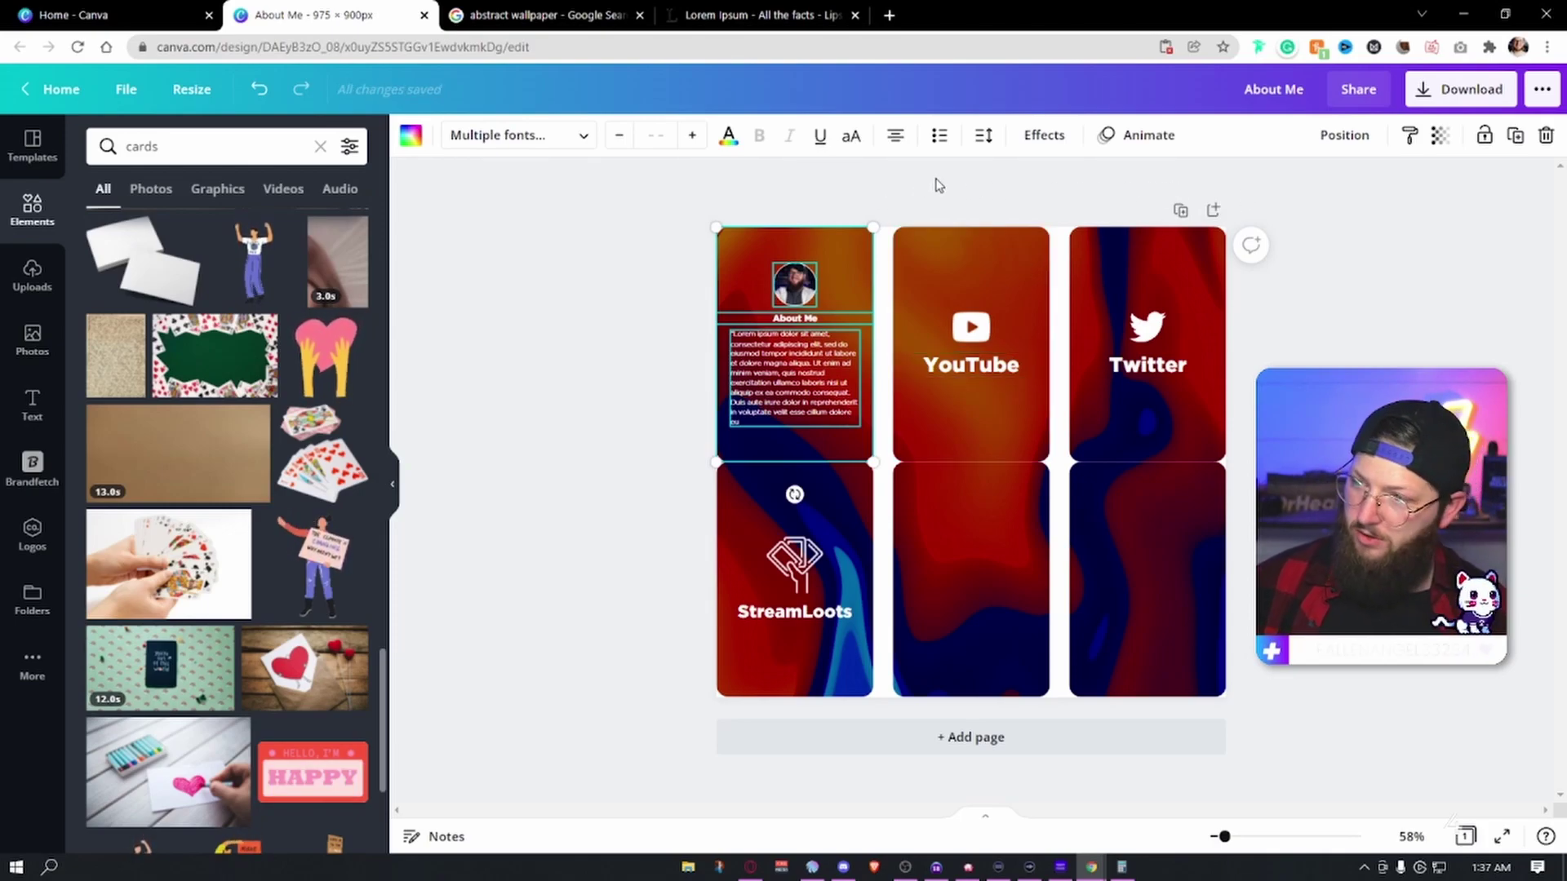
Step: Group the YouTube tile's background, icon and title, and group the Twitter tile's elements the same way
{"action": "left_click_drag", "start_coordinate": [937, 210], "coordinate": [1003, 418]}
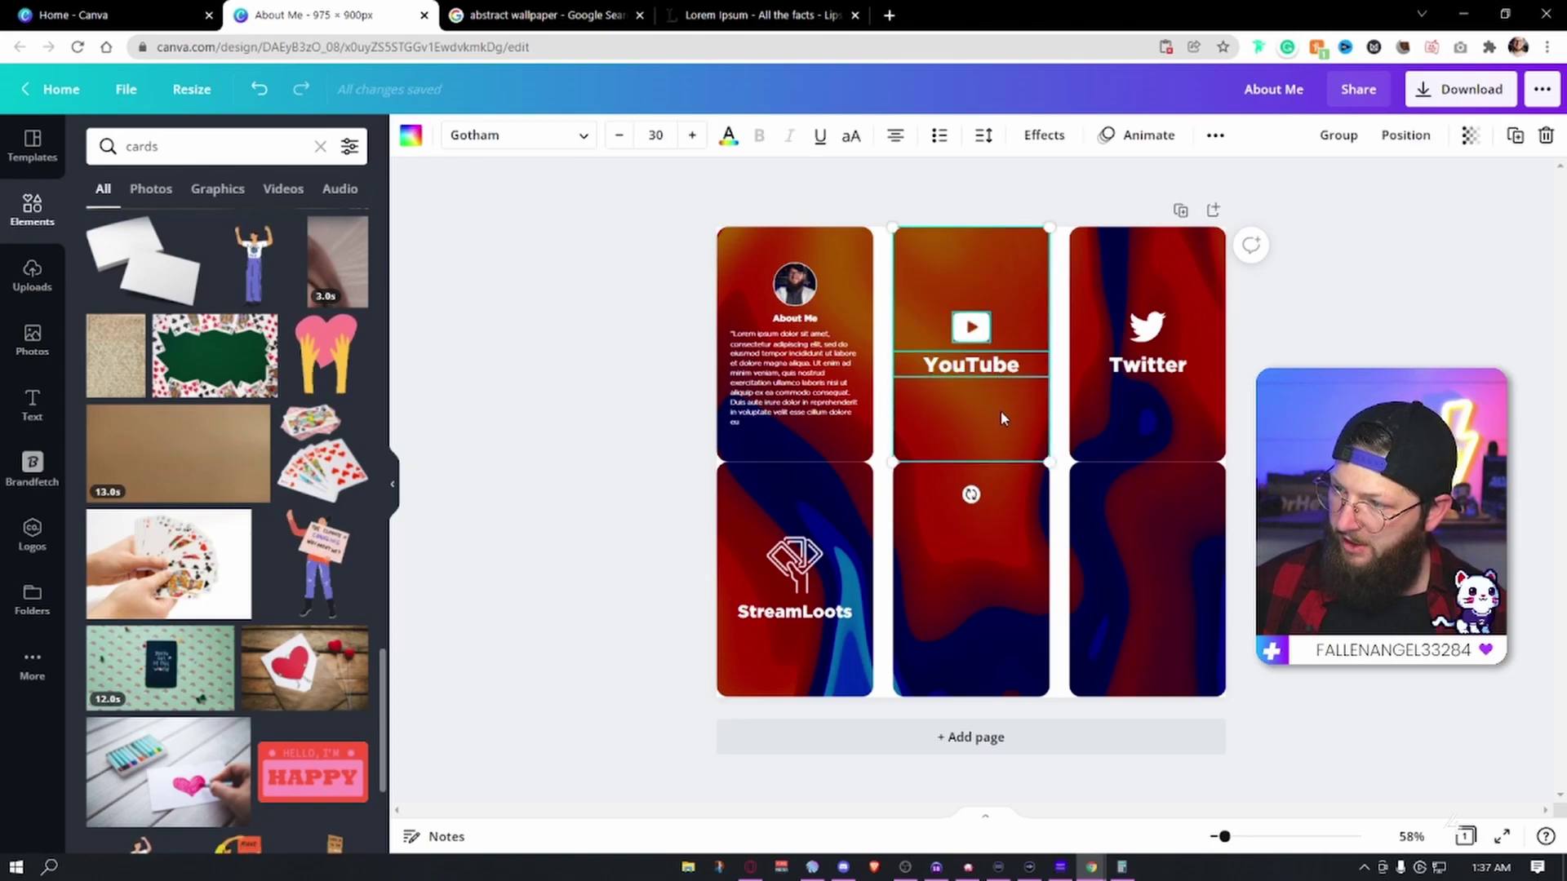
{"action": "left_click", "coordinate": [1337, 136]}
{"action": "left_click_drag", "start_coordinate": [1134, 204], "coordinate": [1175, 426]}
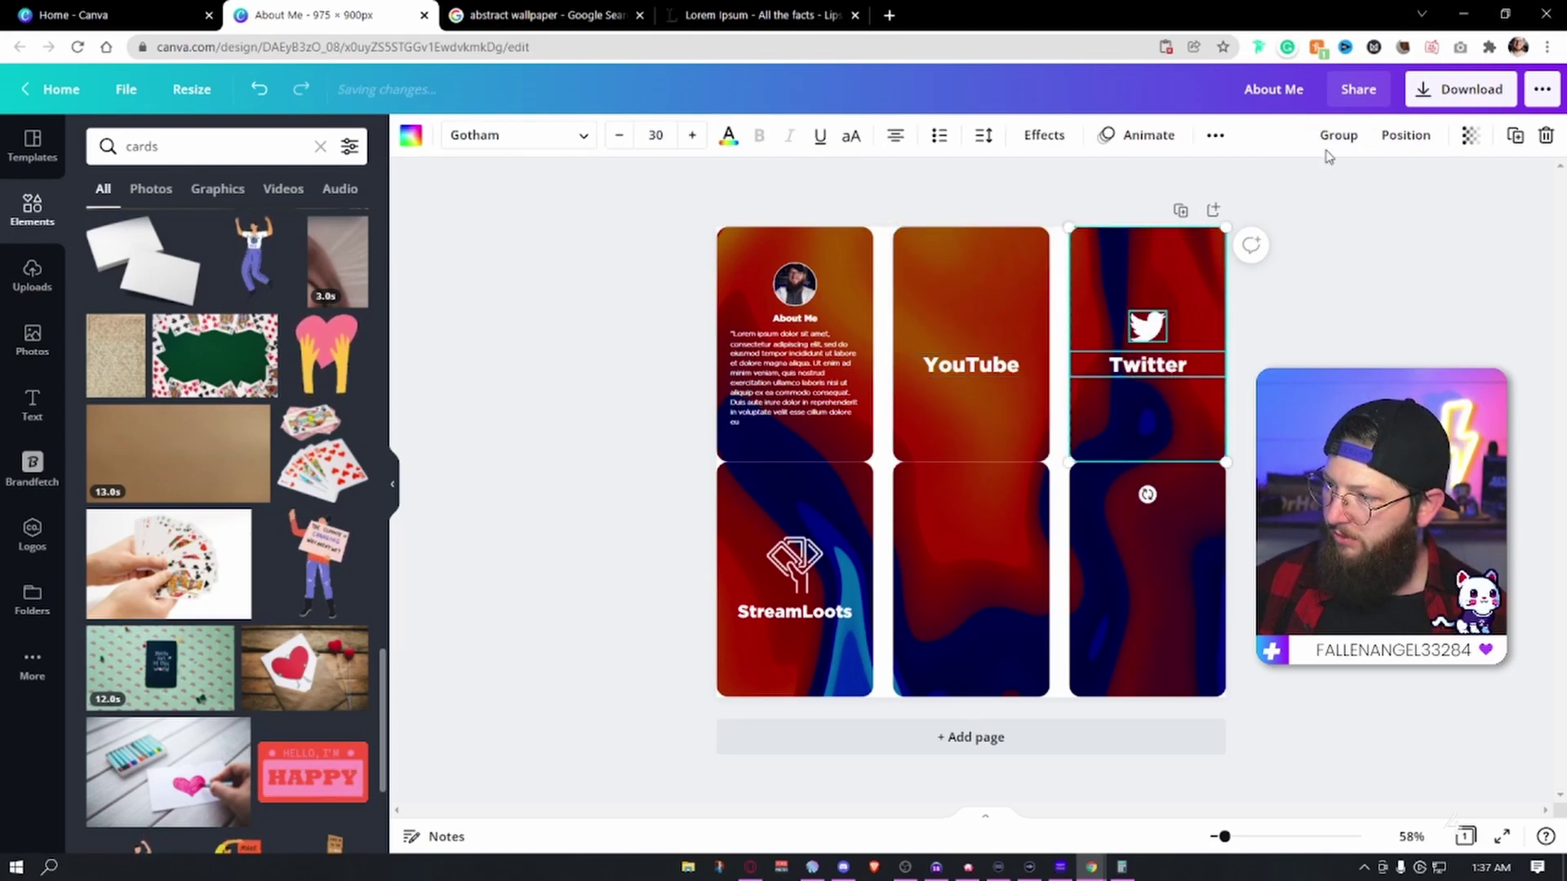
{"action": "left_click", "coordinate": [1337, 136]}
Step: Group the StreamLoots tile's background, cards icon and title, leaving nothing selected
{"action": "left_click_drag", "start_coordinate": [1259, 470], "coordinate": [1134, 688]}
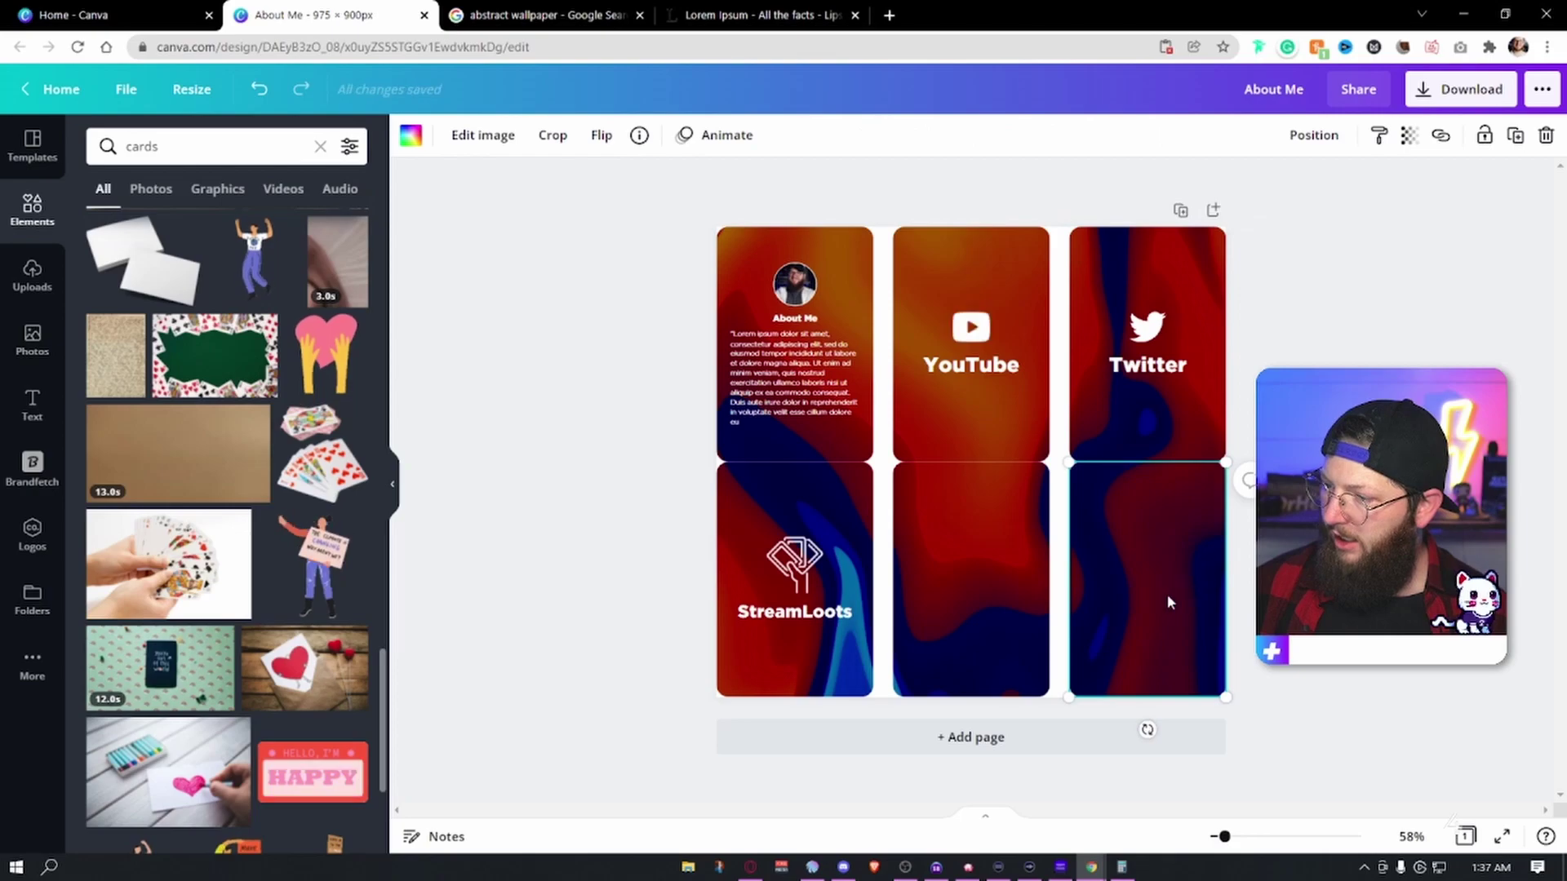
{"action": "left_click_drag", "start_coordinate": [654, 530], "coordinate": [820, 673]}
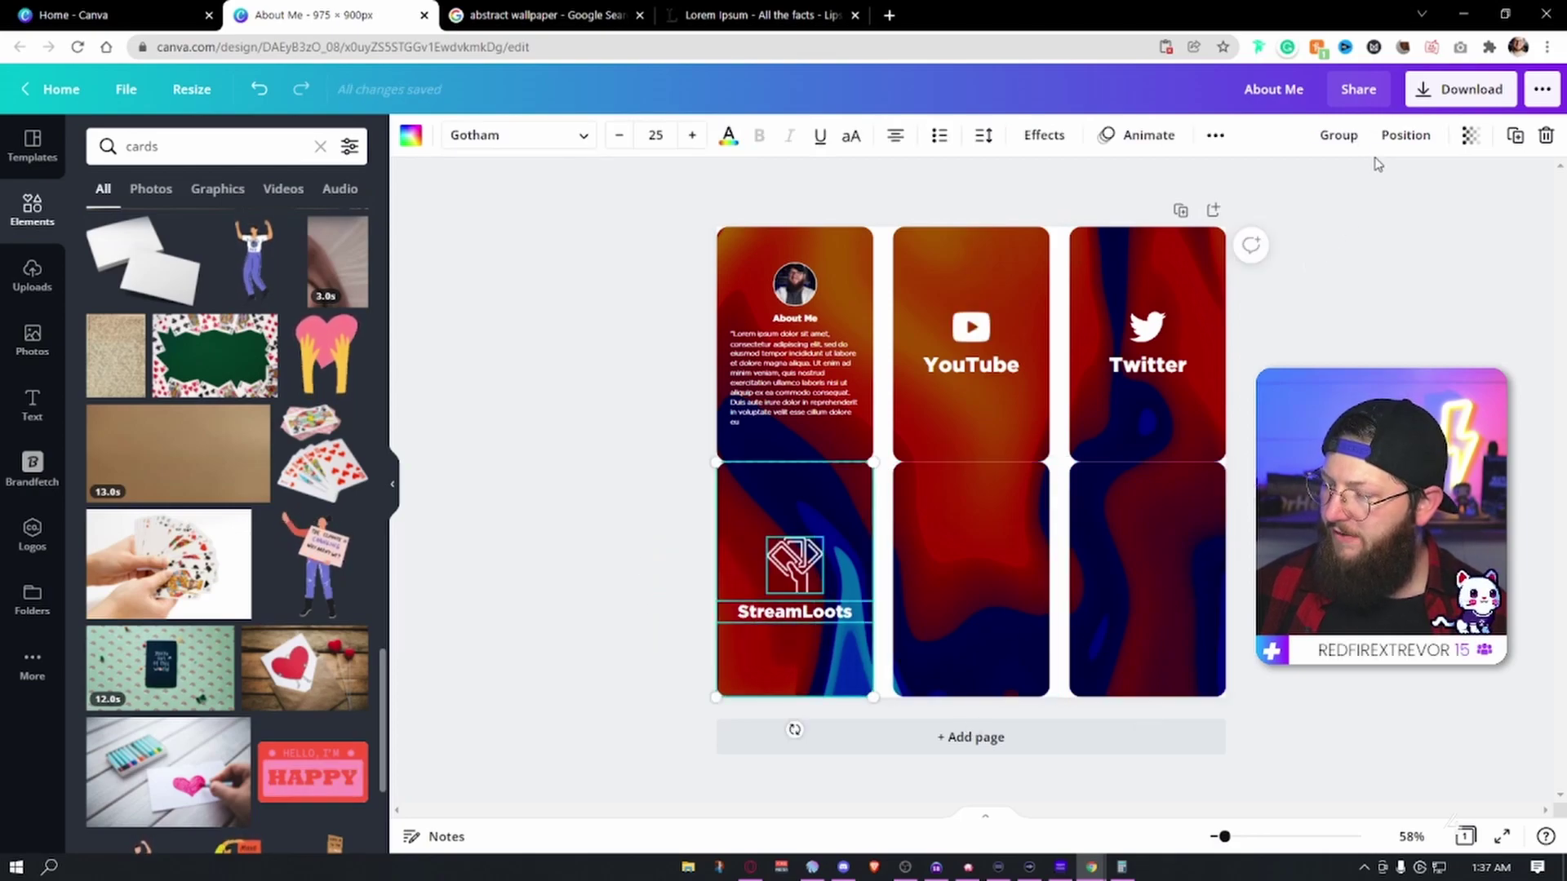
{"action": "left_click", "coordinate": [1339, 136]}
{"action": "key", "text": "Escape"}
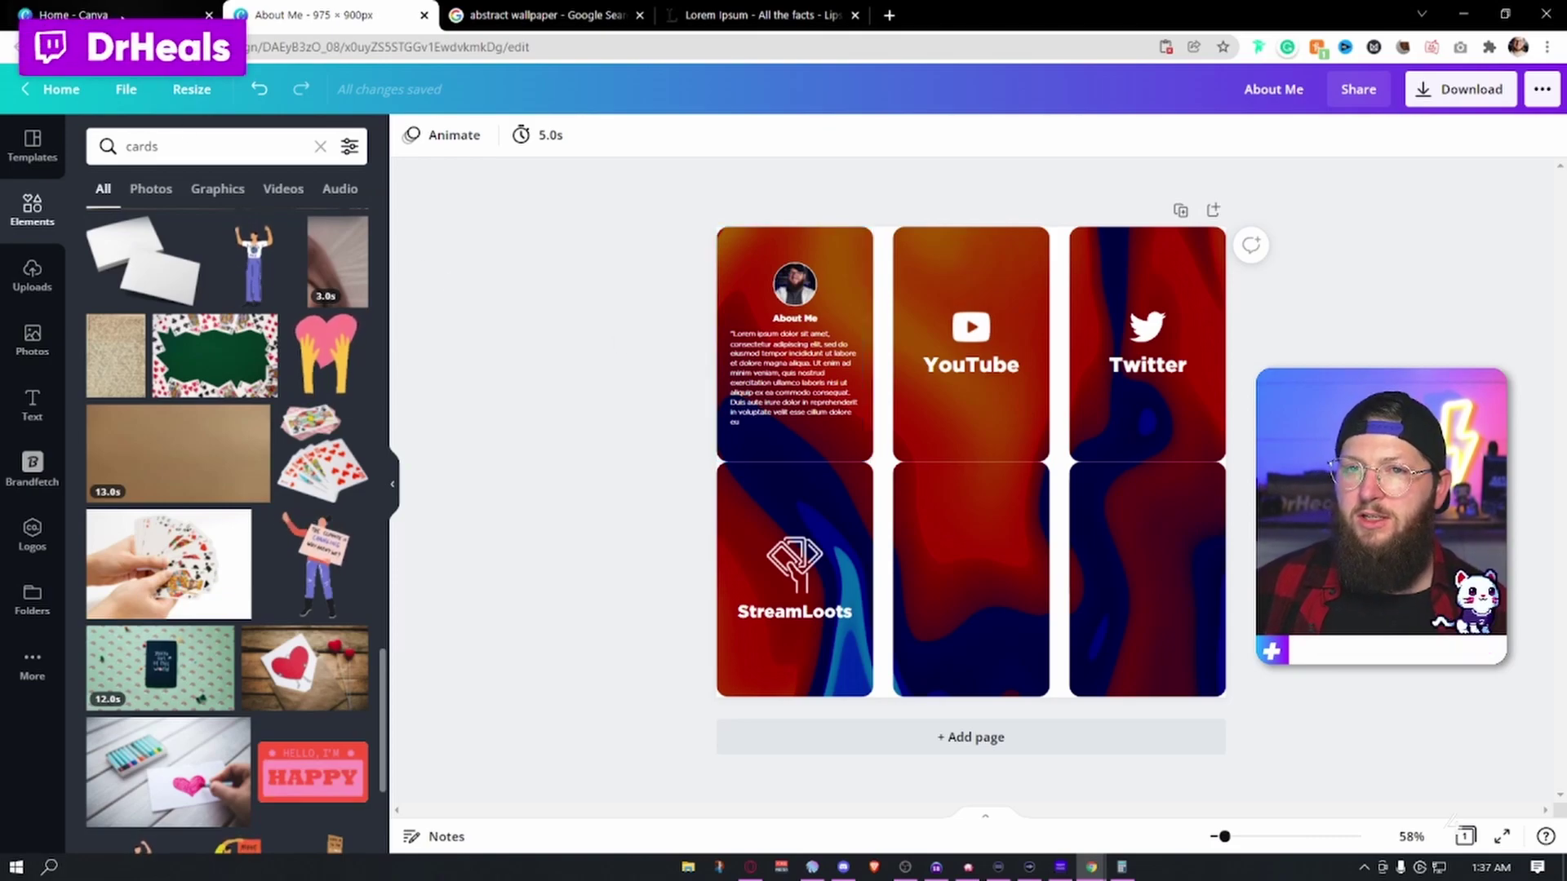
Step: Check the size of the "About Me" tile's background
{"action": "left_click", "coordinate": [820, 235]}
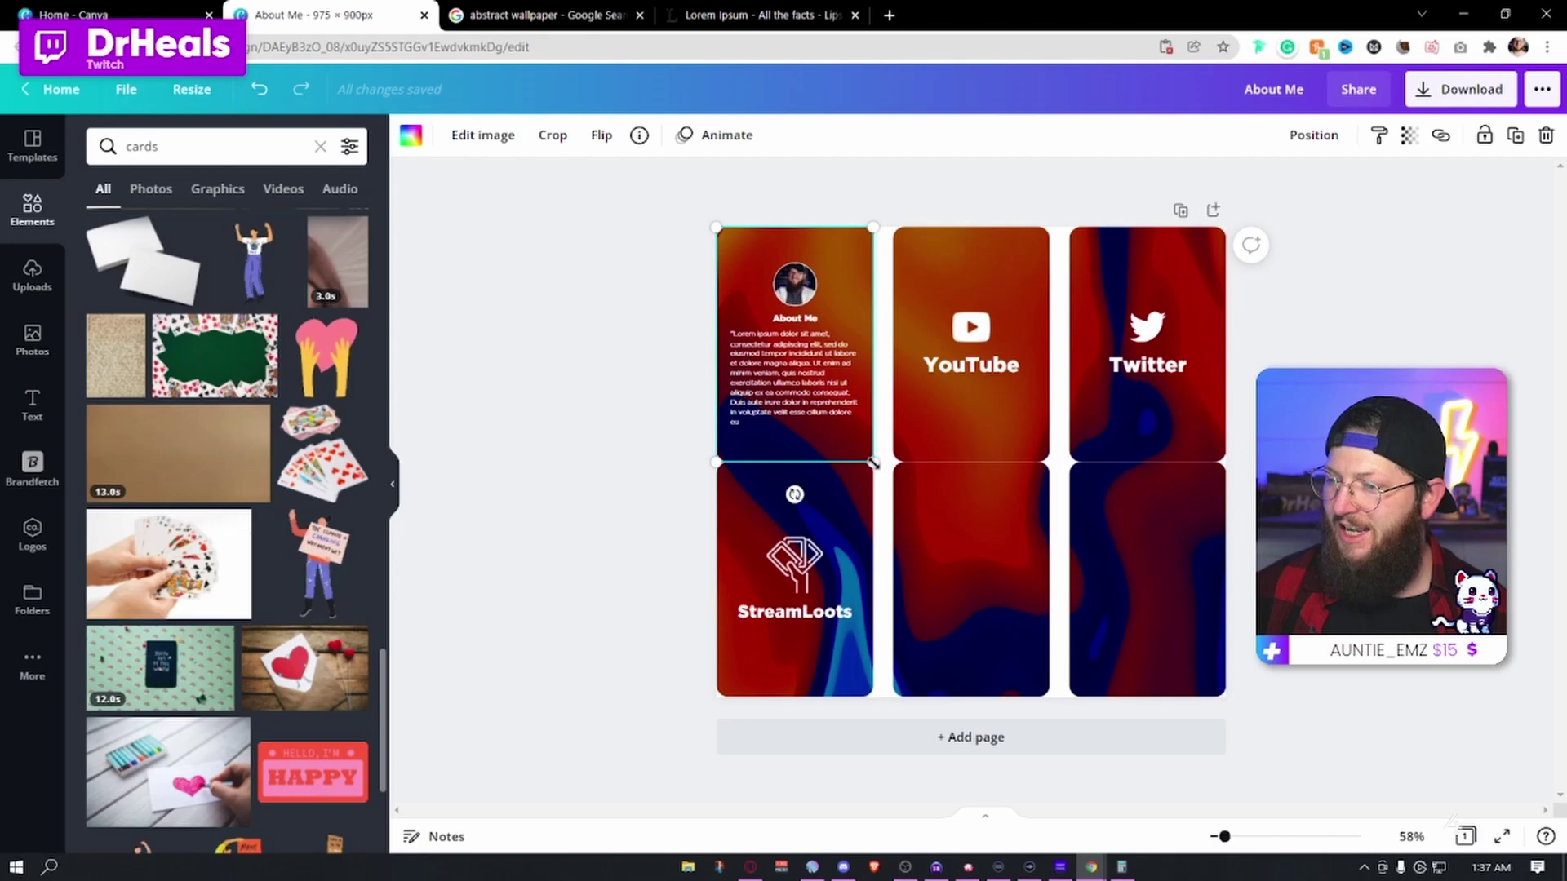
{"action": "left_click_drag", "start_coordinate": [873, 464], "coordinate": [874, 466]}
{"action": "left_click", "coordinate": [594, 349]}
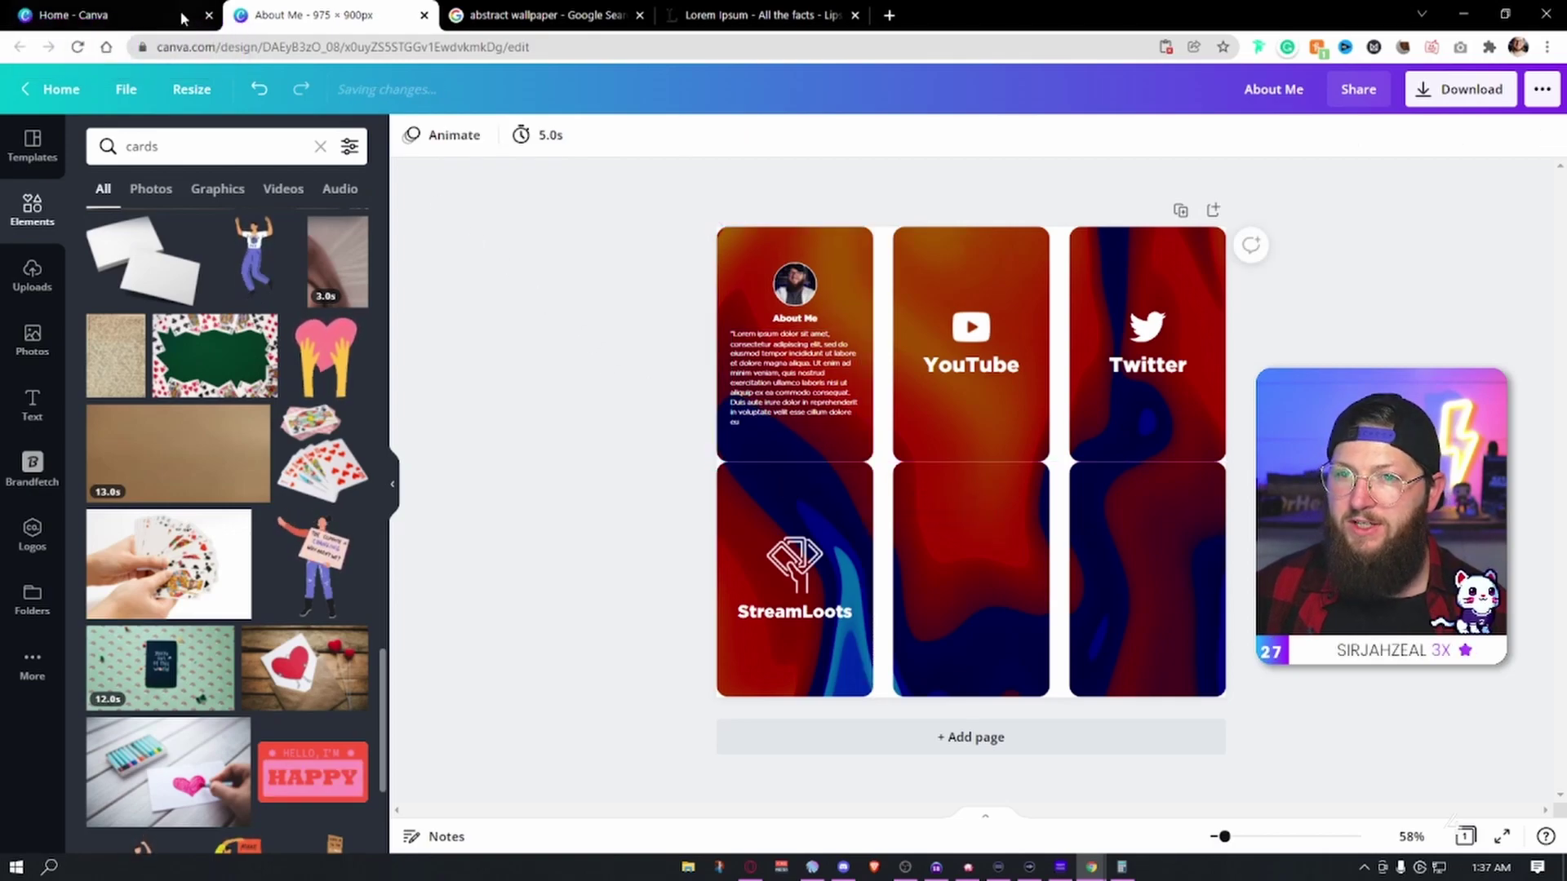
Step: Create a new custom-size design 310 px wide and 460 px high from the Canva home page
{"action": "left_click", "coordinate": [122, 15]}
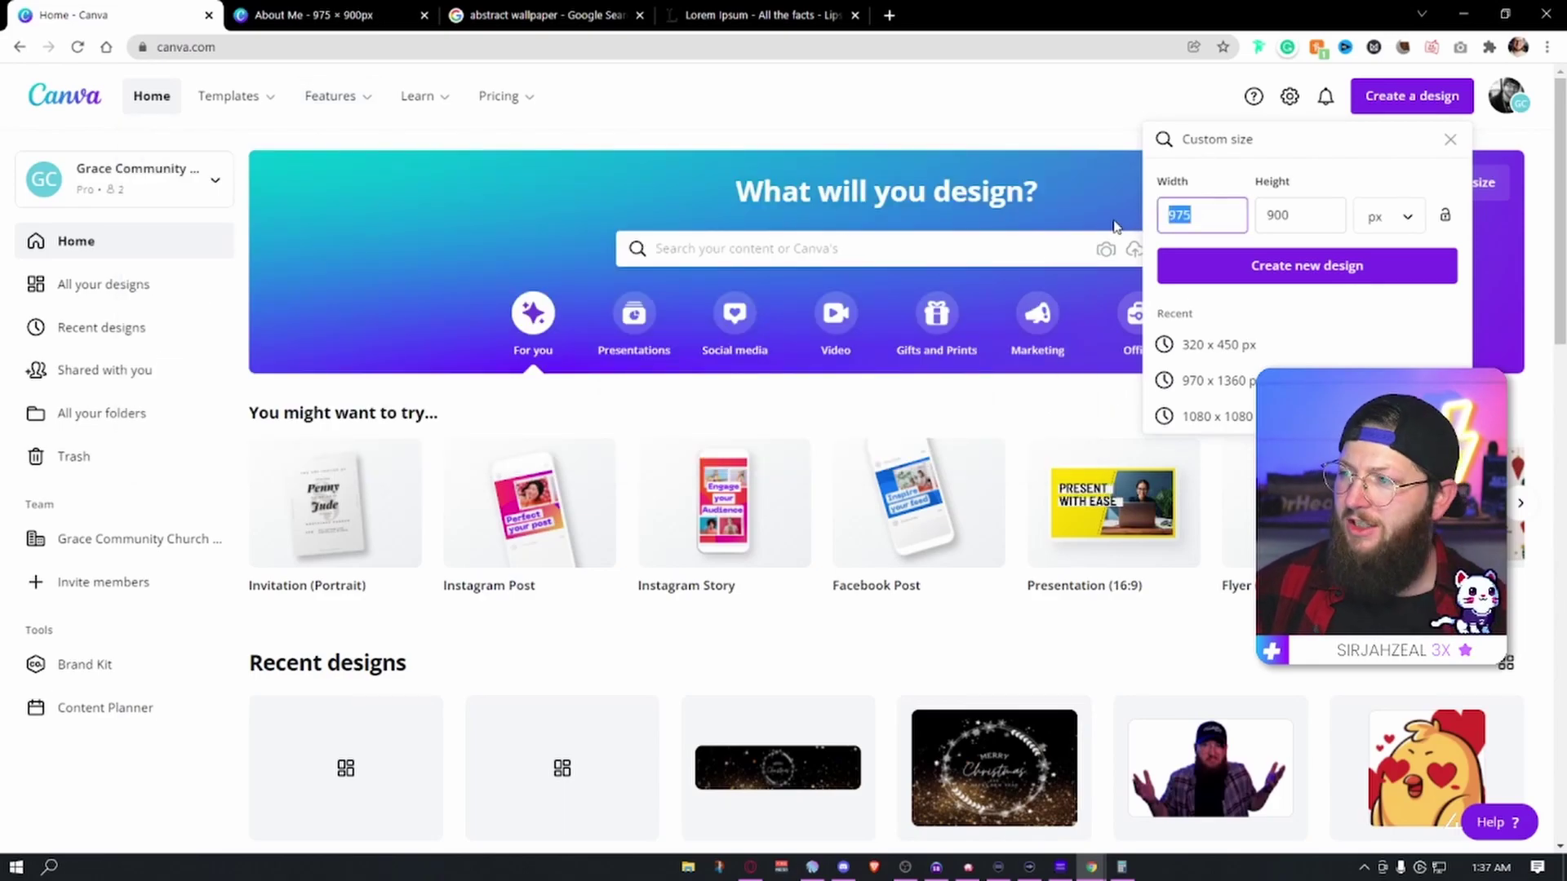
{"action": "type", "text": "310"}
{"action": "type", "text": "460"}
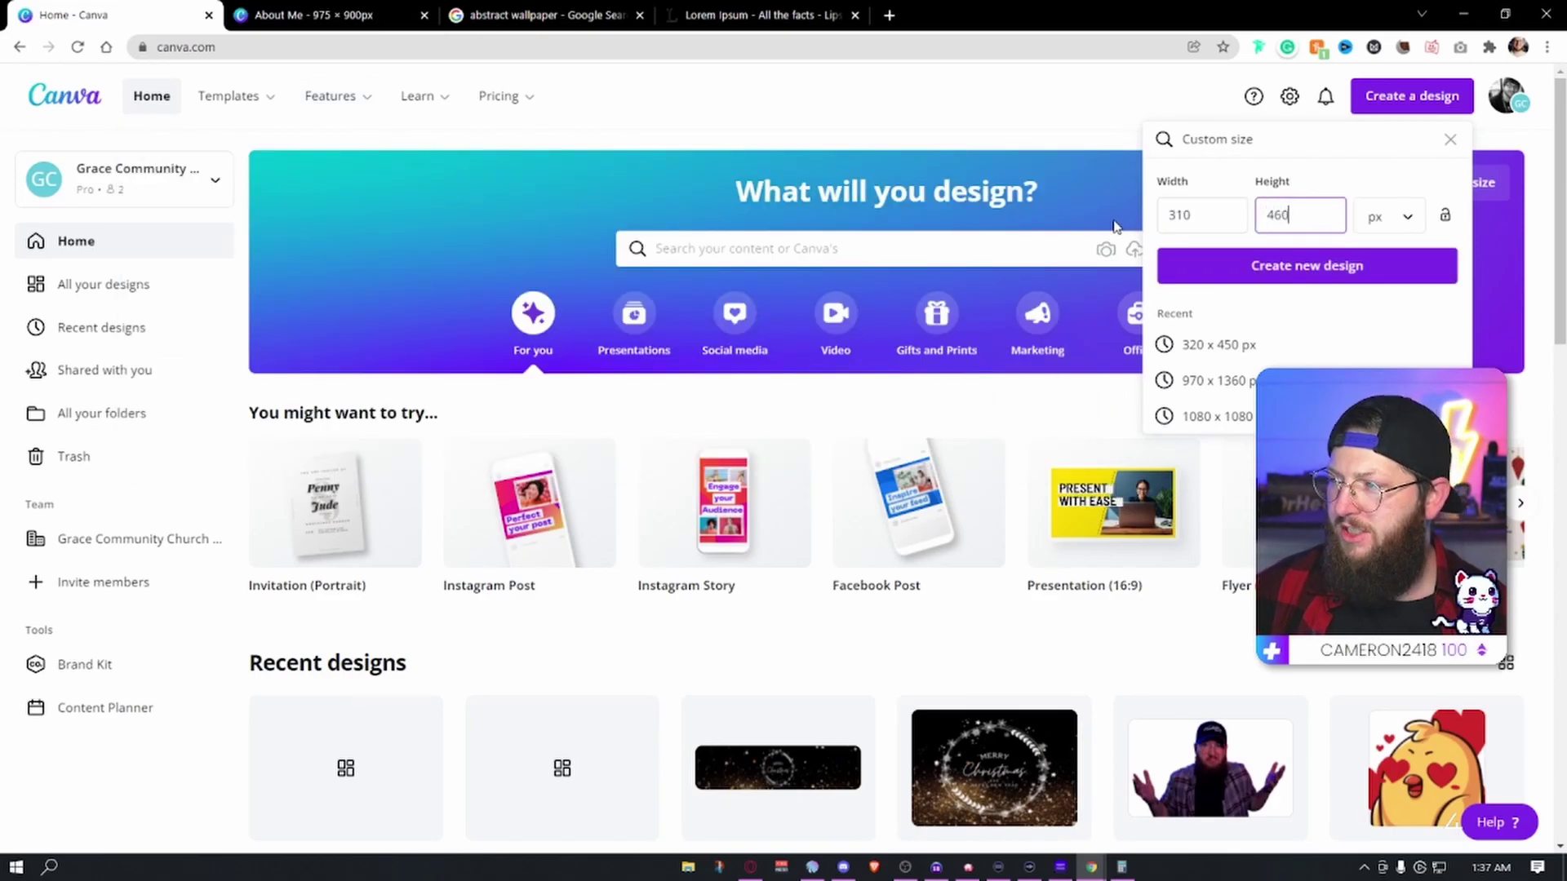
{"action": "left_click", "coordinate": [1317, 277]}
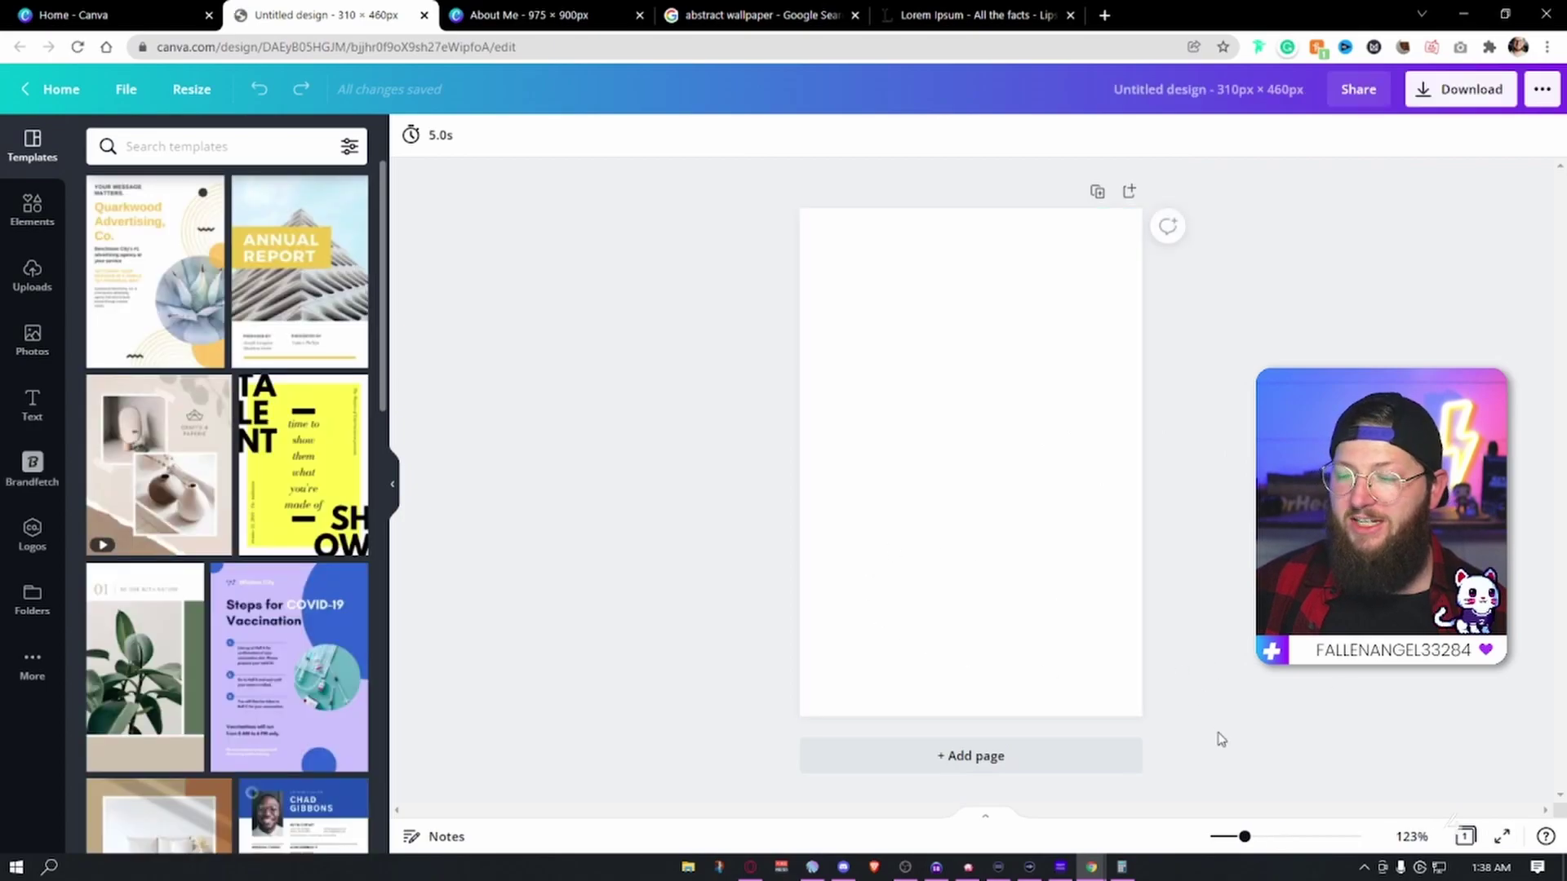
Step: Add five blank pages to the new design for a total of six, and open page 1 for editing
{"action": "left_click", "coordinate": [1465, 838]}
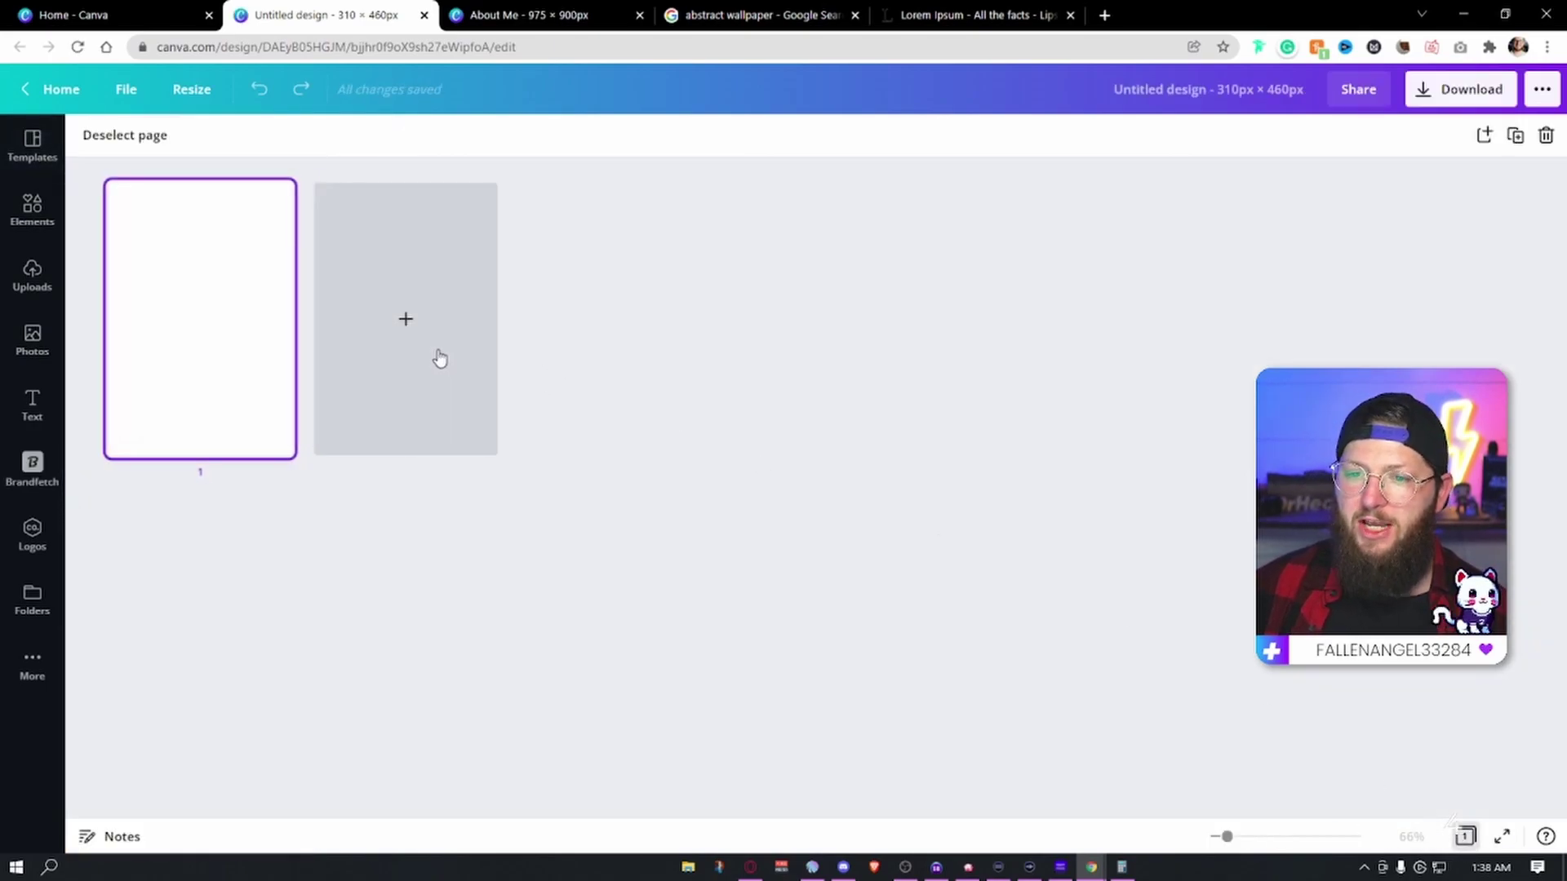
{"action": "left_click", "coordinate": [457, 371]}
{"action": "left_click", "coordinate": [677, 375]}
{"action": "left_click", "coordinate": [881, 379]}
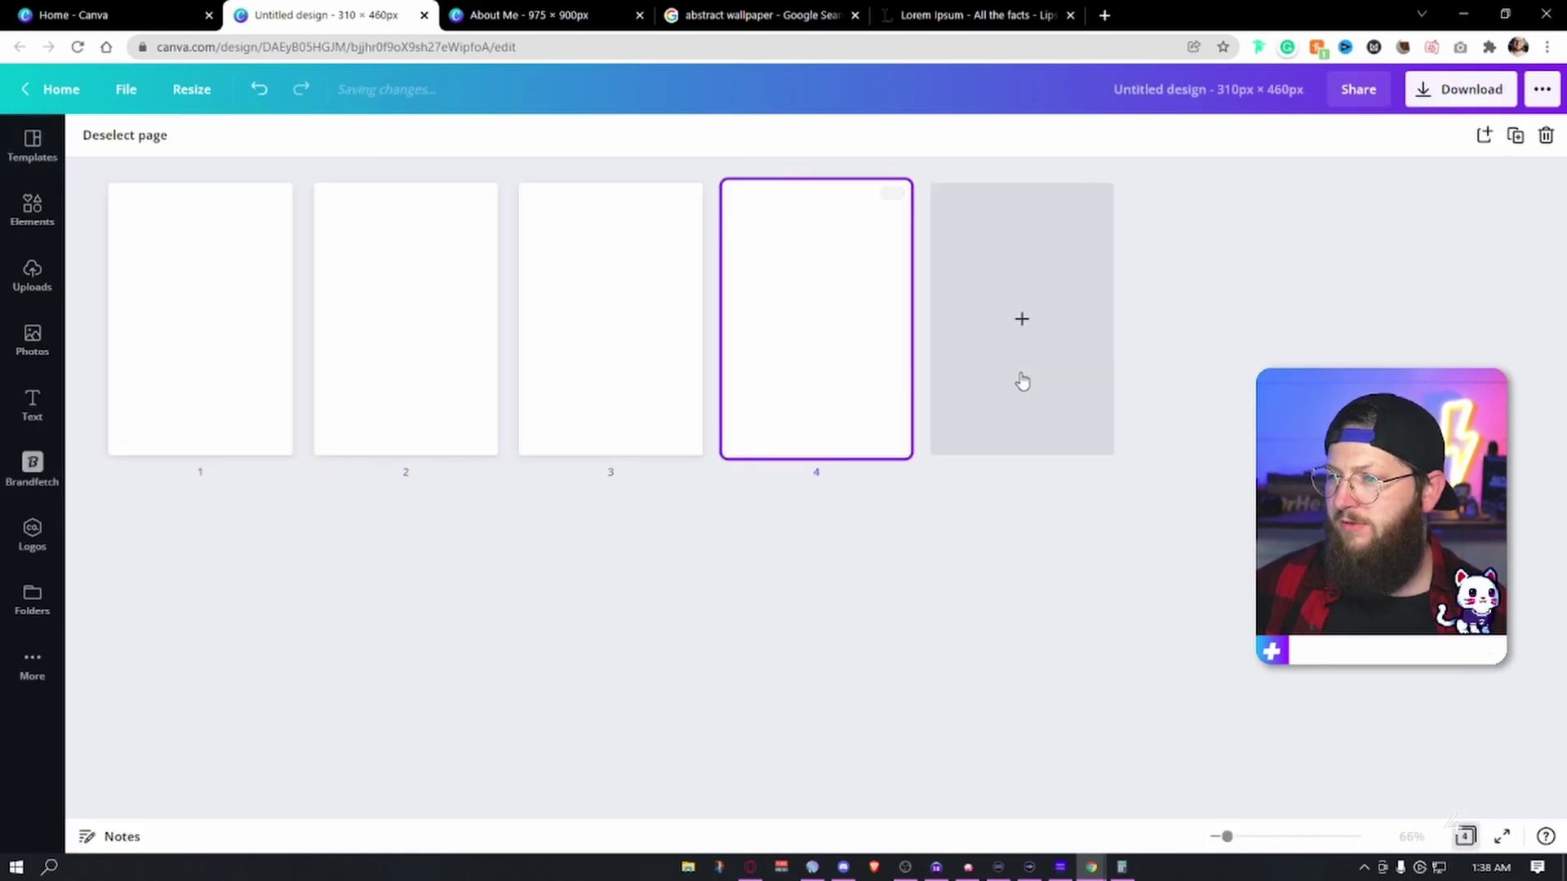
{"action": "left_click", "coordinate": [1061, 373]}
{"action": "left_click", "coordinate": [1202, 363]}
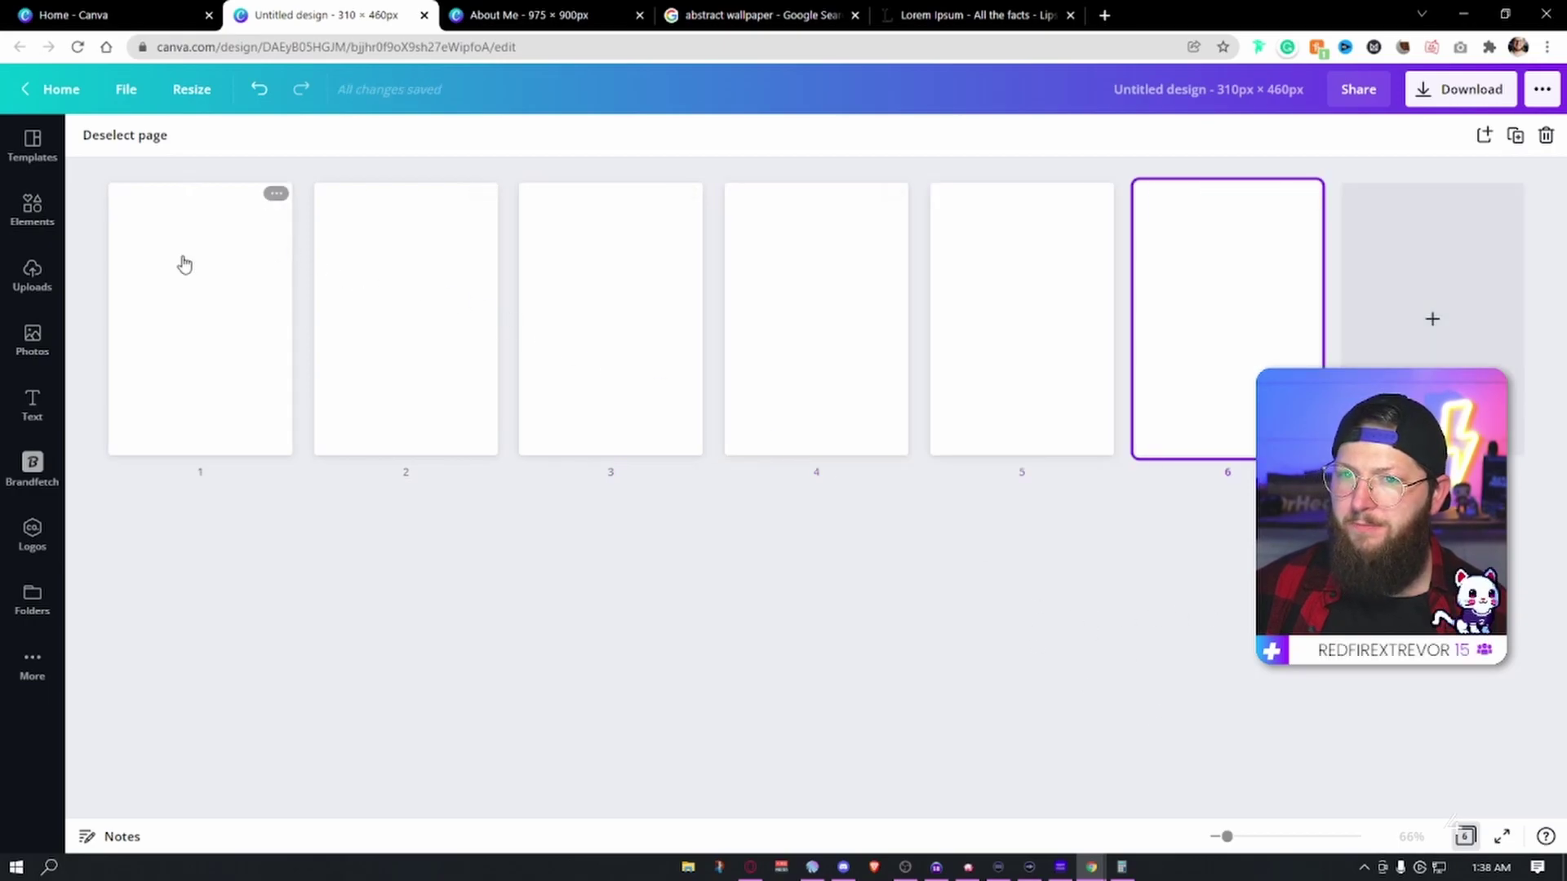
{"action": "double_click", "coordinate": [184, 265]}
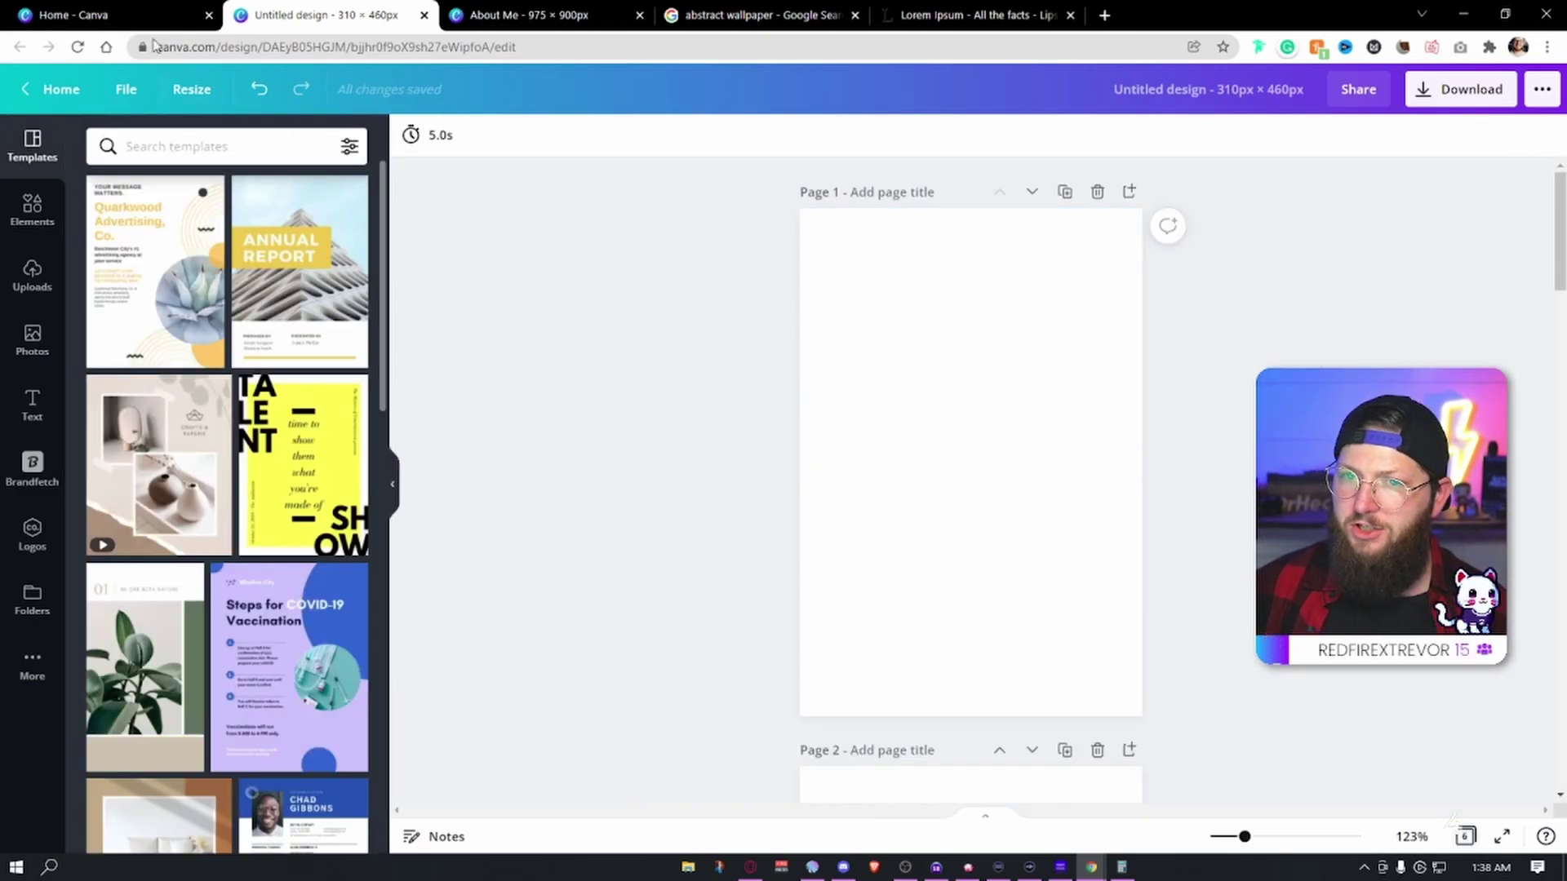
Step: Copy the "About Me" tile from the 975 × 900 px design onto page 1 and center it on the page
{"action": "left_click", "coordinate": [531, 15]}
{"action": "left_click_drag", "start_coordinate": [774, 378], "coordinate": [830, 433]}
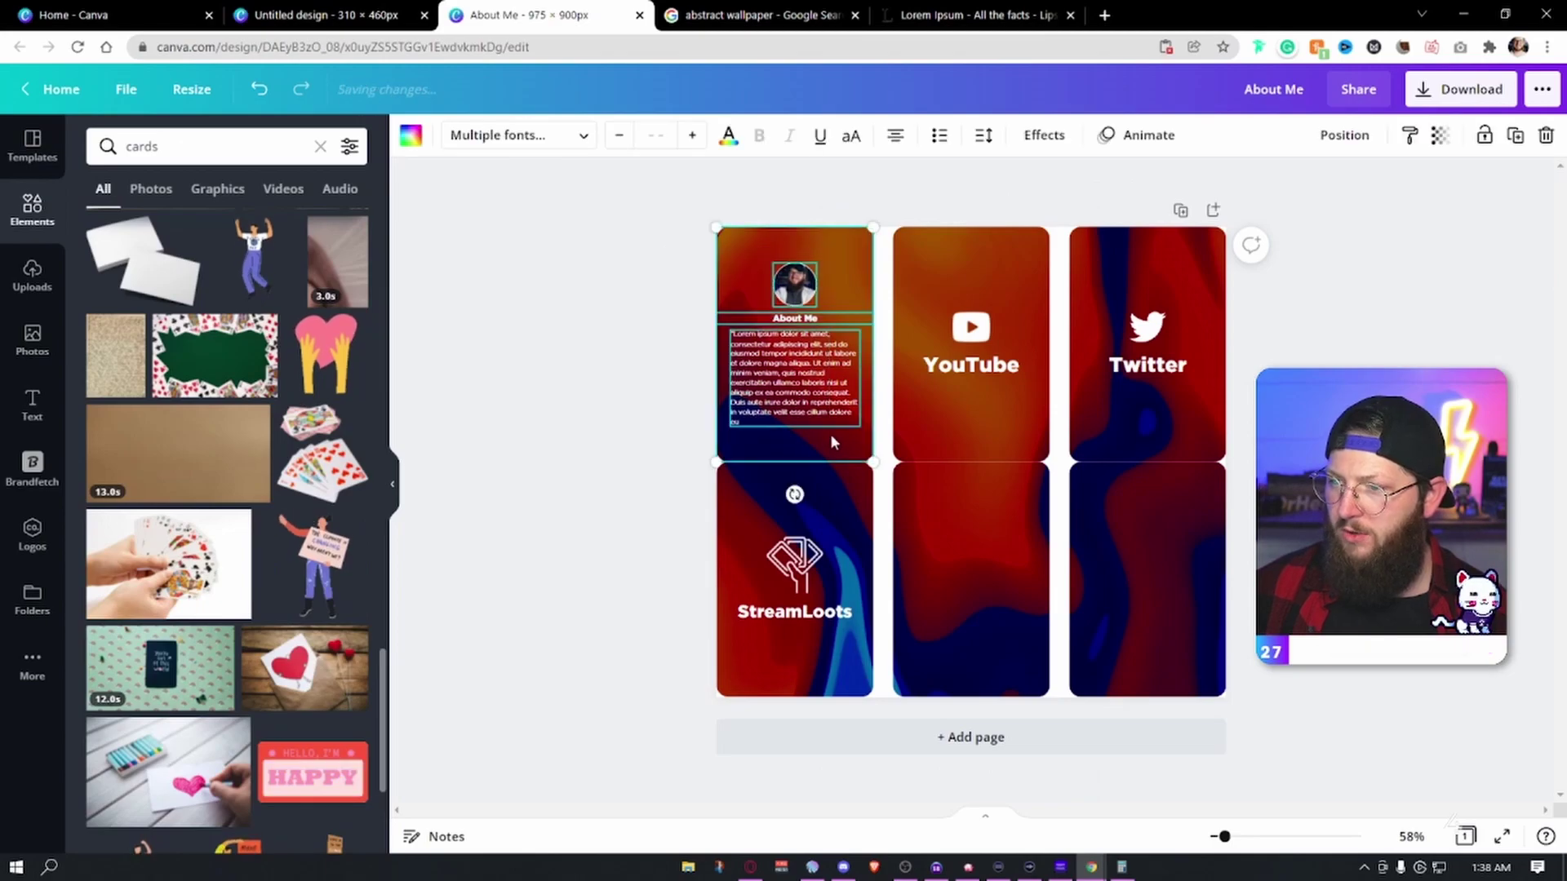
{"action": "key", "text": "ctrl+shift+Tab"}
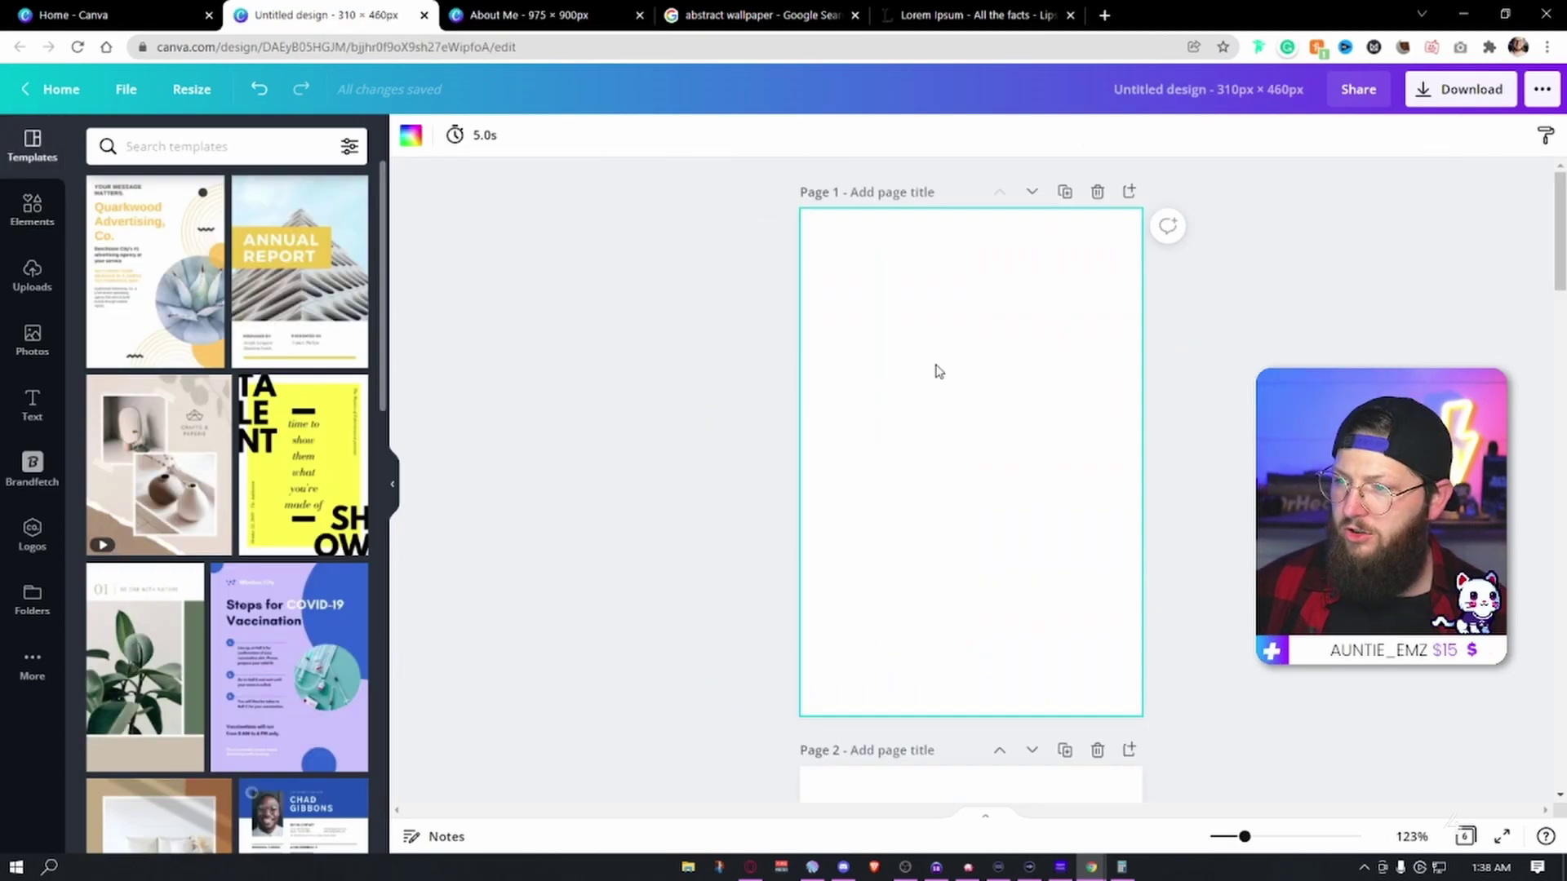
{"action": "key", "text": "ctrl+v"}
{"action": "left_click_drag", "start_coordinate": [883, 338], "coordinate": [883, 346]}
{"action": "left_click", "coordinate": [739, 356]}
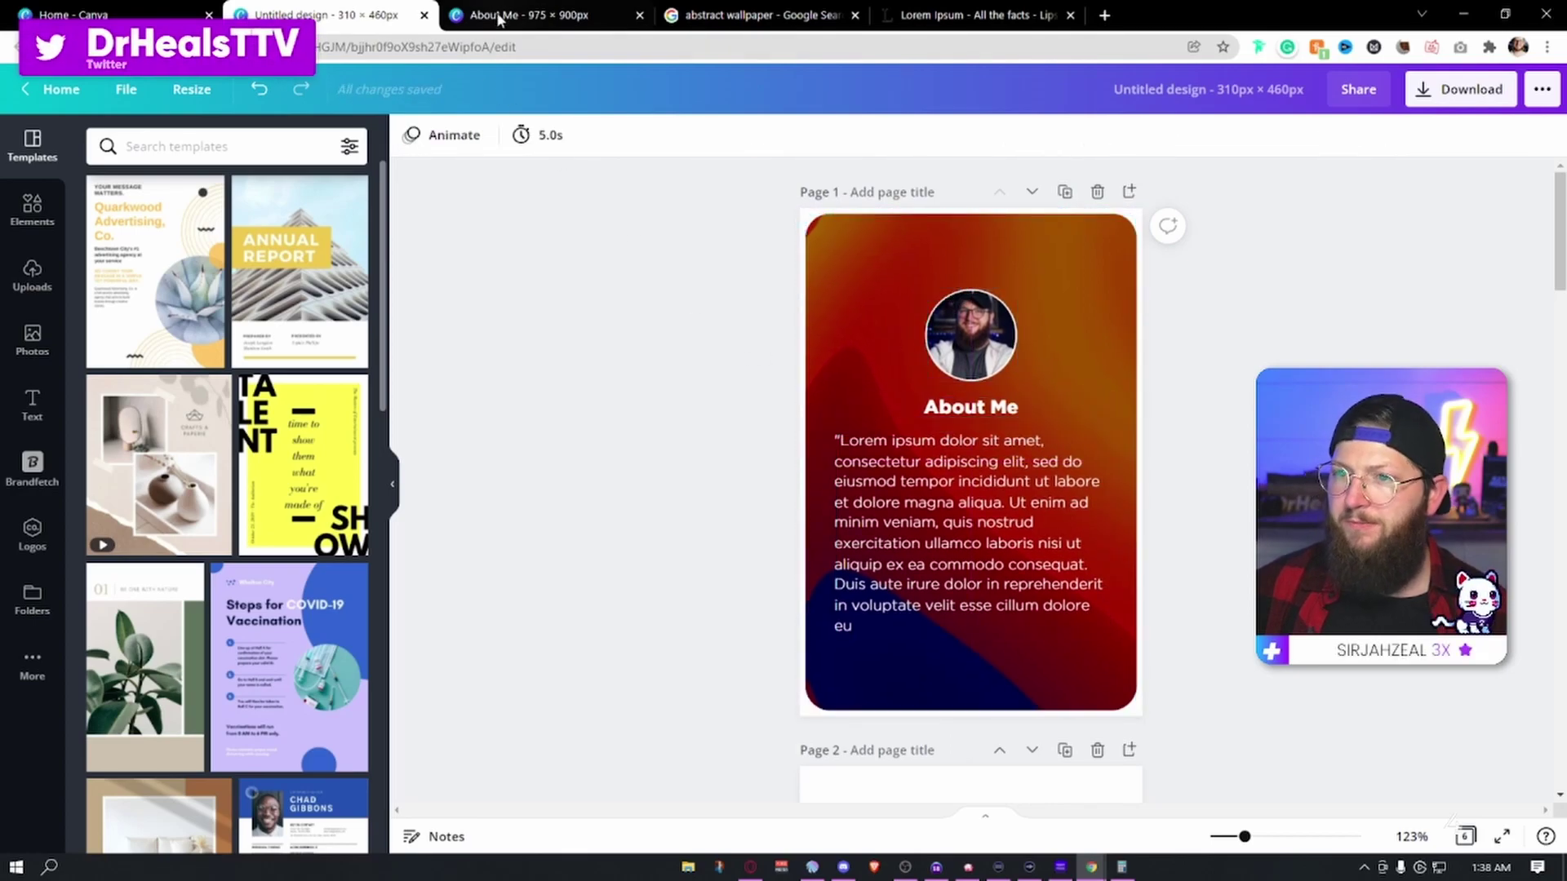
Step: Copy the grouped YouTube tile from the 975 × 900 px design onto page 2 of the 310 × 460 px design
{"action": "left_click", "coordinate": [499, 16]}
{"action": "left_click", "coordinate": [982, 305]}
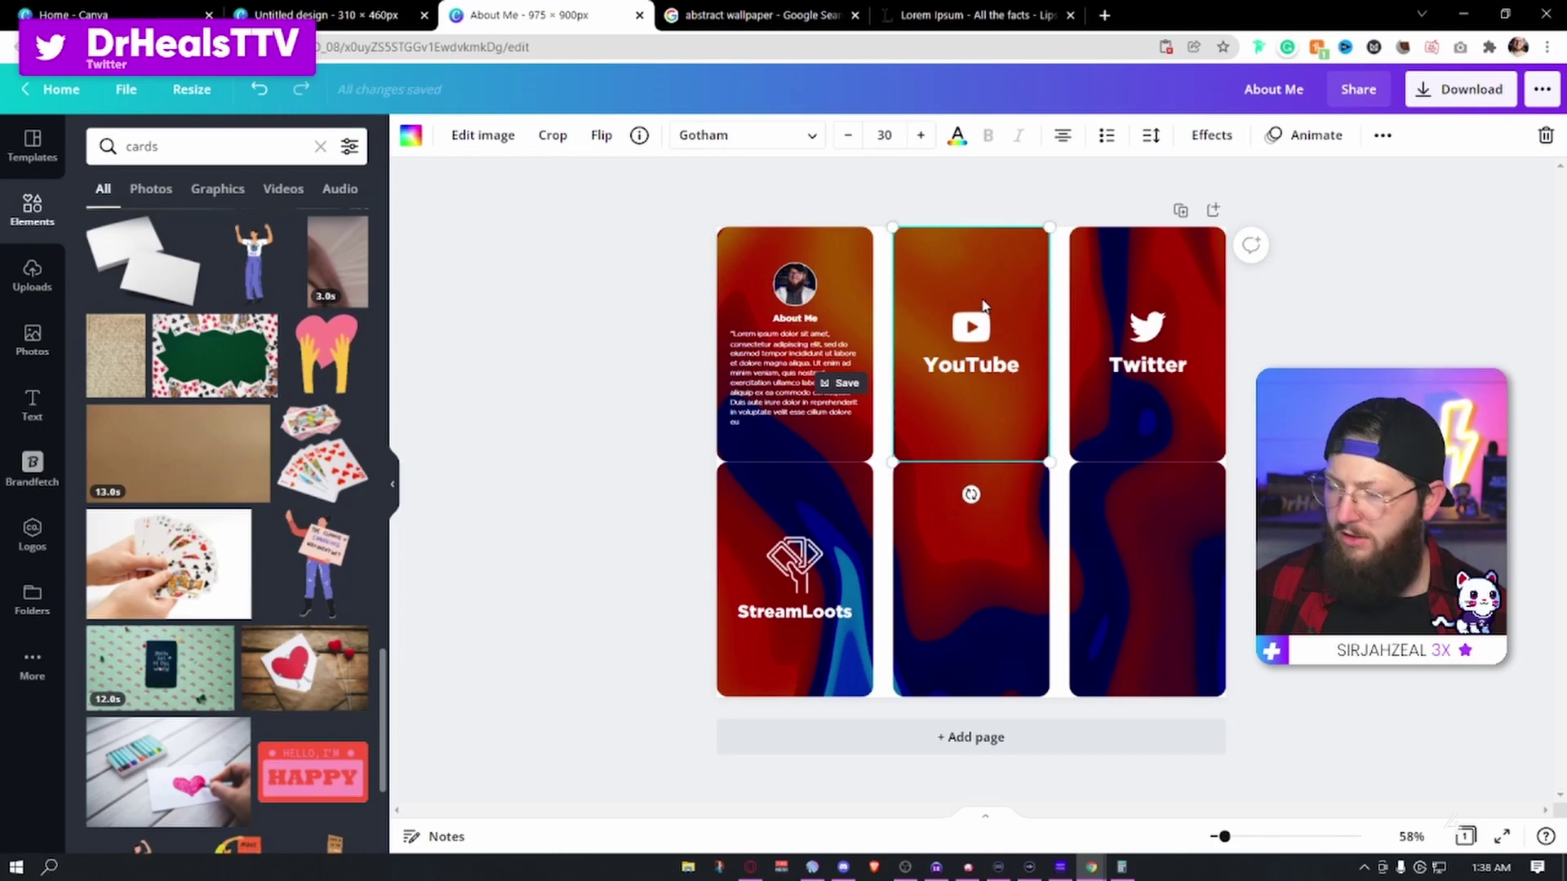
{"action": "left_click", "coordinate": [302, 17]}
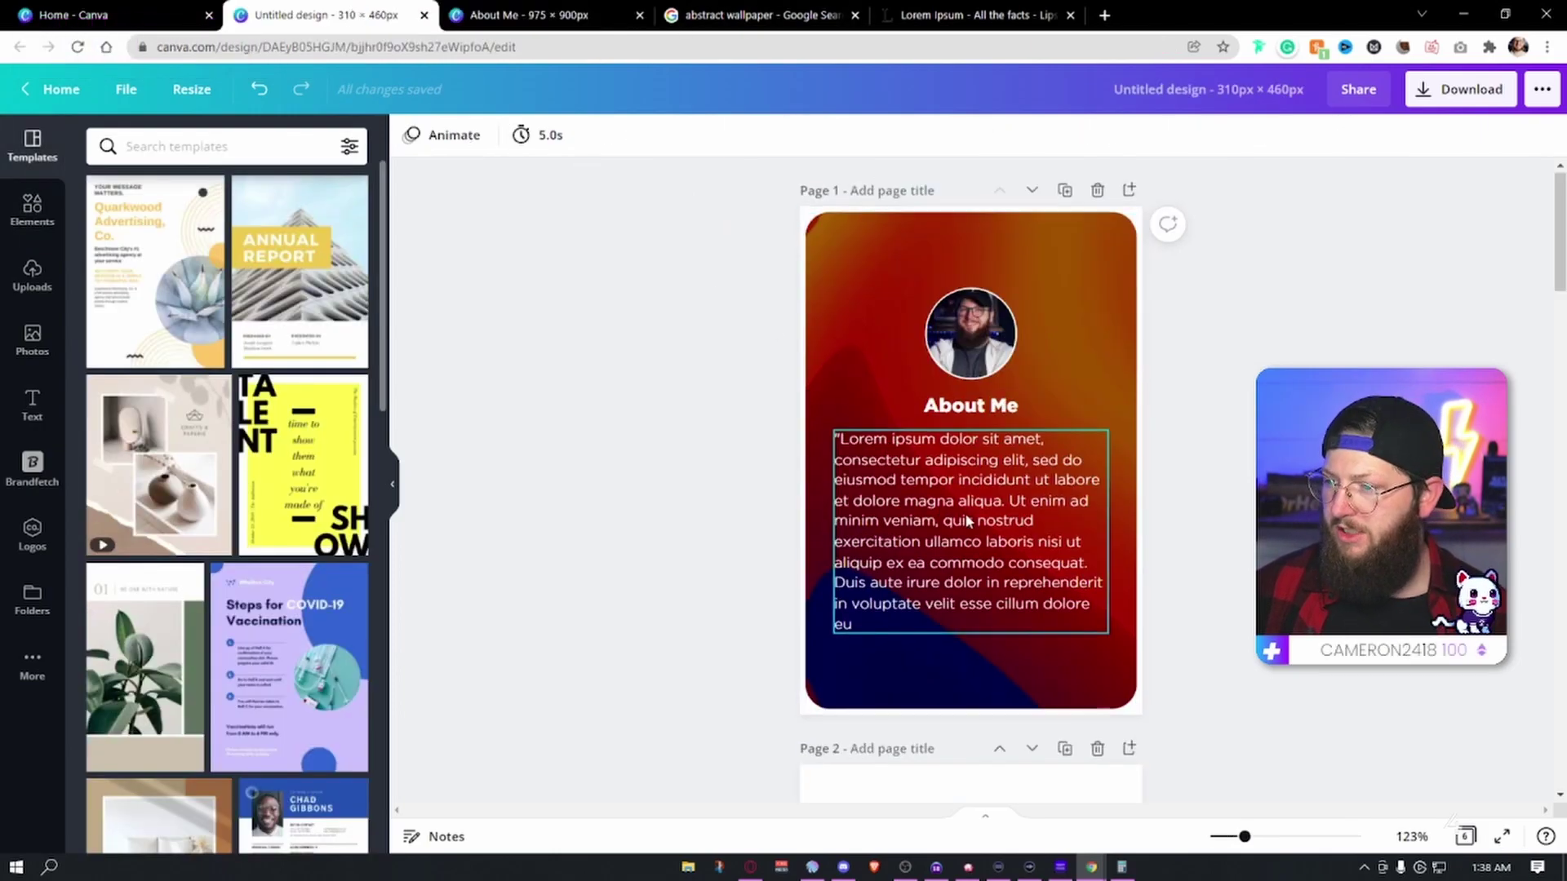
{"action": "scroll", "coordinate": [966, 522], "scroll_direction": "down", "scroll_amount": 8}
{"action": "key", "text": "ctrl+v"}
Step: Copy the grouped Twitter tile from the 975 × 900 px design onto page 3 of the 310 × 460 px design
{"action": "scroll", "coordinate": [906, 486], "scroll_direction": "down", "scroll_amount": 2}
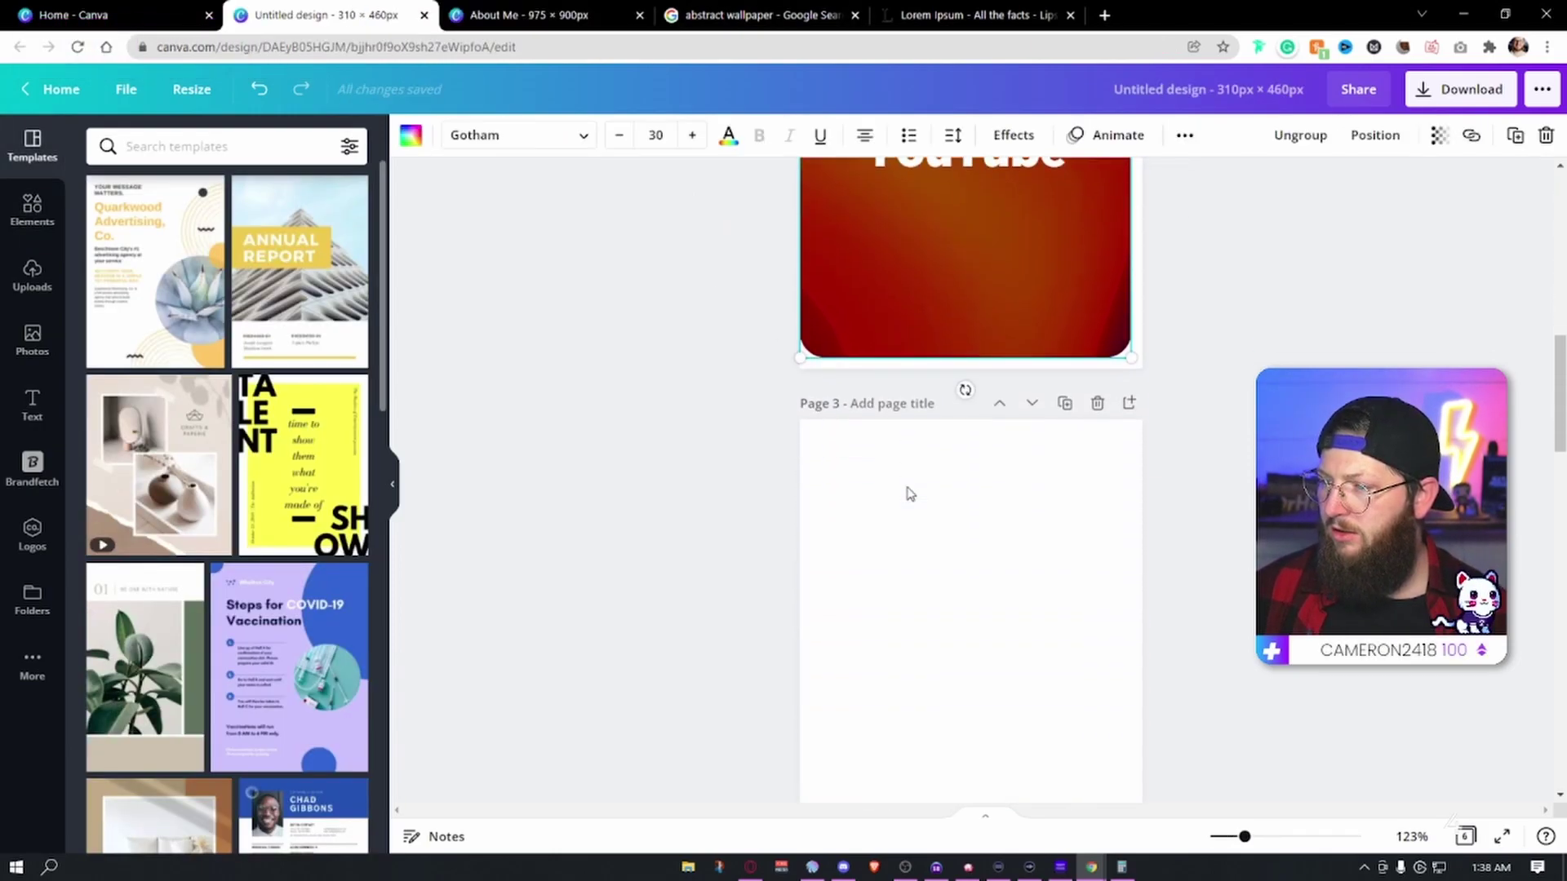
{"action": "left_click", "coordinate": [910, 493]}
{"action": "scroll", "coordinate": [920, 494], "scroll_direction": "down", "scroll_amount": 3}
{"action": "left_click", "coordinate": [501, 25]}
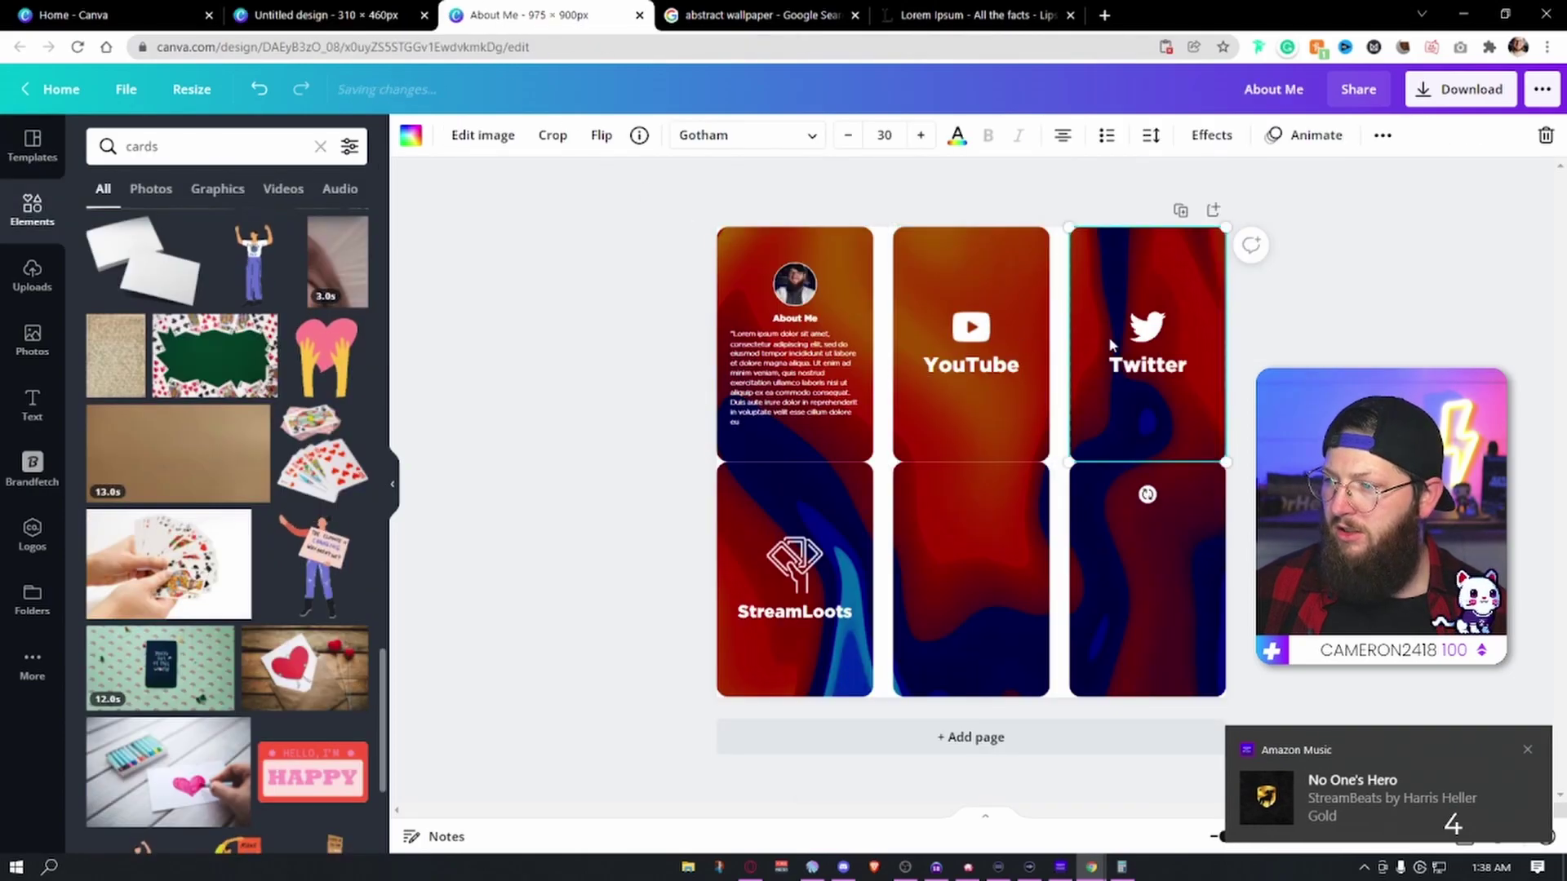
{"action": "left_click", "coordinate": [381, 17]}
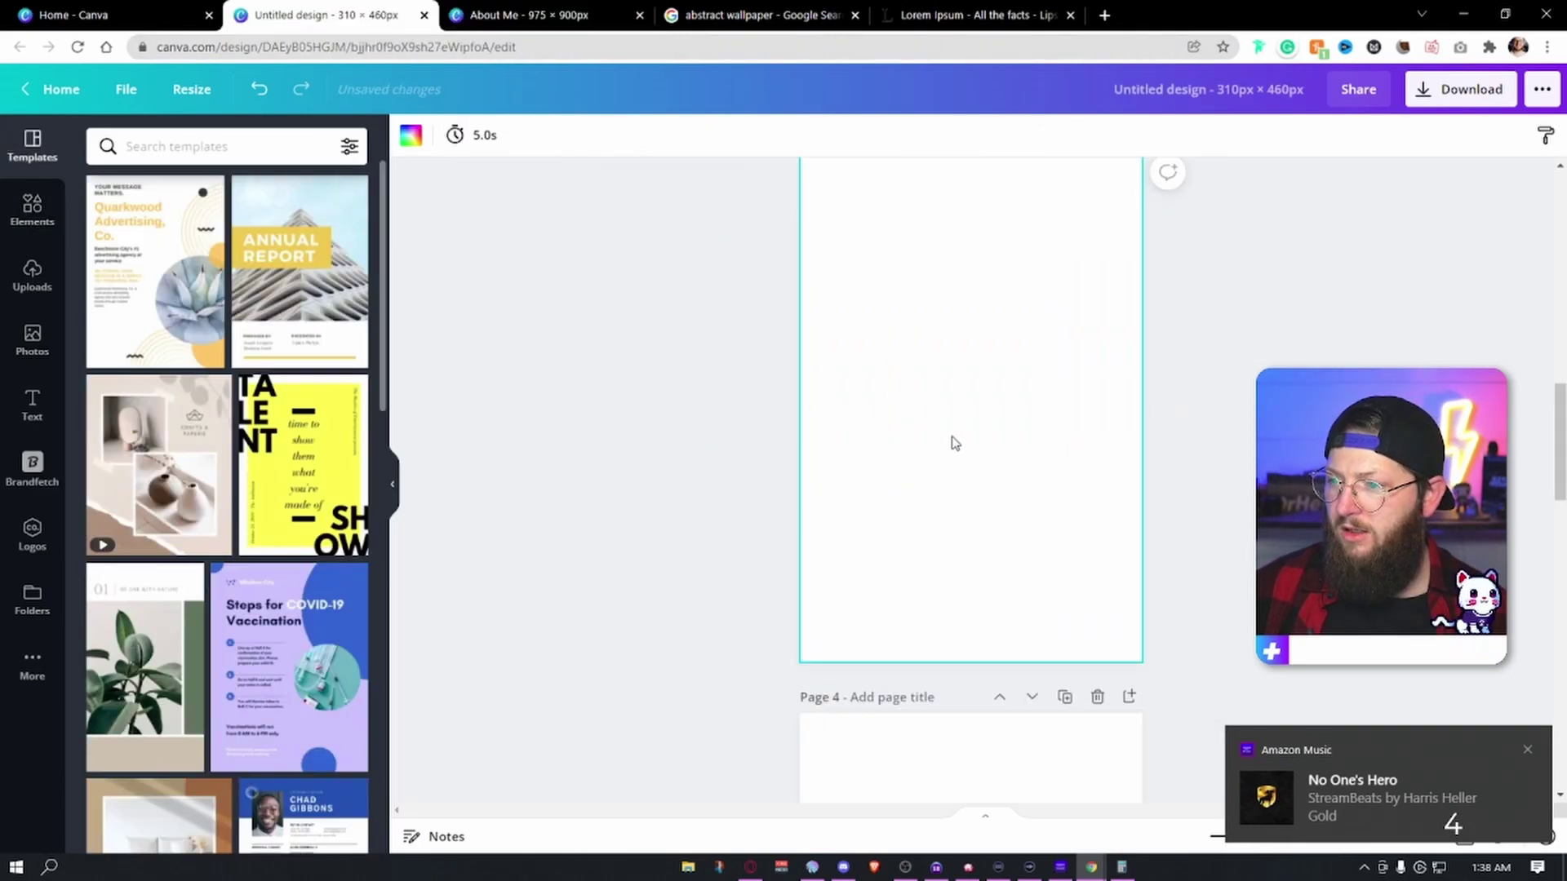
{"action": "key", "text": "ctrl+v"}
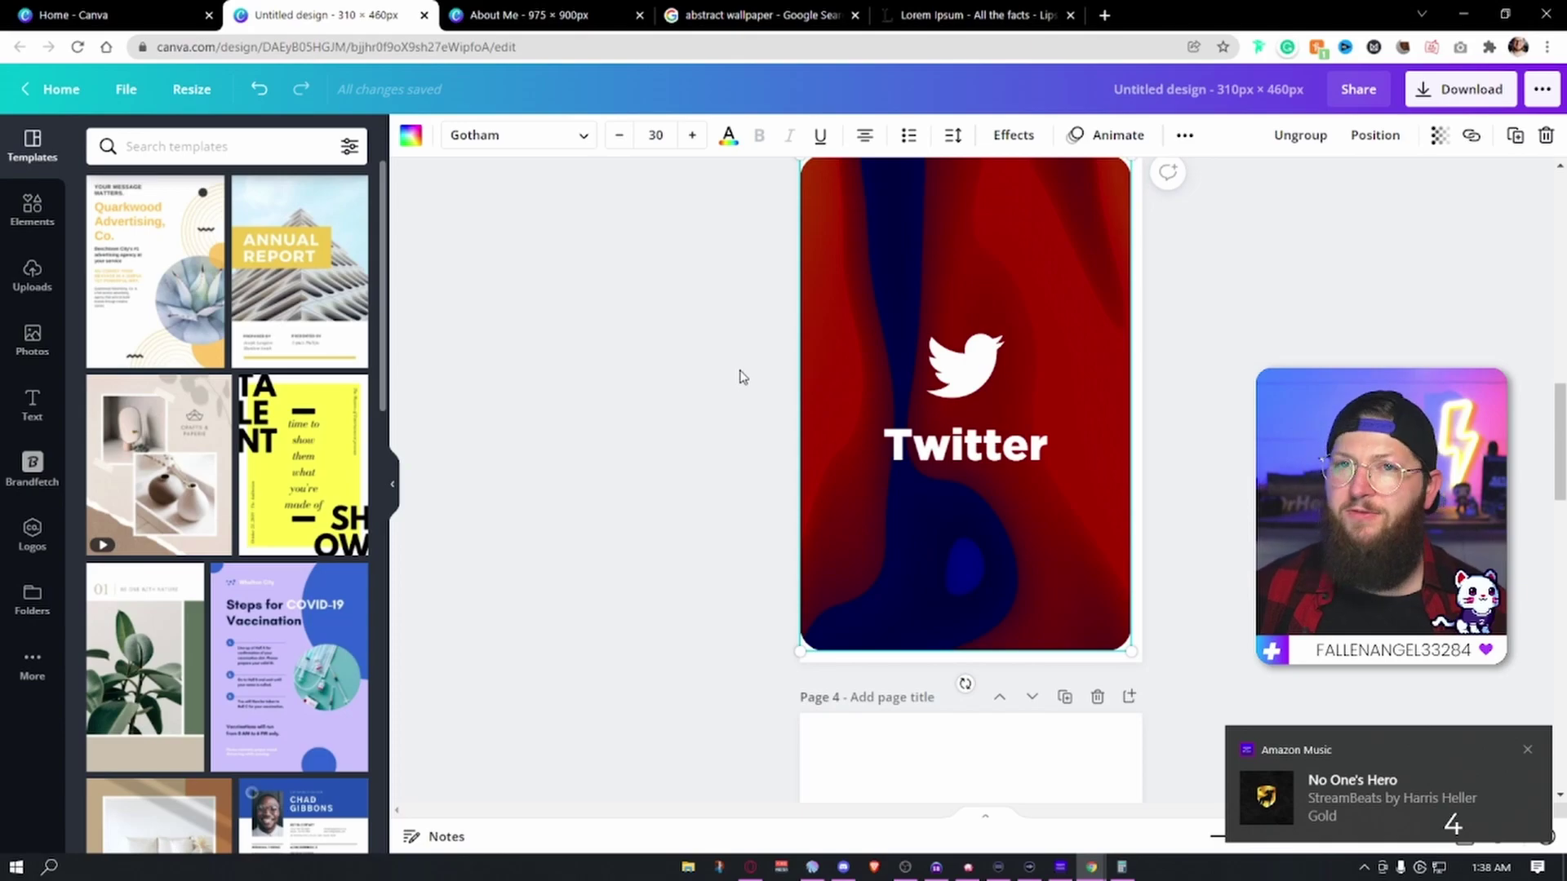
Step: Copy the StreamLoots tile onto page 4 and the two tiles without content onto pages 5 and 6
{"action": "scroll", "coordinate": [738, 373], "scroll_direction": "down", "scroll_amount": 10}
{"action": "left_click", "coordinate": [1121, 500]}
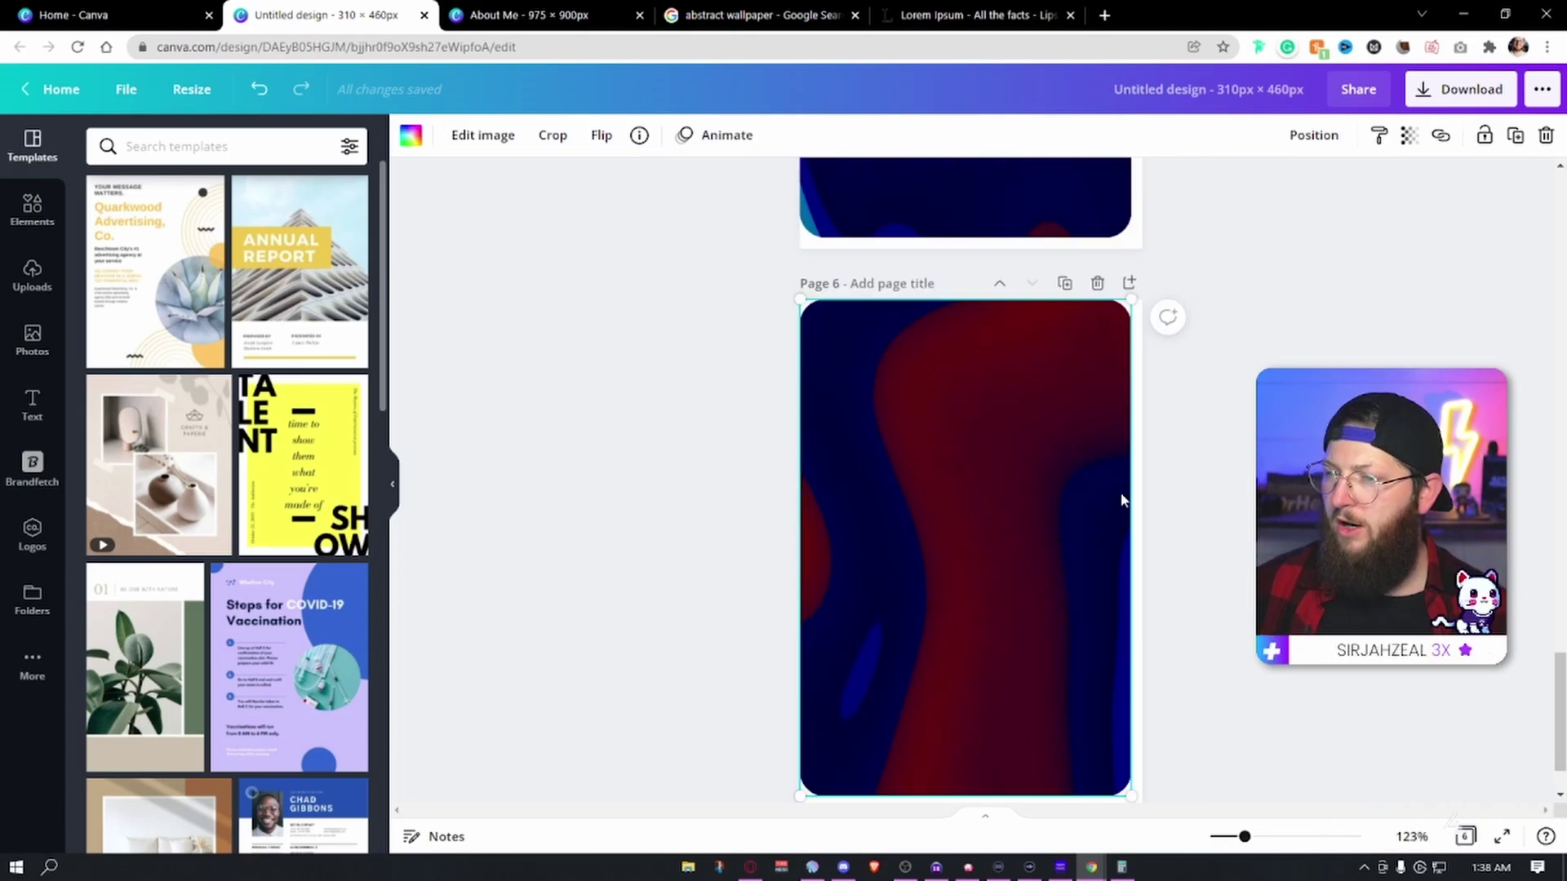
{"action": "left_click", "coordinate": [1230, 544]}
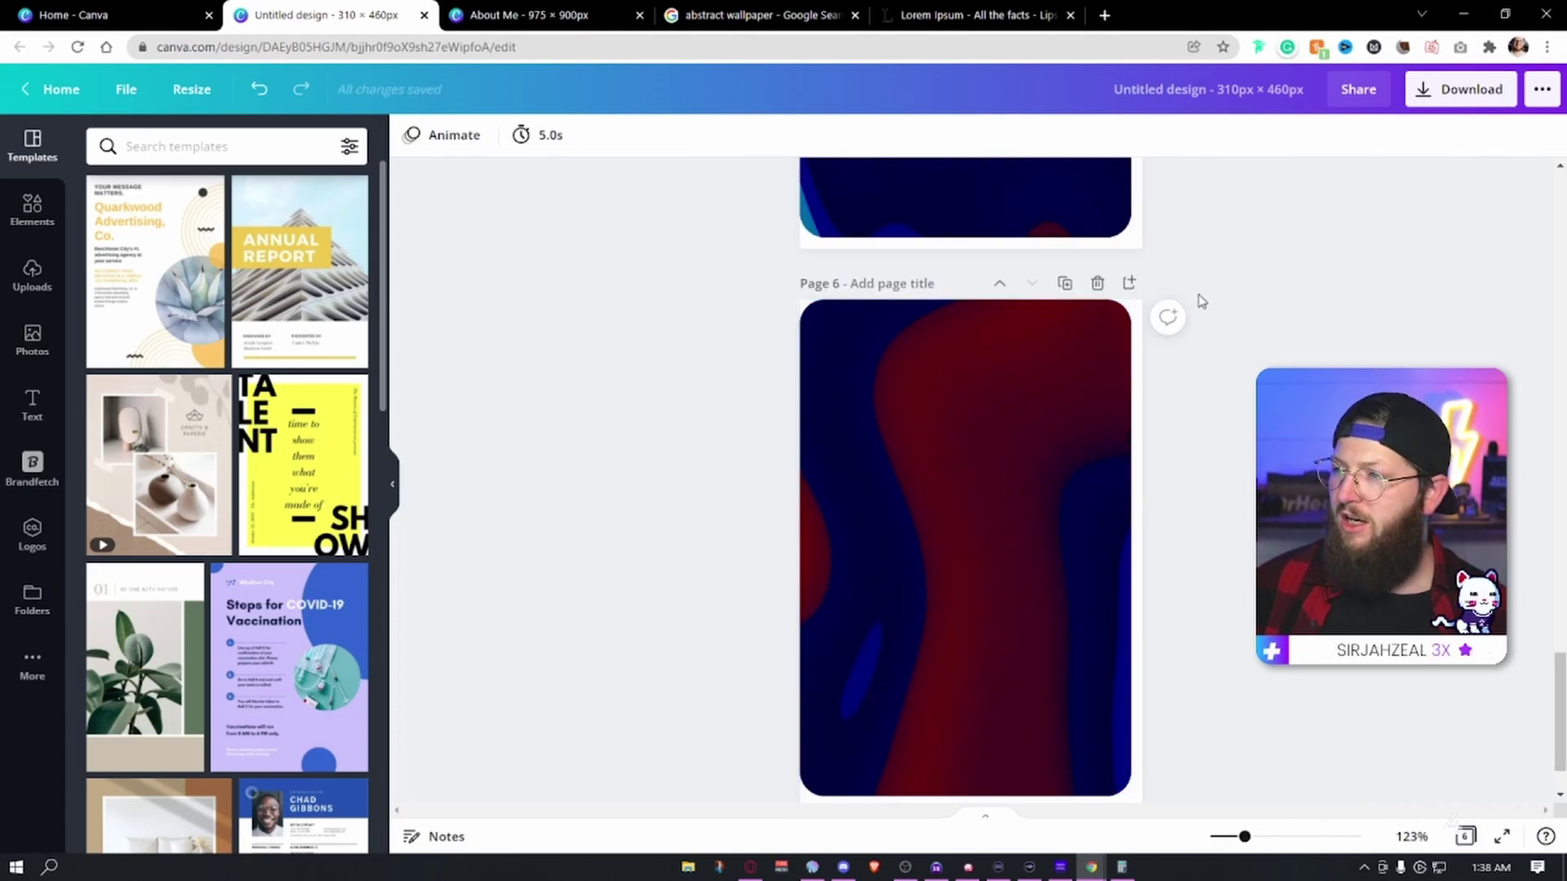
Step: Align the wallpaper tile on page 6 to the page's middle and center
{"action": "left_click", "coordinate": [1030, 483]}
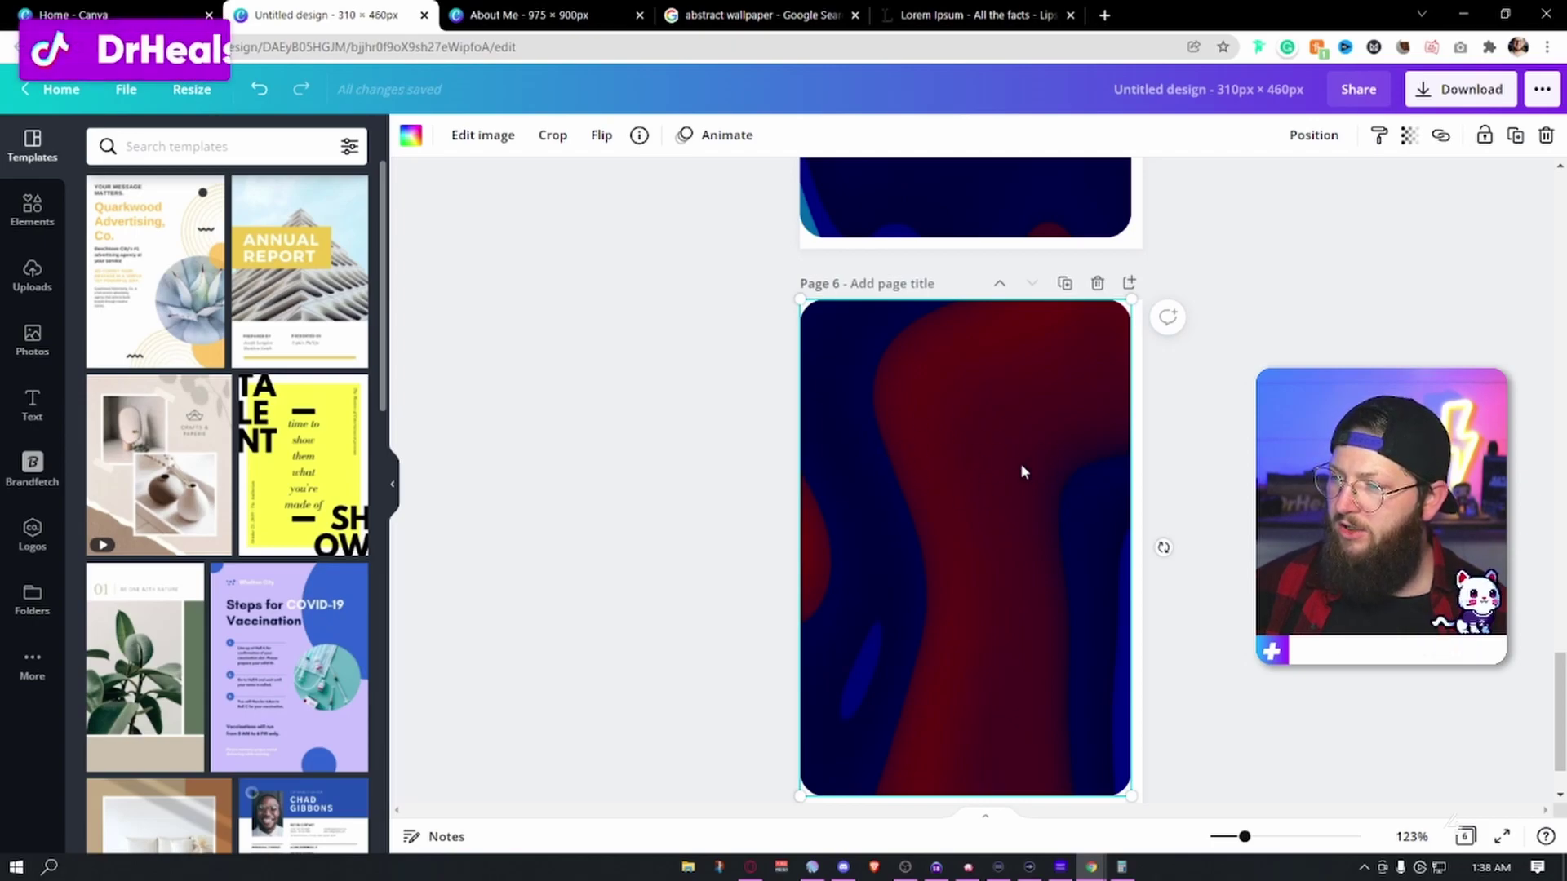
{"action": "left_click", "coordinate": [1306, 138]}
{"action": "left_click", "coordinate": [1072, 303]}
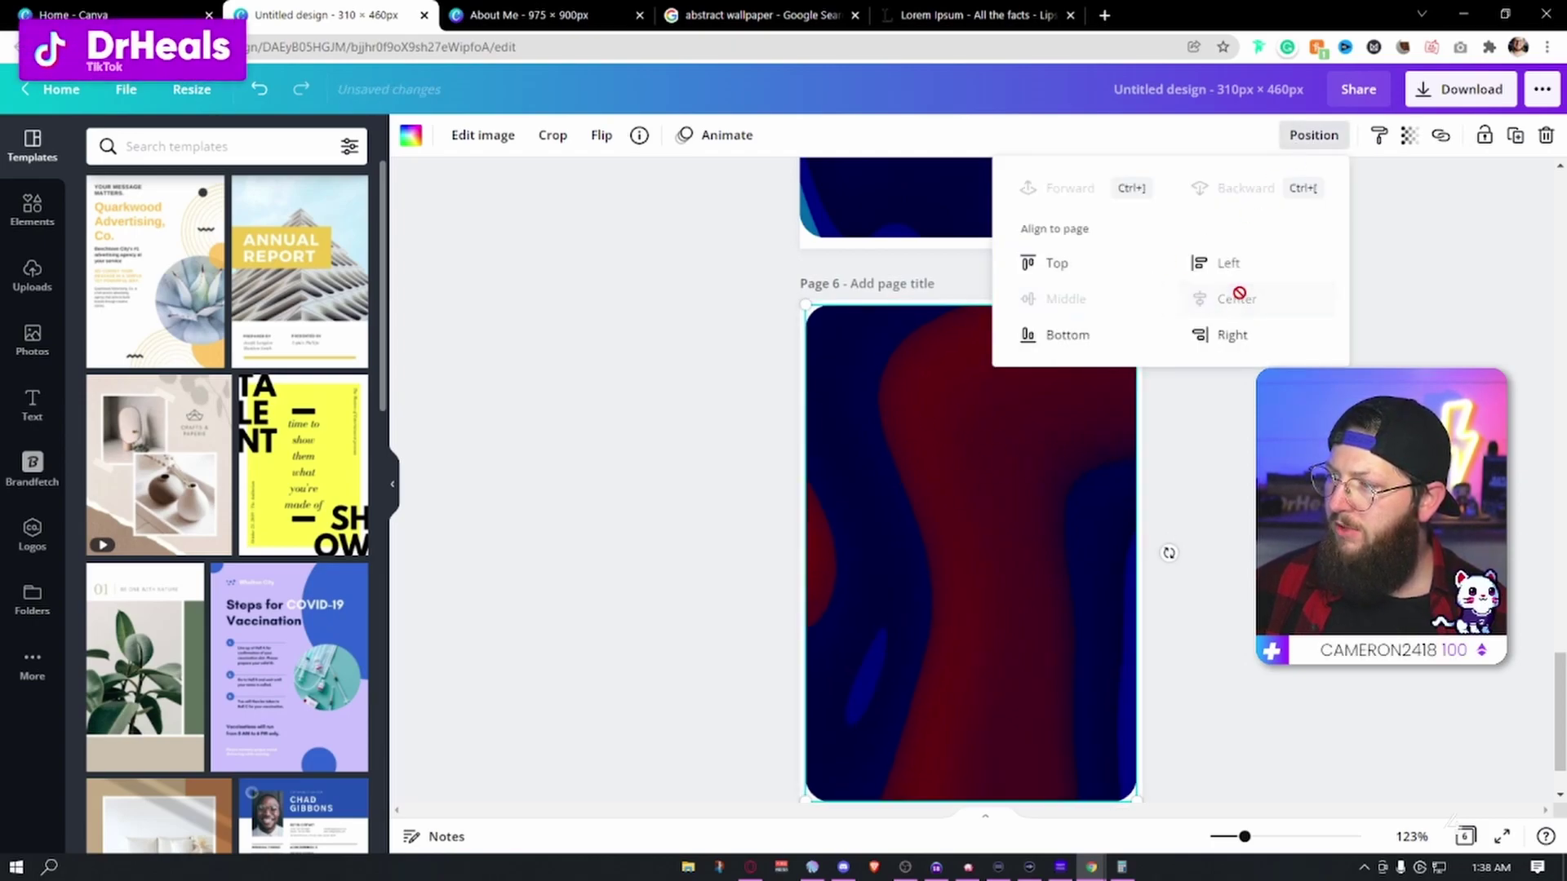
Step: Align the wallpaper tile on page 5 to the page's middle and center
{"action": "scroll", "coordinate": [1043, 437], "scroll_direction": "up", "scroll_amount": 5}
{"action": "left_click", "coordinate": [1296, 149]}
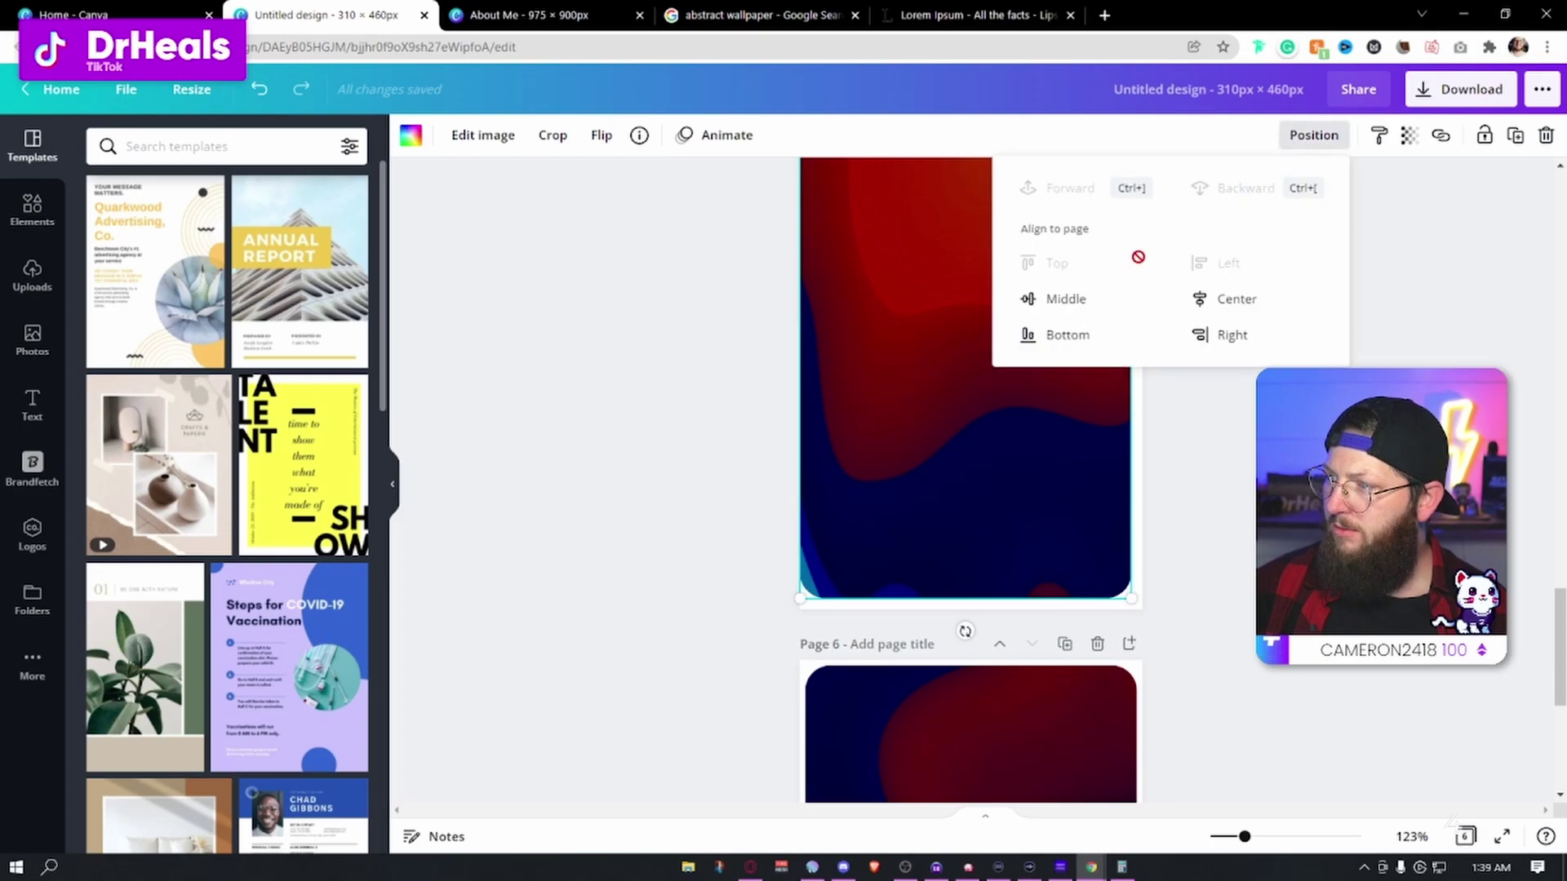
{"action": "left_click", "coordinate": [1114, 300]}
{"action": "left_click", "coordinate": [1196, 303]}
{"action": "left_click", "coordinate": [1244, 459]}
Step: Move the grouped StreamLoots tile on page 4 so it is centered on the page
{"action": "scroll", "coordinate": [1245, 465], "scroll_direction": "up", "scroll_amount": 1}
{"action": "scroll", "coordinate": [1246, 464], "scroll_direction": "up", "scroll_amount": 8}
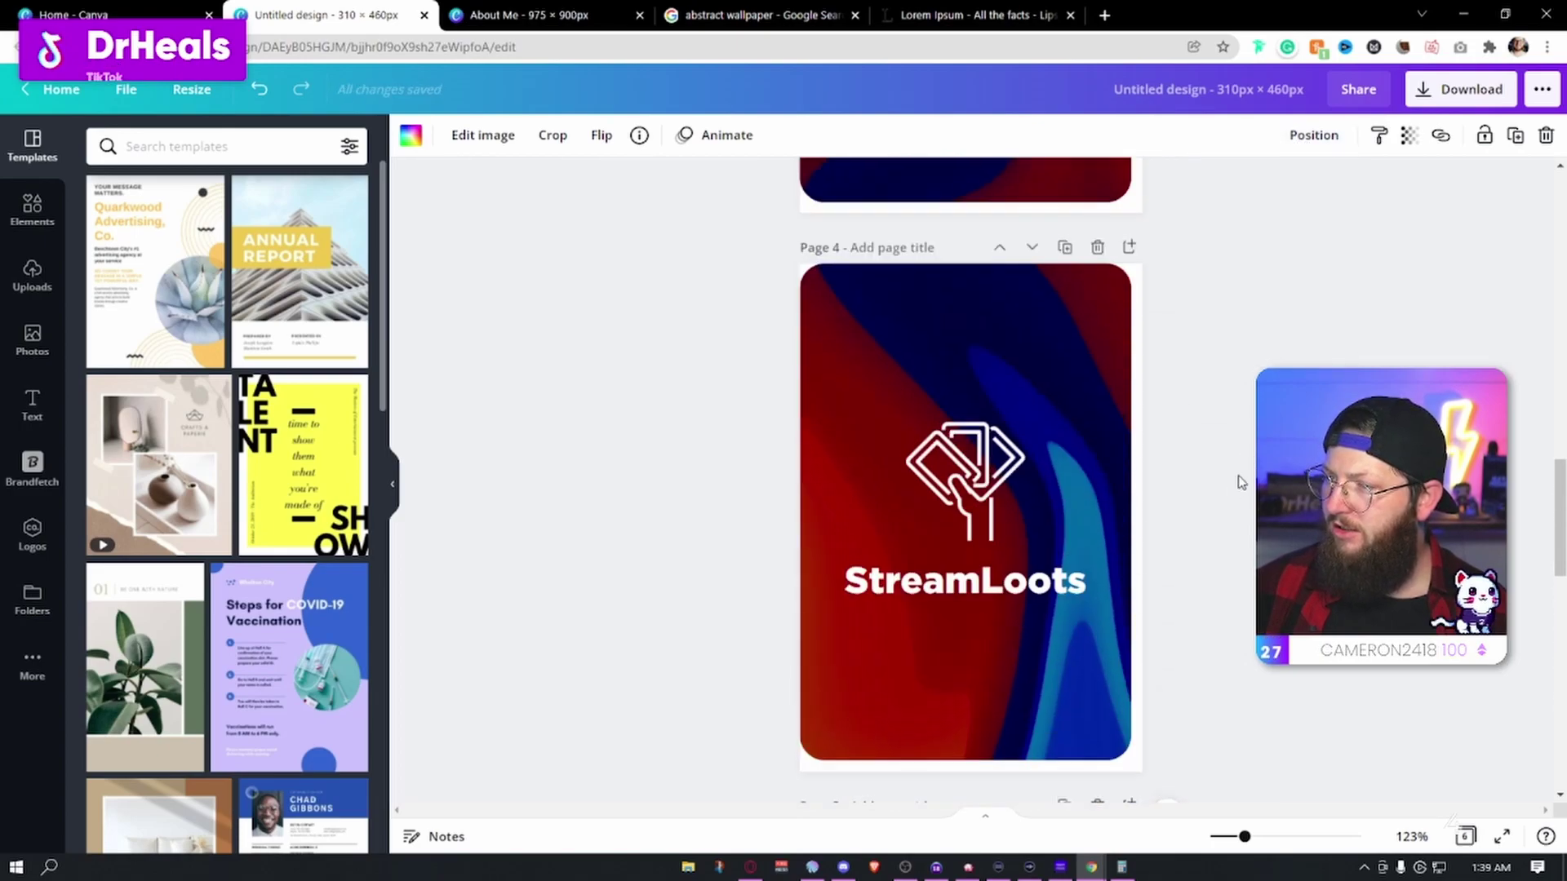
{"action": "left_click", "coordinate": [1062, 641]}
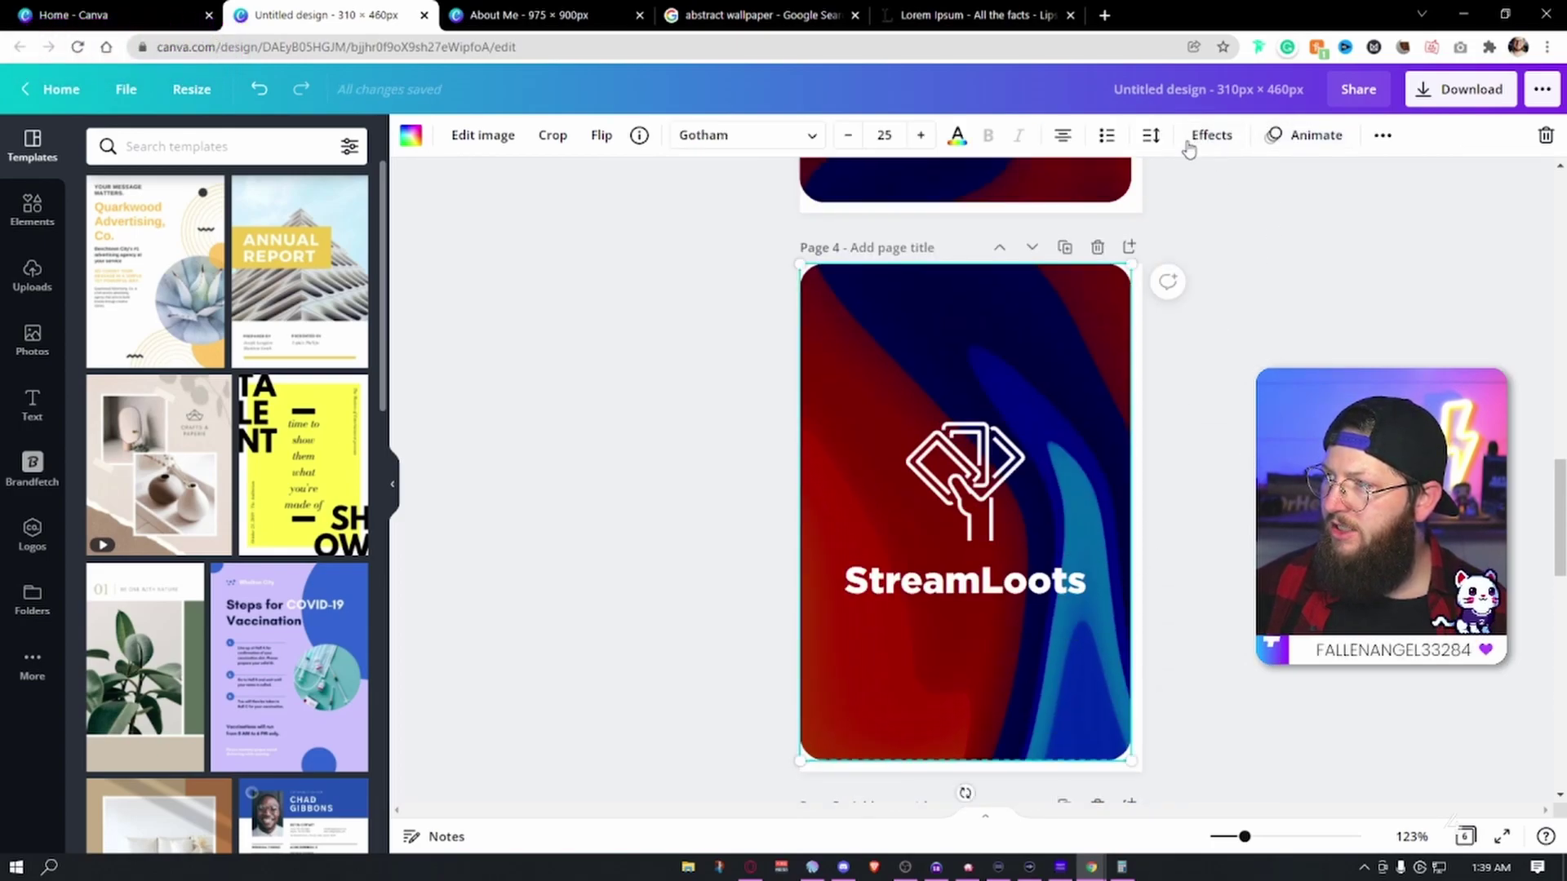
{"action": "left_click", "coordinate": [1261, 462]}
{"action": "left_click", "coordinate": [1064, 435]}
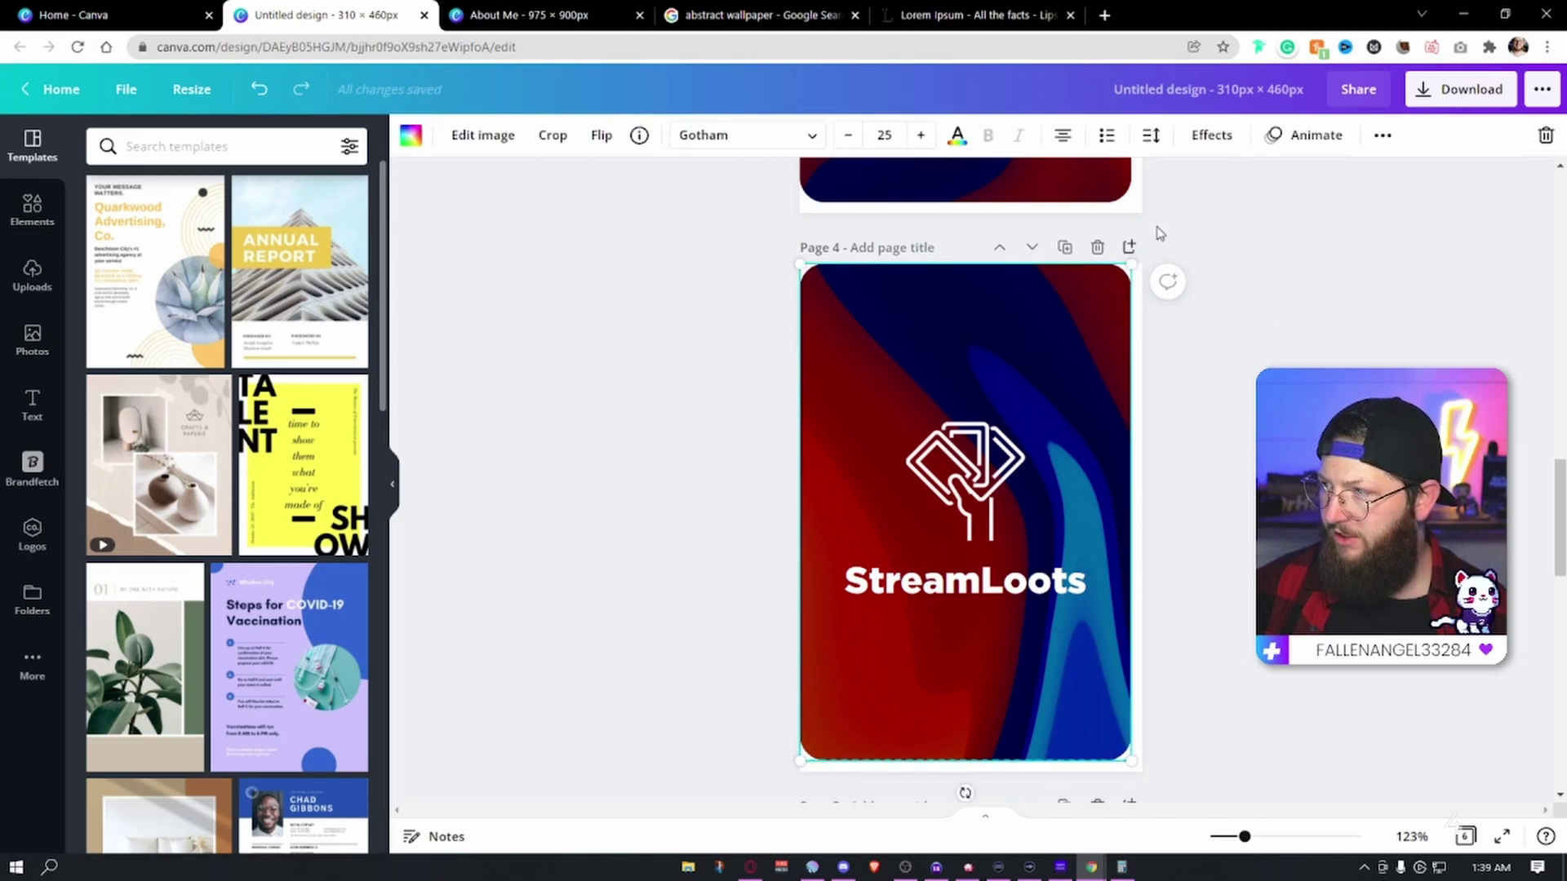
{"action": "left_click_drag", "start_coordinate": [1060, 351], "coordinate": [1067, 353]}
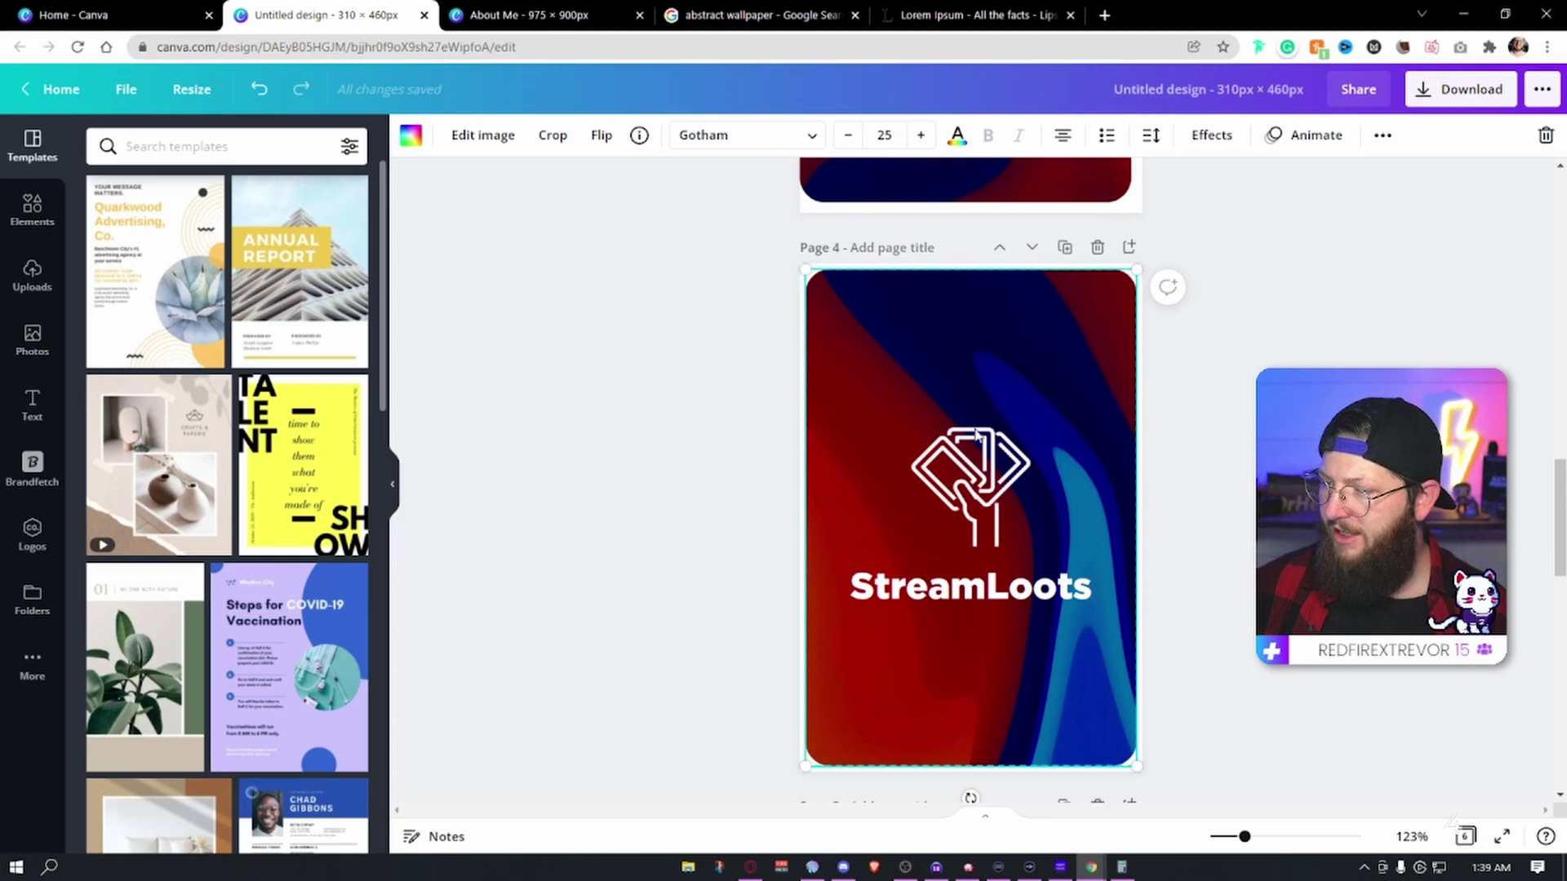
Step: Center the grouped Twitter tile on page 3 and the grouped YouTube tile on page 2
{"action": "scroll", "coordinate": [834, 414], "scroll_direction": "up", "scroll_amount": 5}
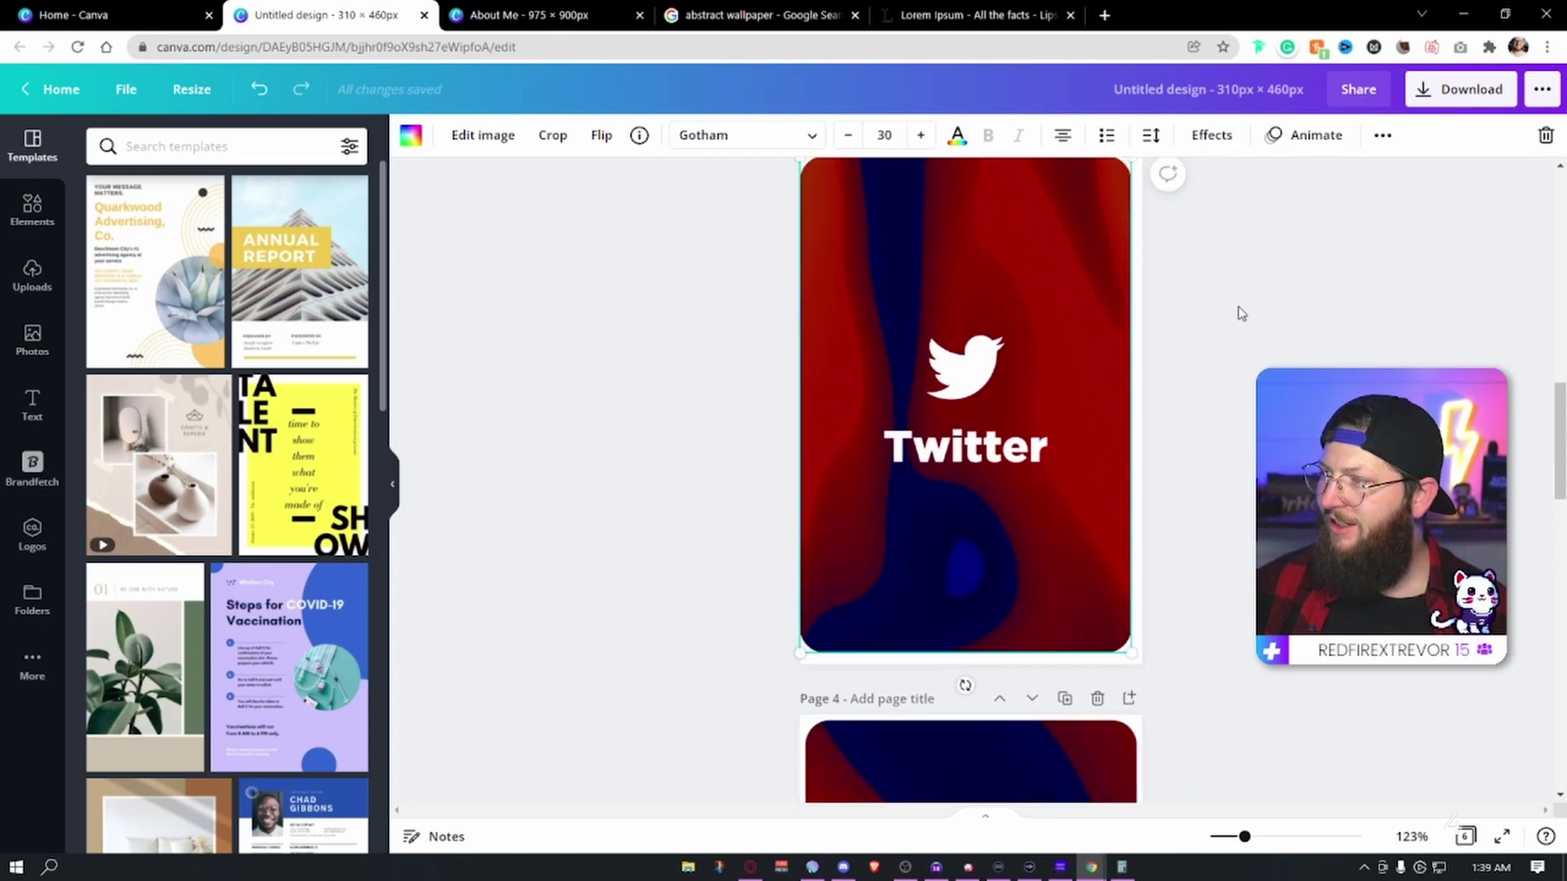
{"action": "scroll", "coordinate": [1304, 348], "scroll_direction": "up", "scroll_amount": 1}
{"action": "left_click_drag", "start_coordinate": [1051, 341], "coordinate": [1056, 346]}
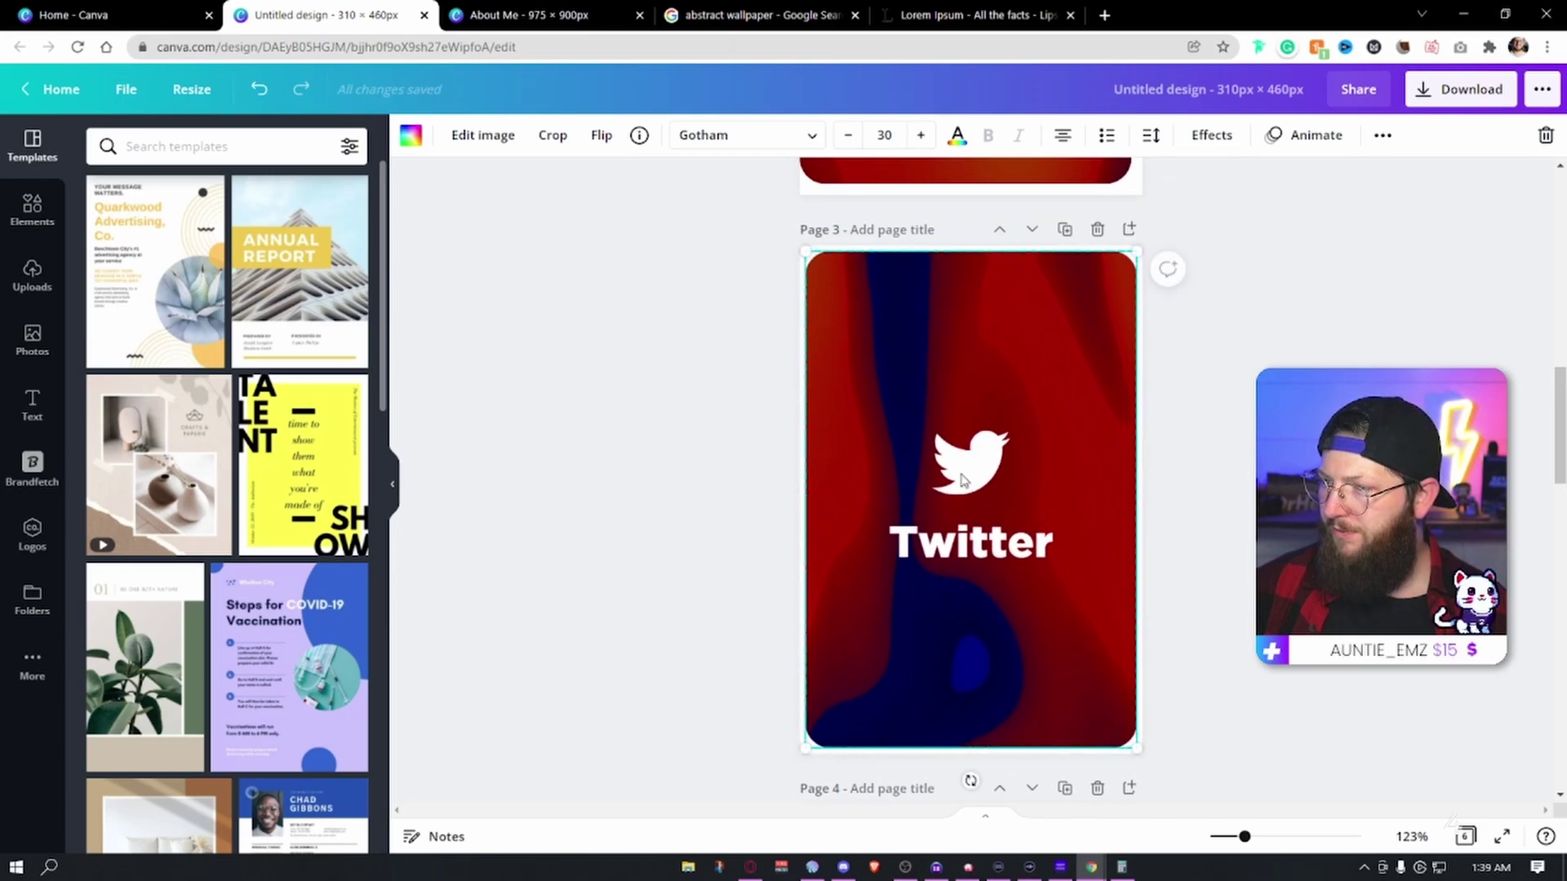
{"action": "scroll", "coordinate": [1137, 445], "scroll_direction": "up", "scroll_amount": 10}
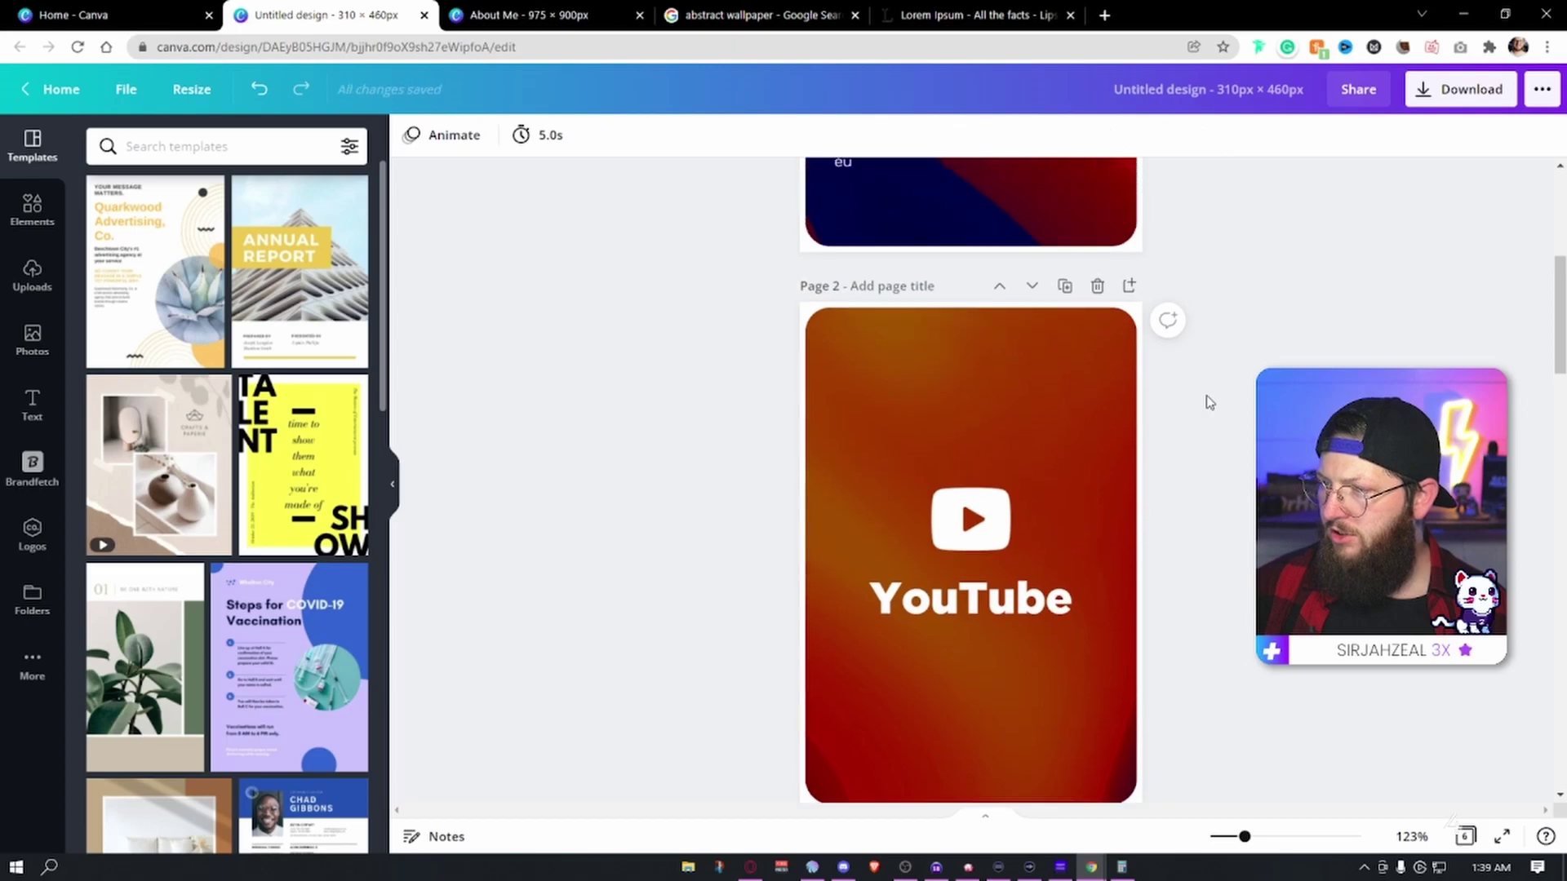
Step: Select the whole About Me tile on page 1 and center it on the page
{"action": "left_click", "coordinate": [1091, 382]}
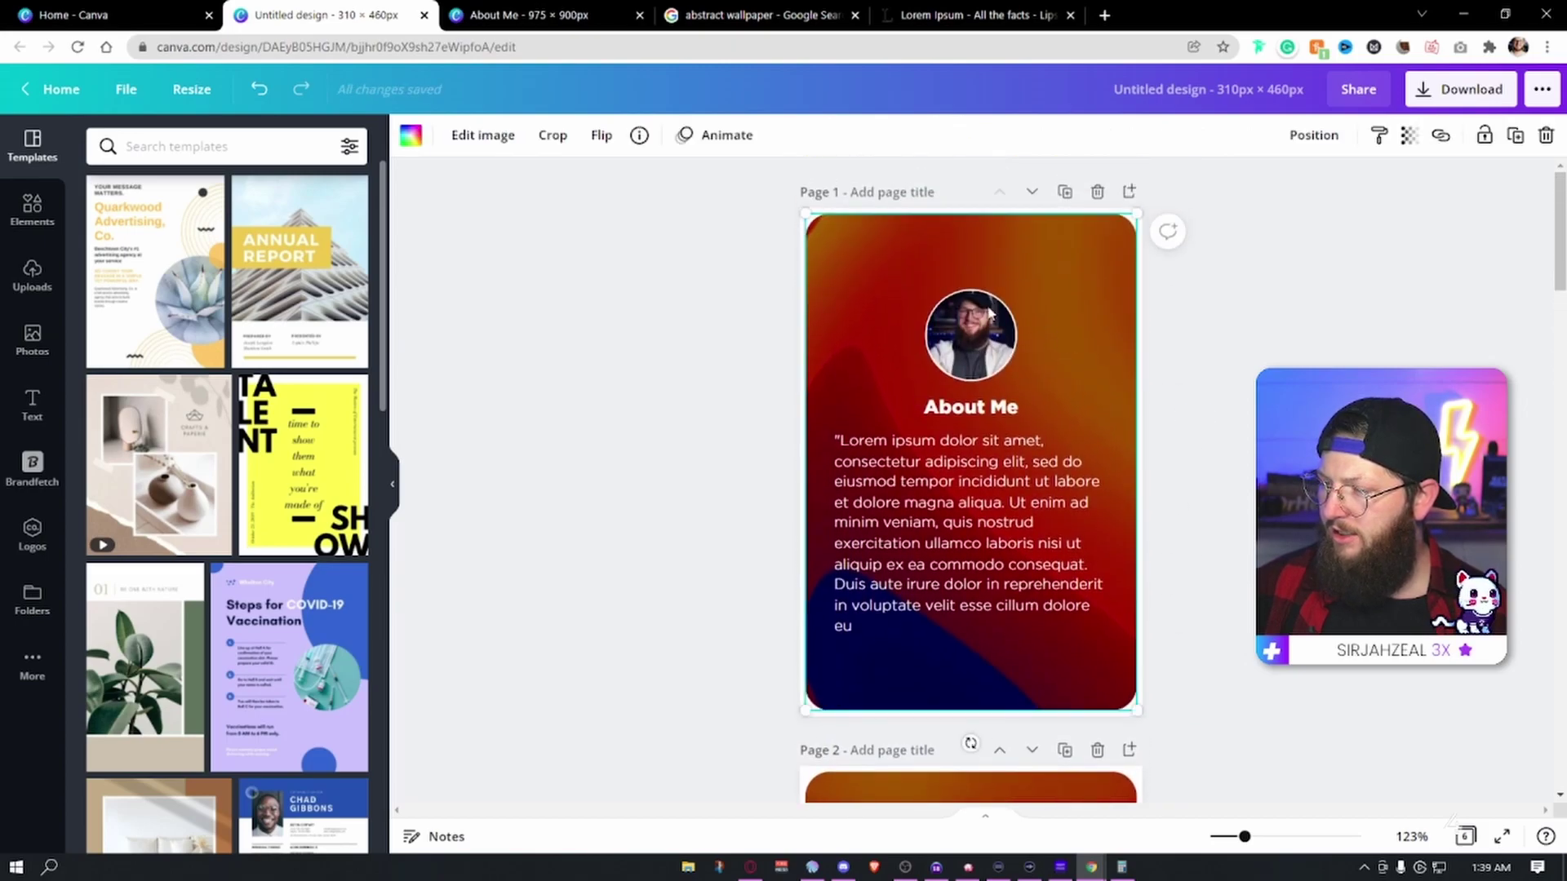
{"action": "left_click_drag", "start_coordinate": [696, 267], "coordinate": [1100, 580]}
{"action": "left_click_drag", "start_coordinate": [1045, 370], "coordinate": [1046, 365]}
{"action": "left_click", "coordinate": [1233, 413]}
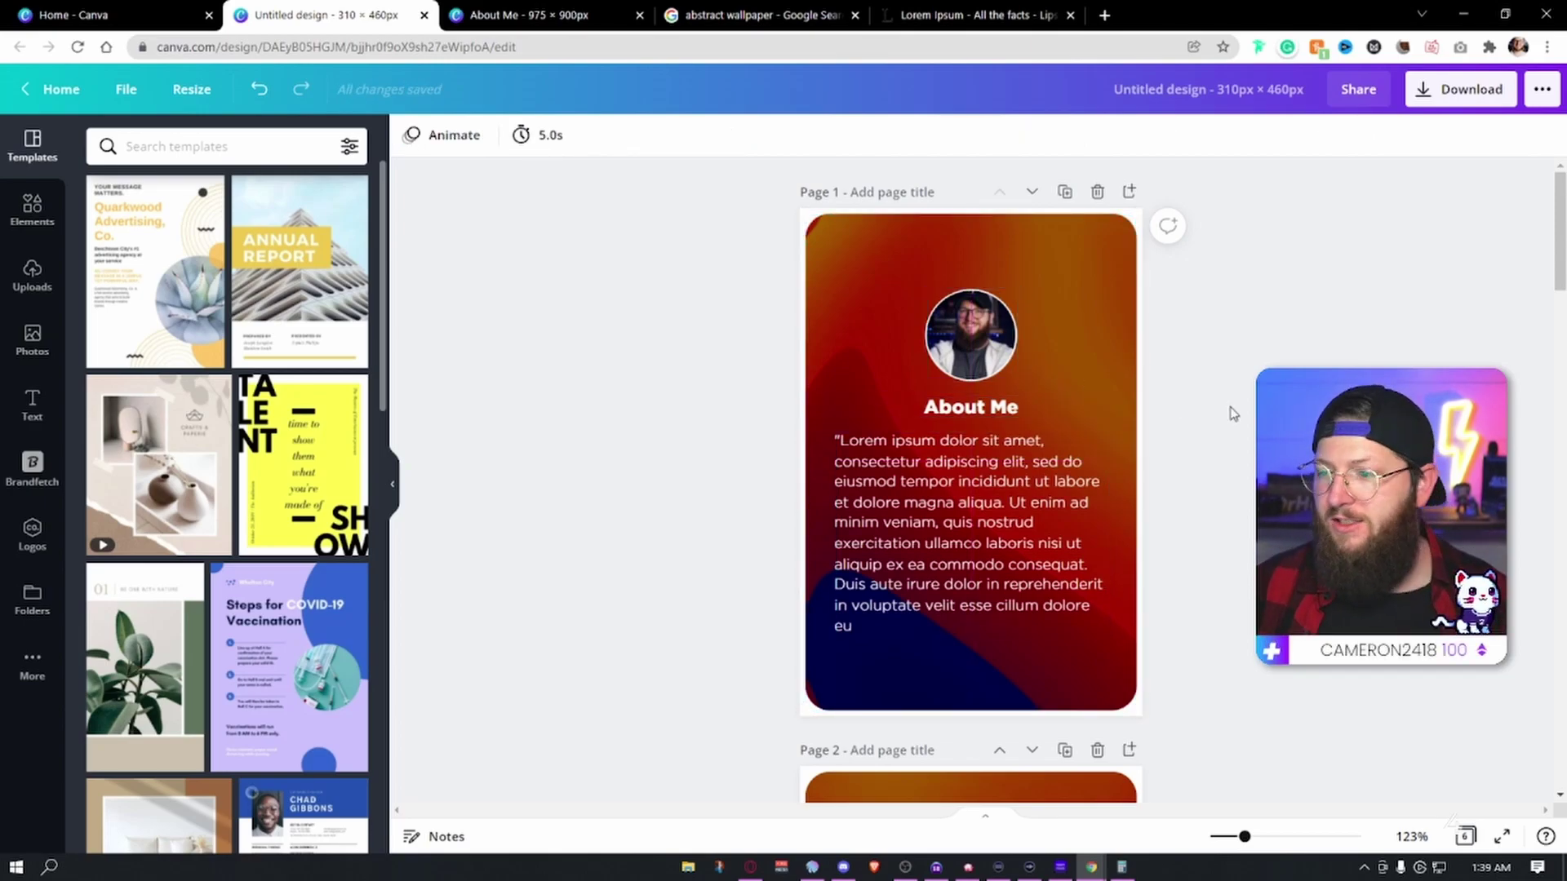
Step: Fill the background of page 1 behind the About Me tile with bright green
{"action": "left_click", "coordinate": [1444, 101]}
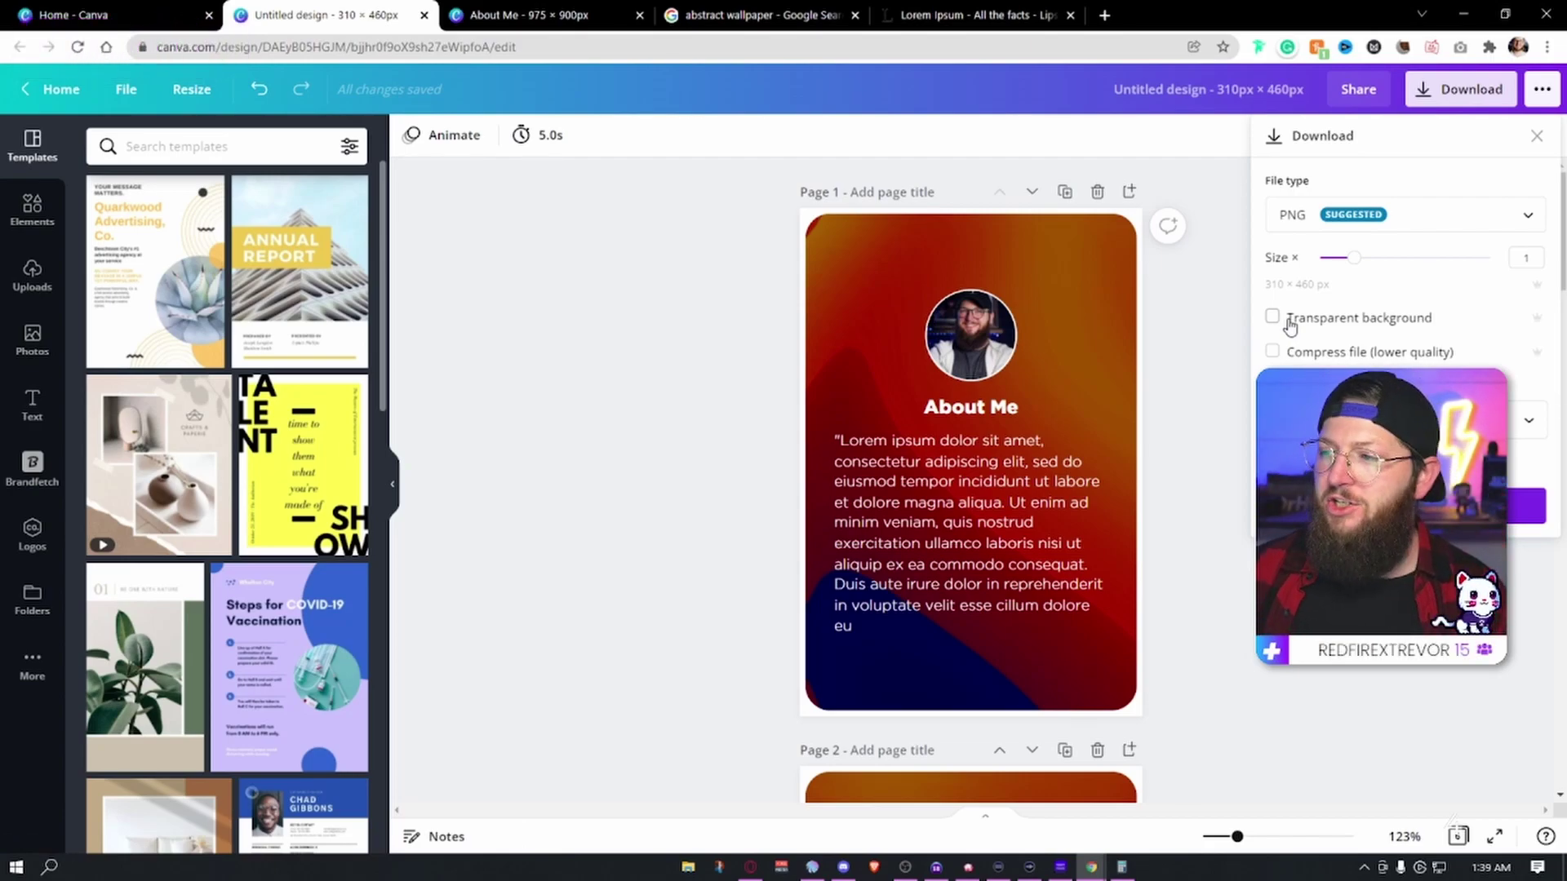
{"action": "left_click", "coordinate": [1191, 263]}
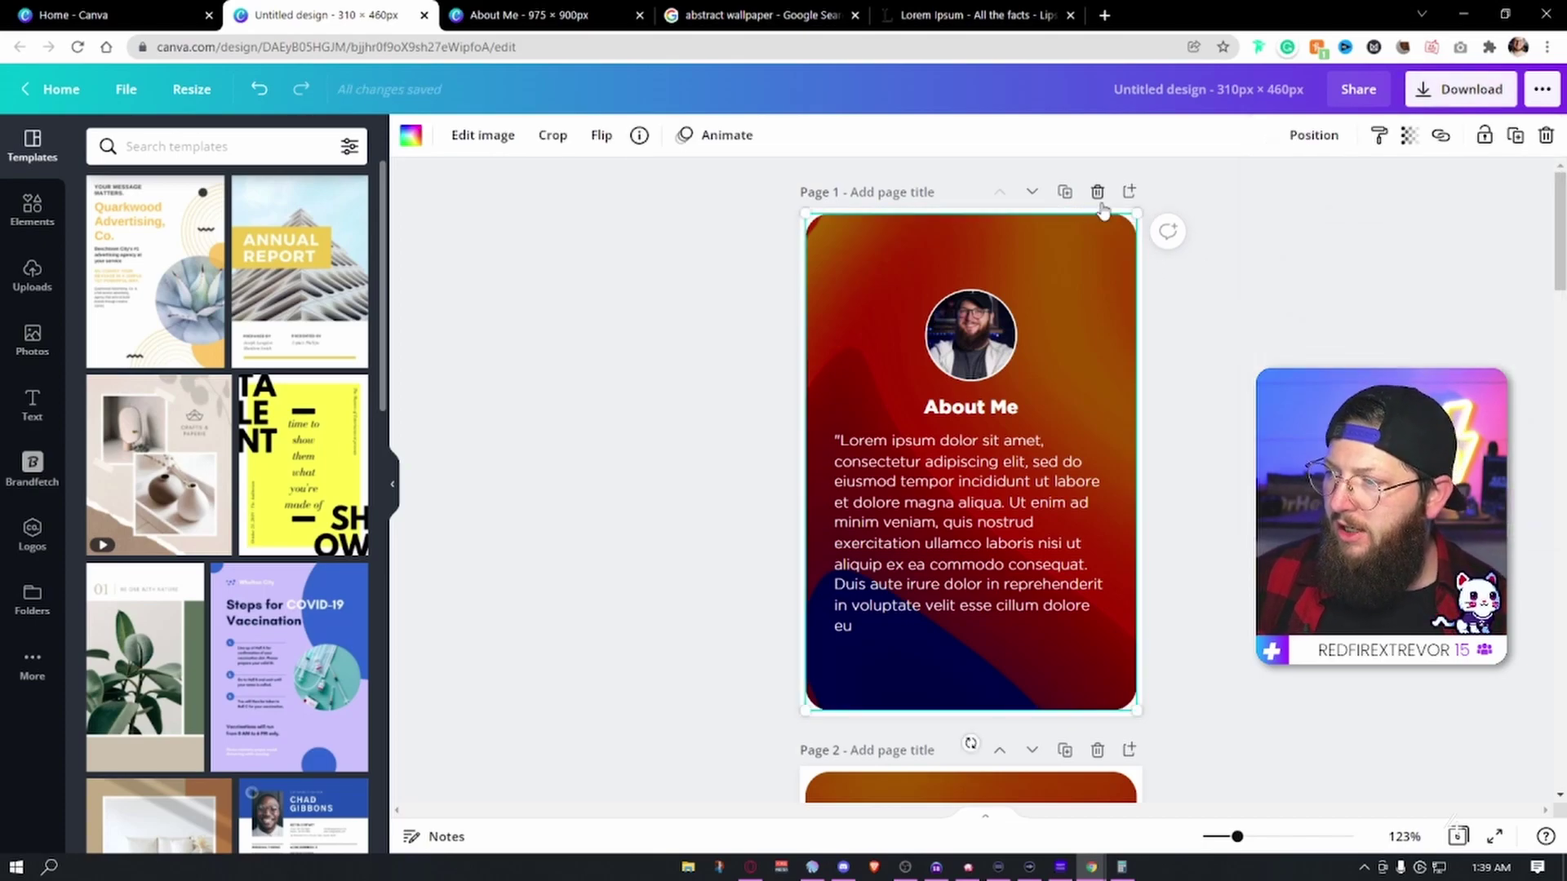
{"action": "left_click", "coordinate": [1139, 213]}
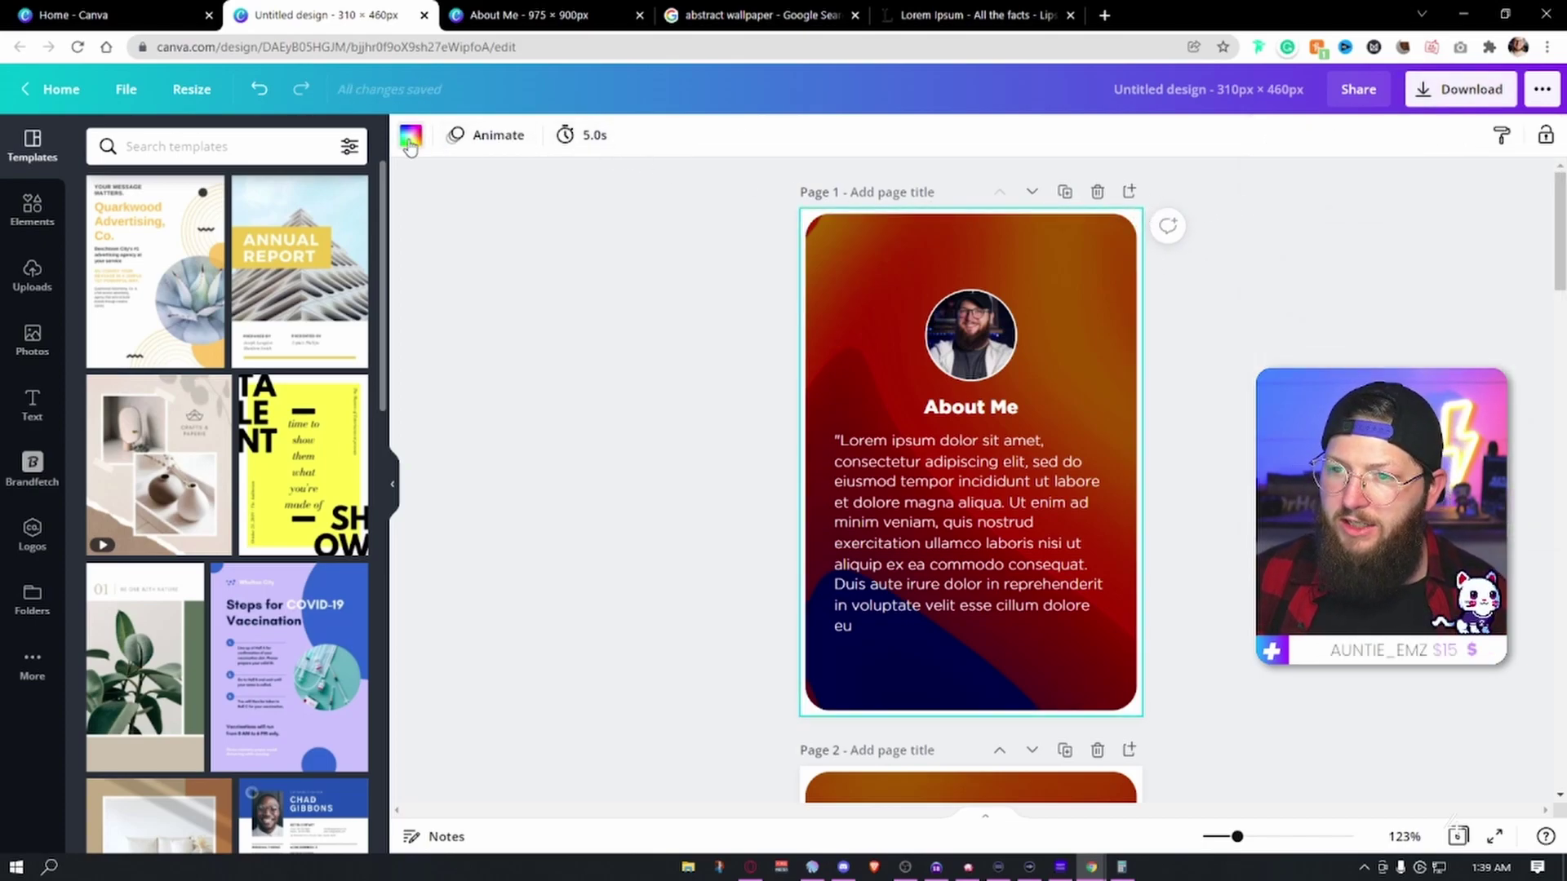
{"action": "left_click", "coordinate": [410, 137]}
{"action": "left_click", "coordinate": [106, 229]}
{"action": "left_click", "coordinate": [181, 384]}
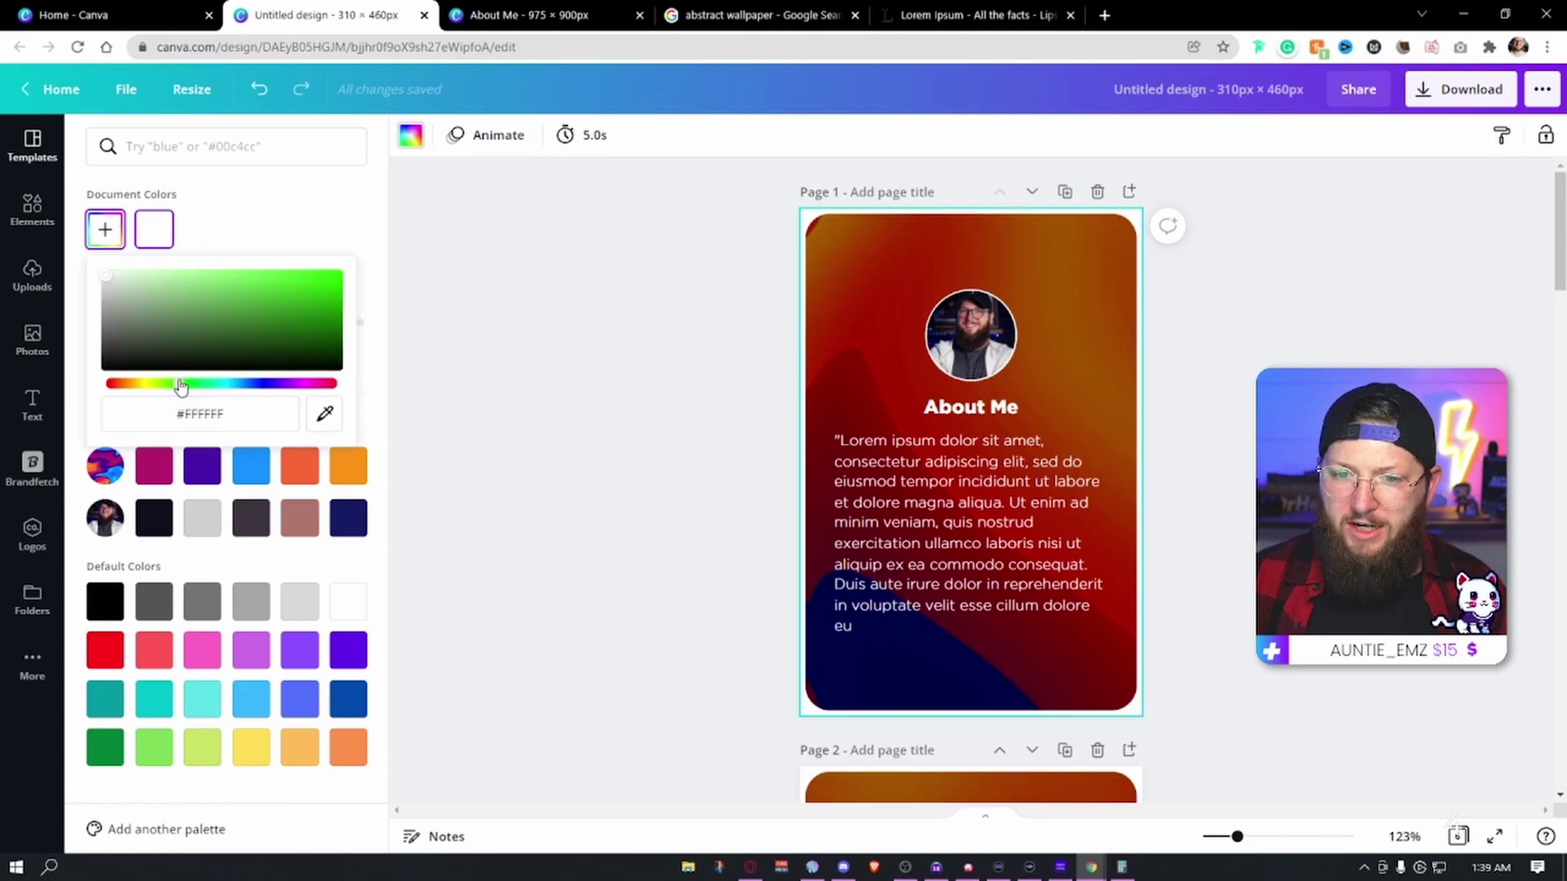
{"action": "left_click_drag", "start_coordinate": [273, 314], "coordinate": [371, 254]}
{"action": "left_click", "coordinate": [581, 248]}
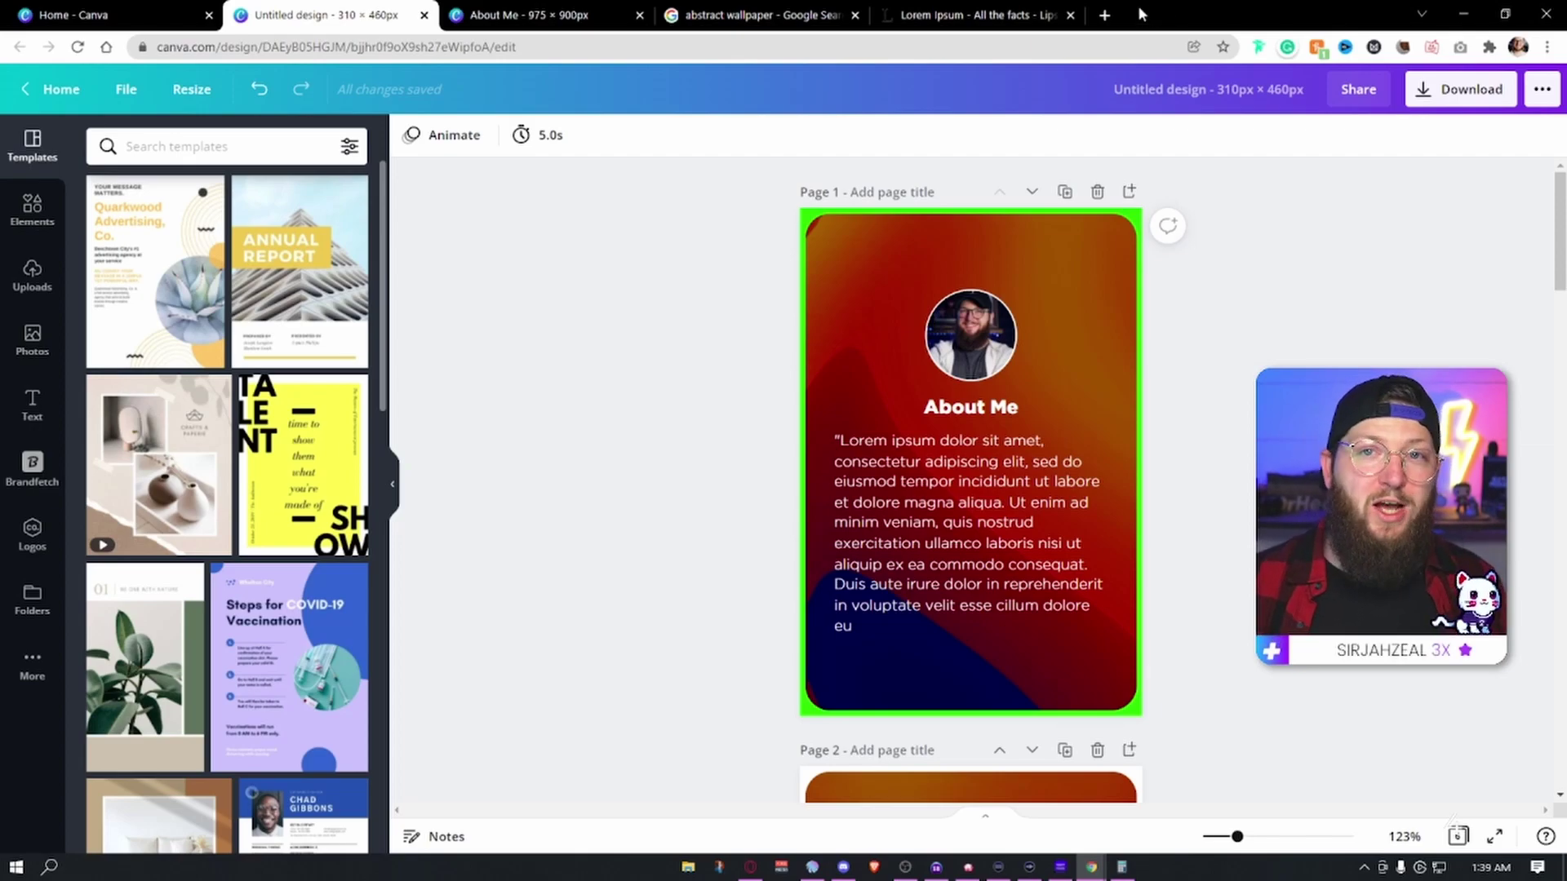
Step: Remove the bright green background from page 1
{"action": "left_click", "coordinate": [1140, 214]}
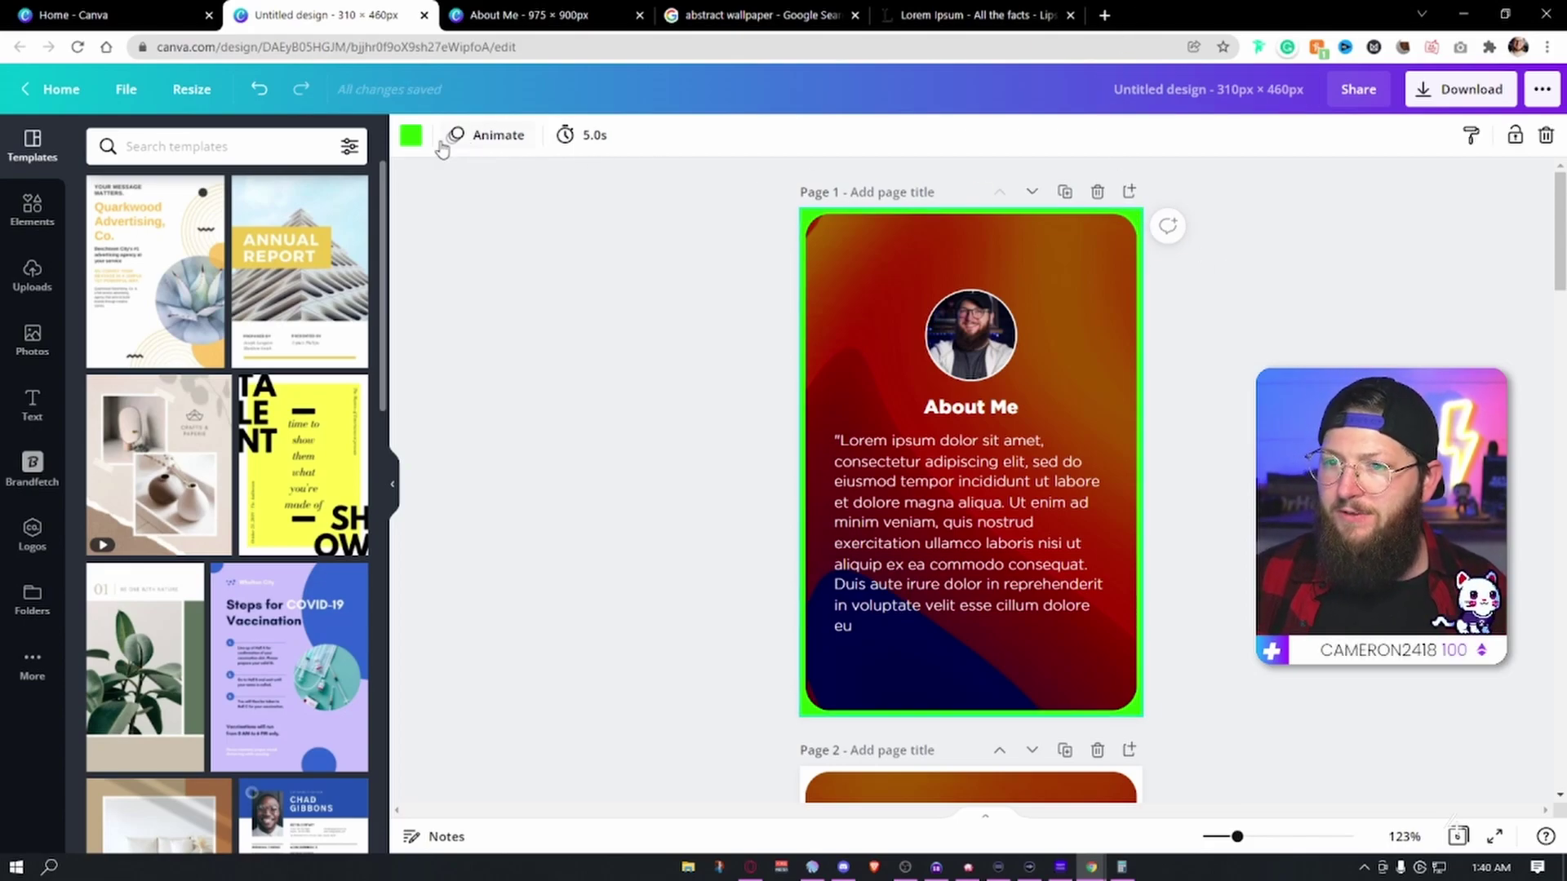
{"action": "left_click", "coordinate": [413, 139]}
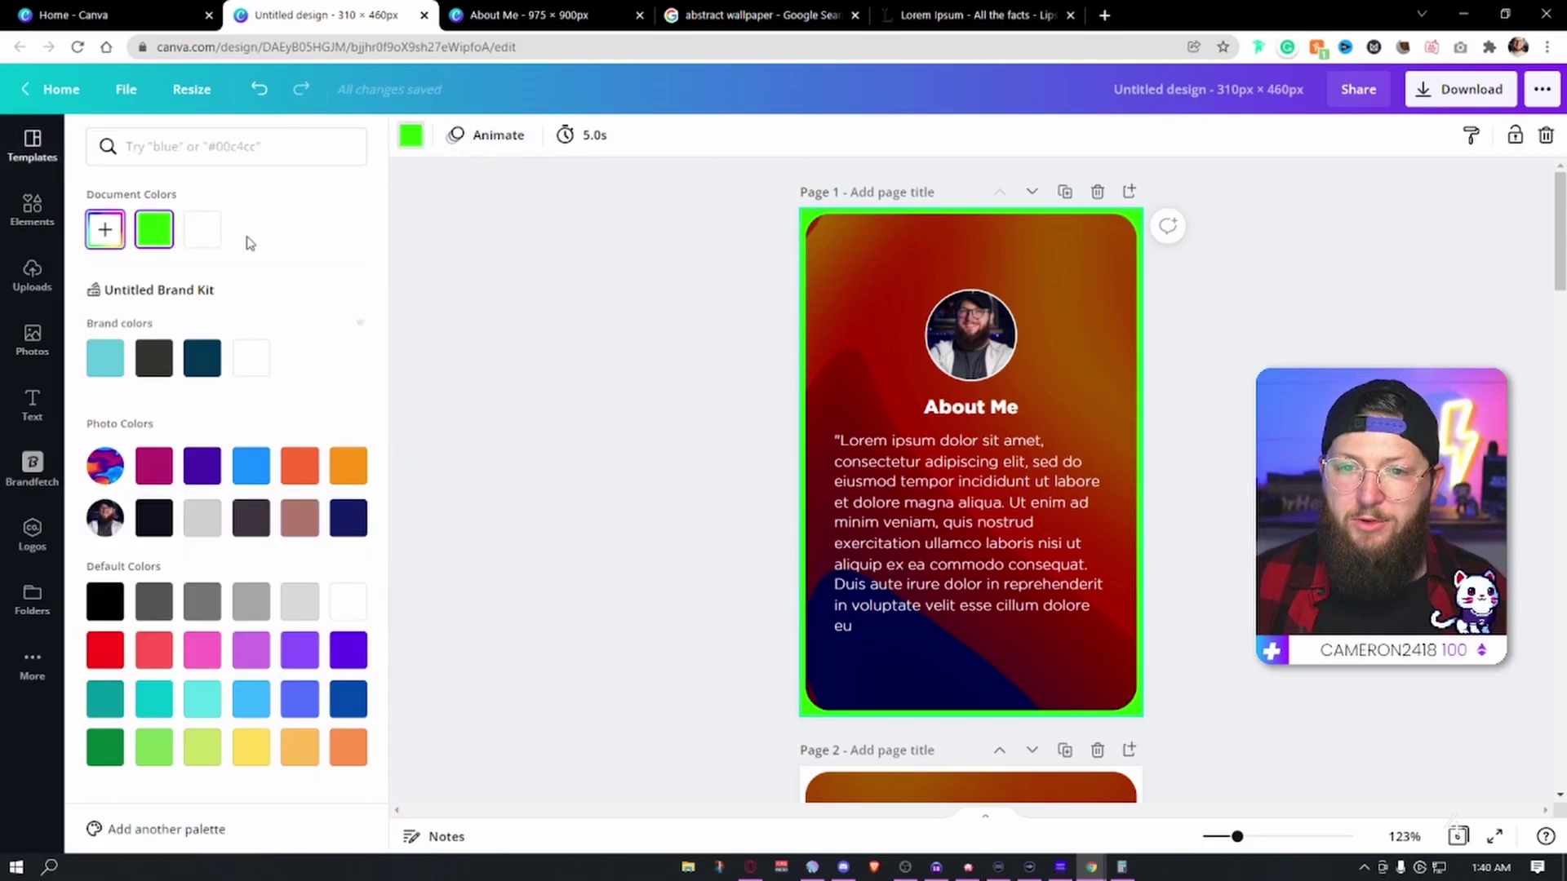
{"action": "left_click", "coordinate": [641, 248]}
{"action": "key", "text": "Delete"}
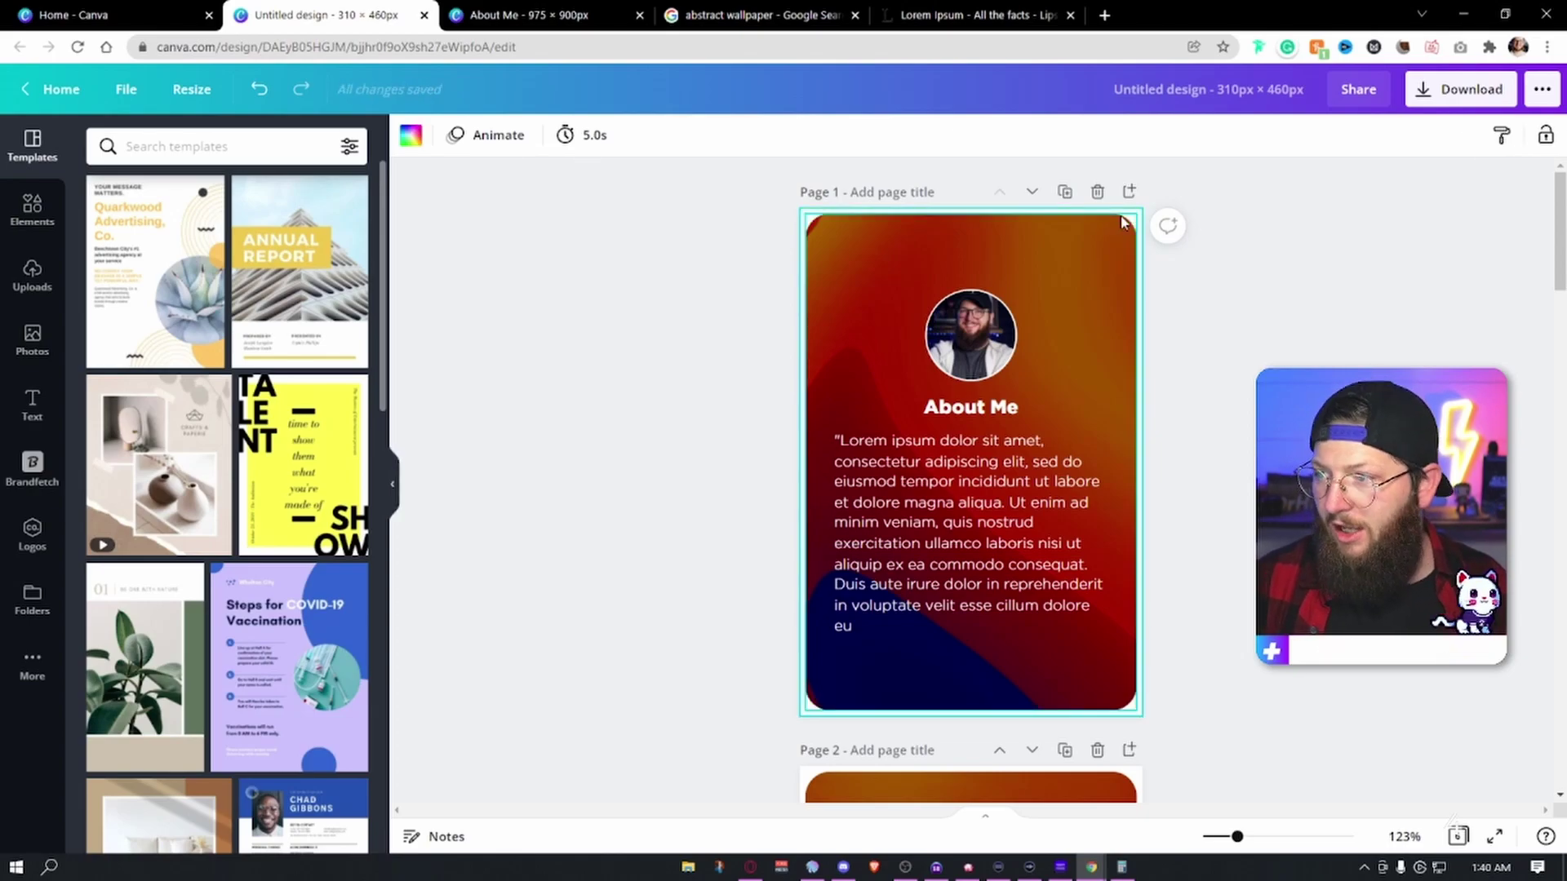
{"action": "left_click", "coordinate": [1367, 316]}
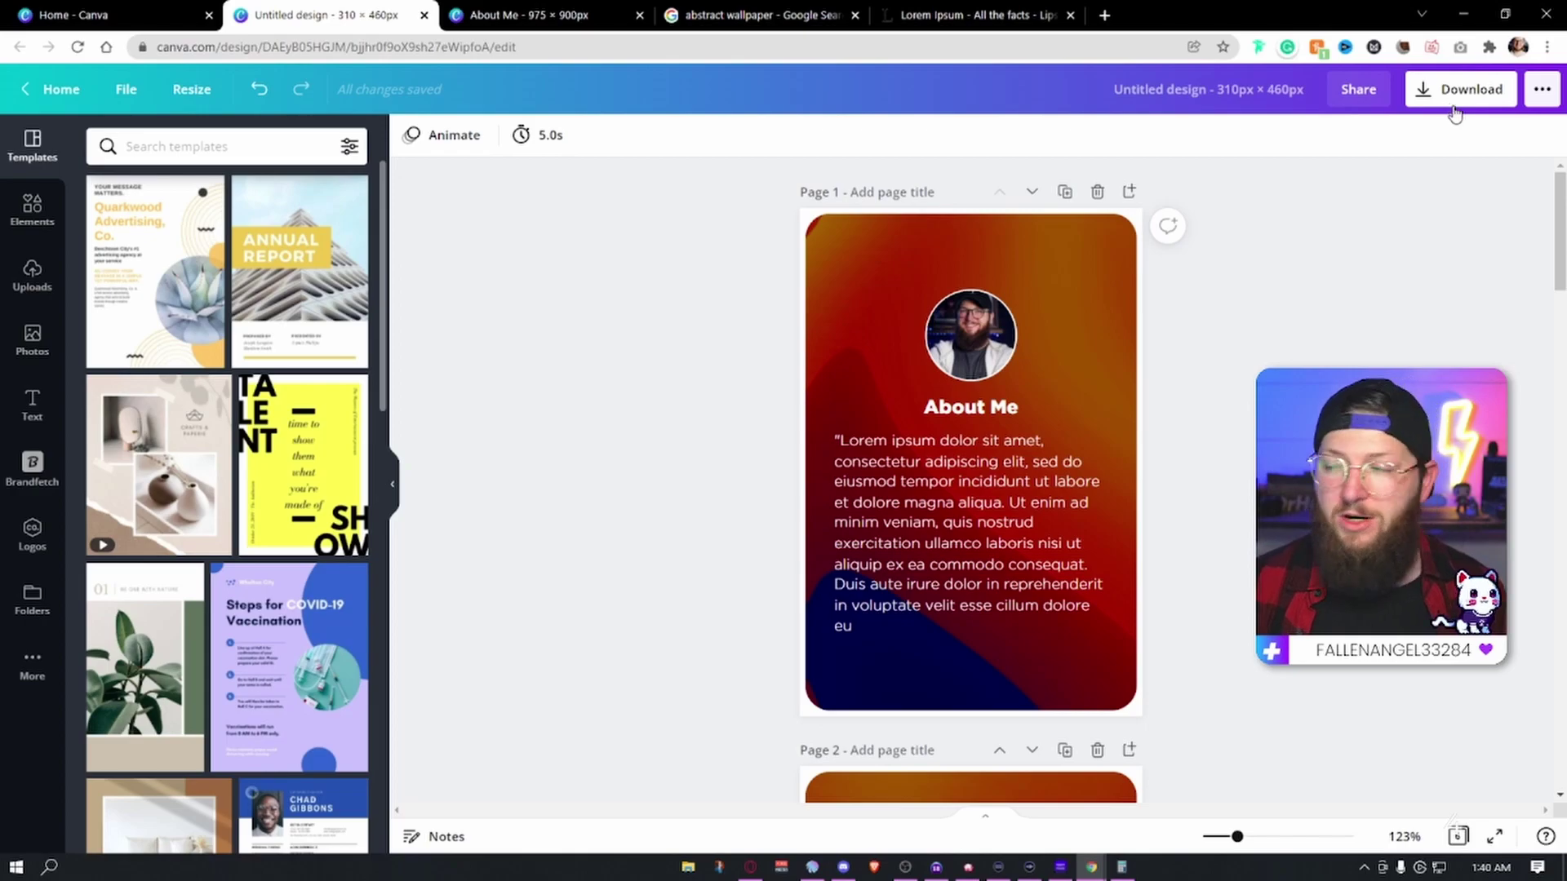
Step: Download the design's pages as PNG files with a transparent background
{"action": "left_click", "coordinate": [1450, 96]}
{"action": "left_click", "coordinate": [1272, 318]}
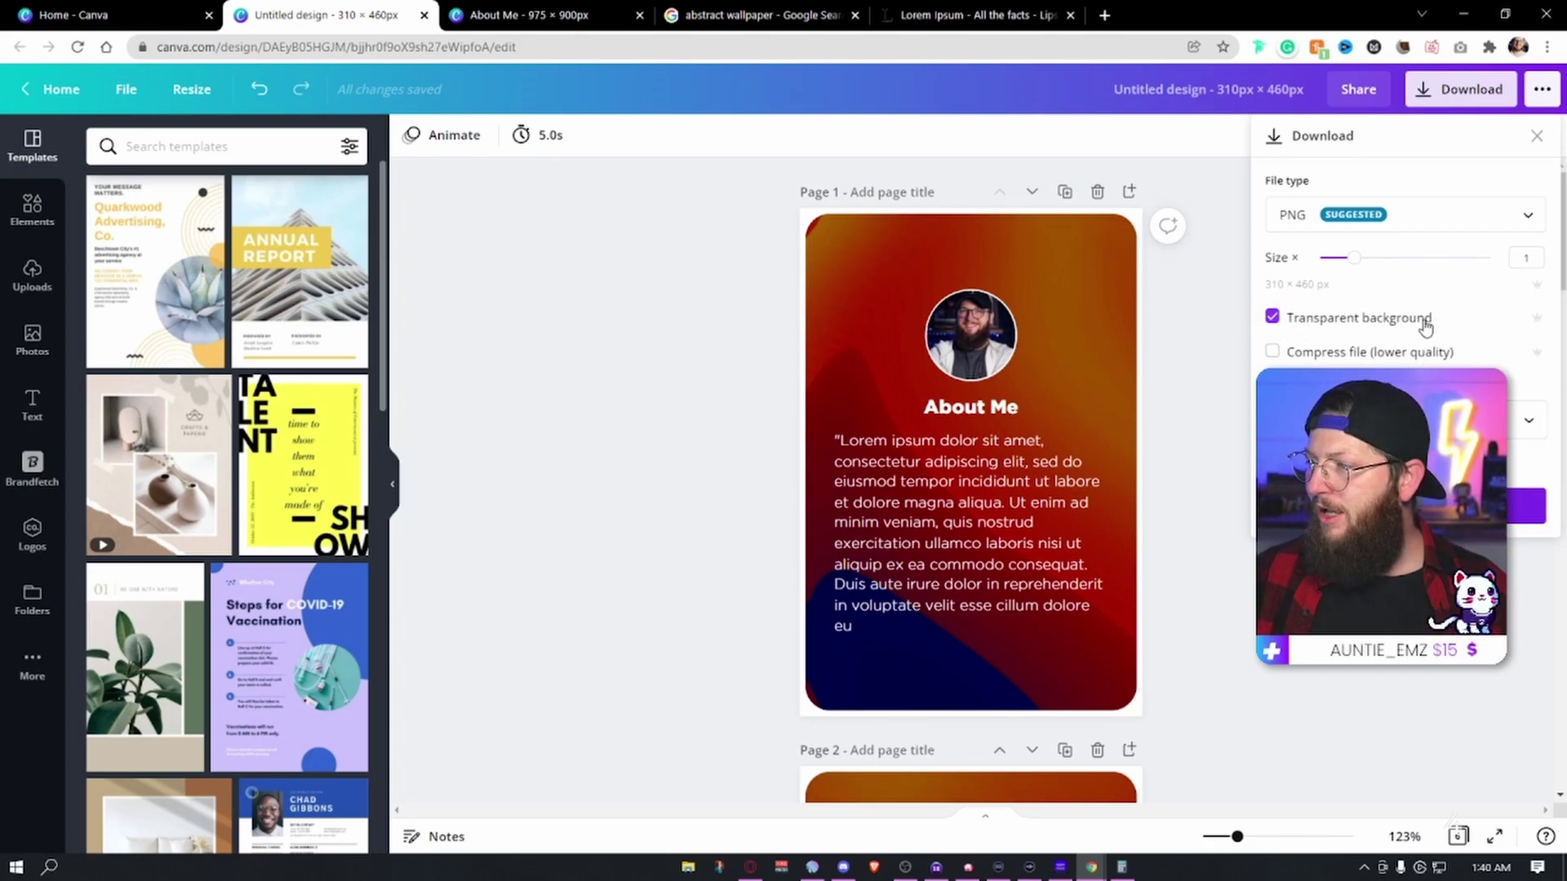
{"action": "left_click", "coordinate": [1524, 505]}
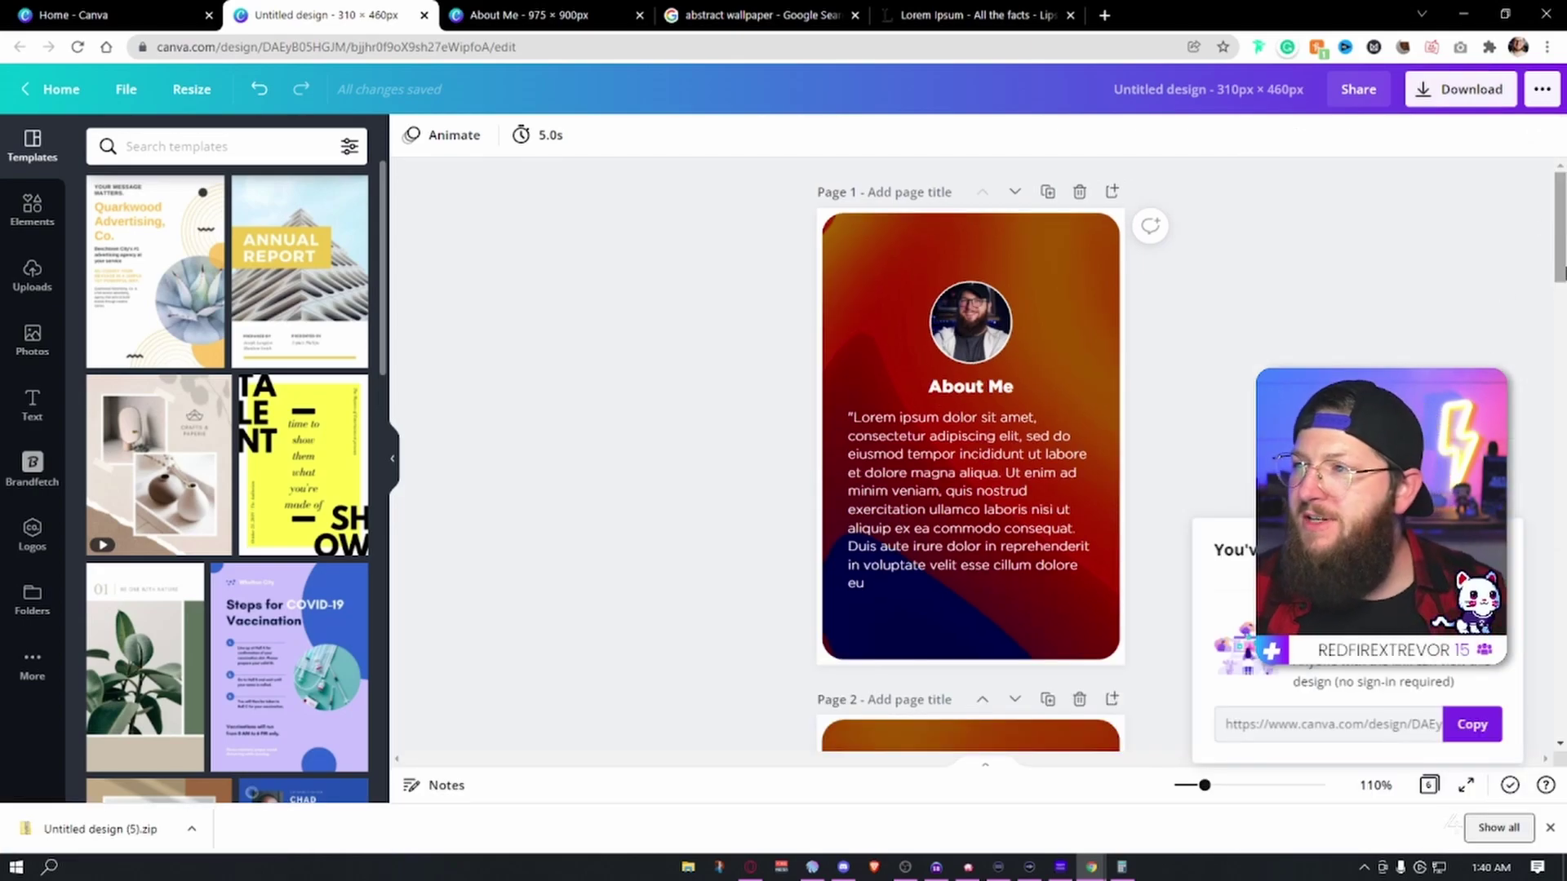
Step: Open twitch.tv/drheals in a new browser tab, pause the stream and go to the channel's info panels
{"action": "left_click", "coordinate": [1104, 16]}
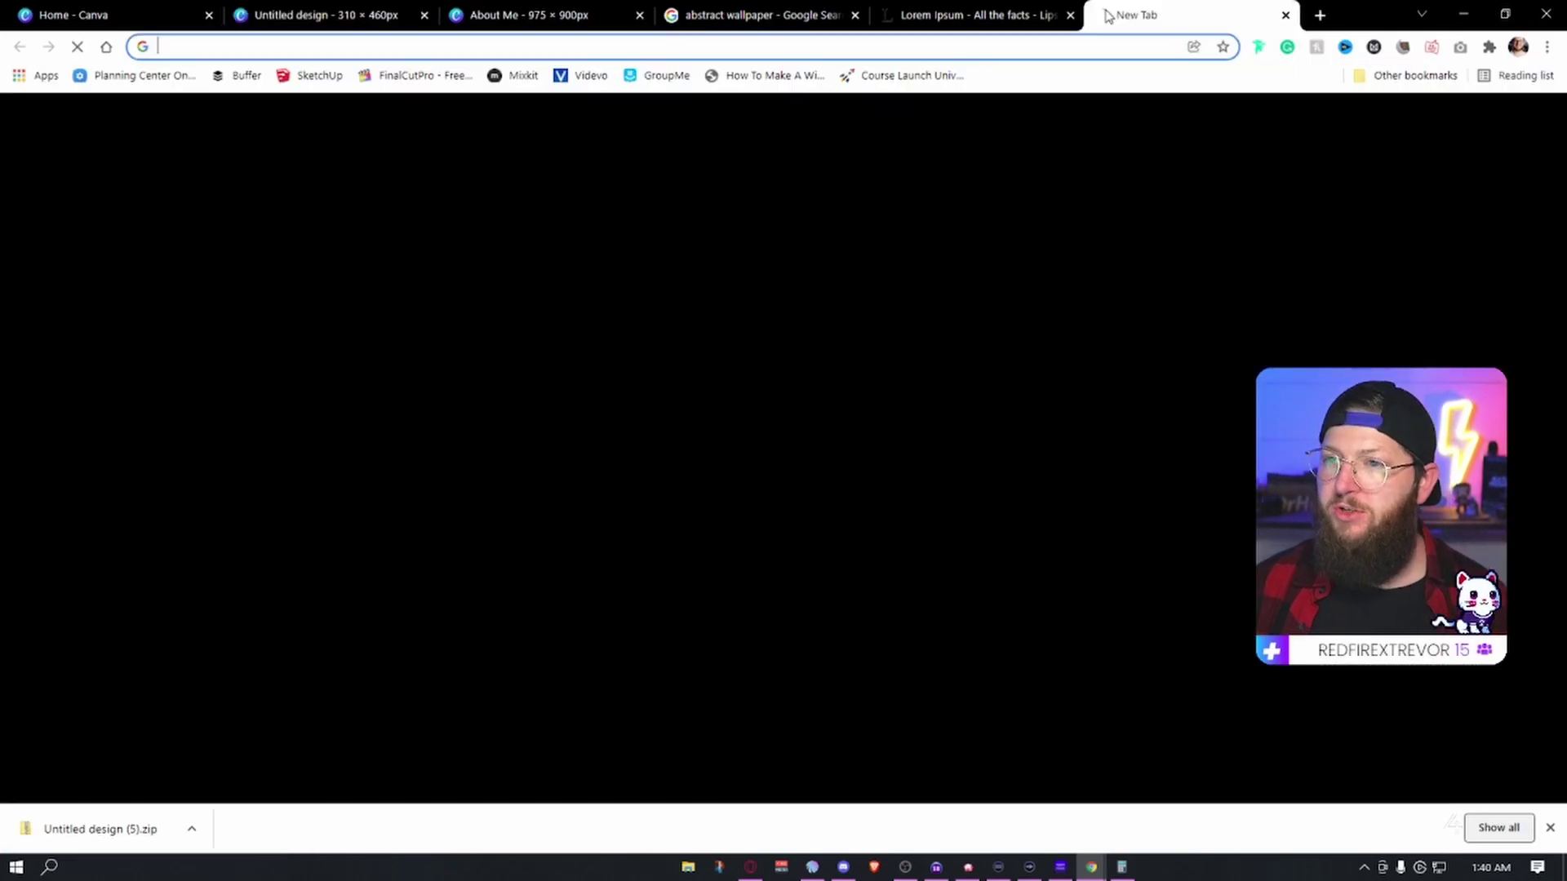
{"action": "type", "text": "twitch.tv/drheals"}
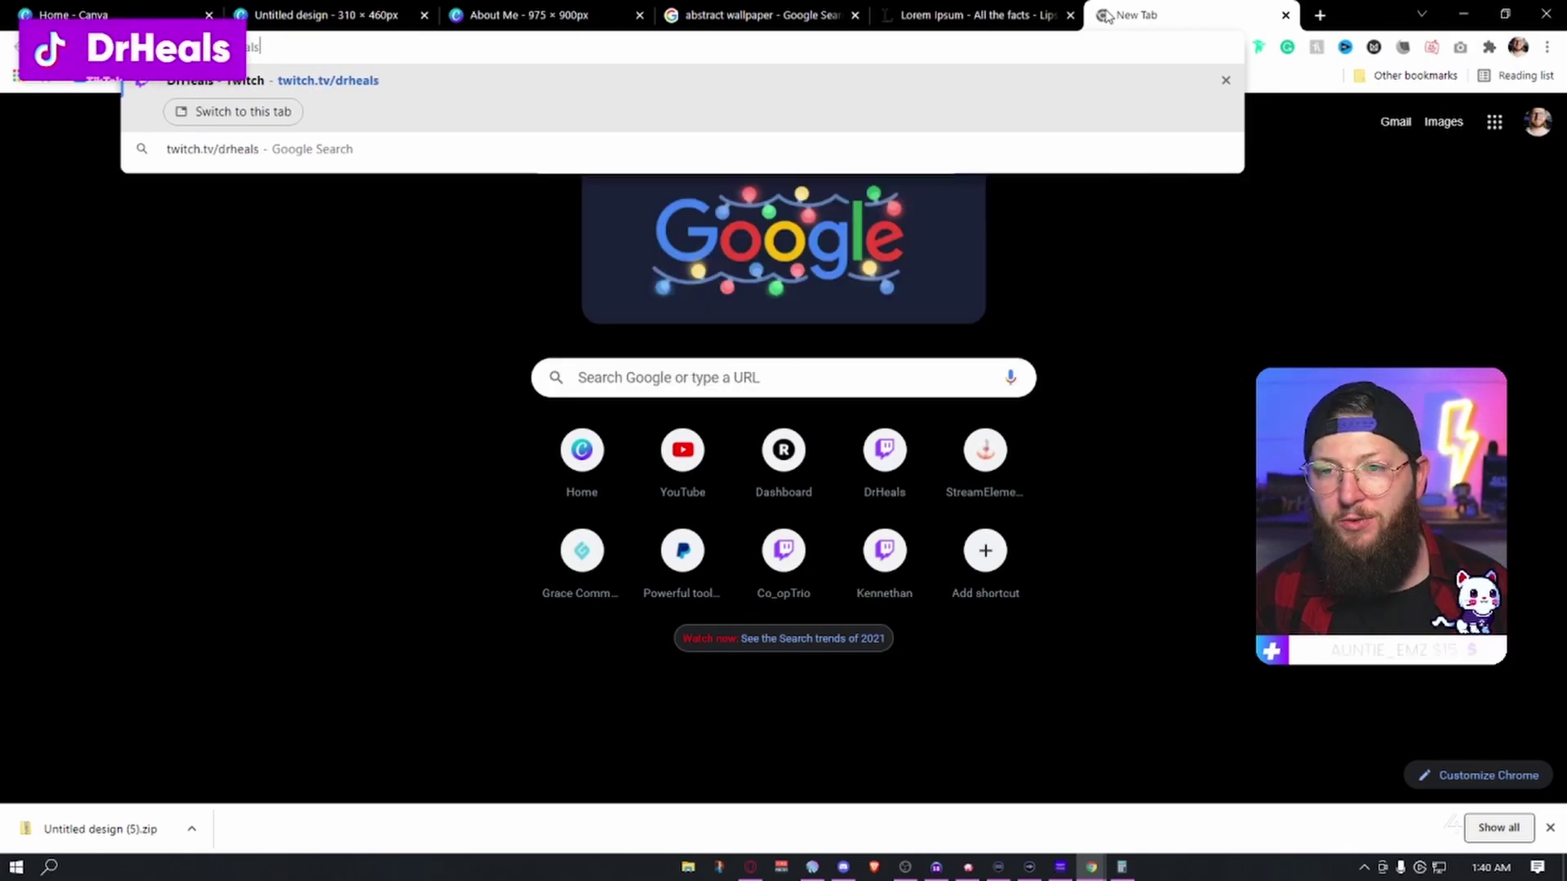
{"action": "key", "text": "Return"}
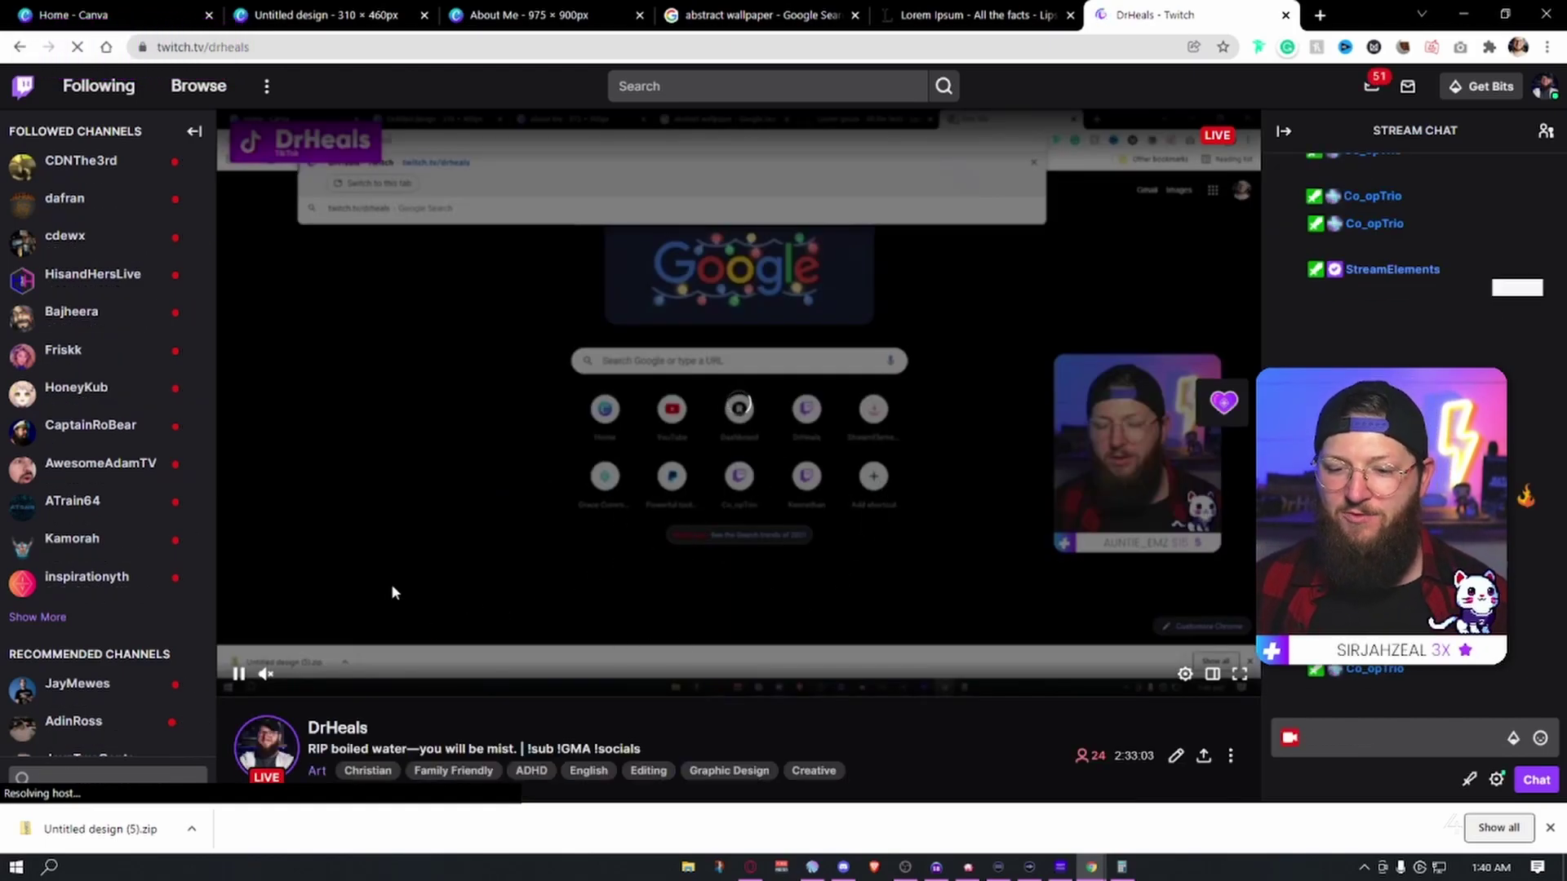
{"action": "left_click", "coordinate": [238, 673]}
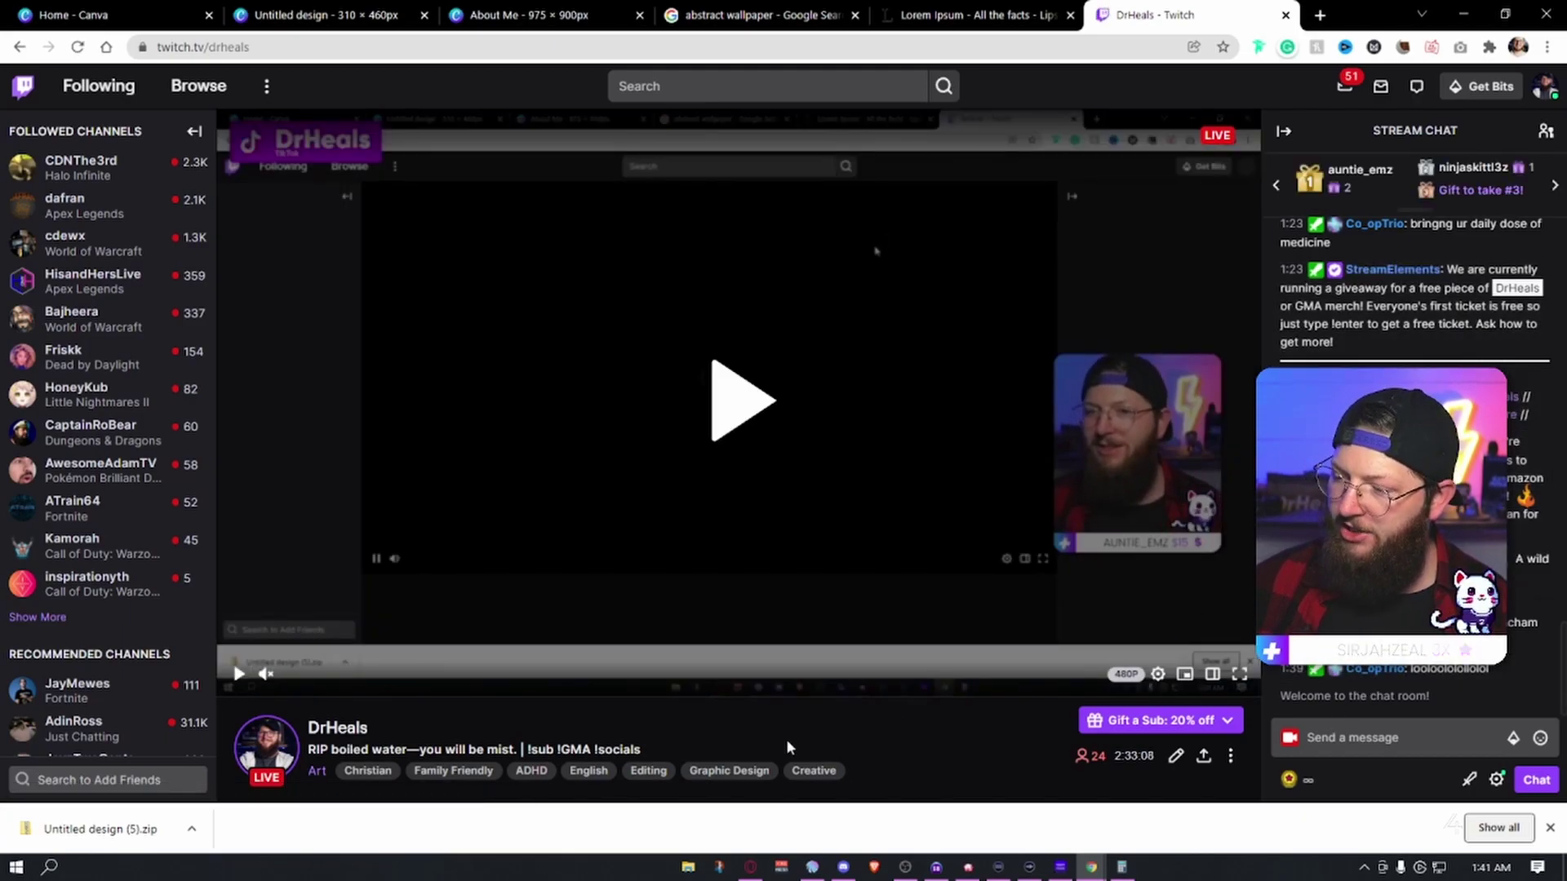
{"action": "scroll", "coordinate": [789, 732], "scroll_direction": "down", "scroll_amount": 5}
{"action": "scroll", "coordinate": [841, 380], "scroll_direction": "down", "scroll_amount": 3}
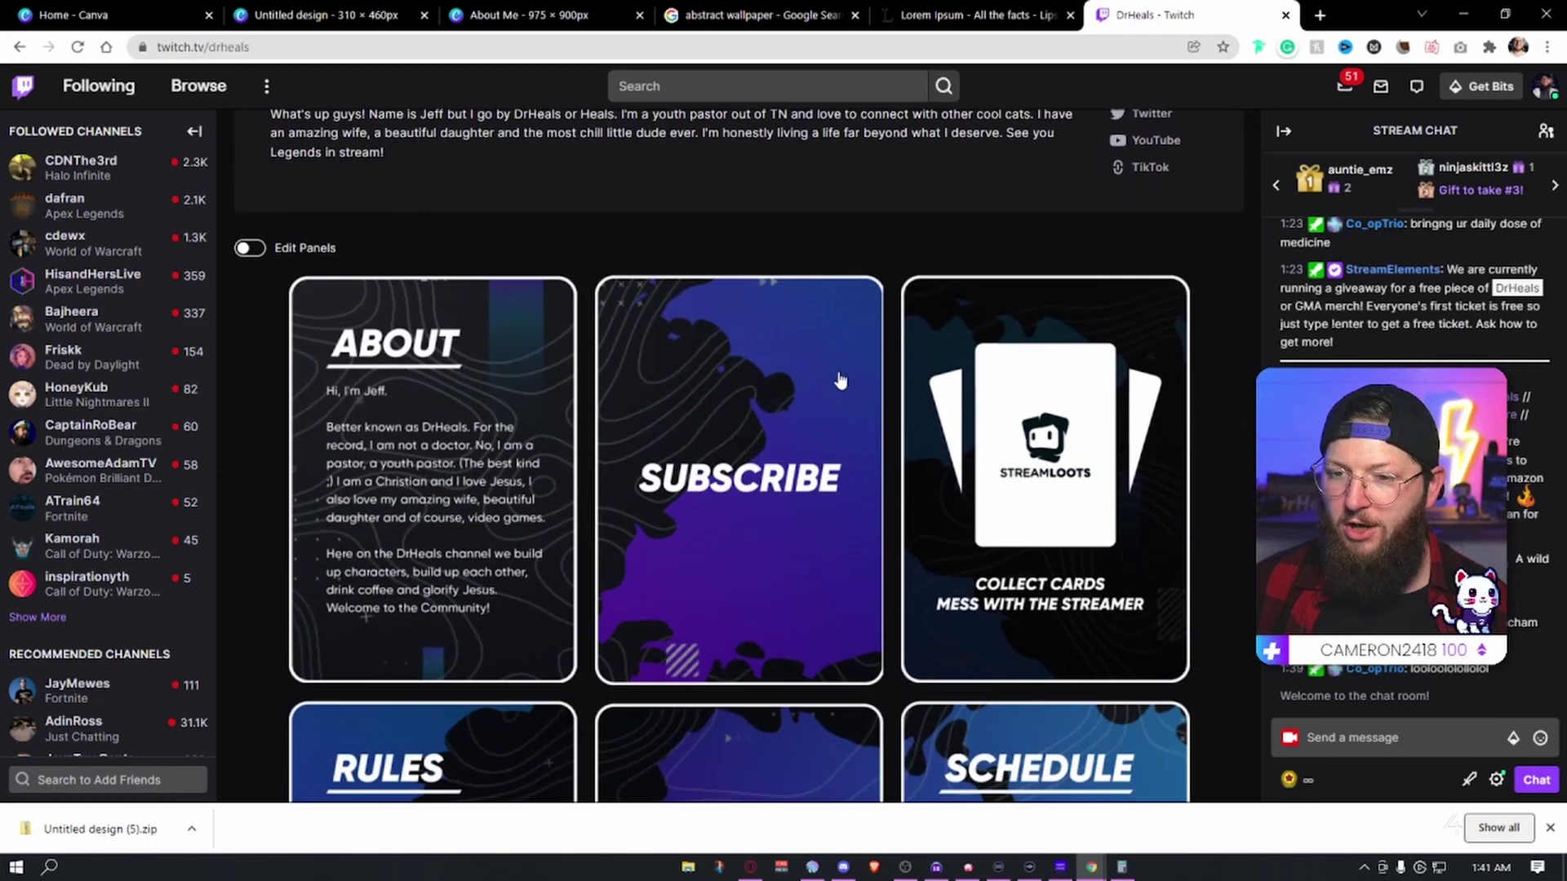
Step: Extract all files from Untitled design (5).zip into the Untitled design (5) folder in Downloads and move its window off the Twitch page
{"action": "left_click", "coordinate": [103, 830]}
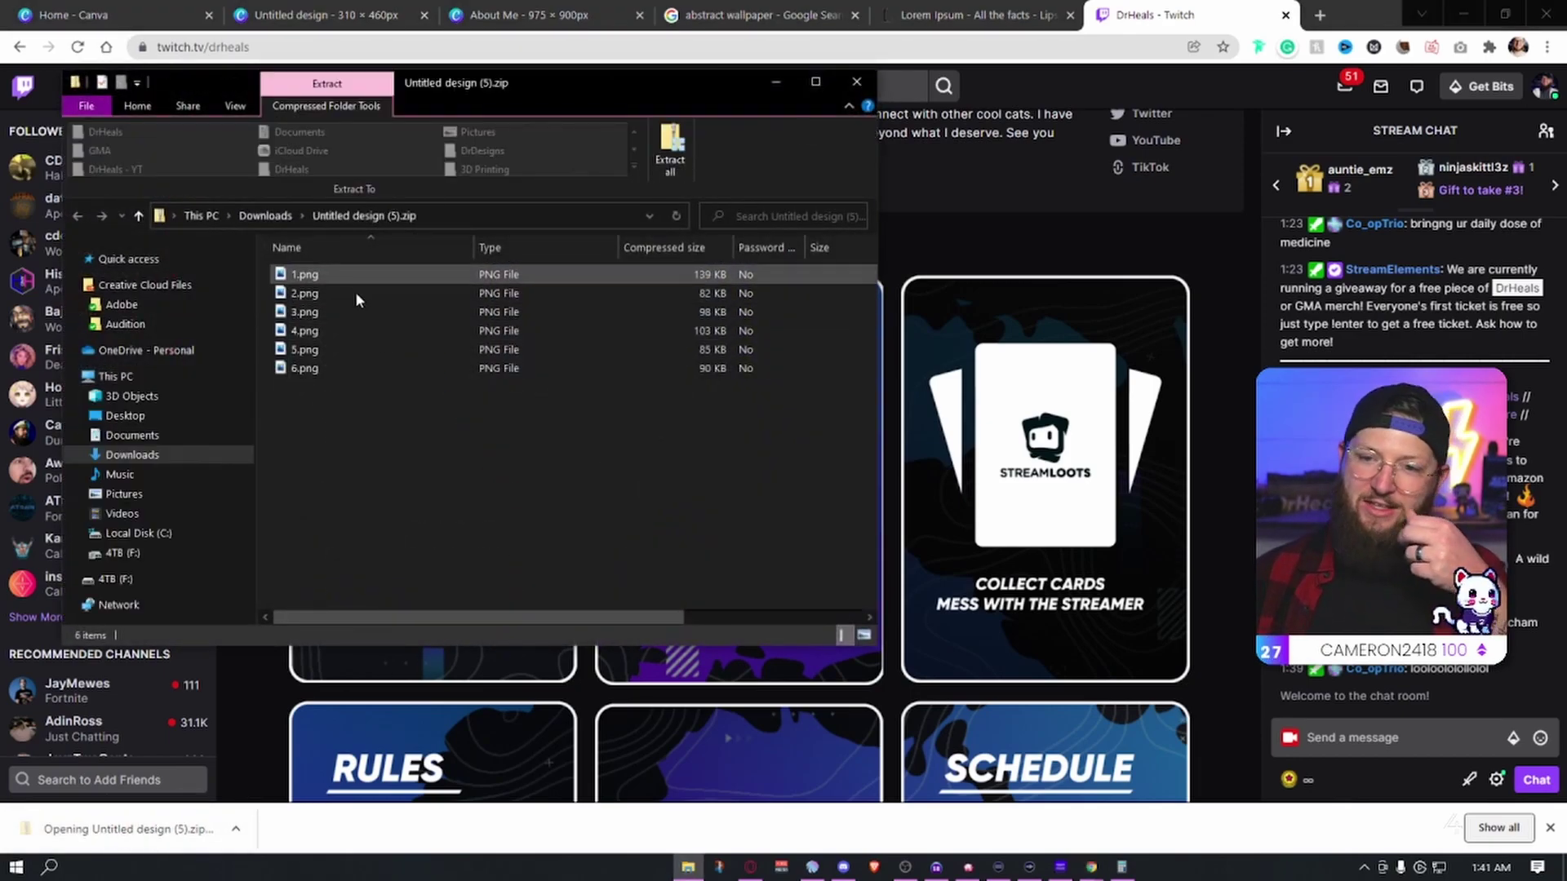
{"action": "left_click_drag", "start_coordinate": [324, 442], "coordinate": [308, 274]}
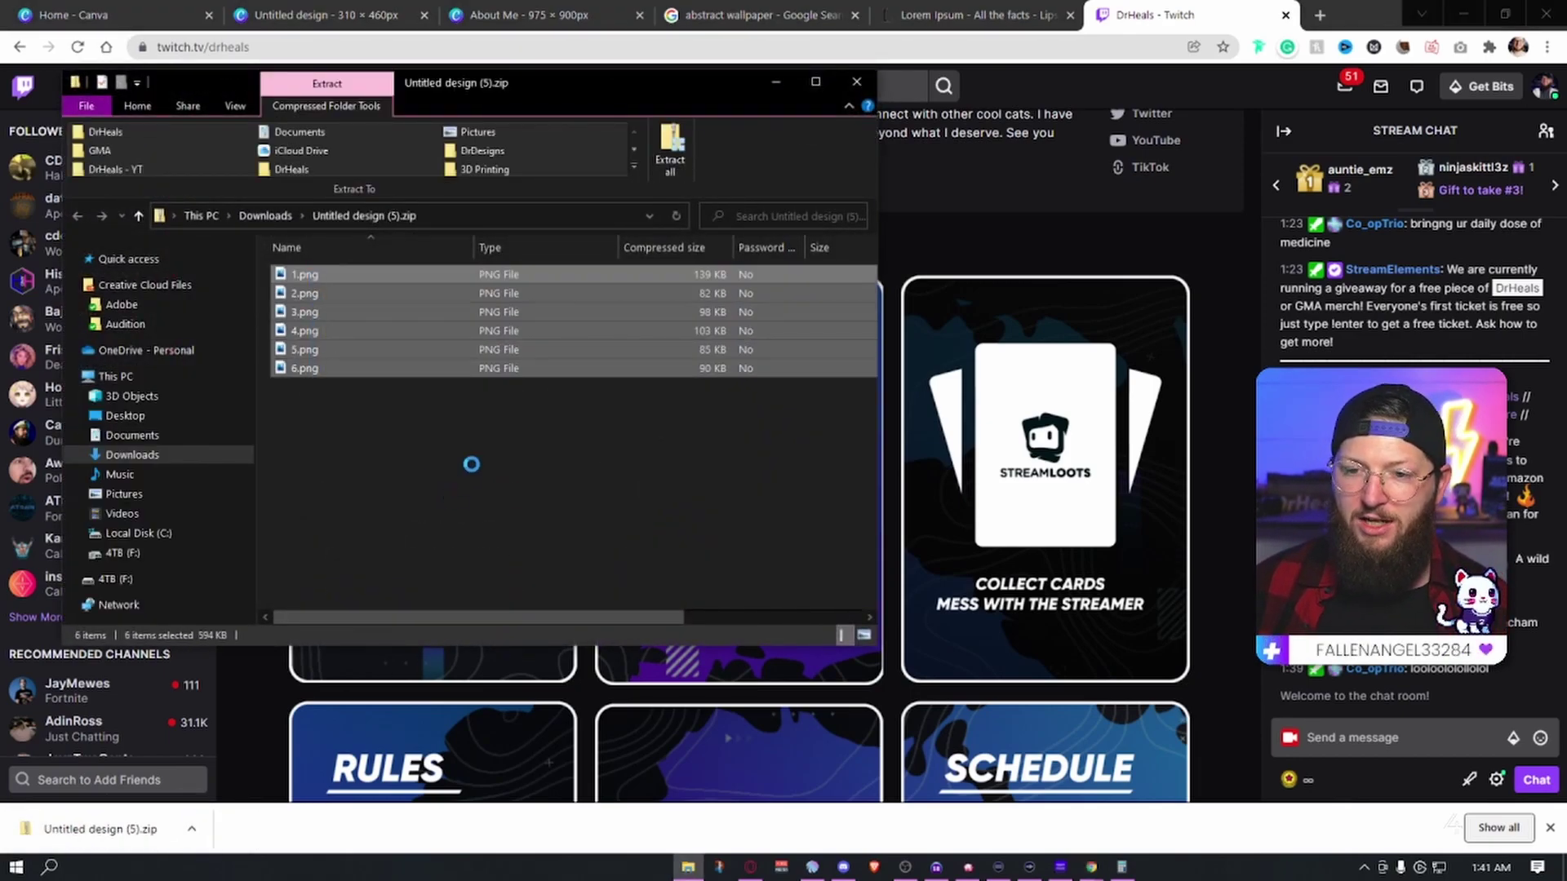
{"action": "left_click", "coordinate": [563, 379]}
{"action": "left_click", "coordinate": [670, 160]}
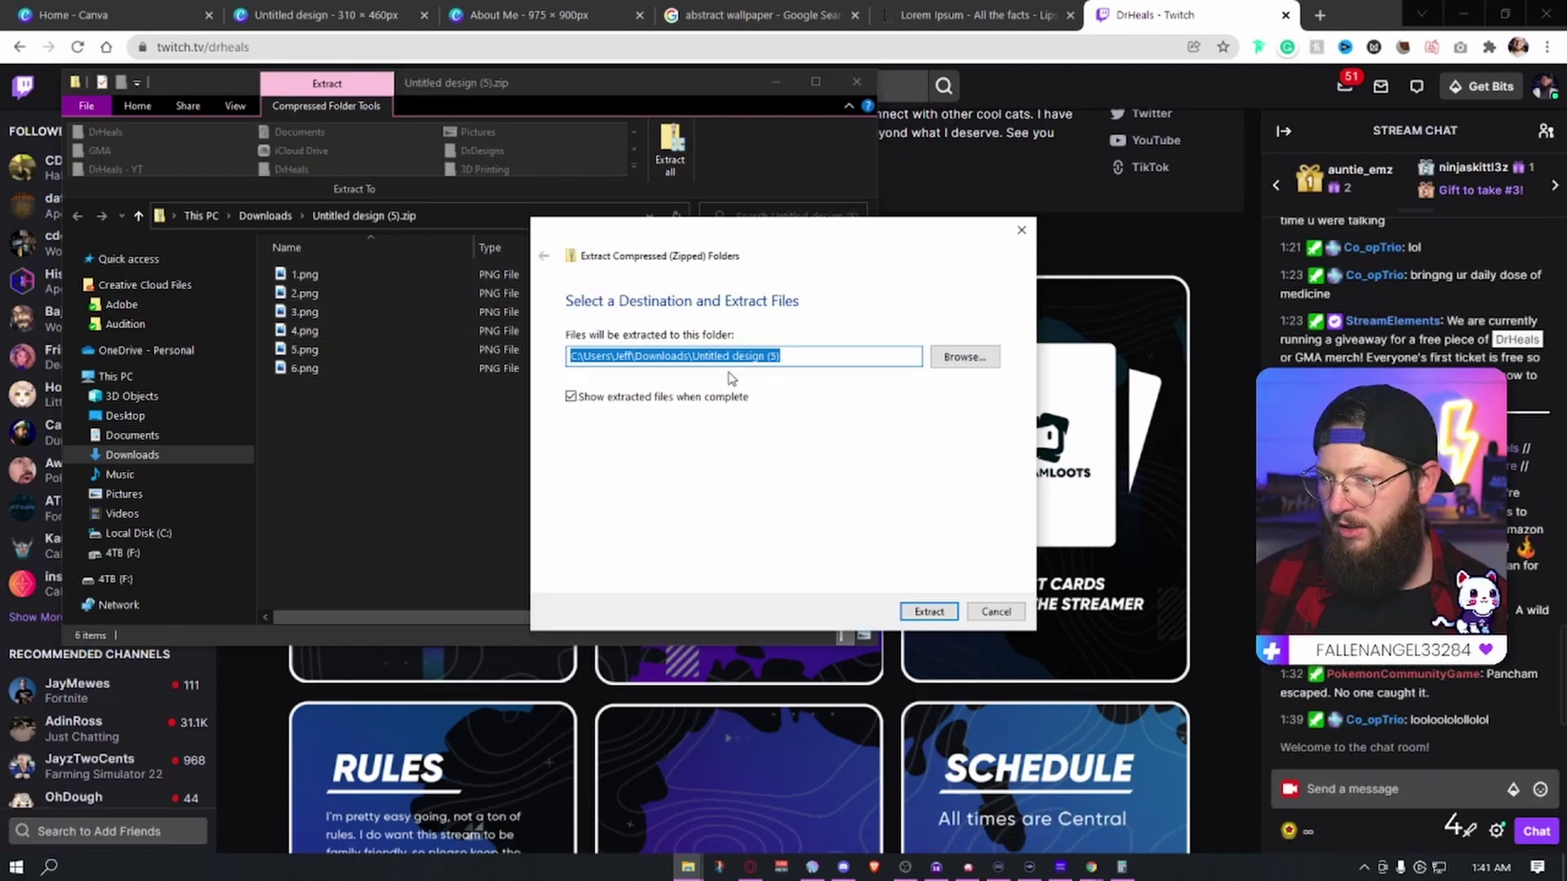
{"action": "left_click", "coordinate": [929, 611]}
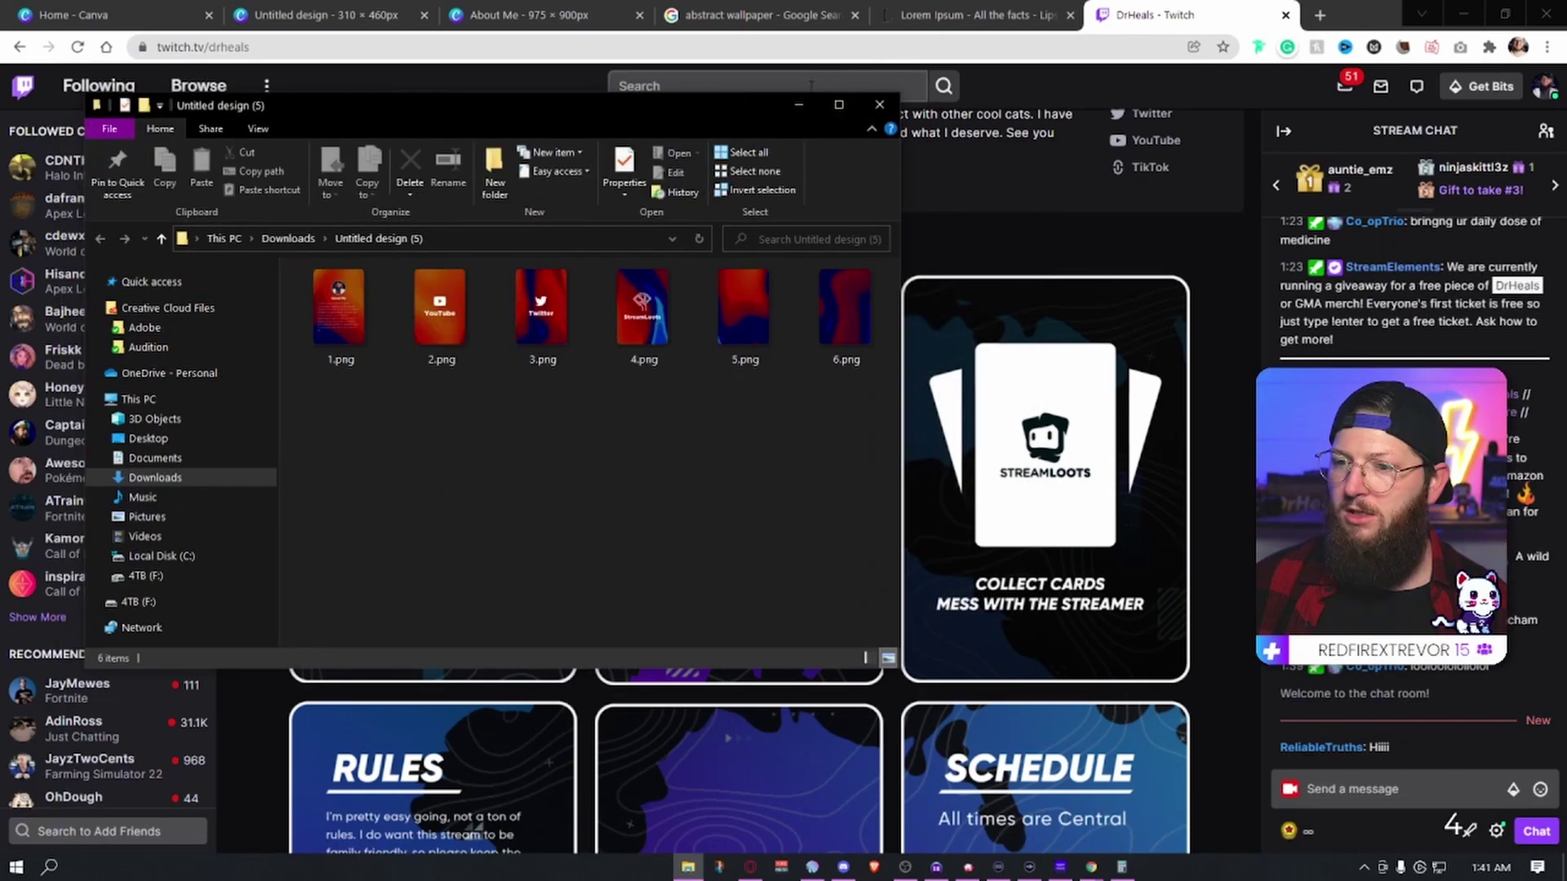
{"action": "left_click_drag", "start_coordinate": [611, 107], "coordinate": [0, 145]}
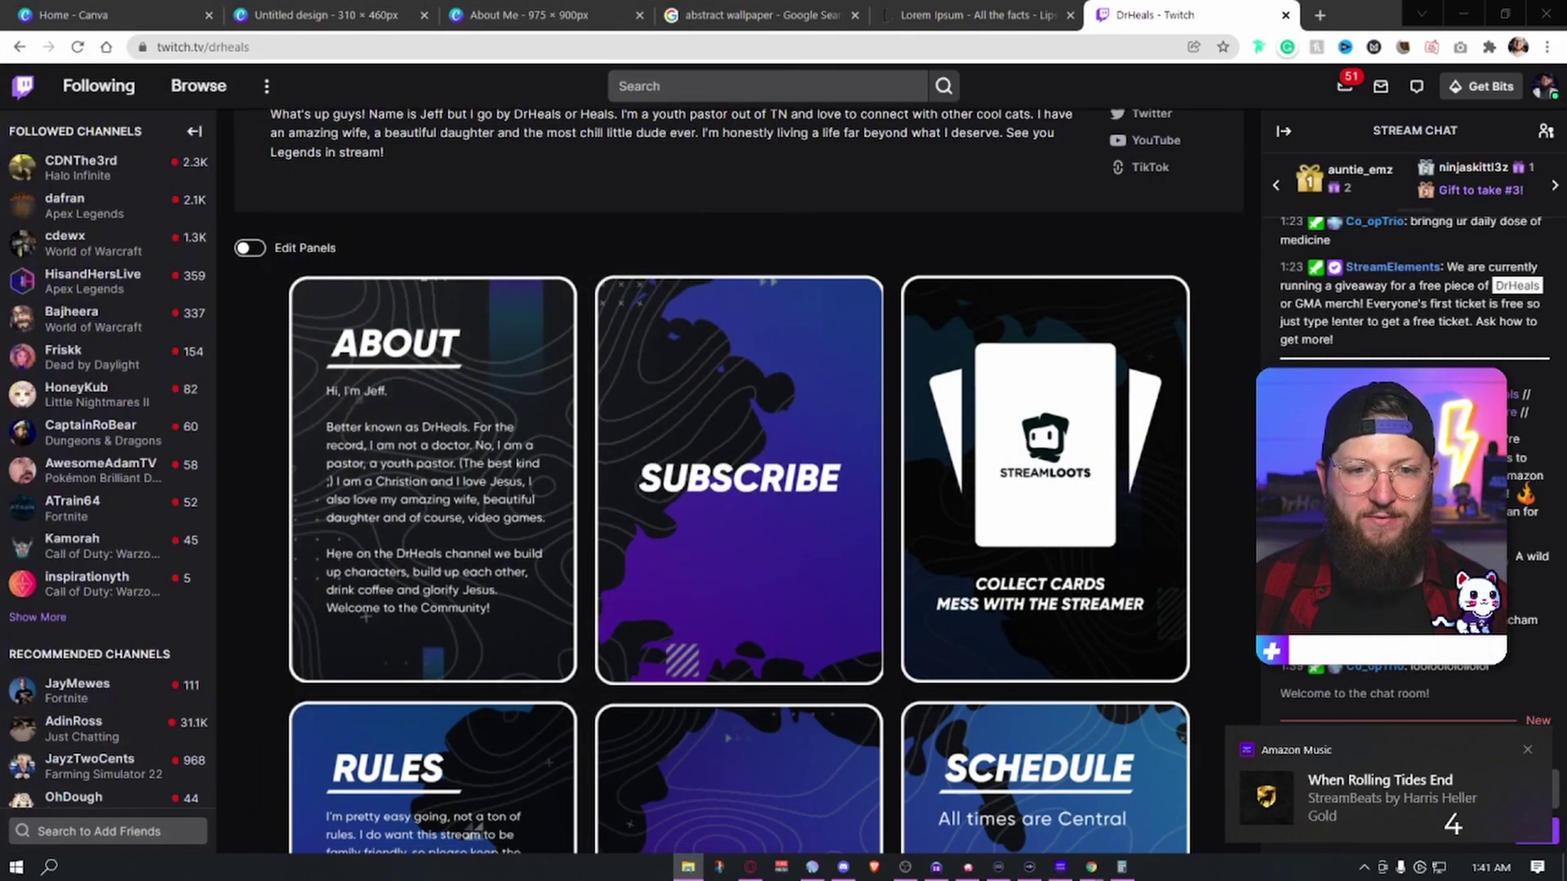
Step: Turn on panel editing for the Twitch channel and add a new text or image panel after the existing ones
{"action": "left_click", "coordinate": [408, 220]}
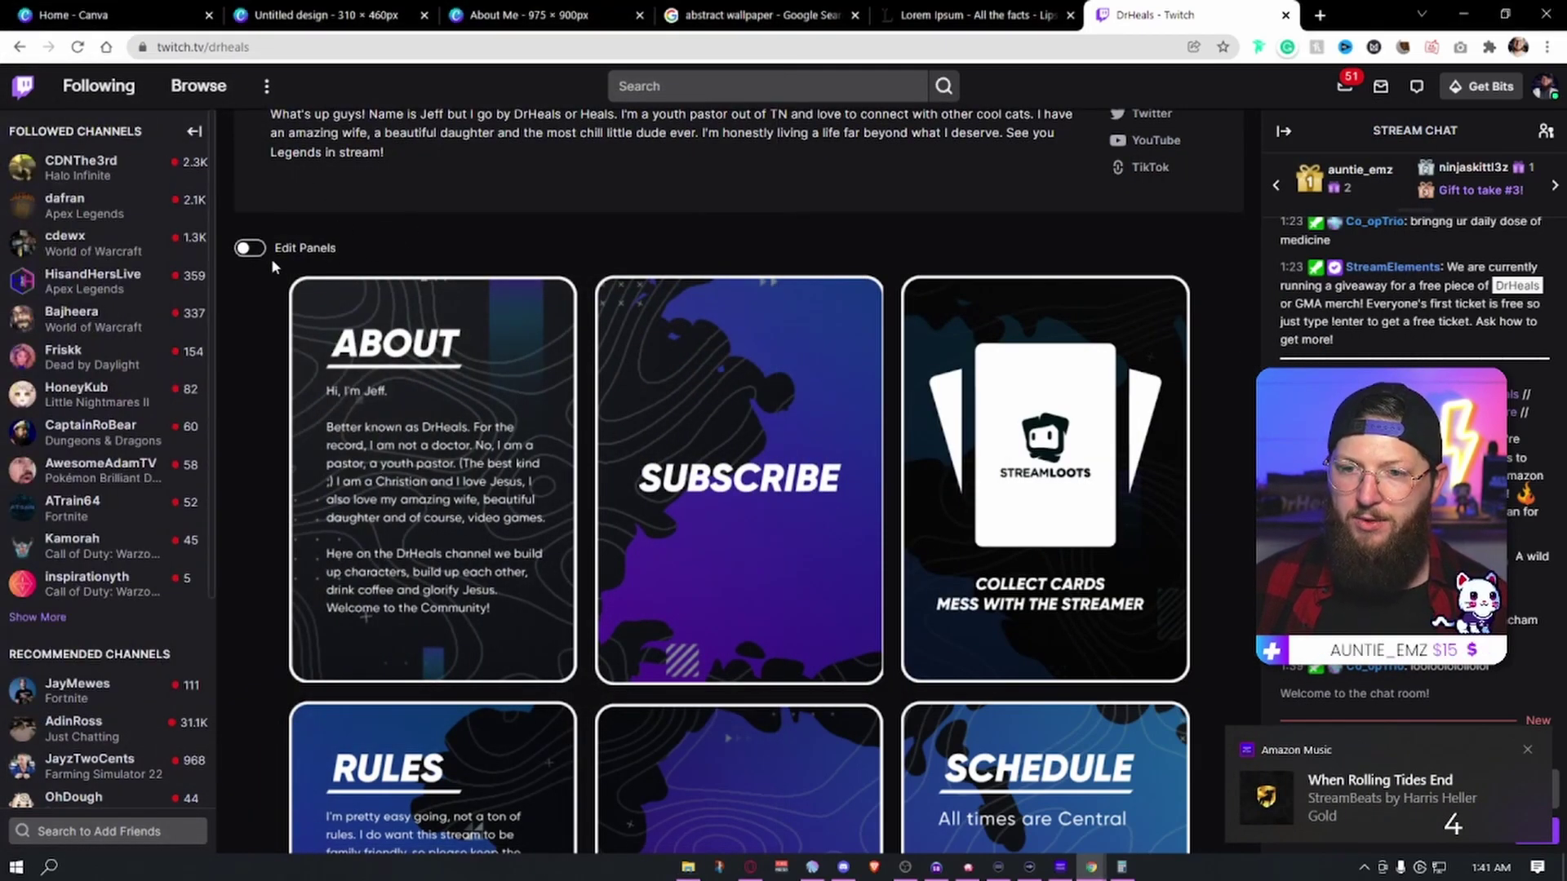
{"action": "left_click", "coordinate": [250, 249]}
{"action": "scroll", "coordinate": [1201, 738], "scroll_direction": "down", "scroll_amount": 10}
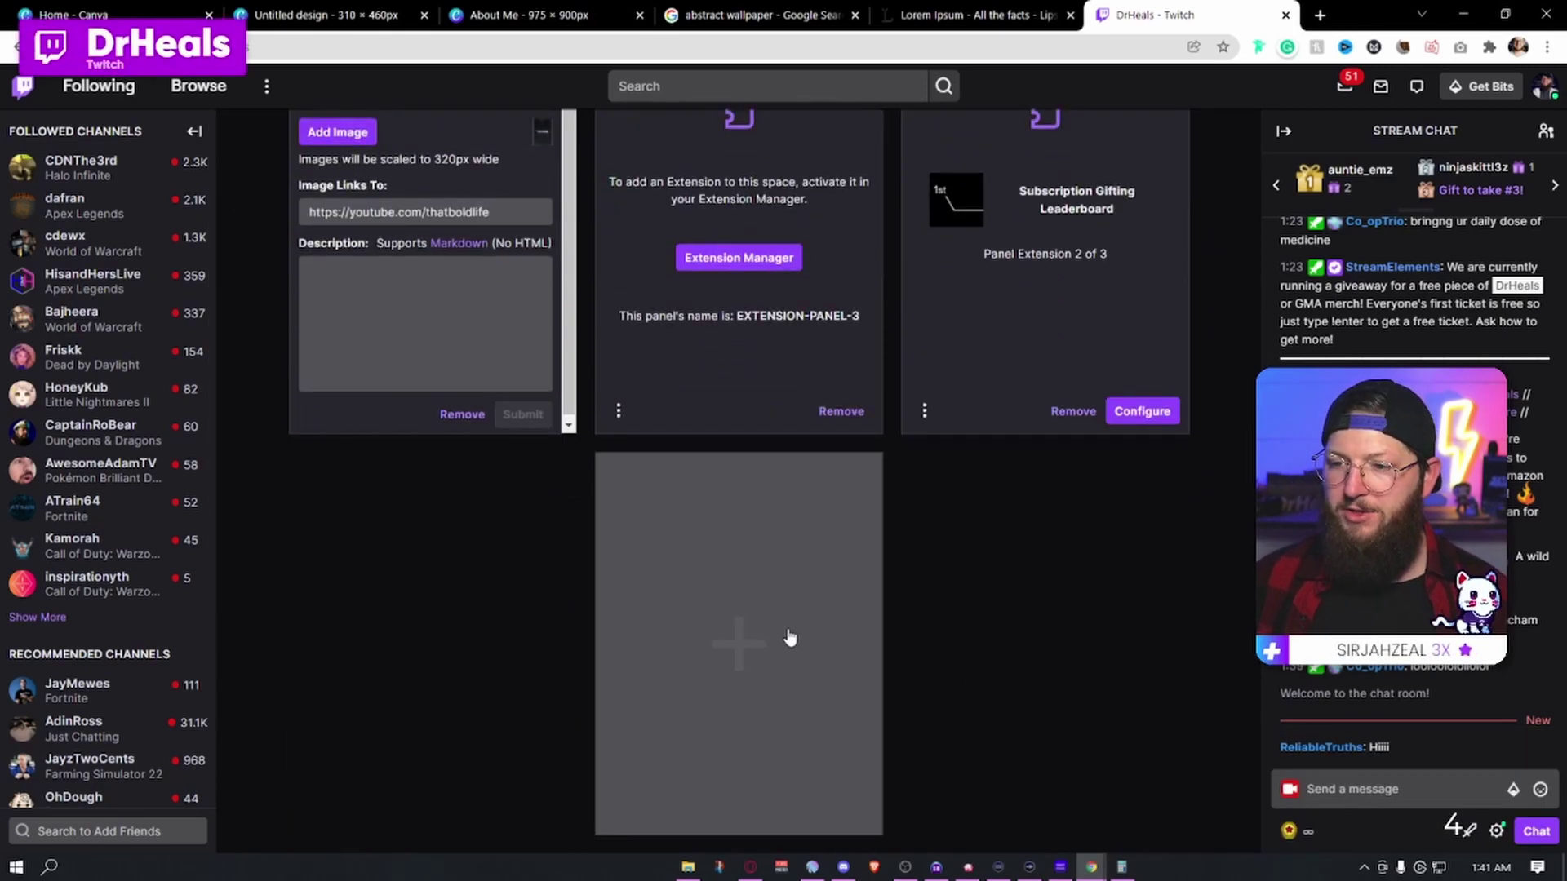
{"action": "left_click", "coordinate": [789, 637]}
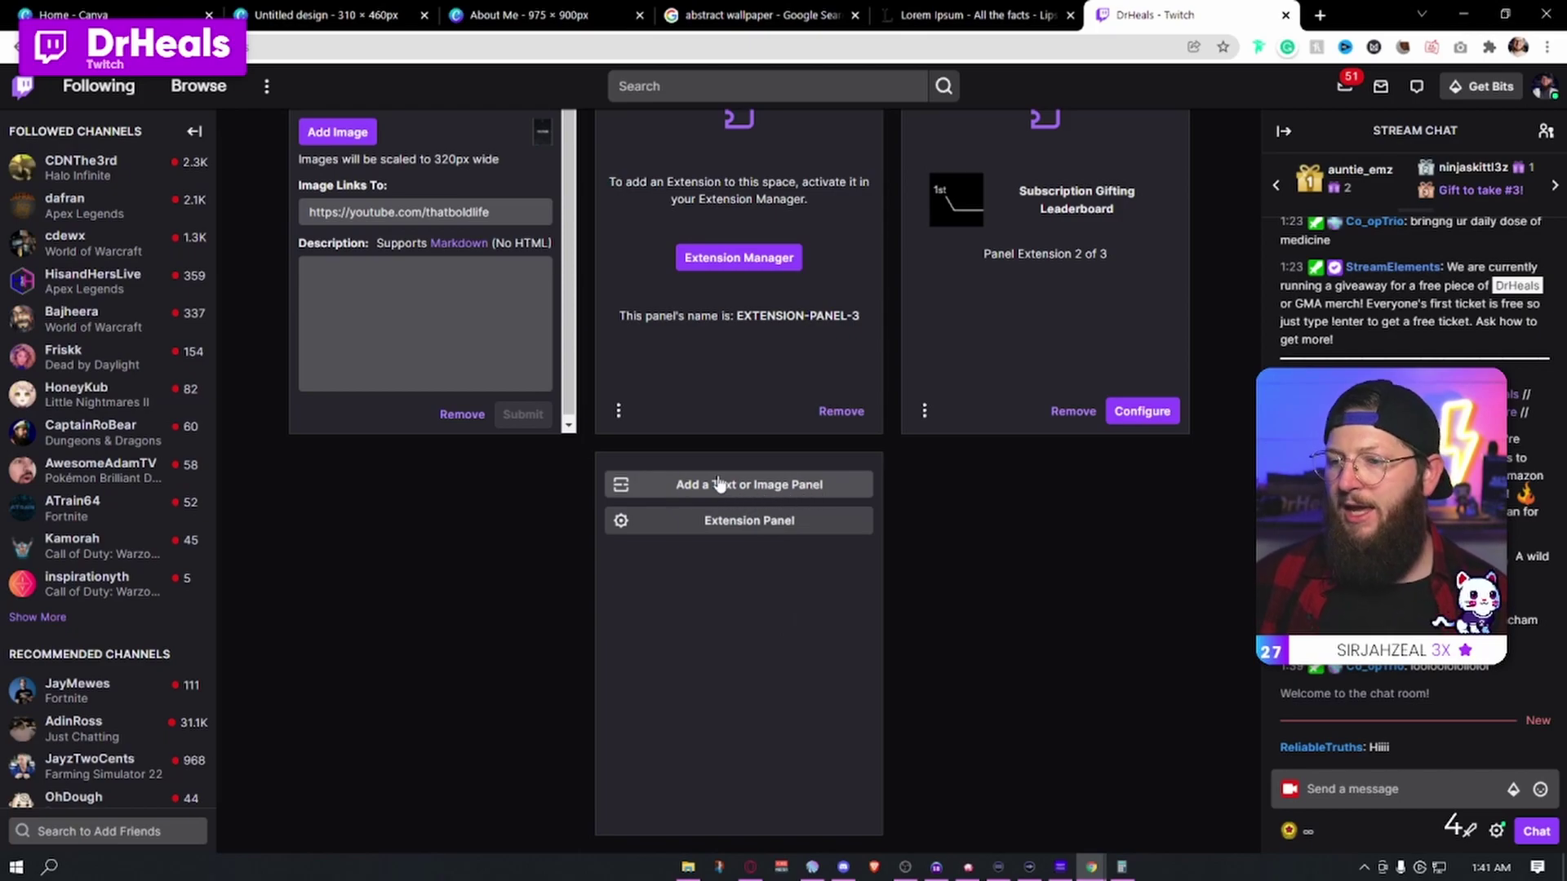
{"action": "left_click", "coordinate": [767, 489]}
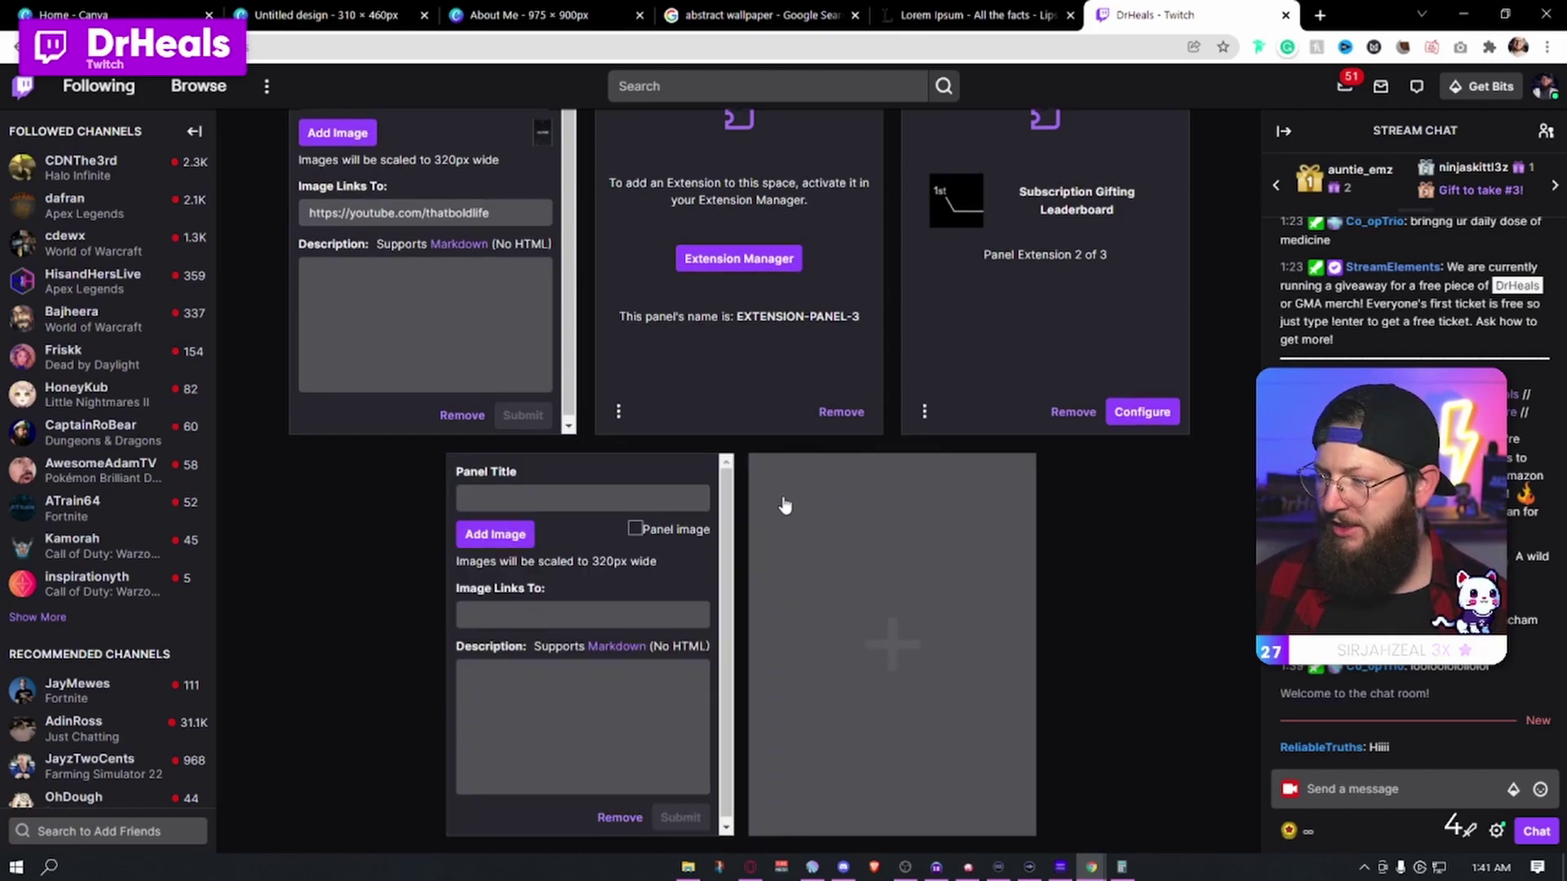
Step: Upload the About Me tile image to the new panel, crop it to the full tile and submit the panel
{"action": "left_click", "coordinate": [496, 536]}
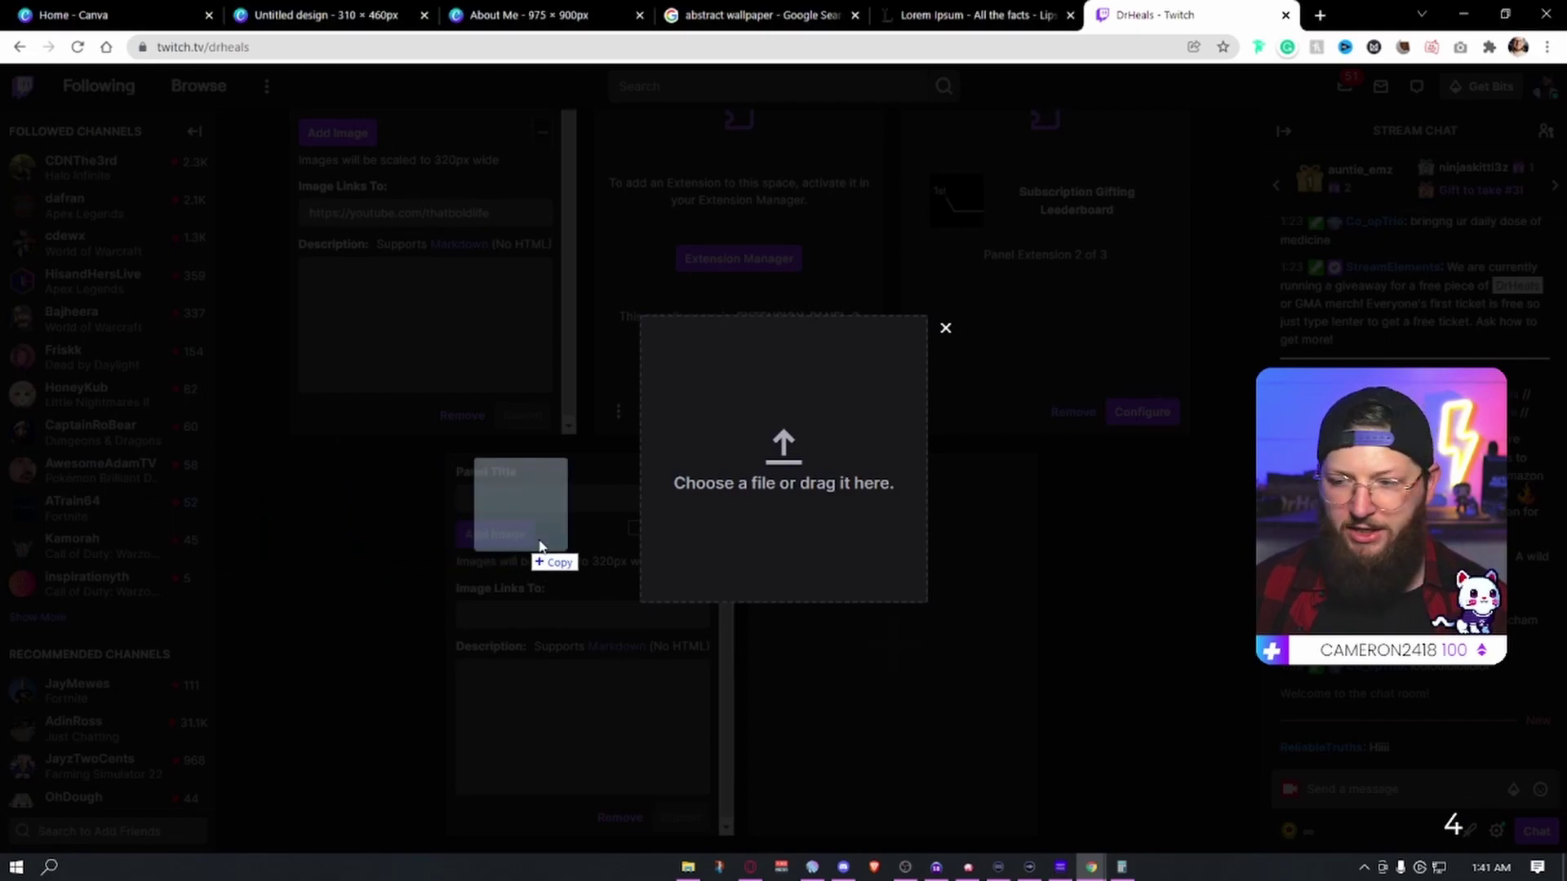
{"action": "left_click_drag", "start_coordinate": [542, 549], "coordinate": [784, 487]}
{"action": "left_click_drag", "start_coordinate": [785, 398], "coordinate": [797, 682]}
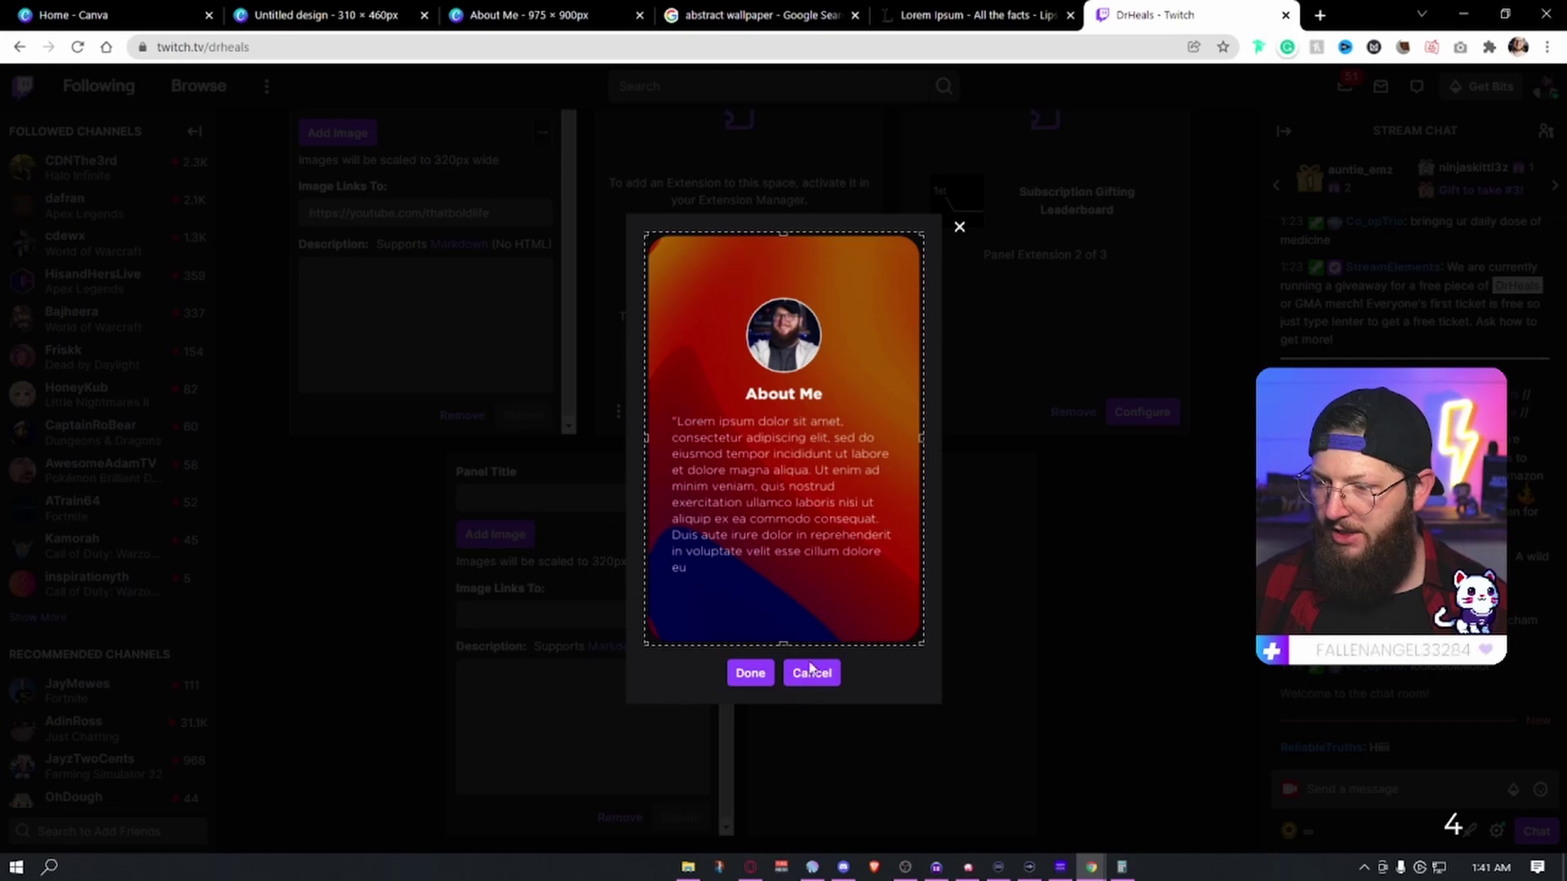
{"action": "left_click", "coordinate": [754, 681]}
{"action": "left_click", "coordinate": [681, 817]}
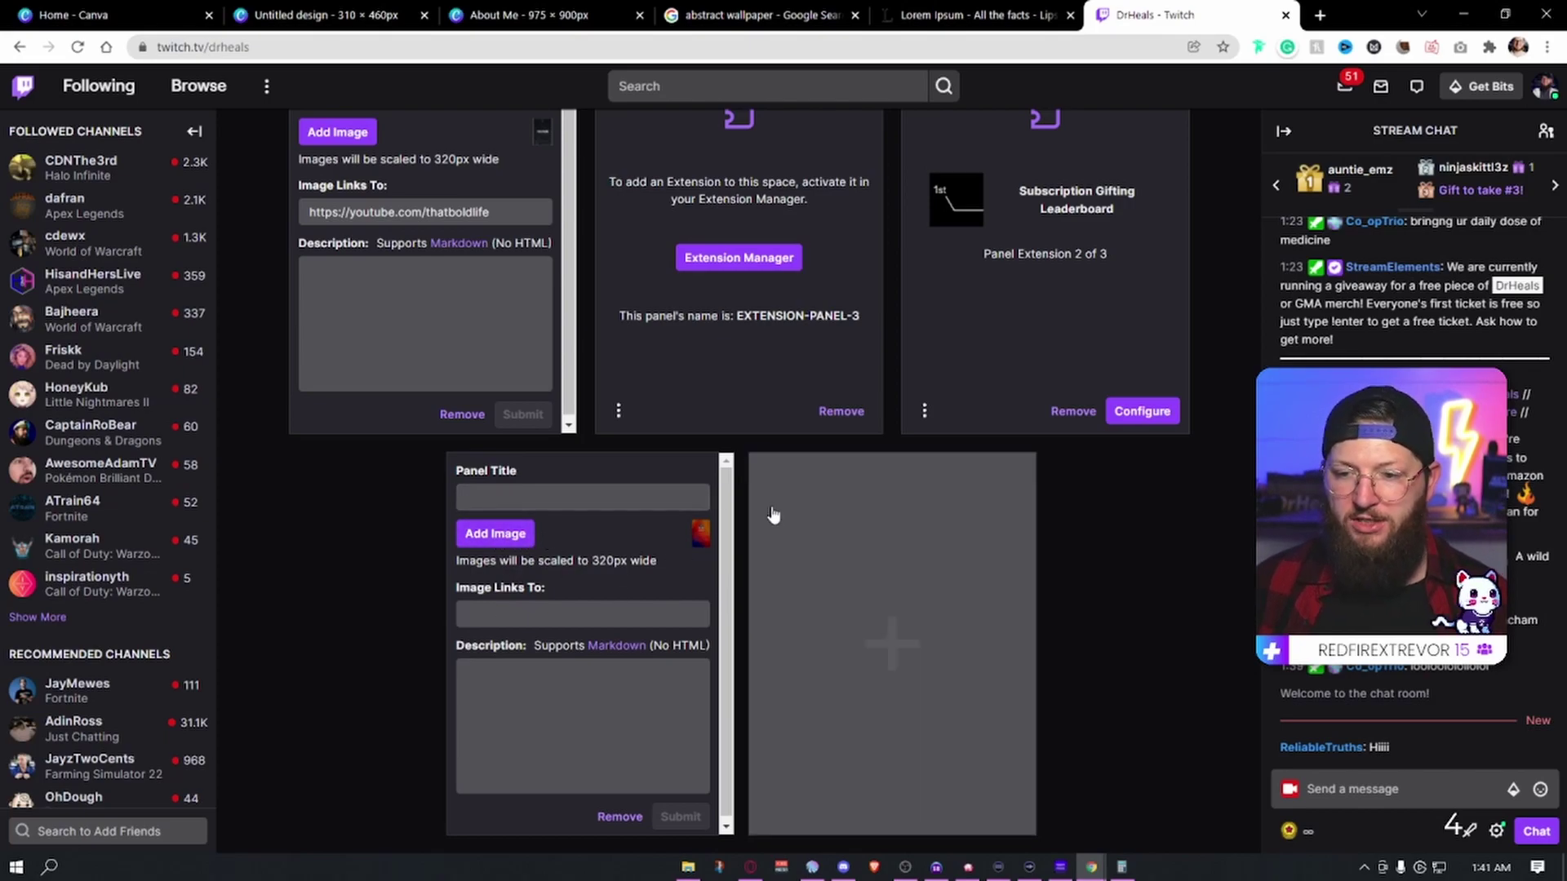
Step: Add another text or image panel, upload the YouTube tile image to it and crop it to the full tile
{"action": "left_click", "coordinate": [910, 622]}
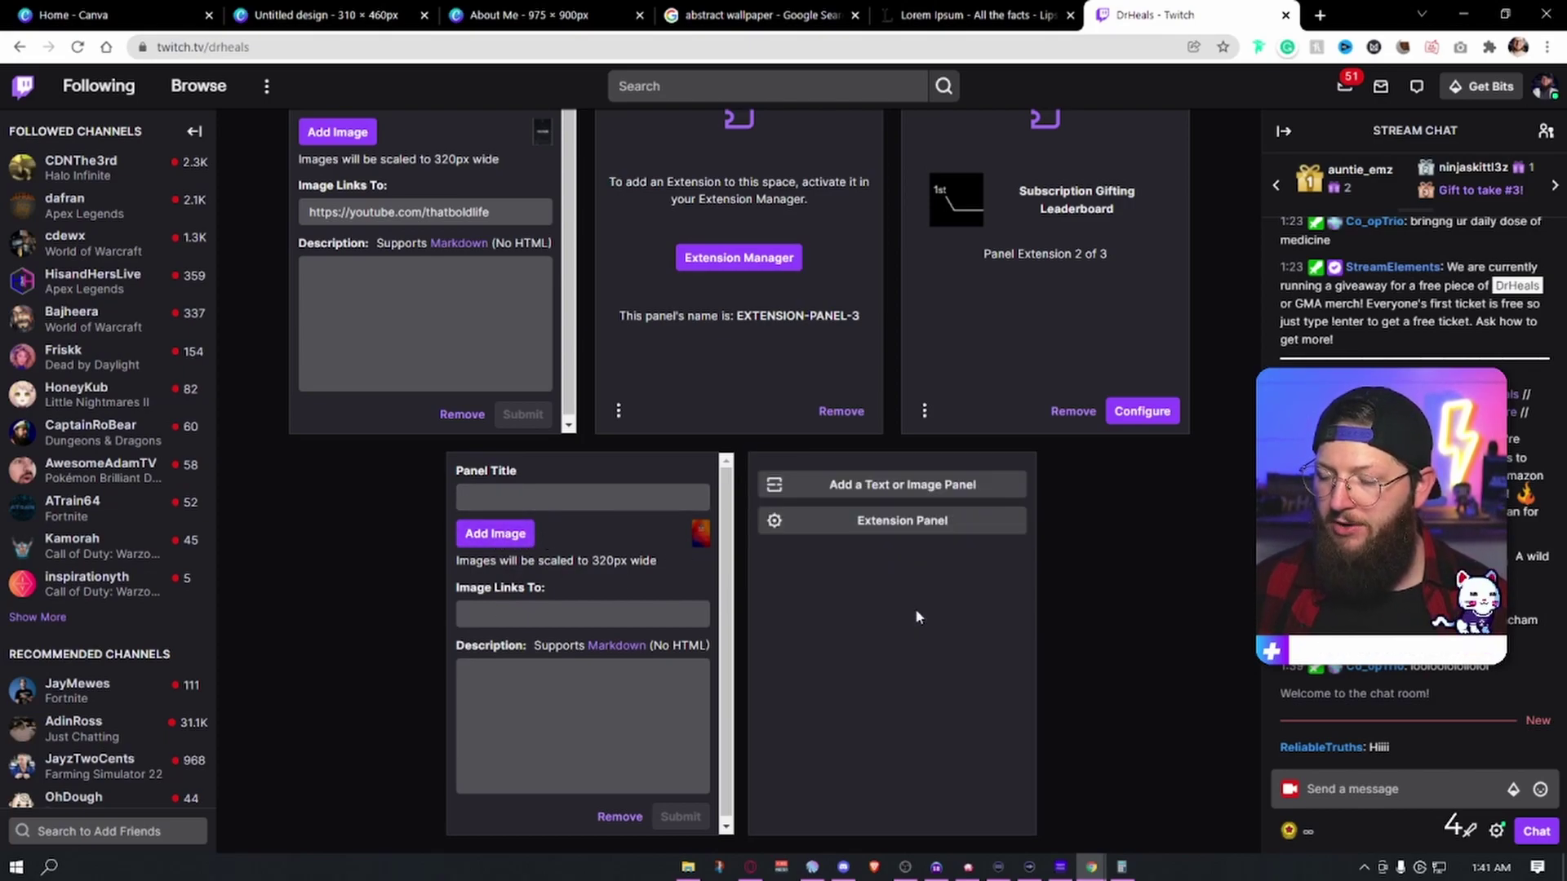
{"action": "left_click", "coordinate": [907, 490]}
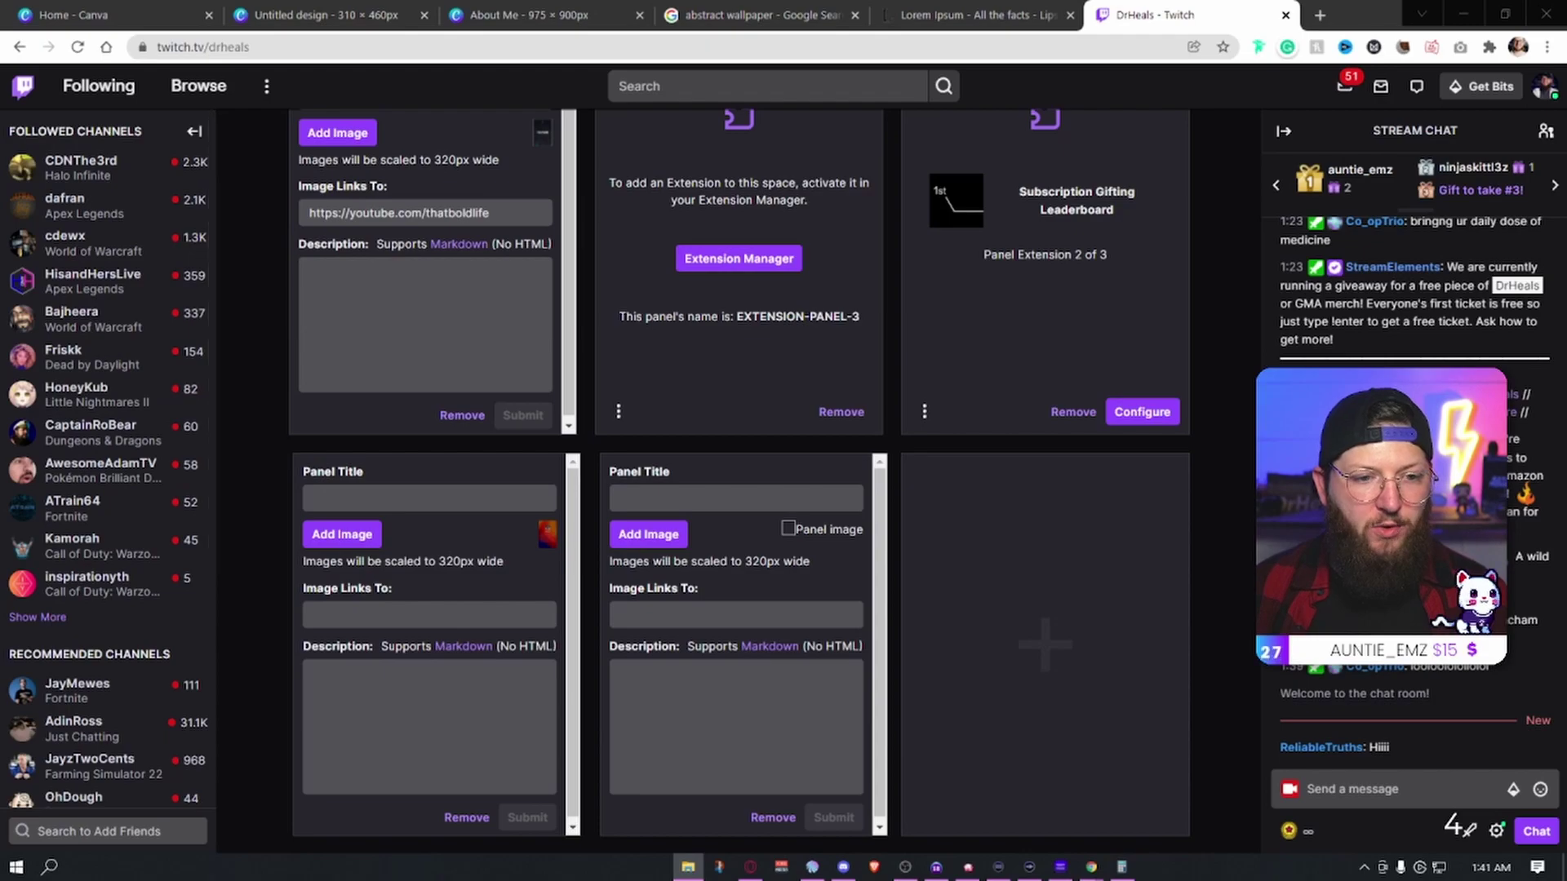
{"action": "left_click_drag", "start_coordinate": [20, 646], "coordinate": [658, 545]}
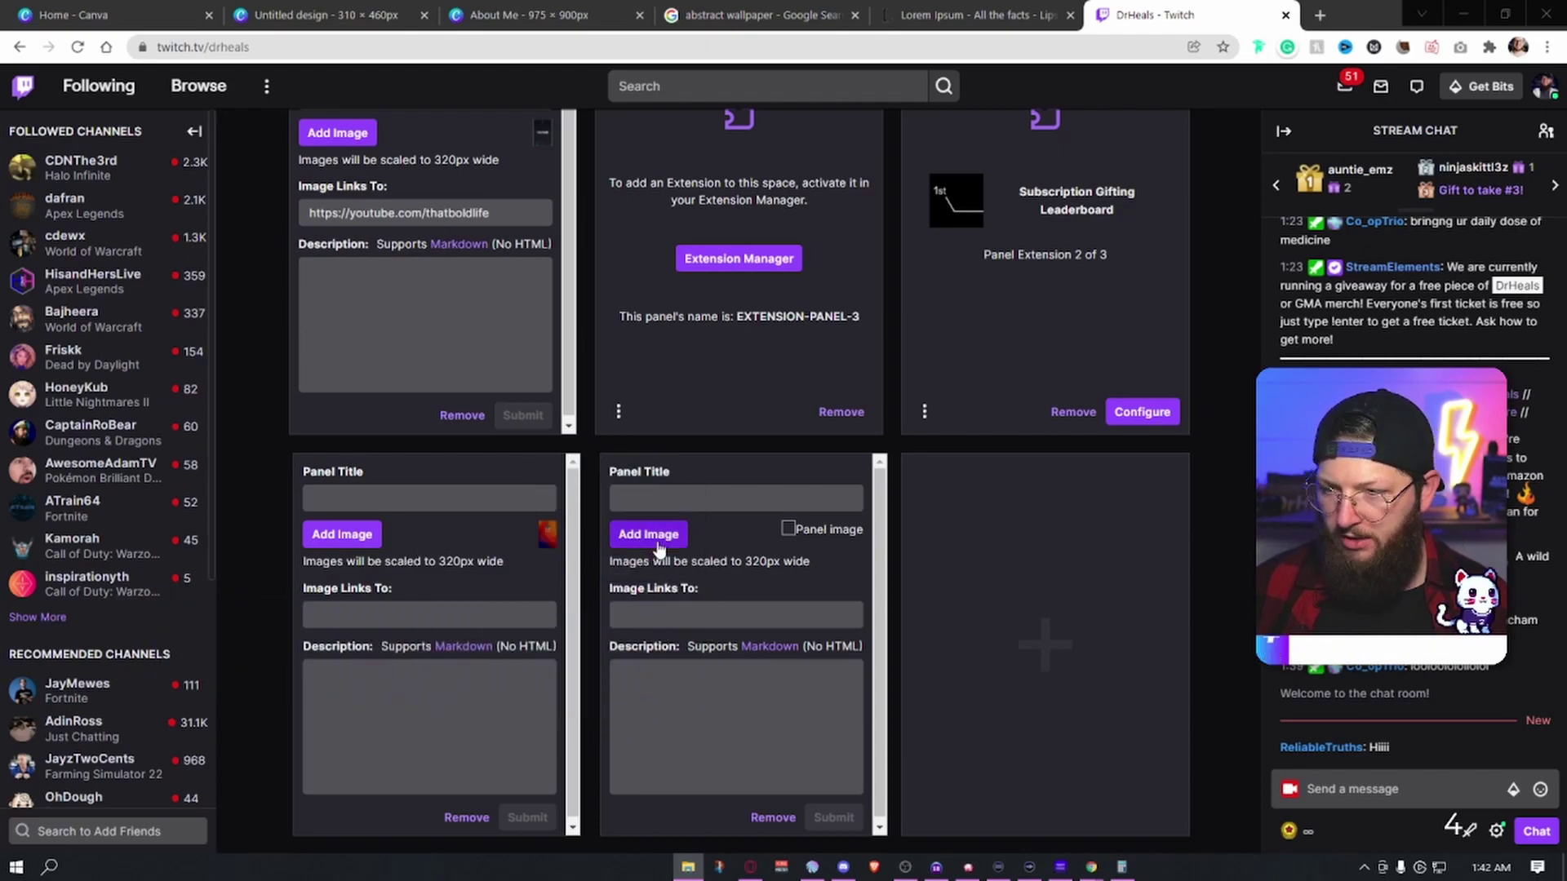
{"action": "left_click", "coordinate": [659, 543]}
{"action": "left_click", "coordinate": [658, 537]}
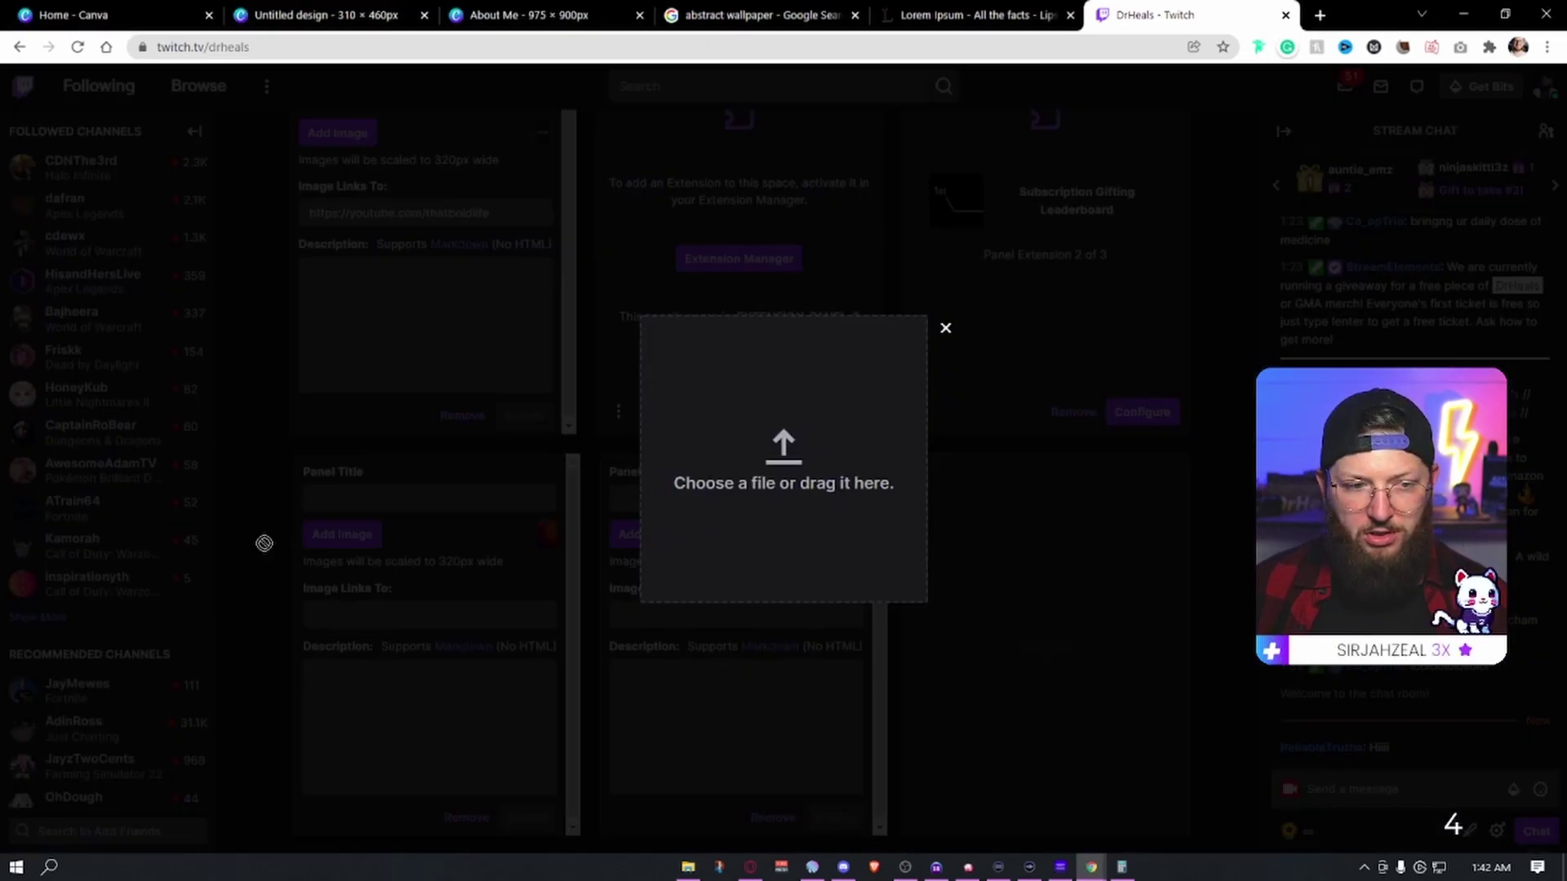
{"action": "left_click_drag", "start_coordinate": [262, 542], "coordinate": [759, 482]}
{"action": "left_click_drag", "start_coordinate": [785, 392], "coordinate": [840, 655]}
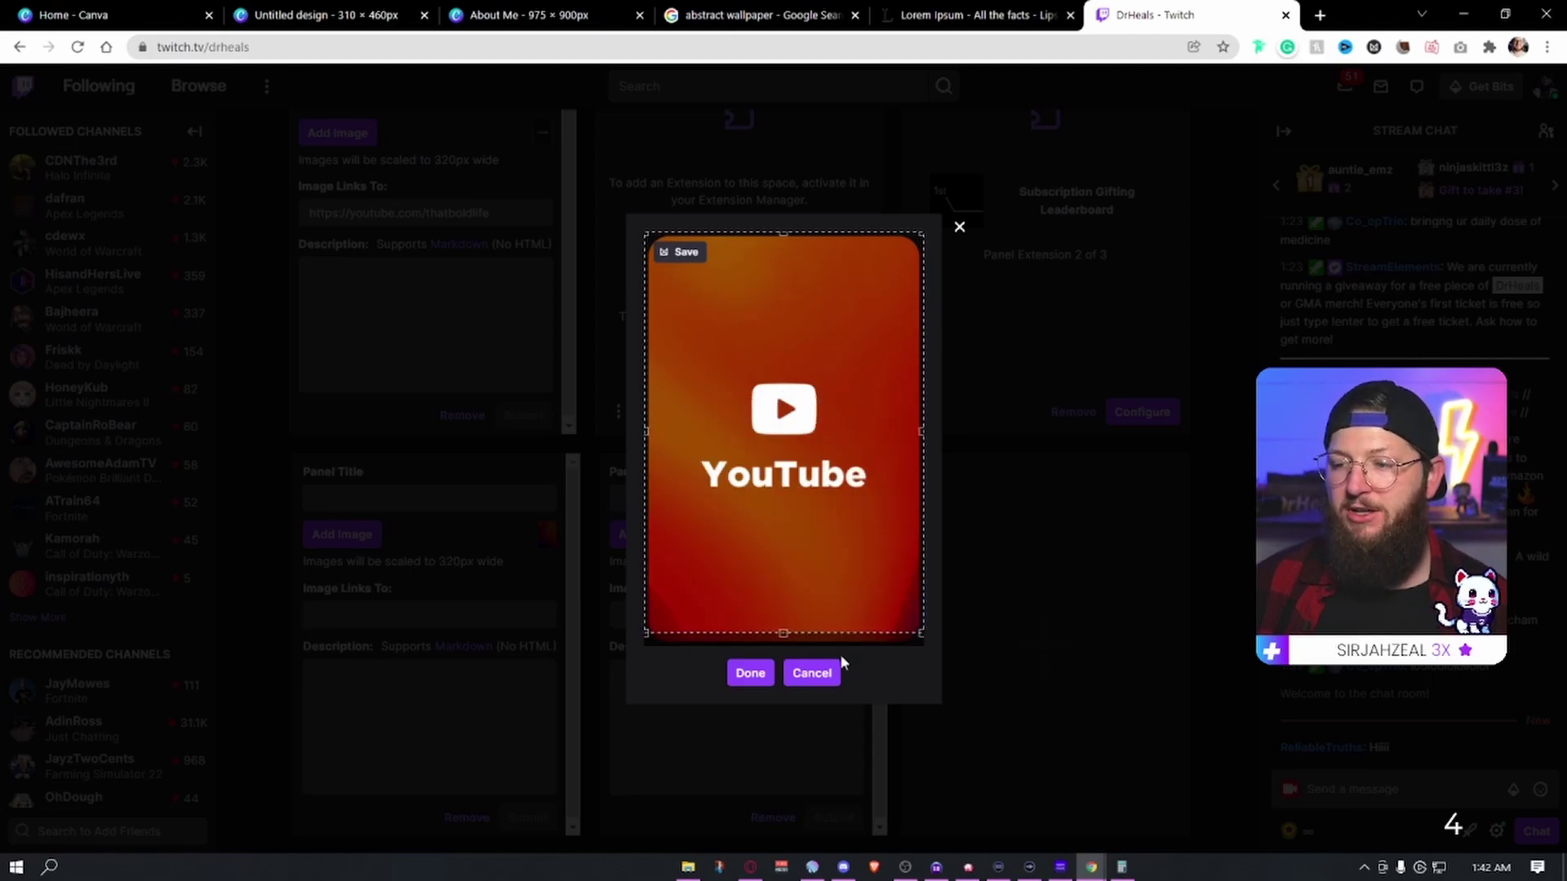
{"action": "left_click", "coordinate": [750, 675]}
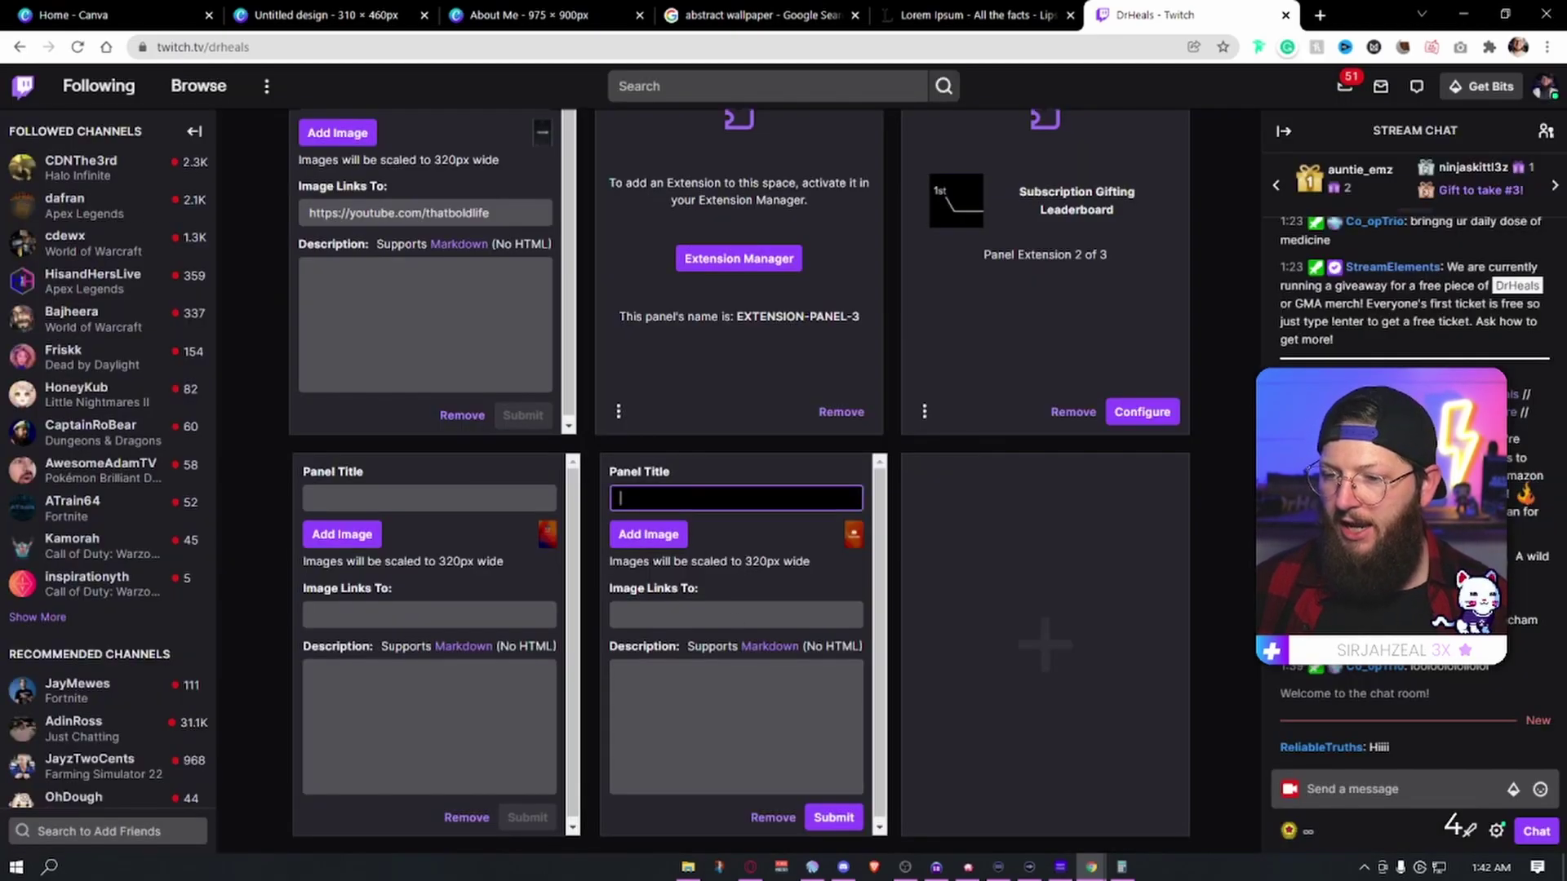
{"action": "left_click", "coordinate": [767, 614]}
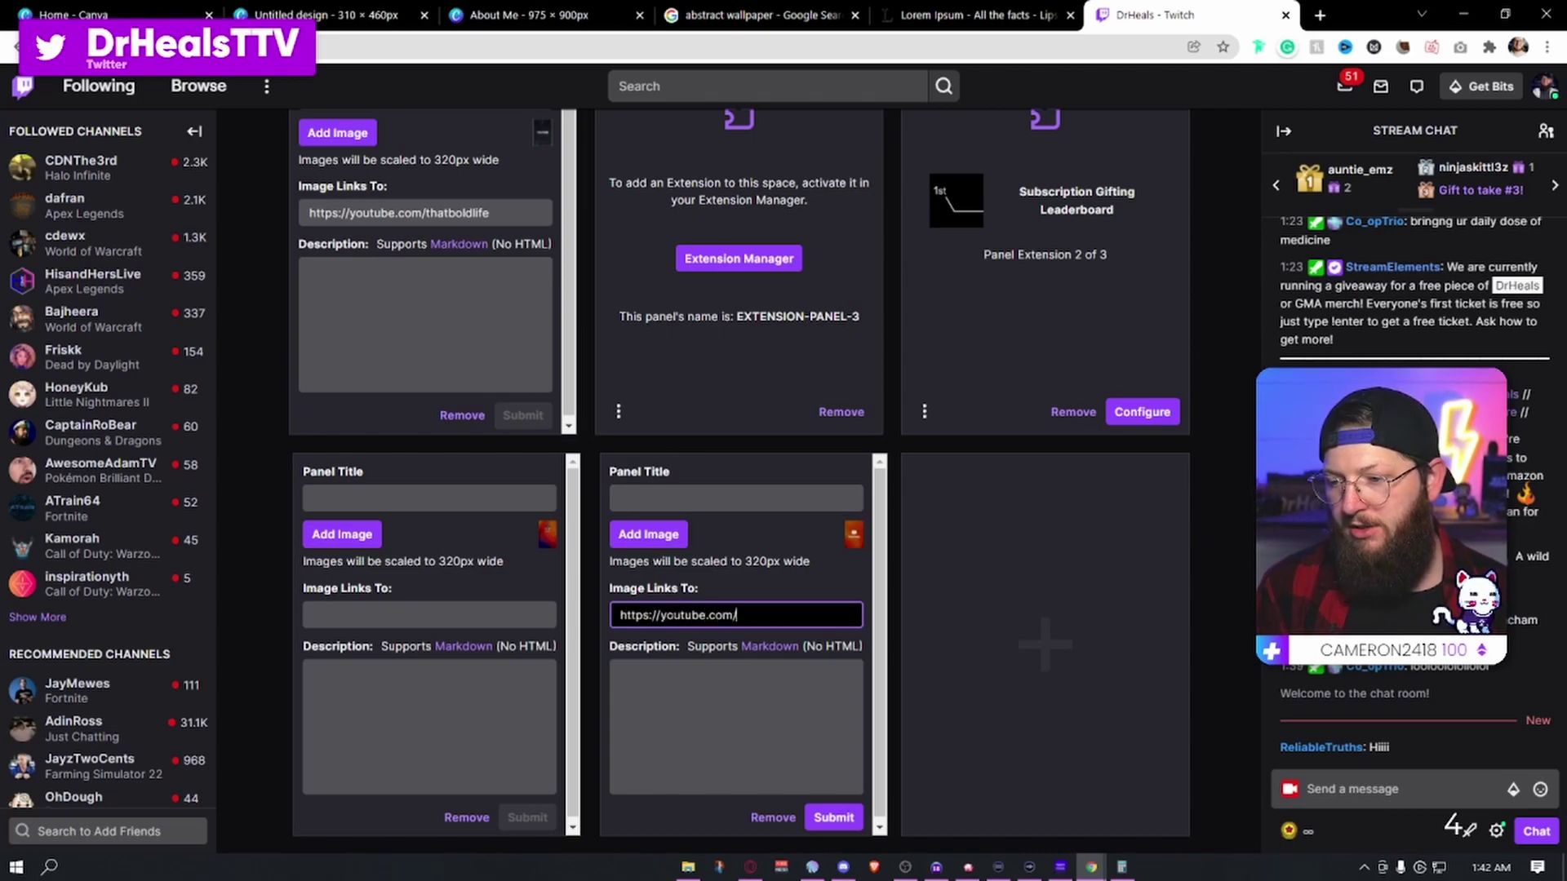
{"action": "type", "text": "https://youtube.com/drheals"}
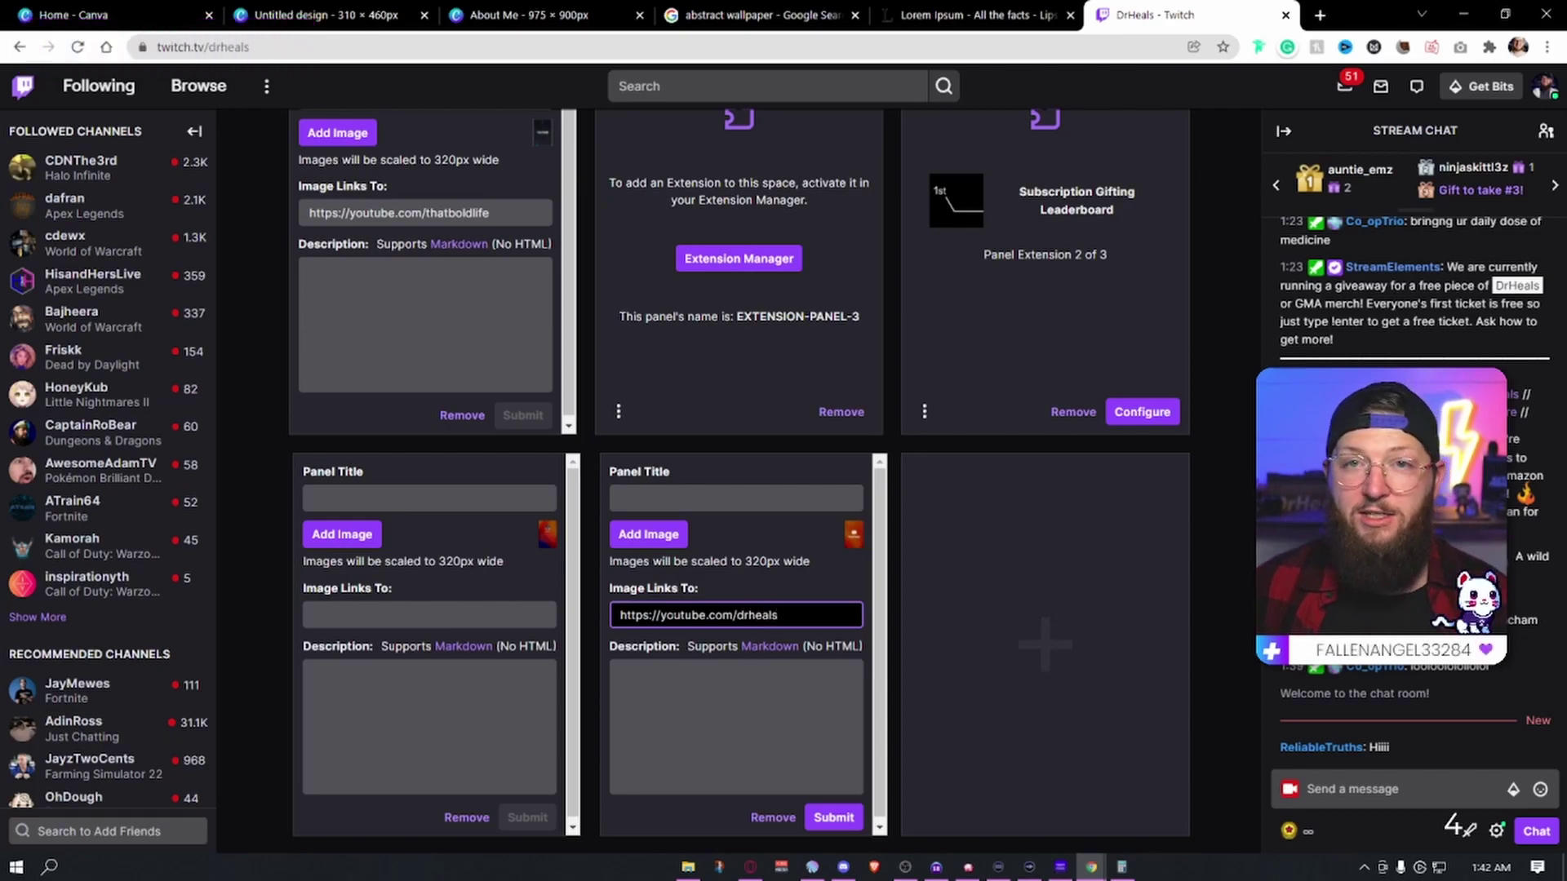
{"action": "left_click", "coordinate": [833, 817]}
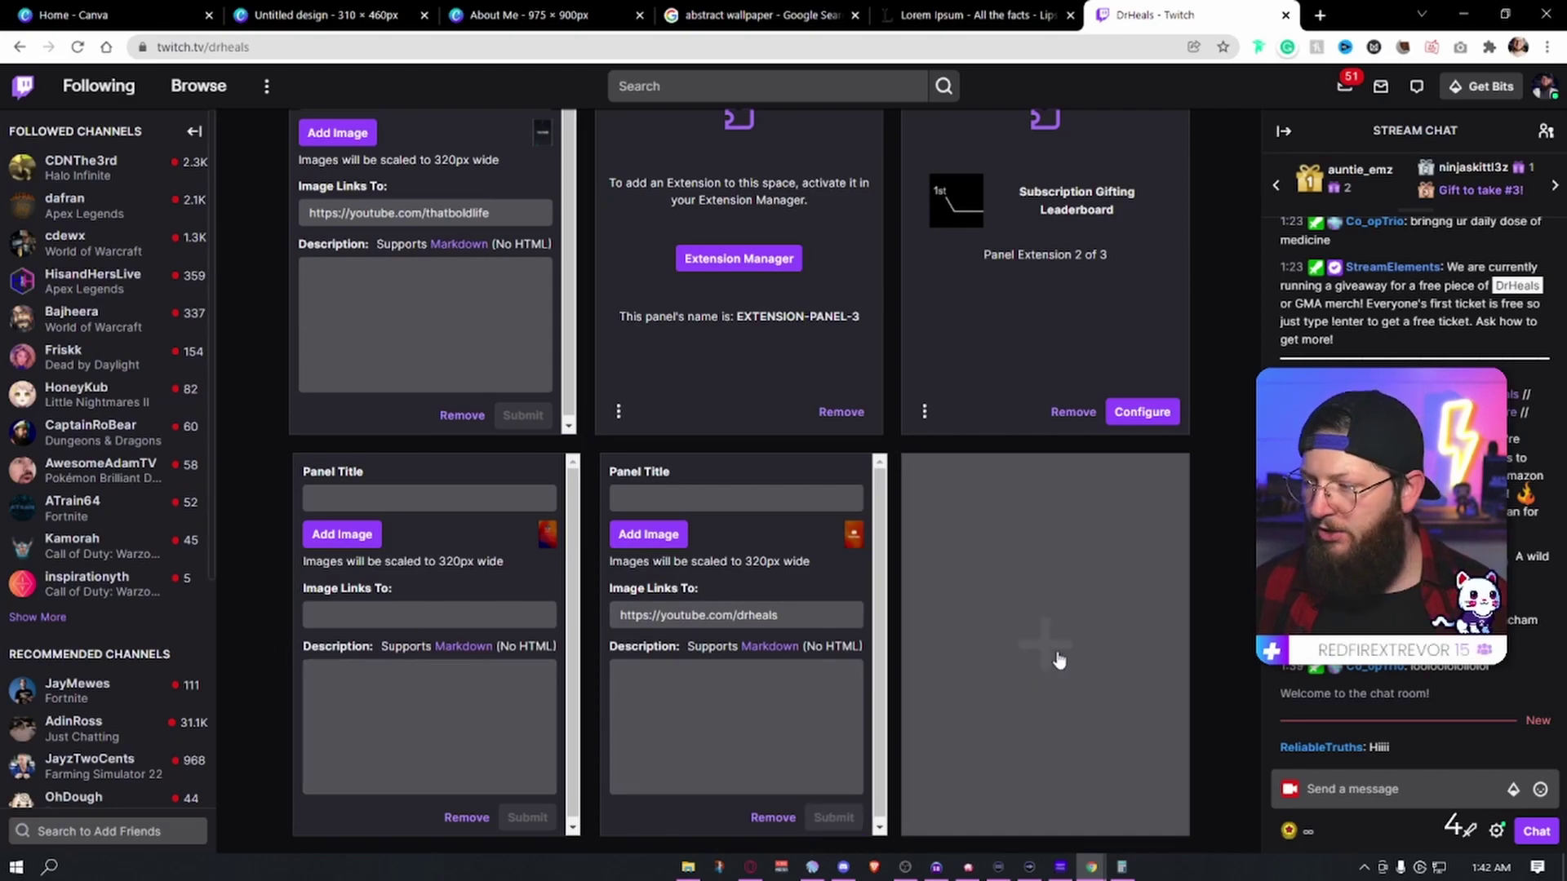
Step: Turn off panel editing and review the new About Me and YouTube tiles alongside the existing channel panels
{"action": "scroll", "coordinate": [518, 408], "scroll_direction": "up", "scroll_amount": 20}
{"action": "scroll", "coordinate": [395, 542], "scroll_direction": "down", "scroll_amount": 4}
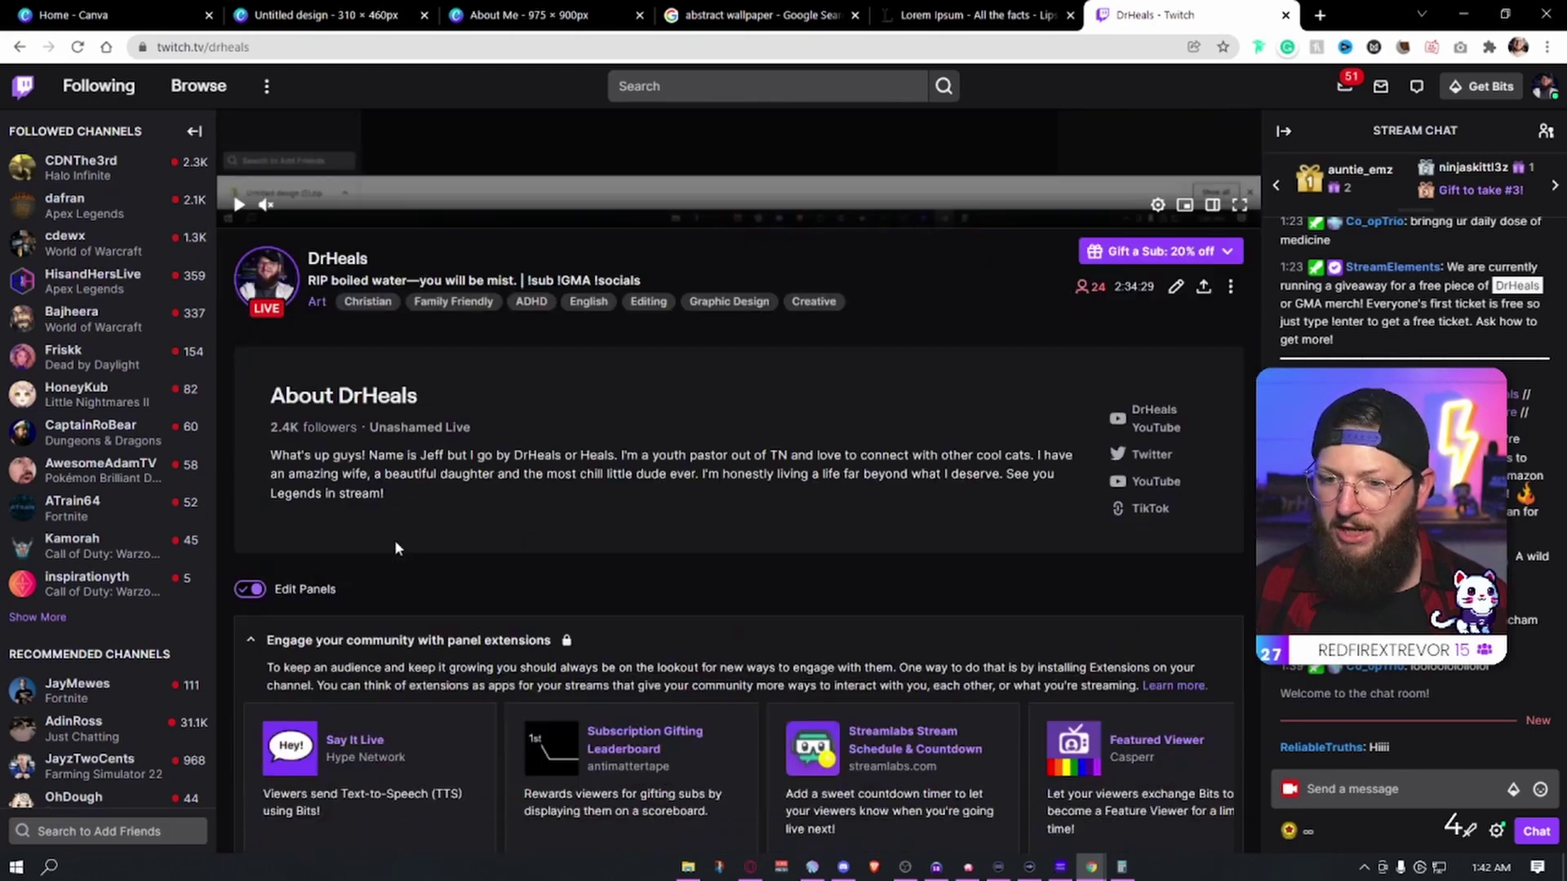
{"action": "left_click", "coordinate": [249, 564]}
{"action": "scroll", "coordinate": [738, 534], "scroll_direction": "down", "scroll_amount": 15}
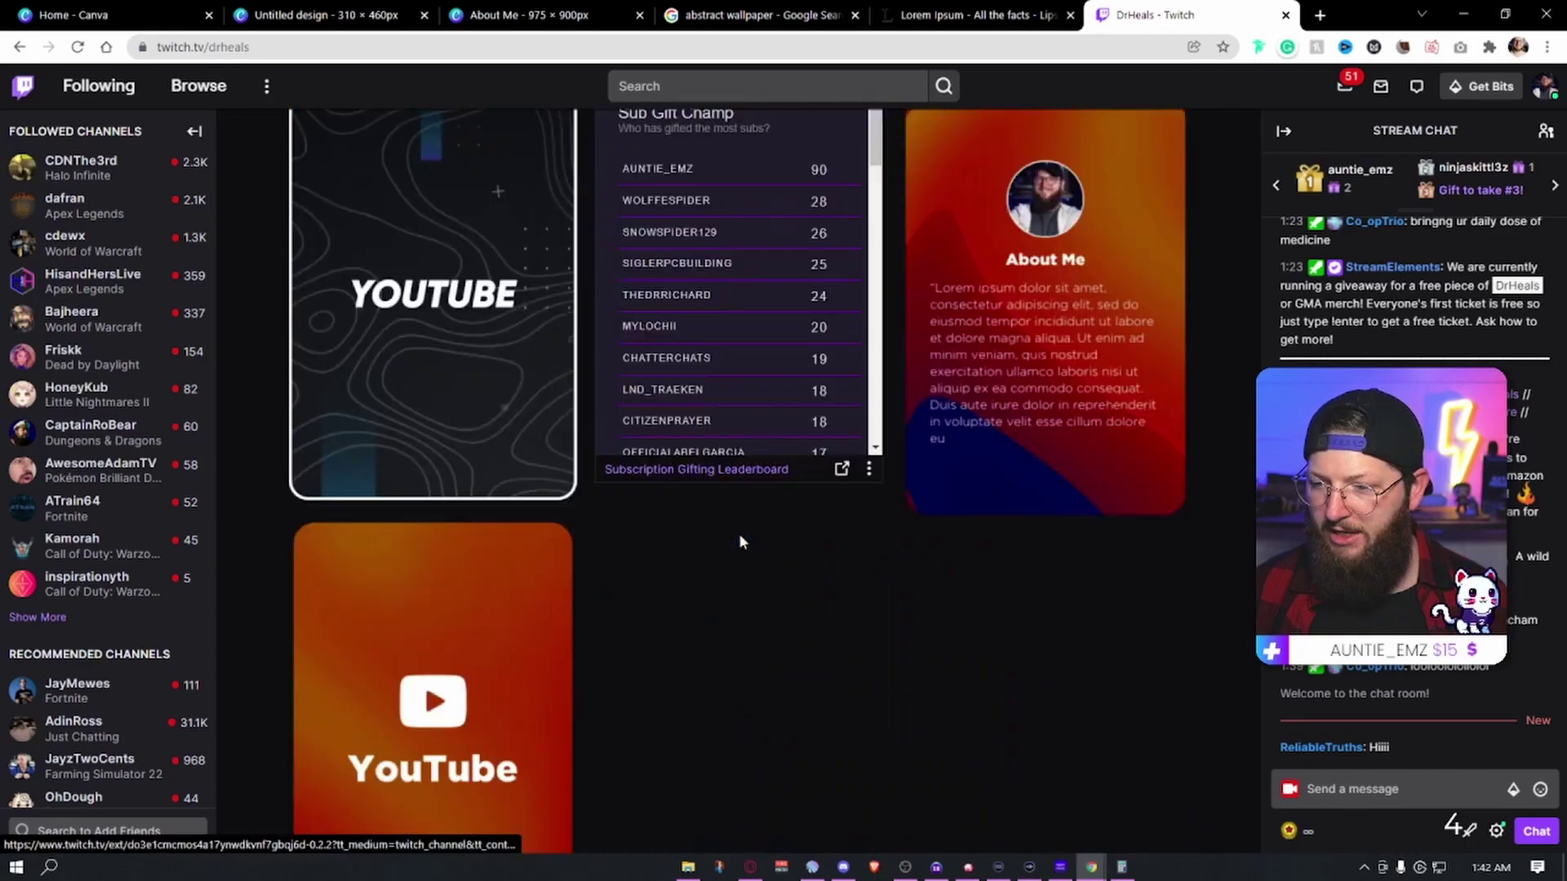
{"action": "scroll", "coordinate": [1012, 359], "scroll_direction": "up", "scroll_amount": 5}
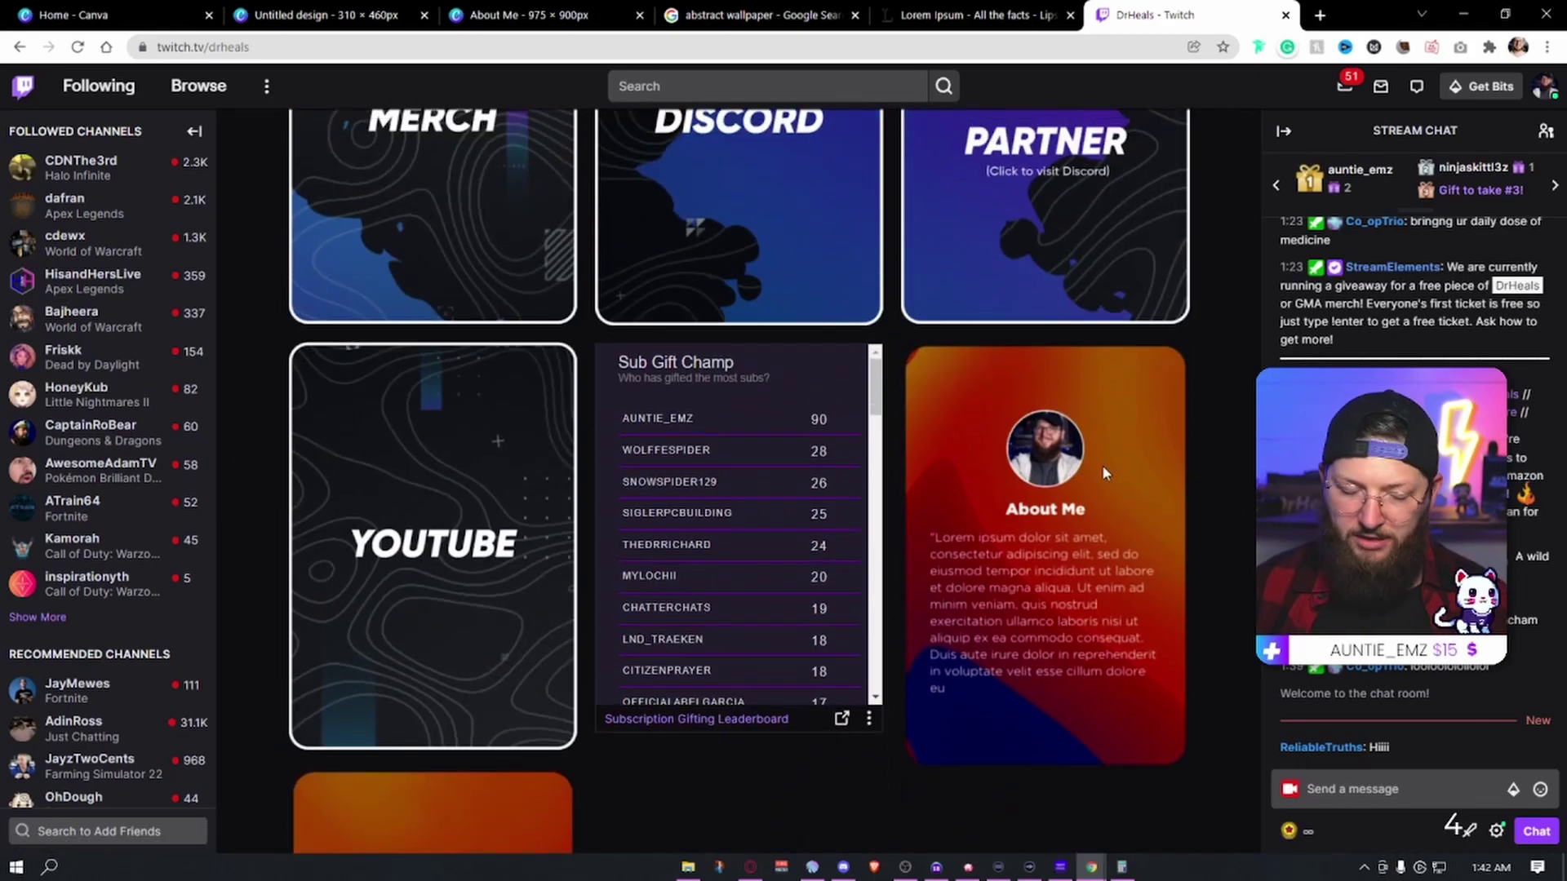
{"action": "scroll", "coordinate": [1140, 462], "scroll_direction": "up", "scroll_amount": 10}
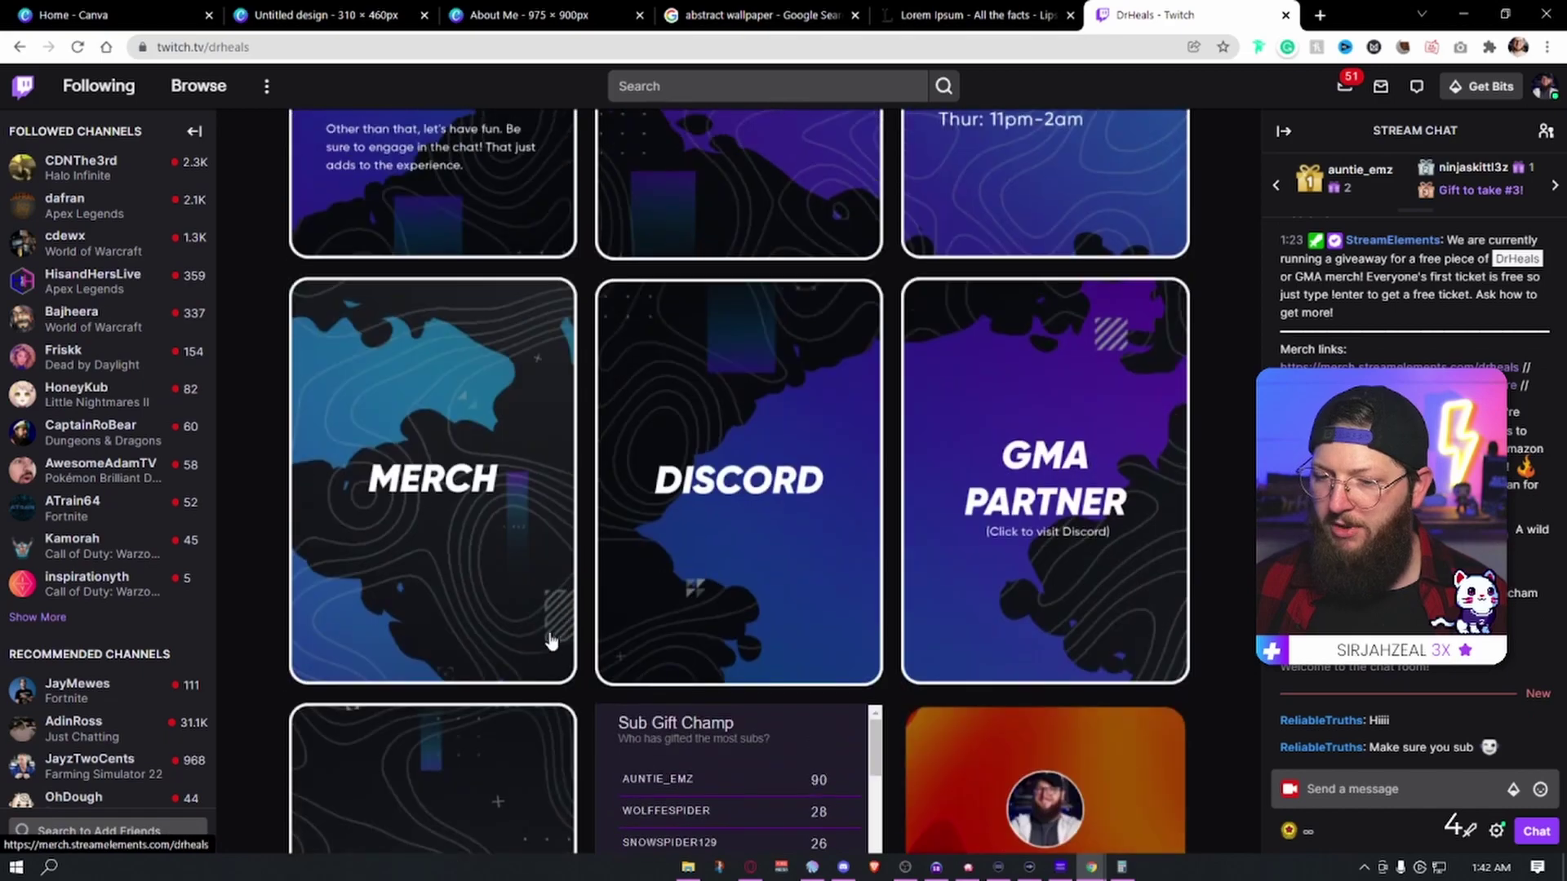
Step: Test the new YouTube tile's link, close the tab it opens and return to the Twitch channel's panels
{"action": "scroll", "coordinate": [517, 622], "scroll_direction": "down", "scroll_amount": 10}
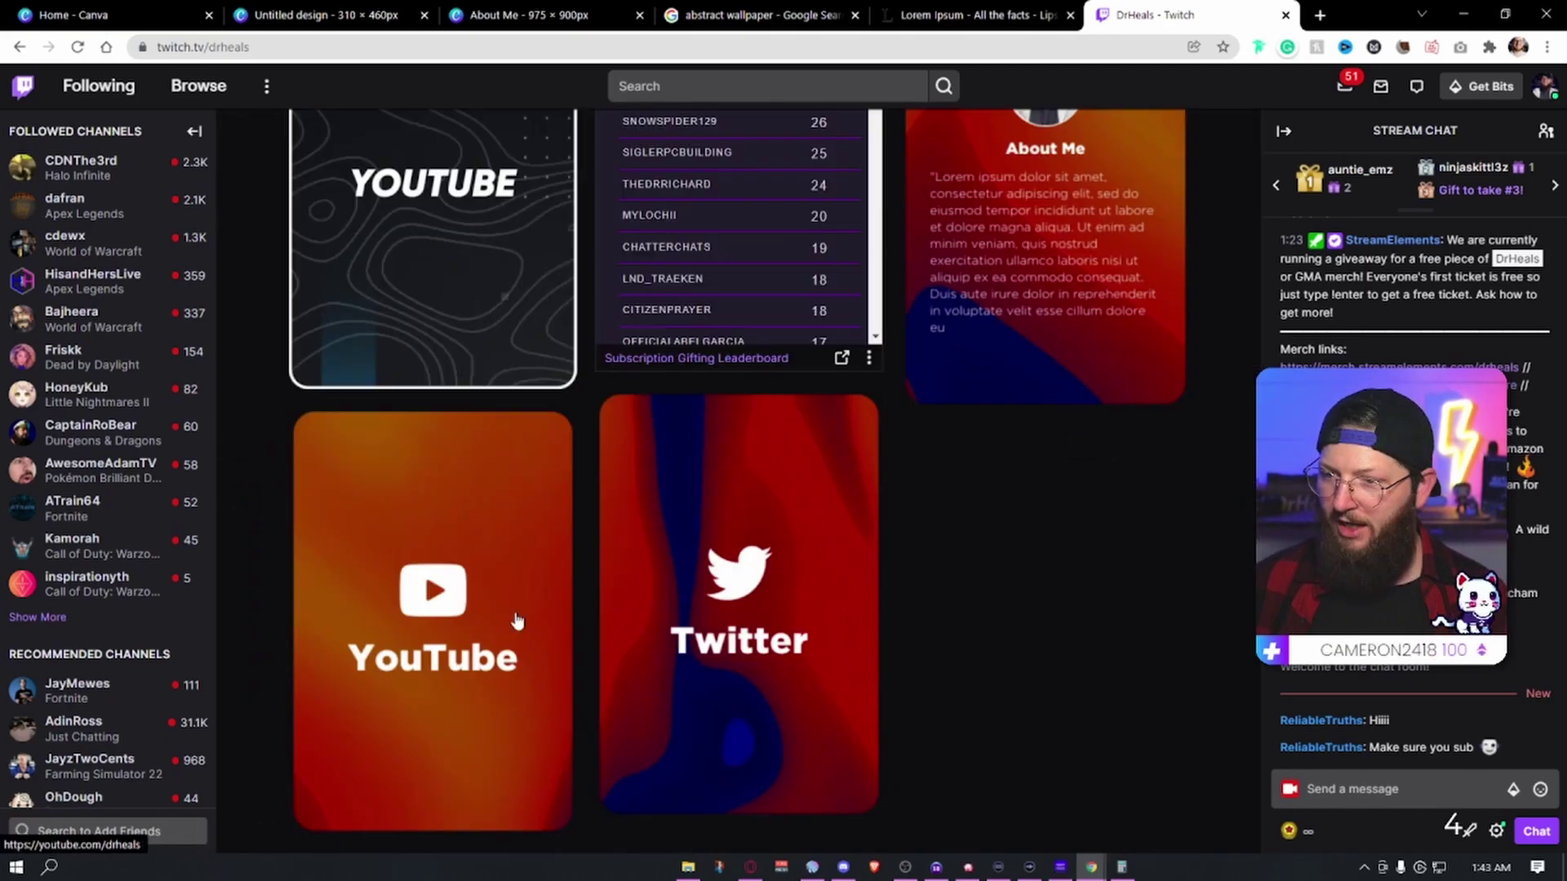
{"action": "scroll", "coordinate": [700, 363], "scroll_direction": "up", "scroll_amount": 2}
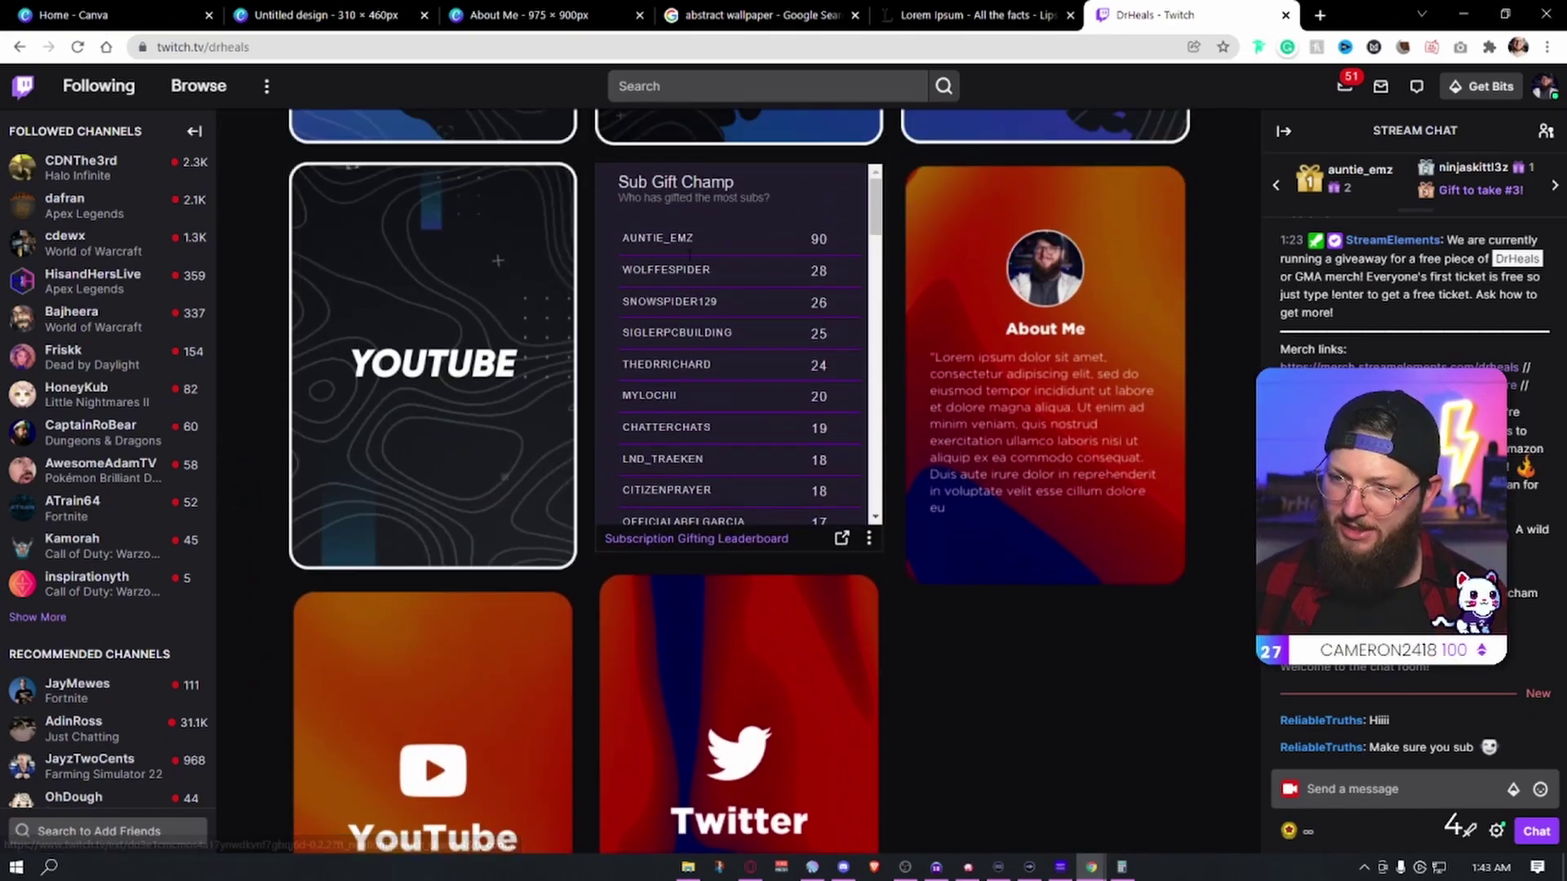
{"action": "scroll", "coordinate": [700, 581], "scroll_direction": "down", "scroll_amount": 2}
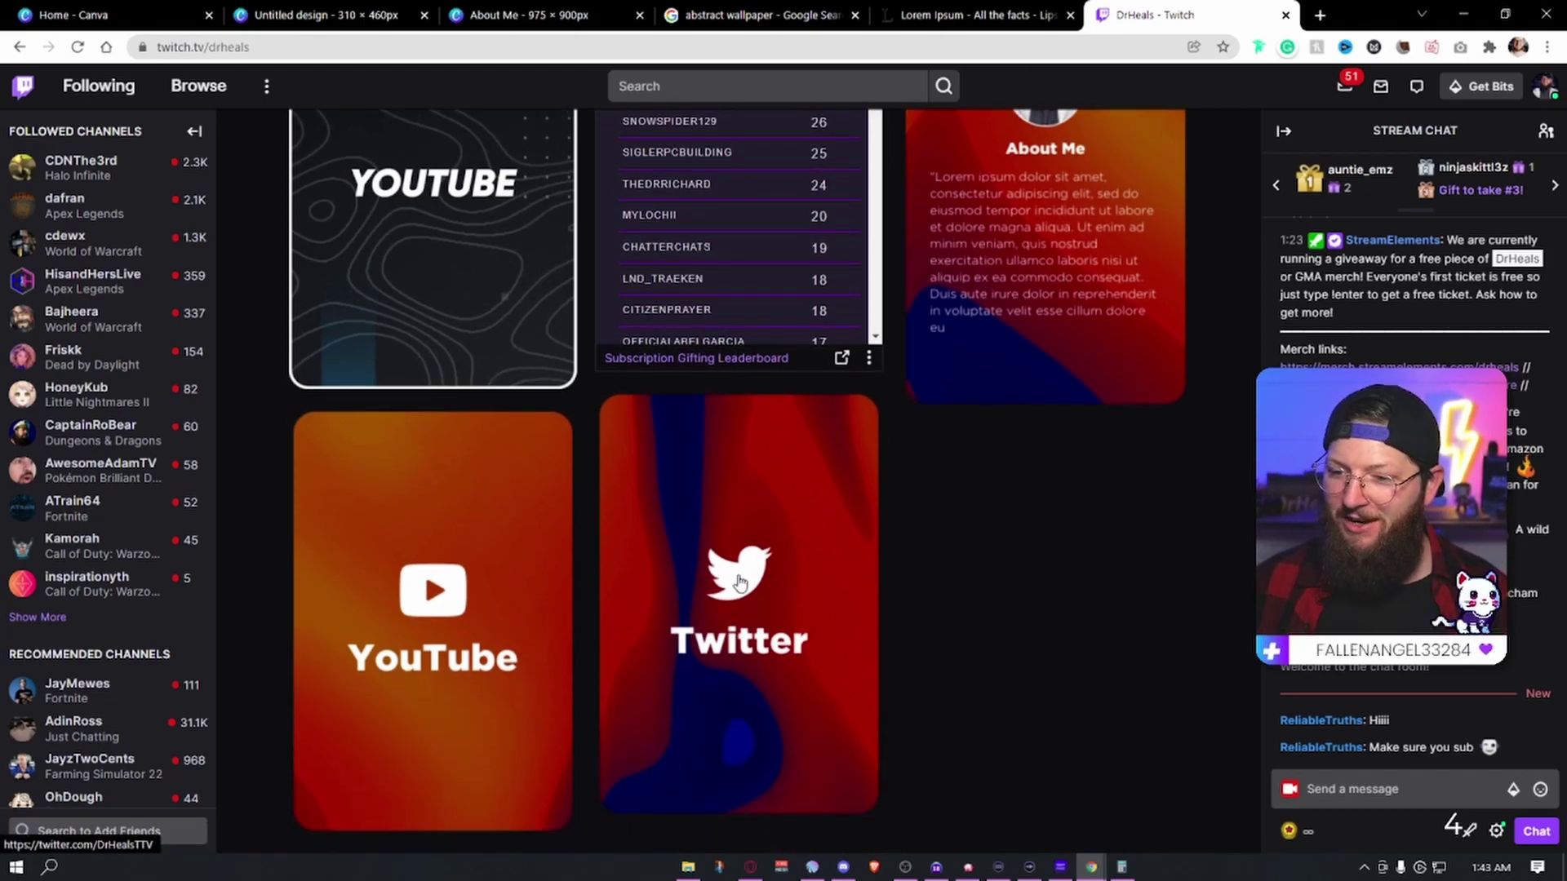
{"action": "left_click", "coordinate": [483, 600]}
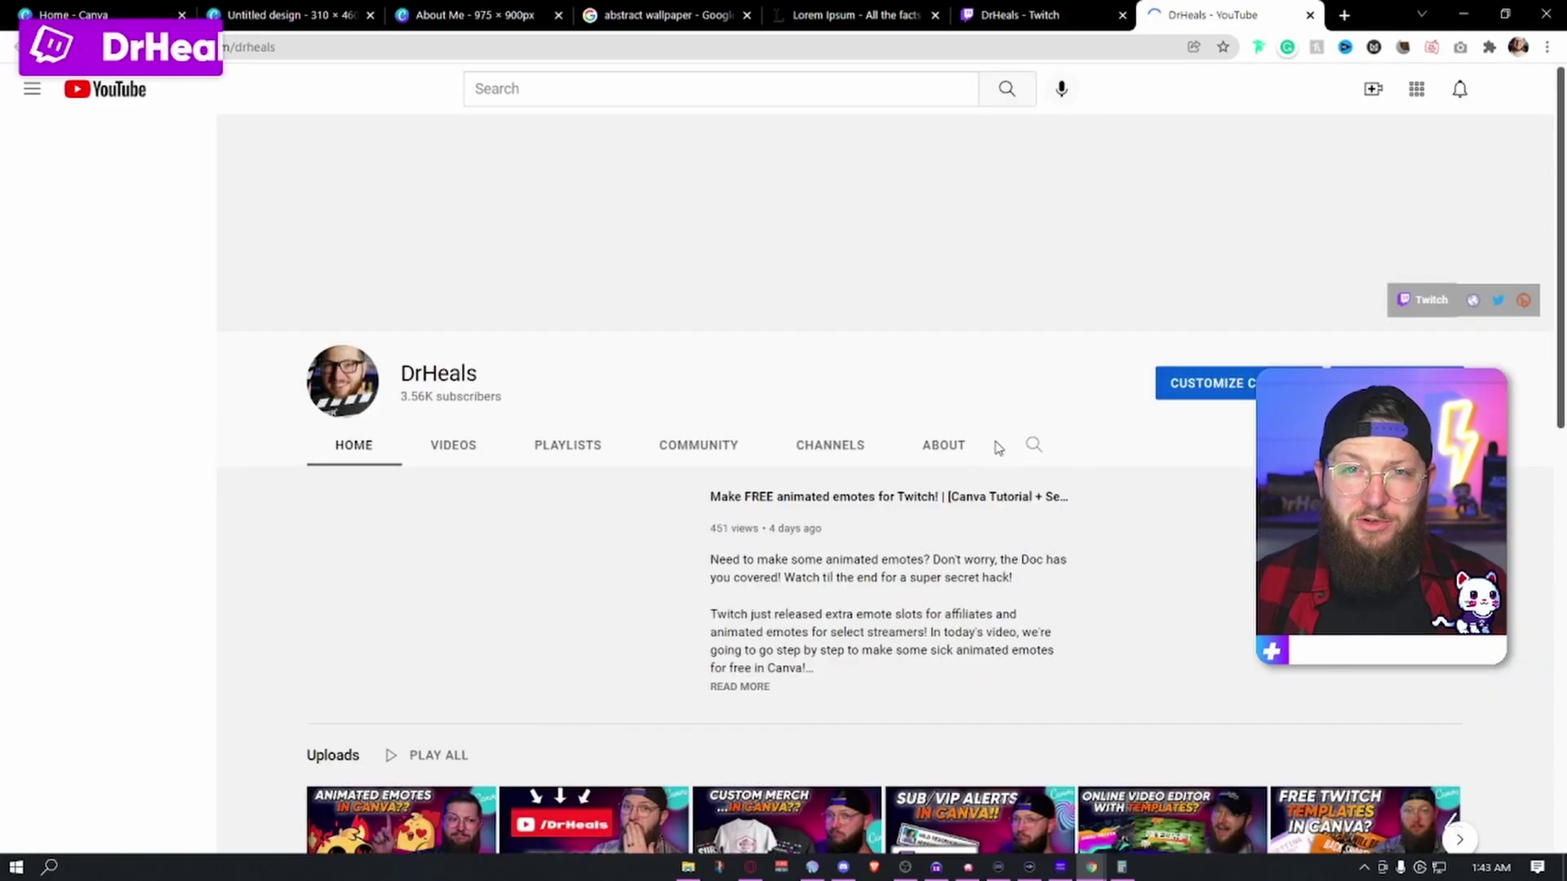
{"action": "left_click", "coordinate": [1310, 15]}
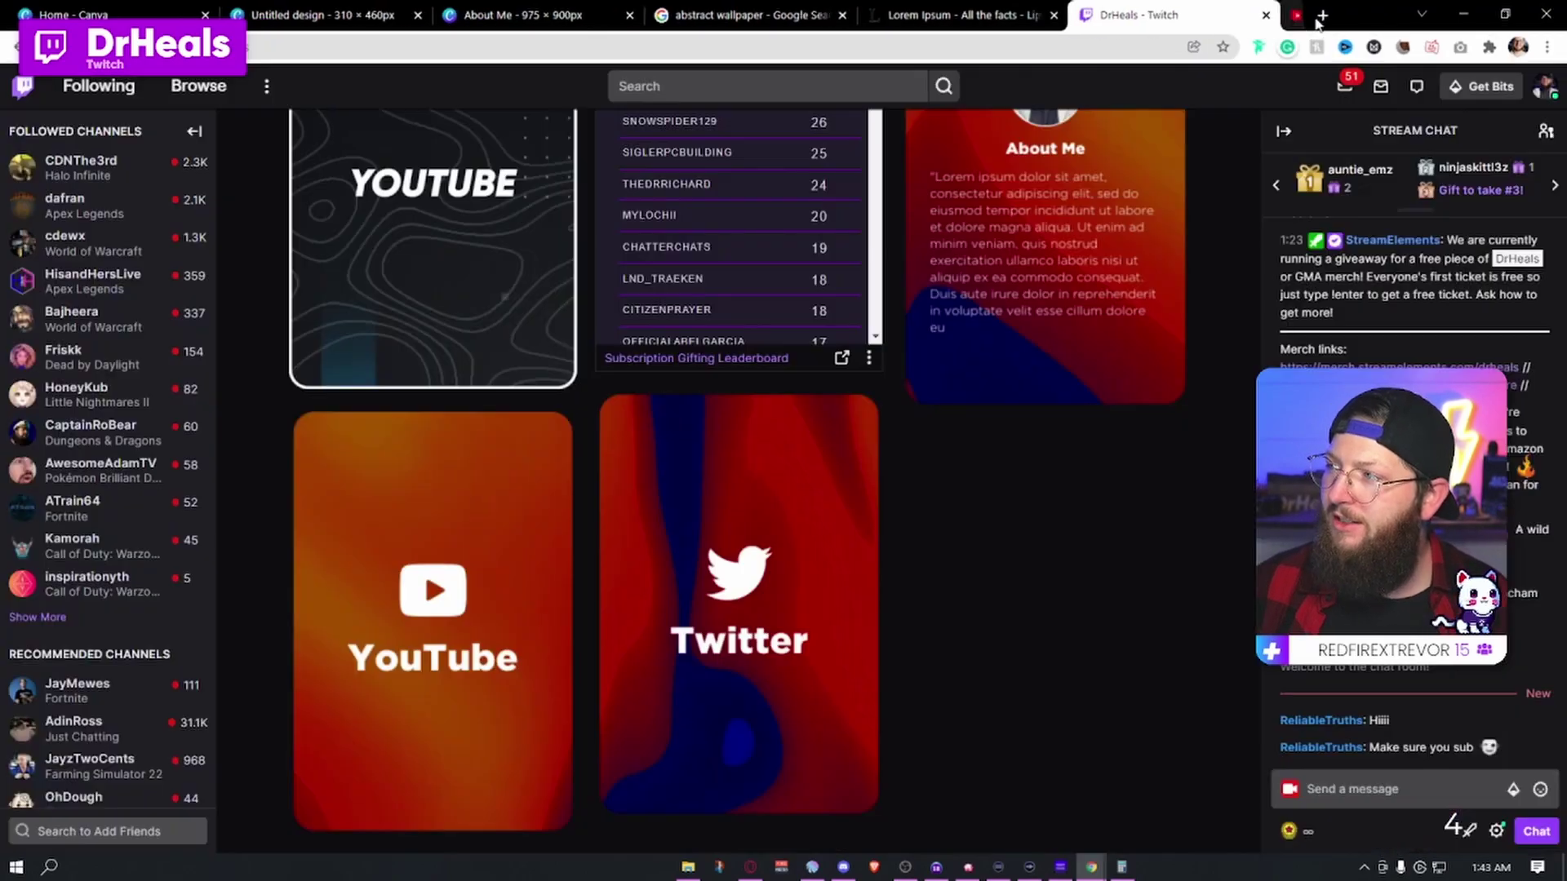
{"action": "scroll", "coordinate": [976, 555], "scroll_direction": "up", "scroll_amount": 3}
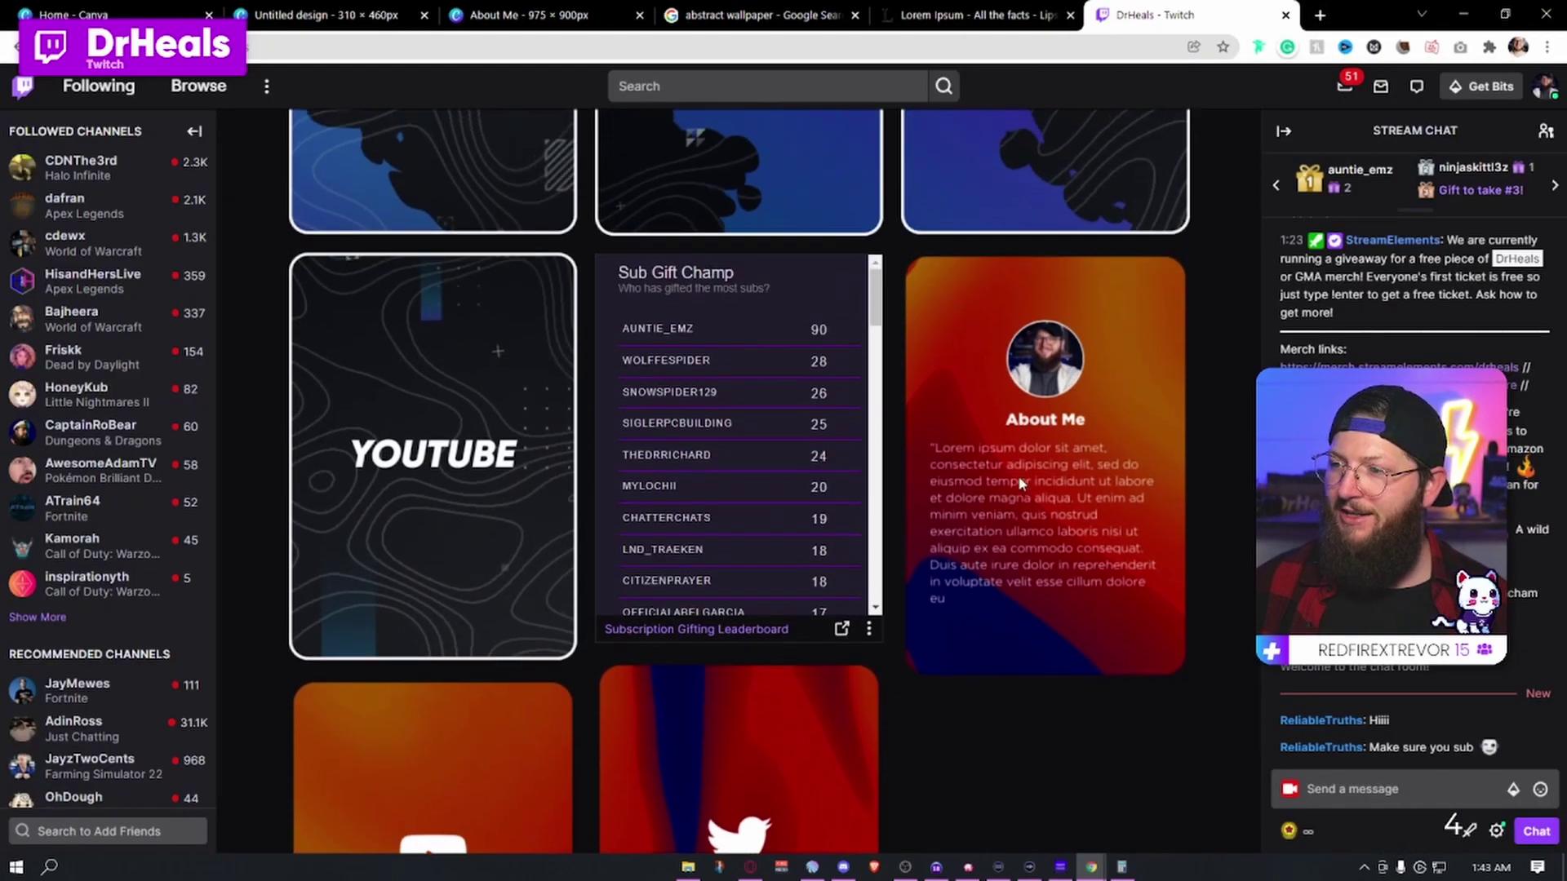